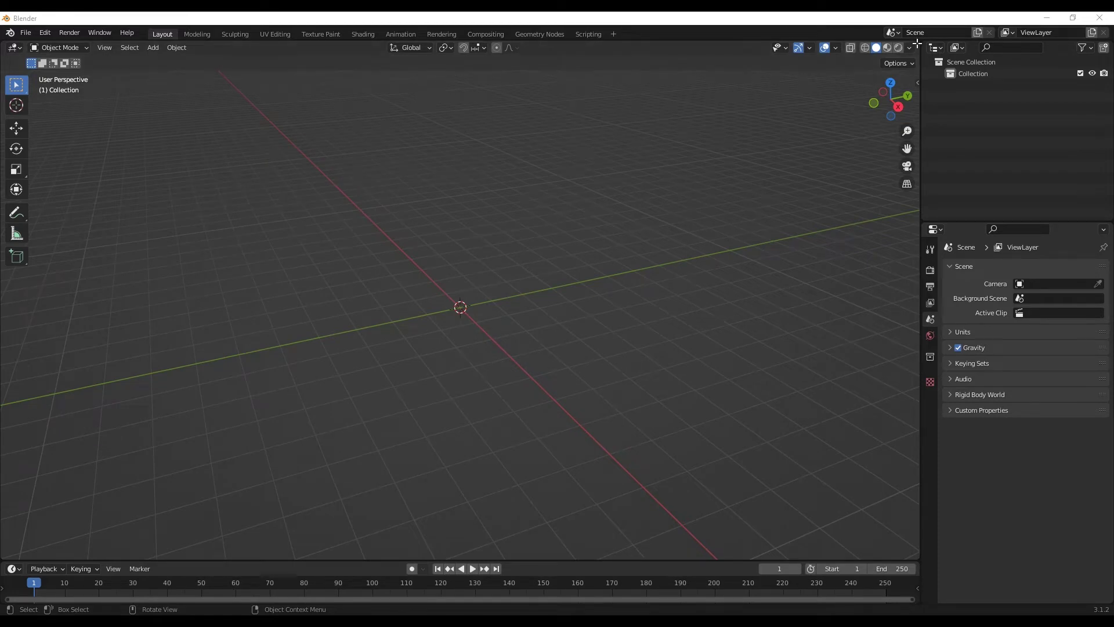
Split the 3D viewport into two side-by-side views and set one of them to the front orthographic view
{"action": "left_click_drag", "start_coordinate": [915, 43], "coordinate": [664, 81]}
{"action": "left_click_drag", "start_coordinate": [664, 273], "coordinate": [466, 273]}
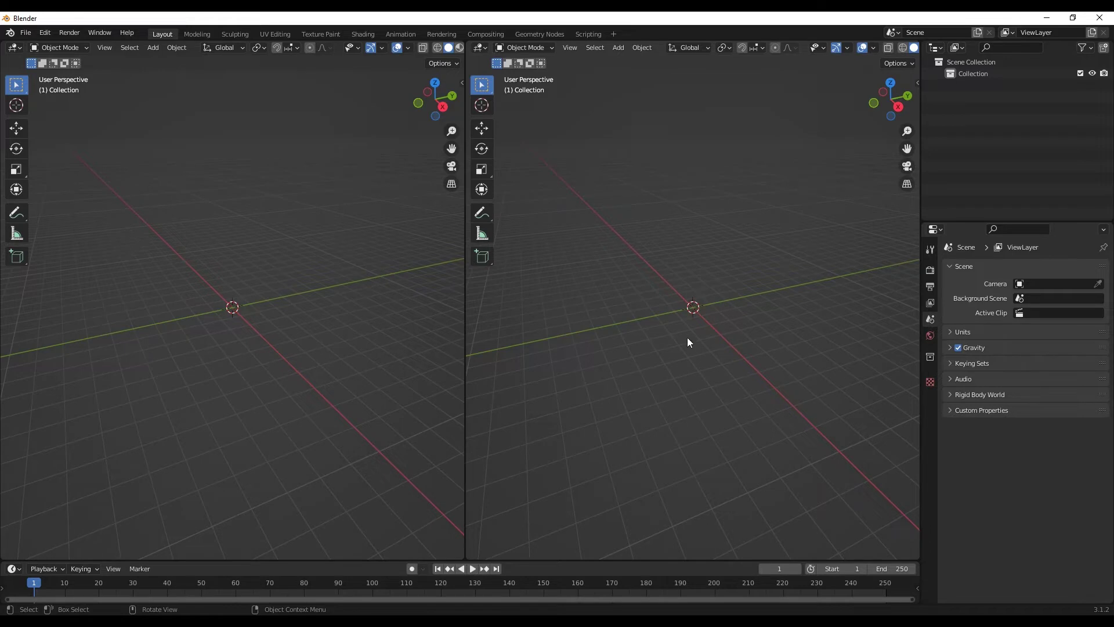
{"action": "key", "text": "KP_1"}
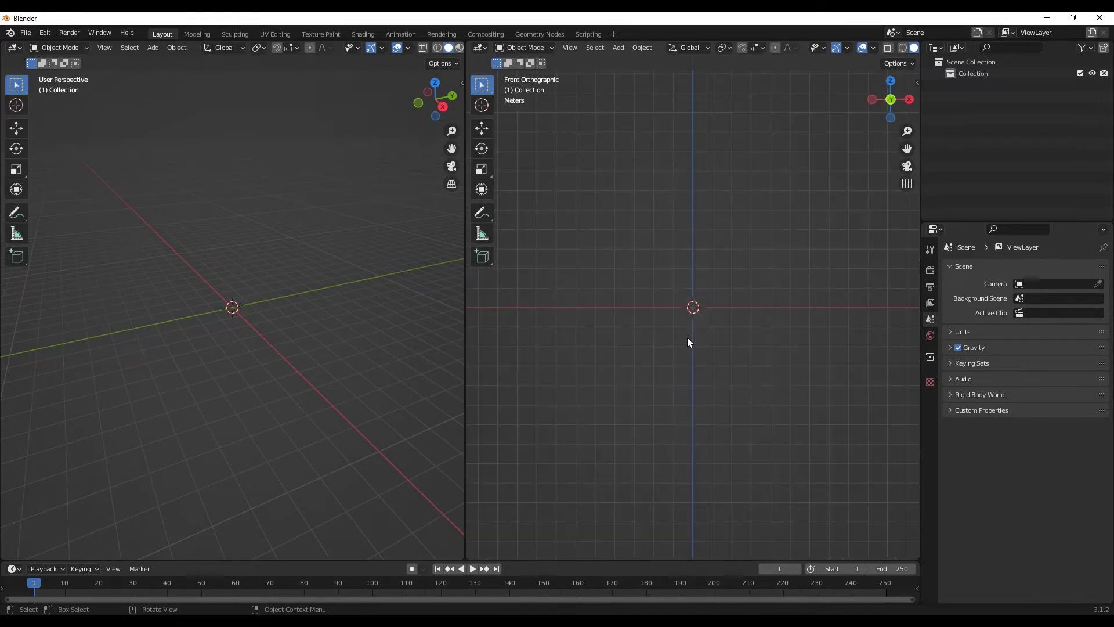
{"action": "left_click", "coordinate": [570, 47]}
{"action": "mouse_move", "coordinate": [641, 184]}
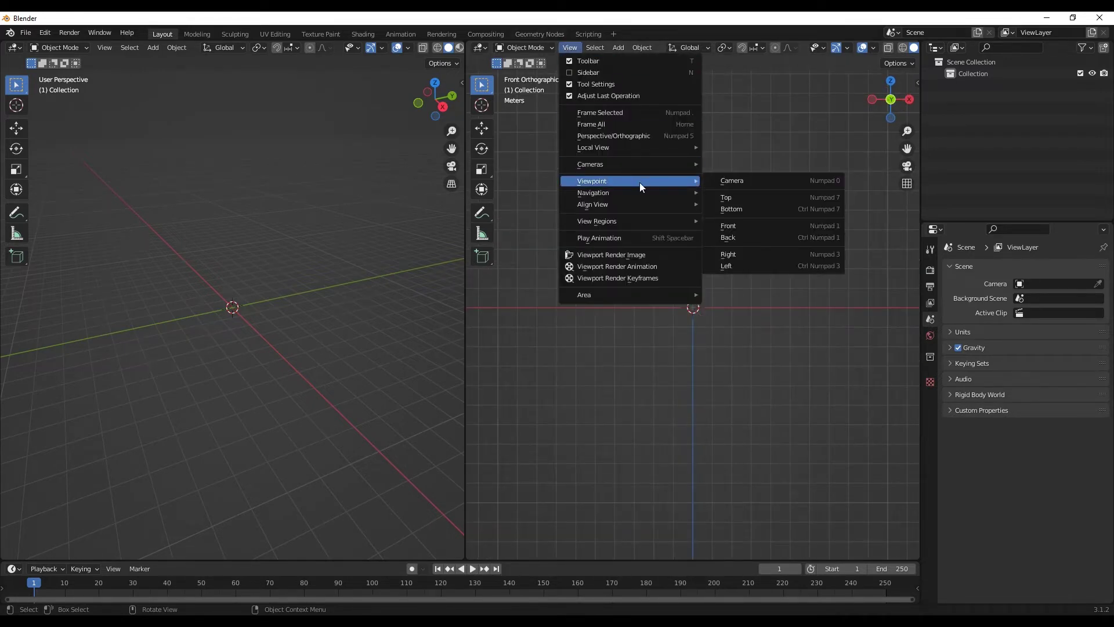
{"action": "left_click", "coordinate": [740, 226]}
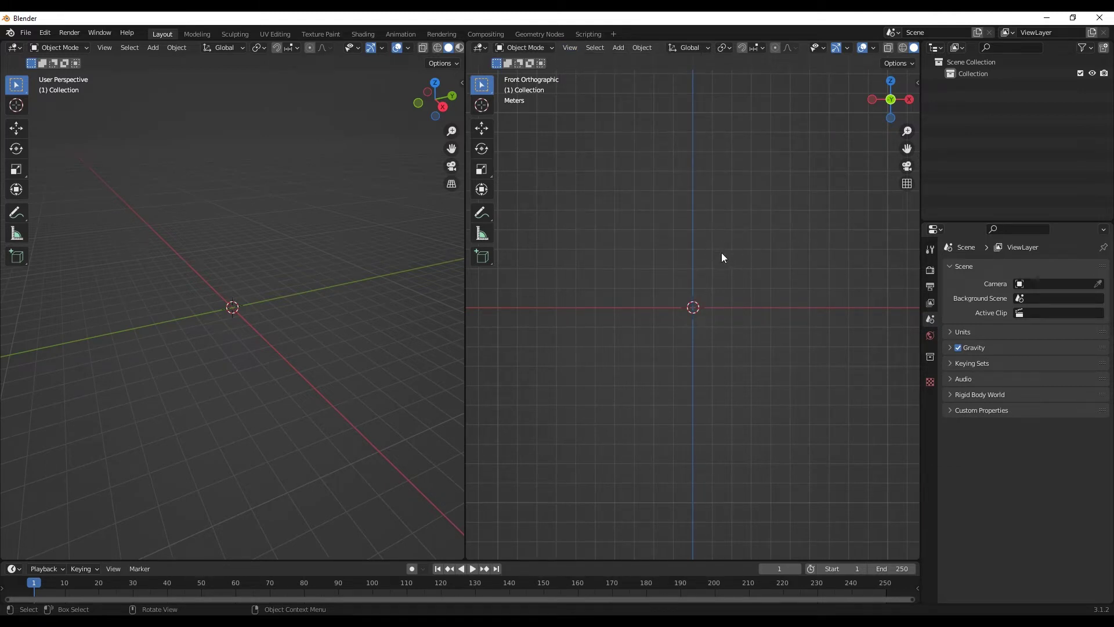
Add KETTLE 2.png from the REFERENCES folder as a background image in the front view
{"action": "key", "text": "shift+a"}
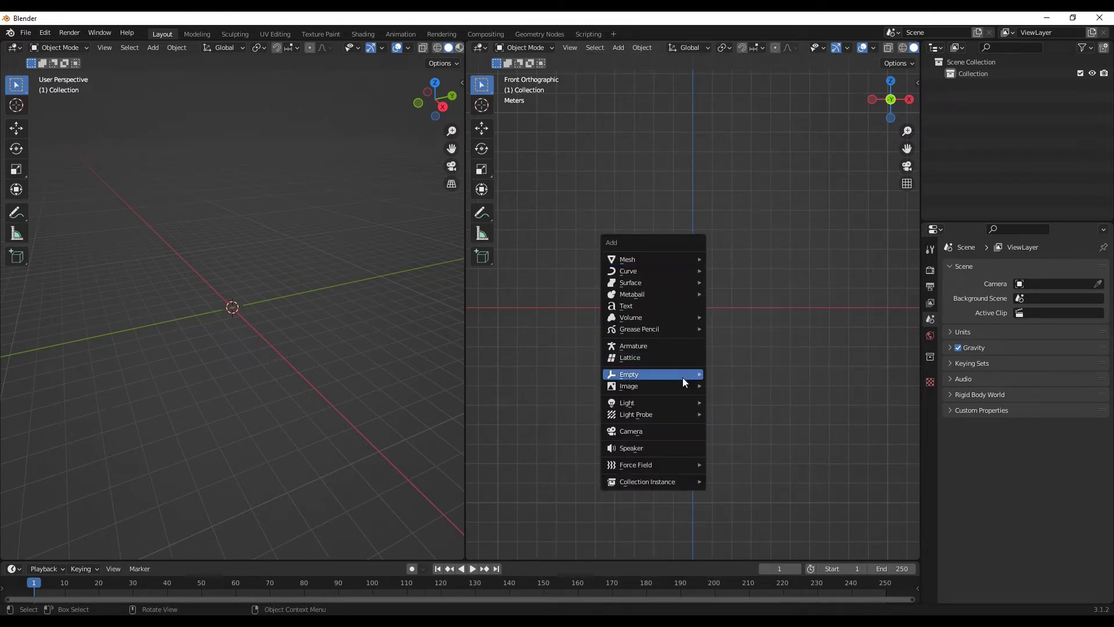
{"action": "mouse_move", "coordinate": [683, 376]}
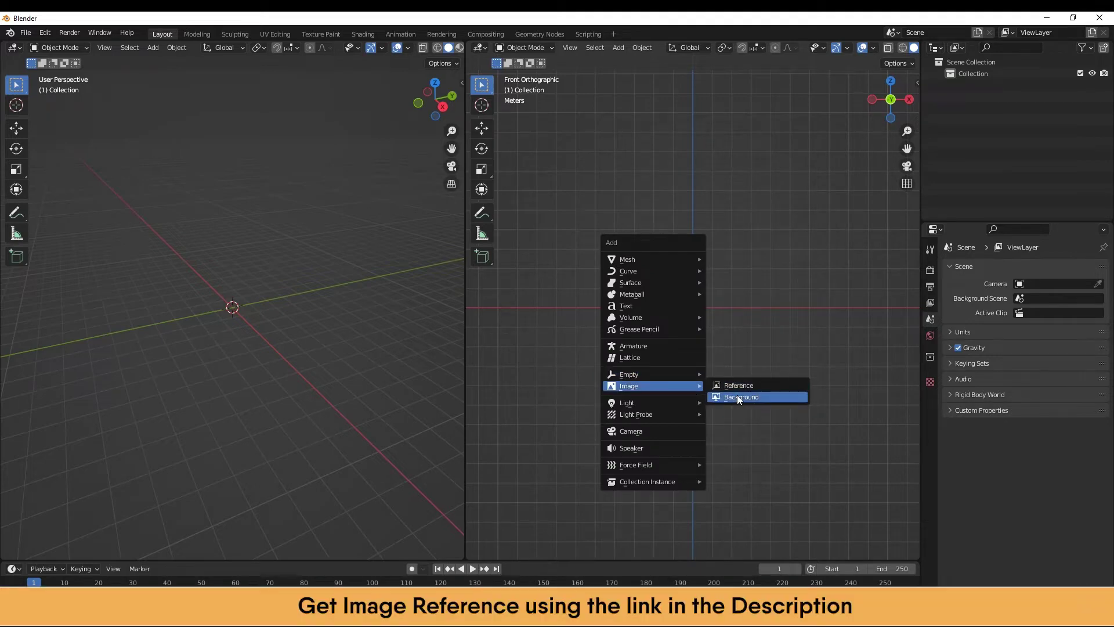
{"action": "left_click", "coordinate": [738, 397]}
{"action": "left_click", "coordinate": [297, 462]}
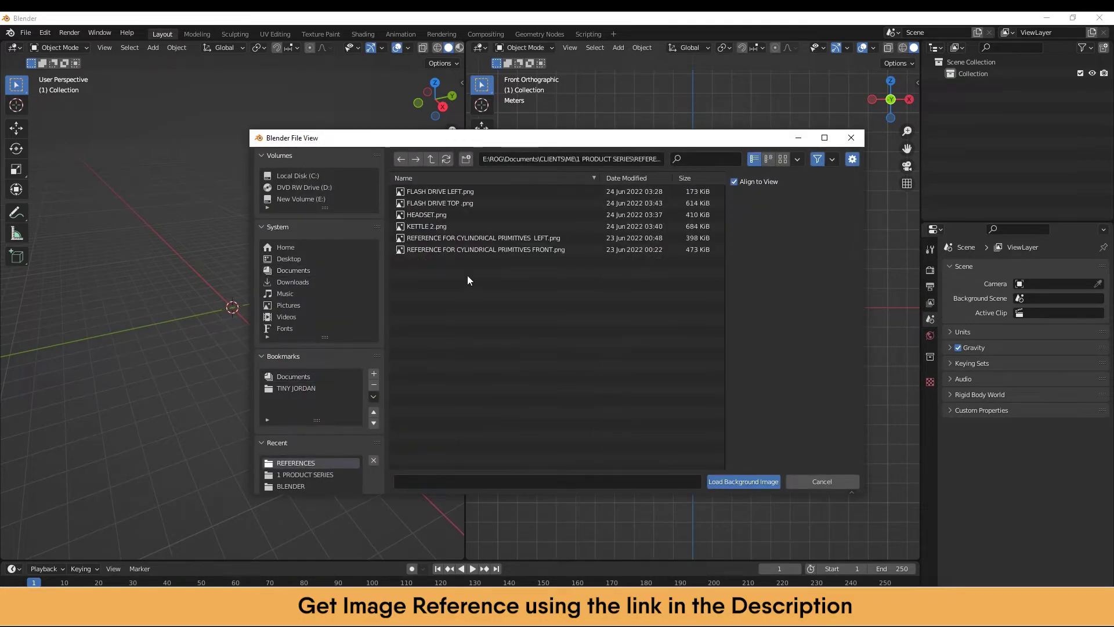
{"action": "double_click", "coordinate": [446, 226]}
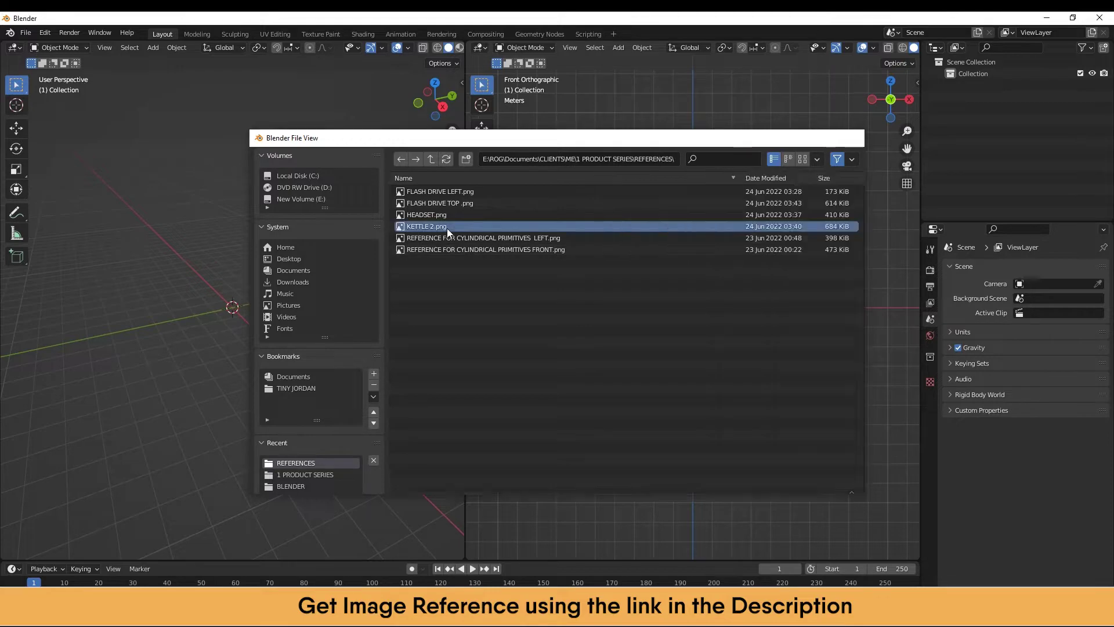
{"action": "scroll", "coordinate": [687, 337], "scroll_direction": "up", "scroll_amount": 7}
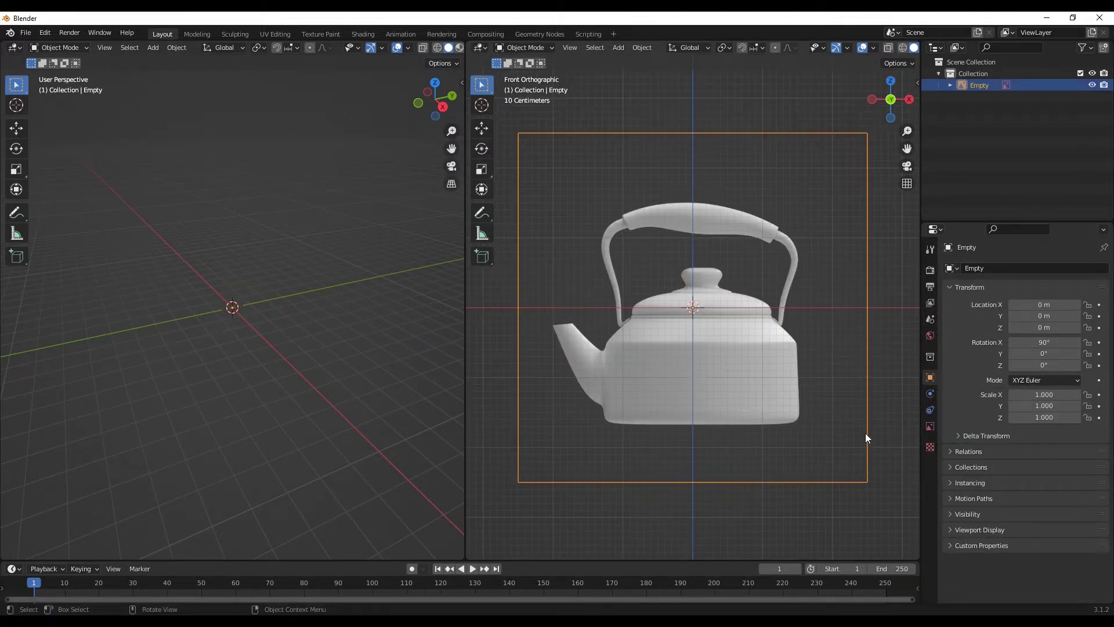
Set the kettle image's Y offset to -0.16 so the kettle's bottom rests on the X axis
{"action": "left_click", "coordinate": [930, 427]}
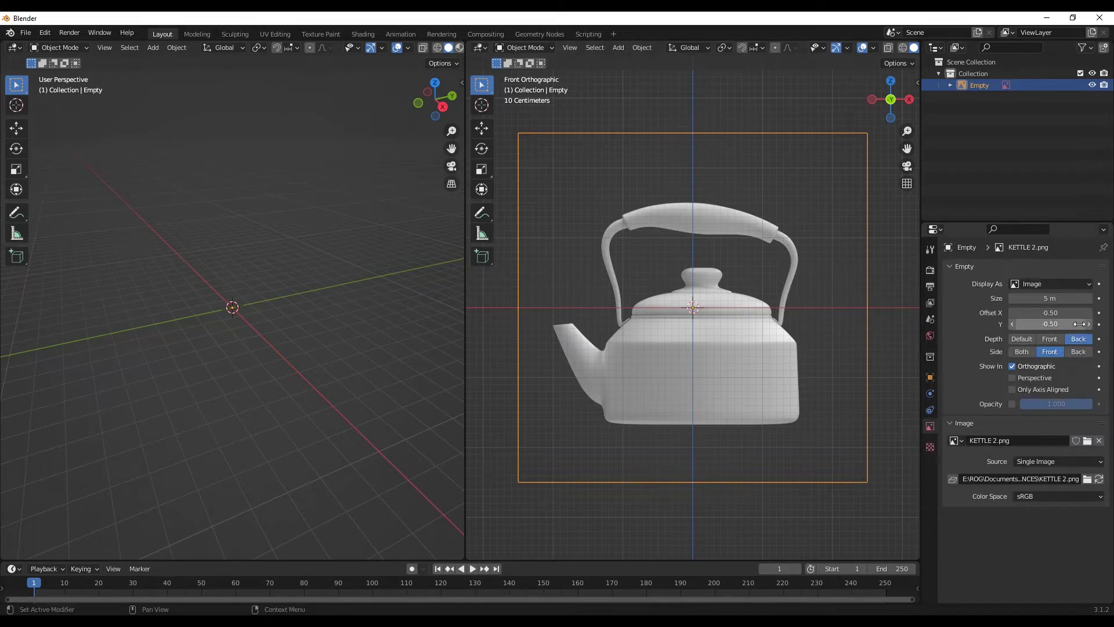
{"action": "left_click_drag", "start_coordinate": [1049, 324], "coordinate": [1070, 324]}
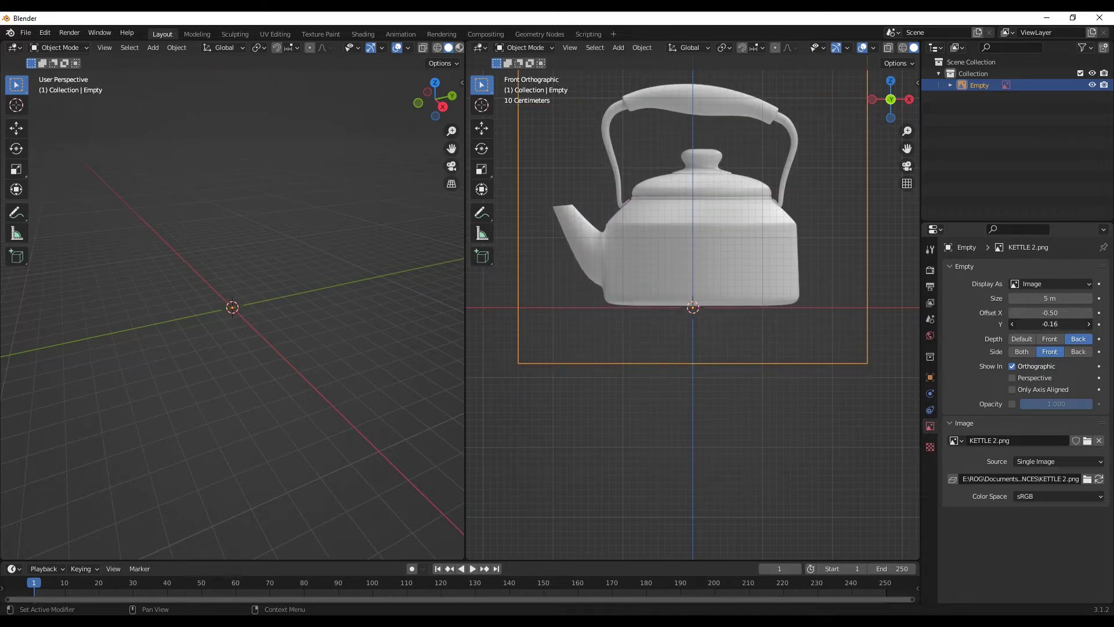
{"action": "scroll", "coordinate": [701, 336], "scroll_direction": "up", "scroll_amount": 1}
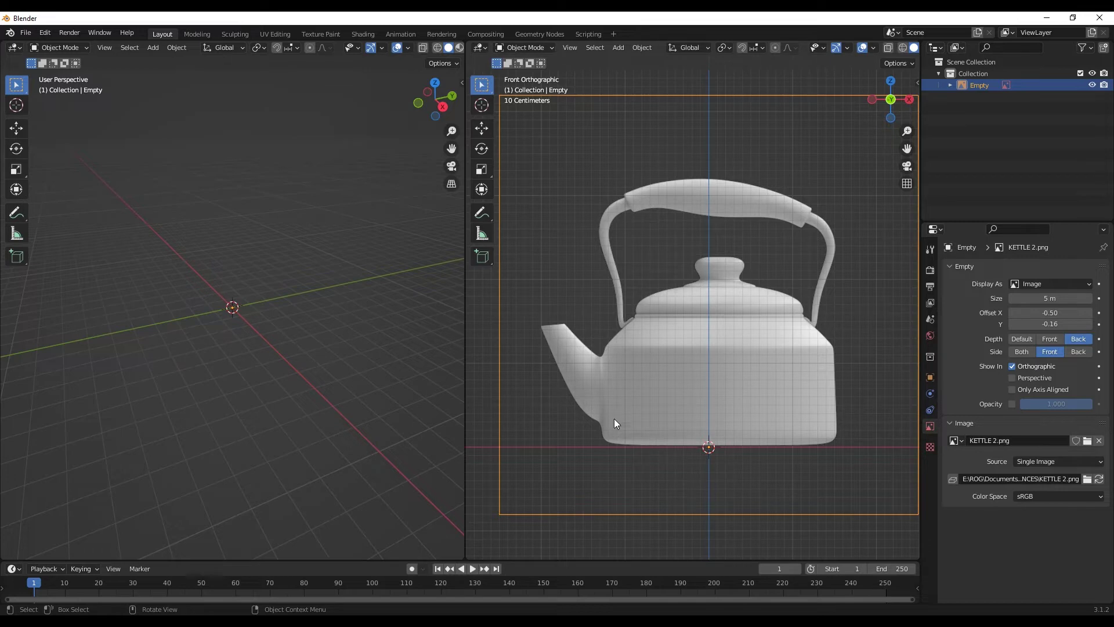
Add a mesh cylinder at the origin and show the front view in wireframe shading
{"action": "key", "text": "shift+a"}
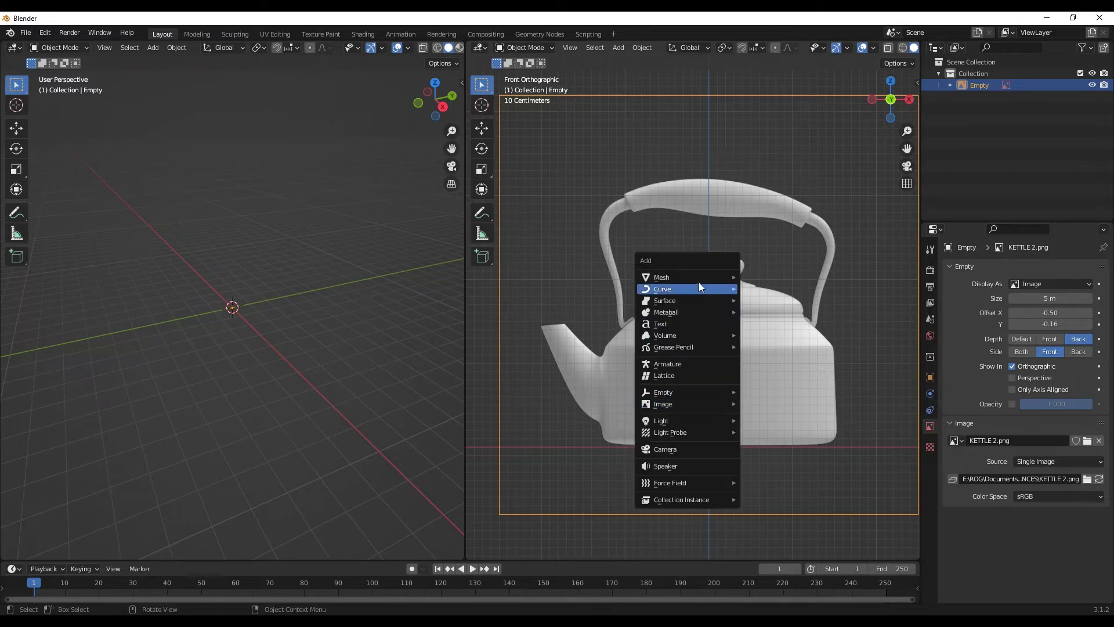
{"action": "mouse_move", "coordinate": [696, 278]}
{"action": "left_click", "coordinate": [777, 335]}
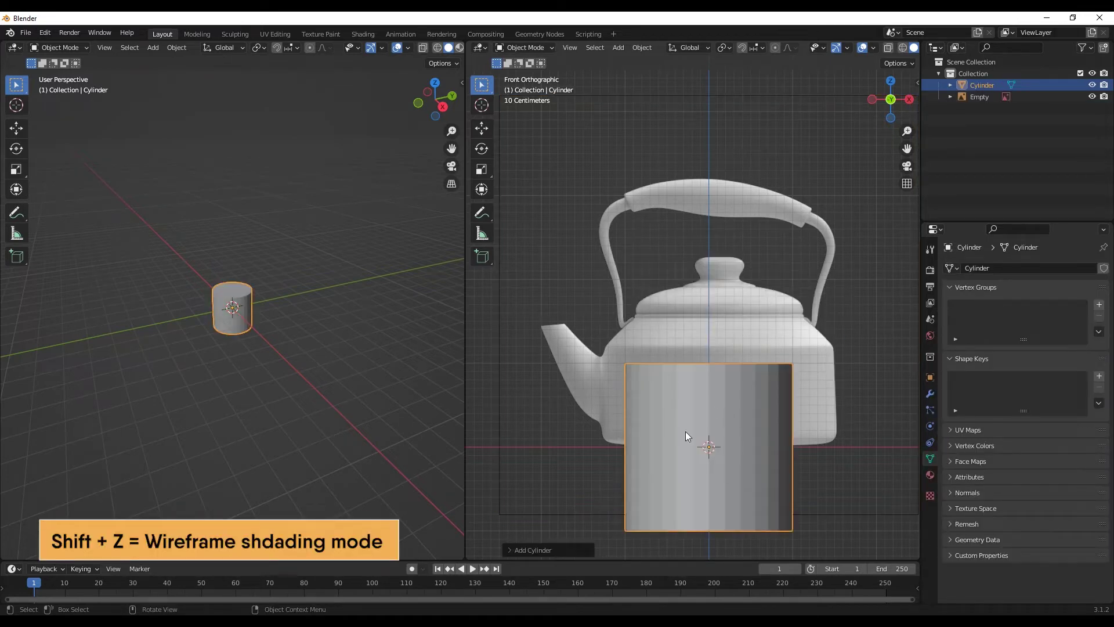
{"action": "key", "text": "shift+z"}
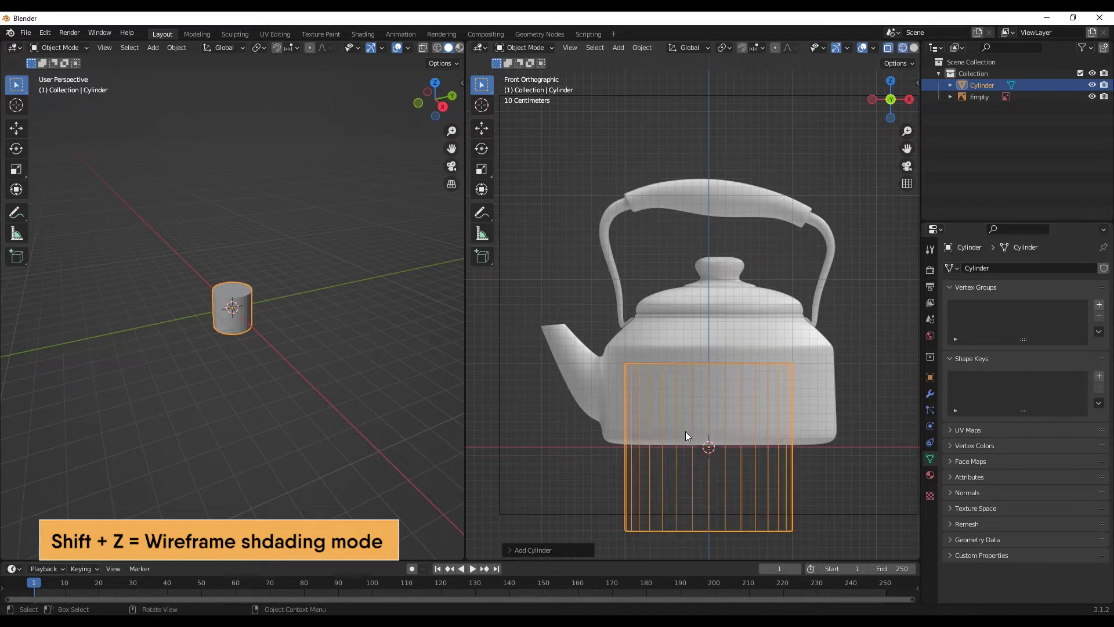
Set the new cylinder's vertex count to 22
{"action": "left_click", "coordinate": [539, 549]}
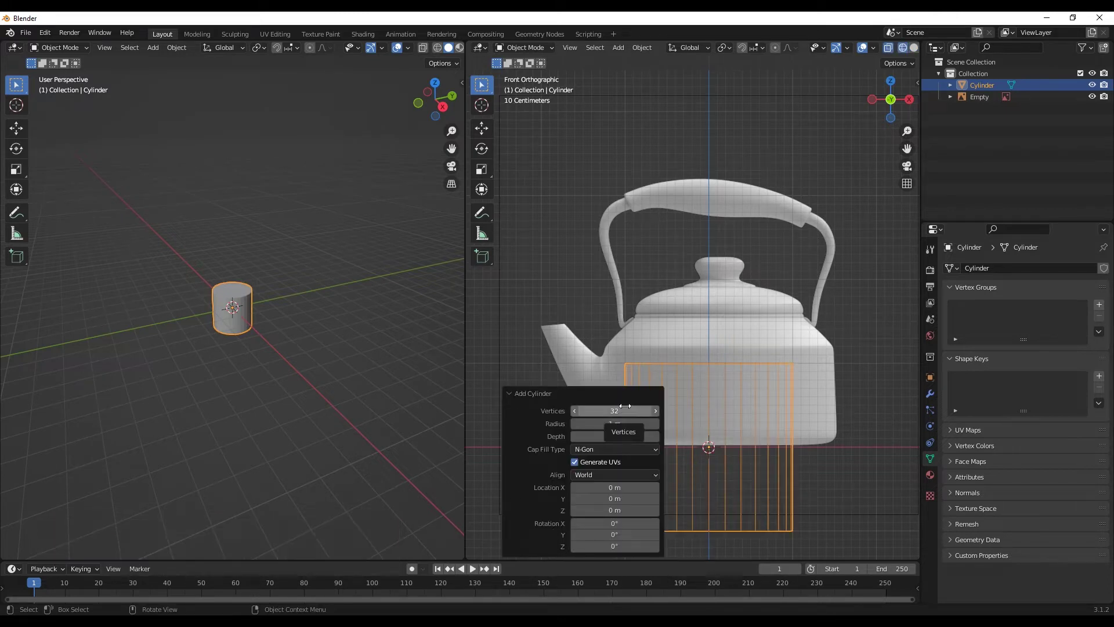
{"action": "scroll", "coordinate": [196, 312], "scroll_direction": "up", "scroll_amount": 8}
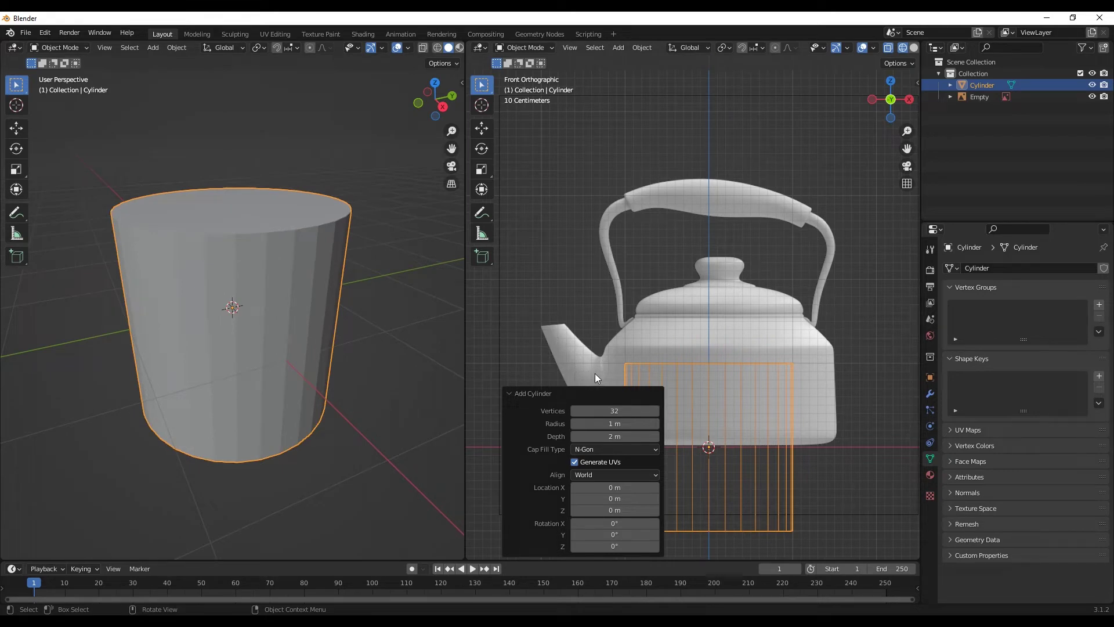
{"action": "mouse_move", "coordinate": [186, 290]}
{"action": "middle_mouse_down"}
{"action": "mouse_move", "coordinate": [123, 288]}
{"action": "mouse_move", "coordinate": [236, 323]}
{"action": "mouse_move", "coordinate": [200, 319]}
{"action": "middle_mouse_up"}
{"action": "left_click_drag", "start_coordinate": [584, 415], "coordinate": [574, 411]}
{"action": "middle_click_drag", "start_coordinate": [272, 313], "coordinate": [284, 351]}
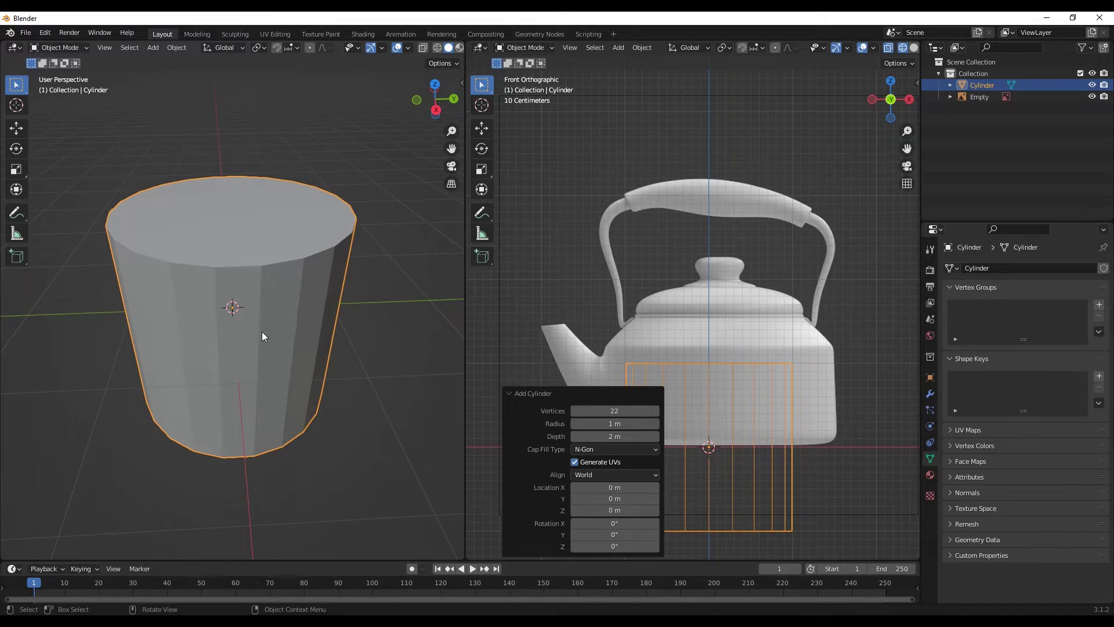
{"action": "middle_click_drag", "start_coordinate": [254, 381], "coordinate": [252, 355]}
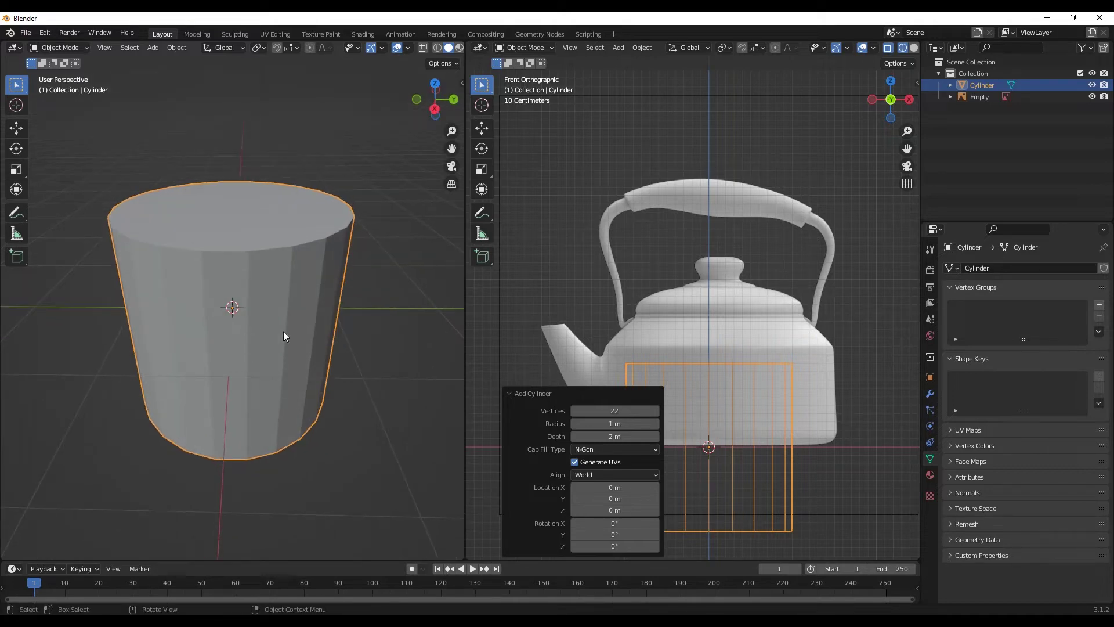
{"action": "left_click", "coordinate": [527, 396]}
Rotate the cylinder slightly around its vertical axis
{"action": "scroll", "coordinate": [271, 292], "scroll_direction": "up", "scroll_amount": 1}
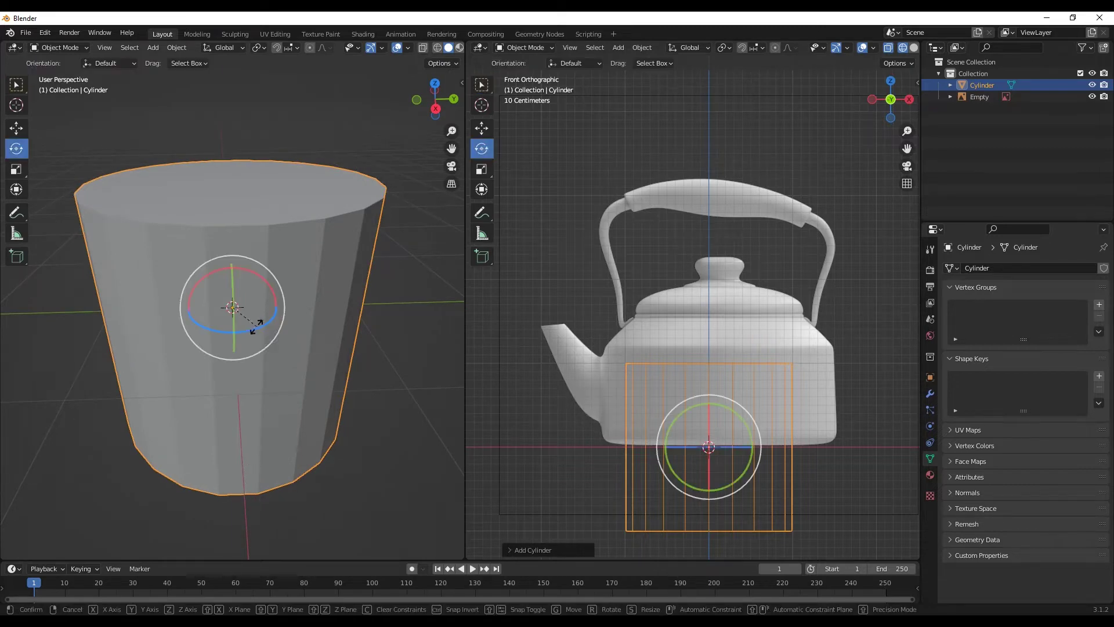
{"action": "left_click_drag", "start_coordinate": [256, 328], "coordinate": [250, 326]}
{"action": "middle_click_drag", "start_coordinate": [230, 311], "coordinate": [239, 322]}
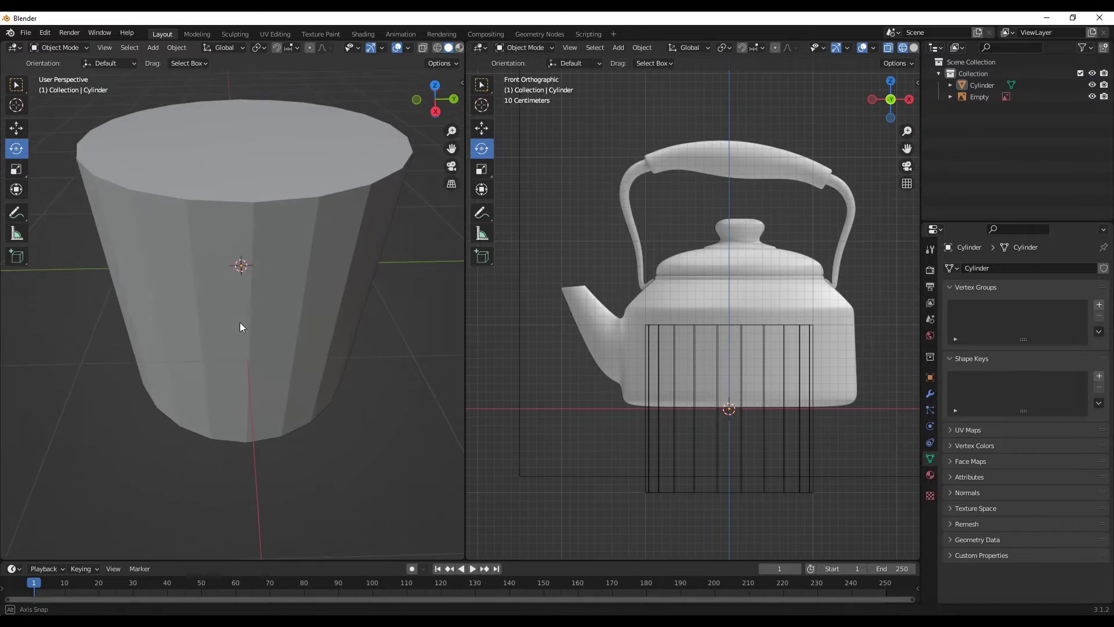
Check how the cylinder's opposite side faces are oriented by selecting them in face mode, and return to Object Mode
{"action": "key", "text": "Tab"}
{"action": "key", "text": "3"}
{"action": "left_click", "coordinate": [171, 290]}
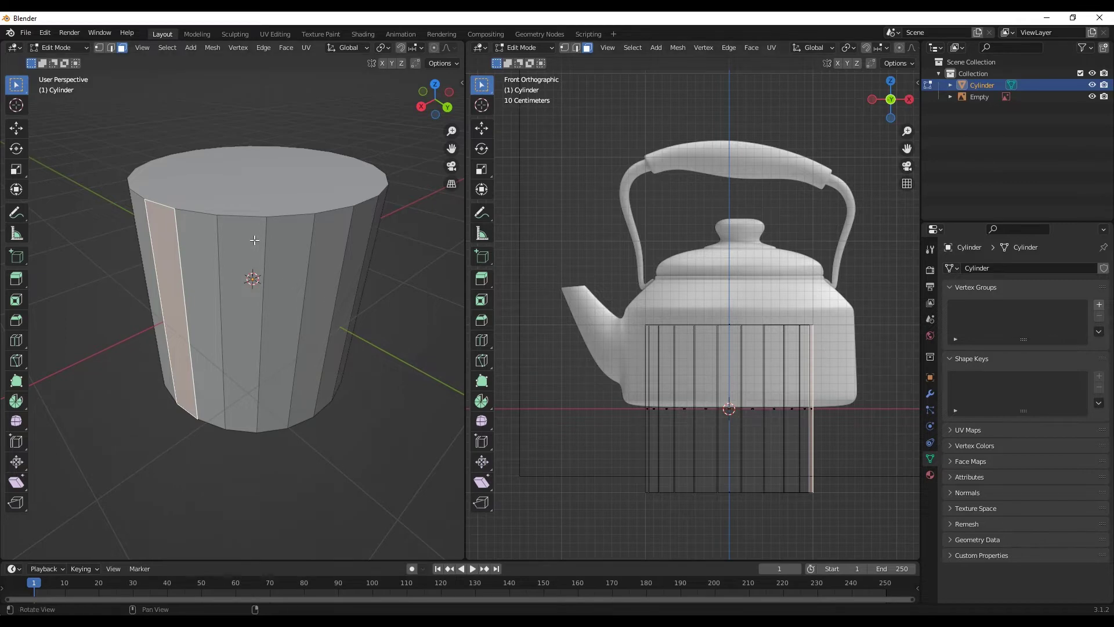
{"action": "middle_click_drag", "start_coordinate": [254, 241], "coordinate": [88, 264]}
{"action": "left_click", "coordinate": [138, 271]}
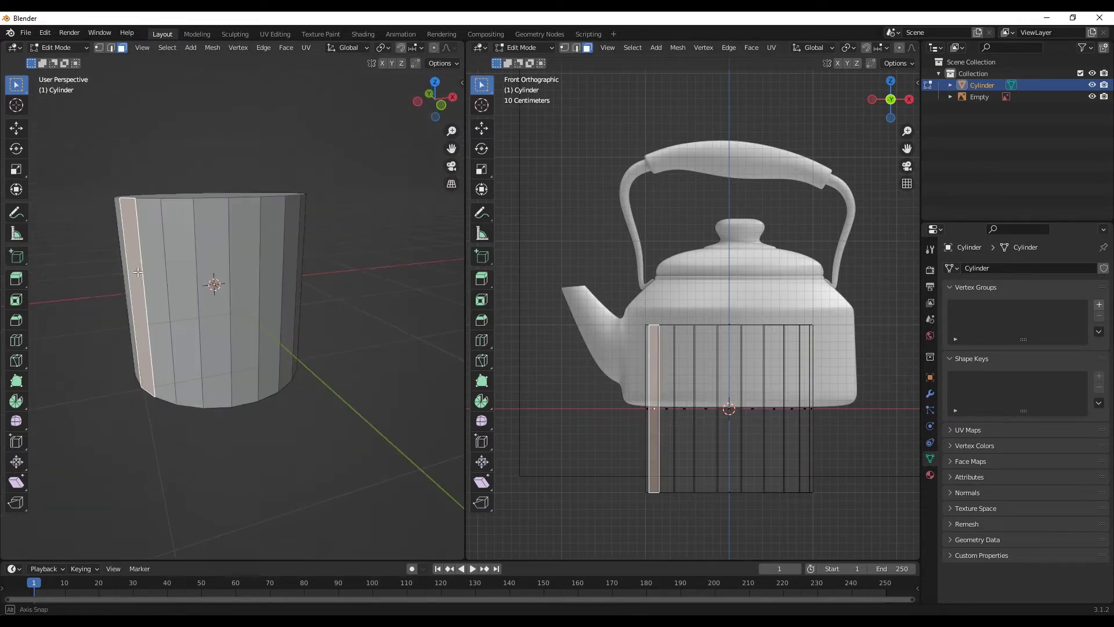
{"action": "scroll", "coordinate": [726, 522], "scroll_direction": "up", "scroll_amount": 1}
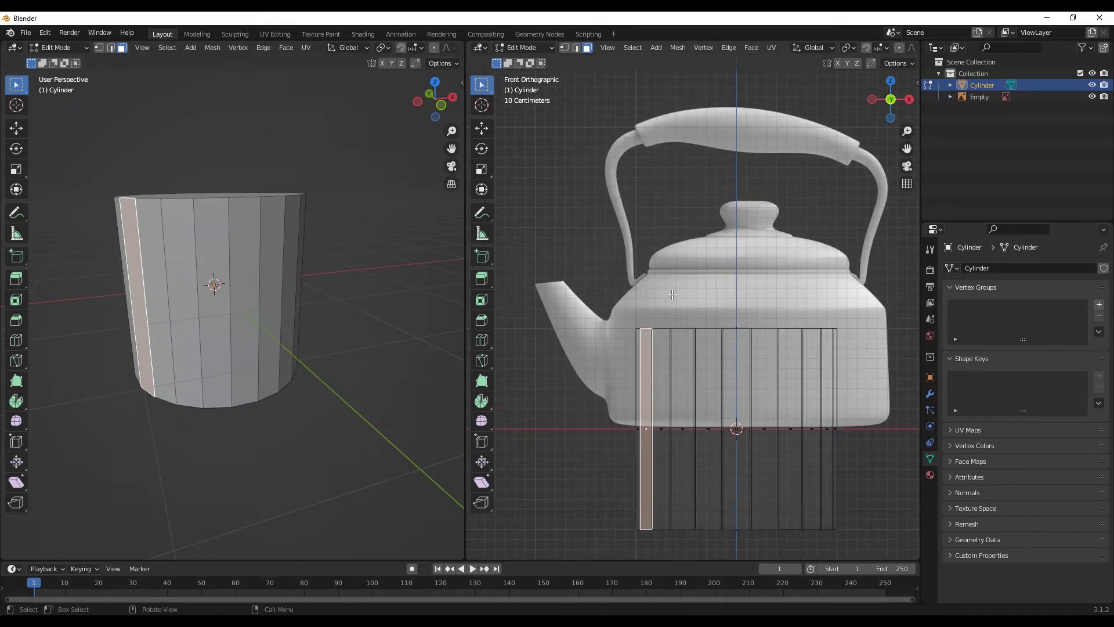
{"action": "left_click", "coordinate": [523, 47]}
{"action": "left_click", "coordinate": [526, 61]}
Reduce the cylinder's height and raise it so its underside sits on the kettle's bottom edge
{"action": "left_click", "coordinate": [482, 128]}
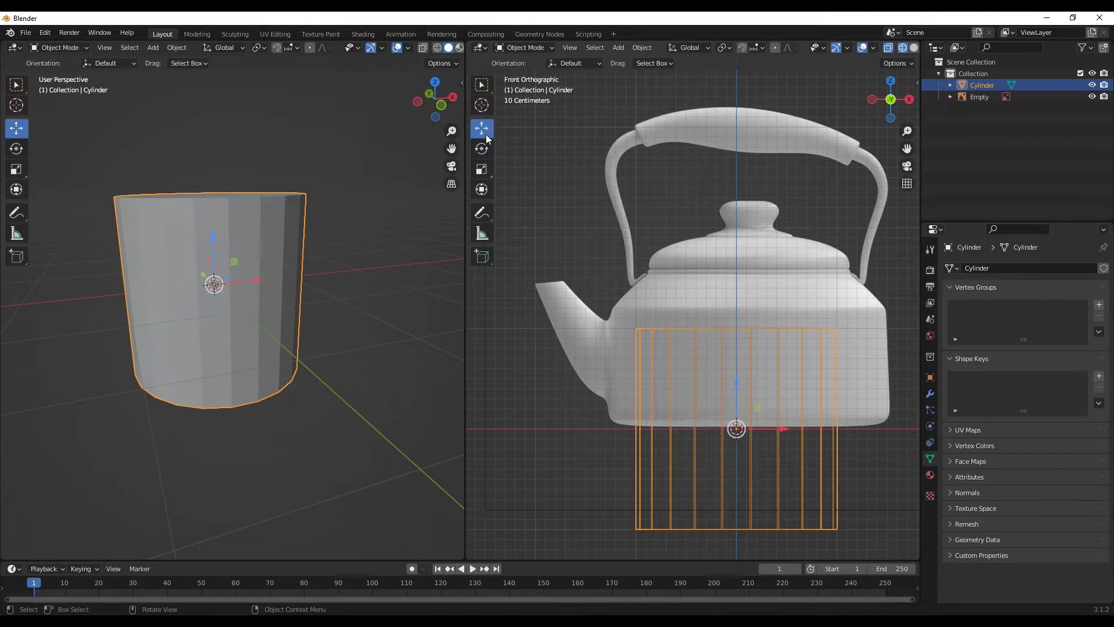
{"action": "key", "text": "g"}
{"action": "left_click_drag", "start_coordinate": [757, 322], "coordinate": [735, 361]}
{"action": "left_click", "coordinate": [483, 170]}
{"action": "left_click", "coordinate": [482, 128]}
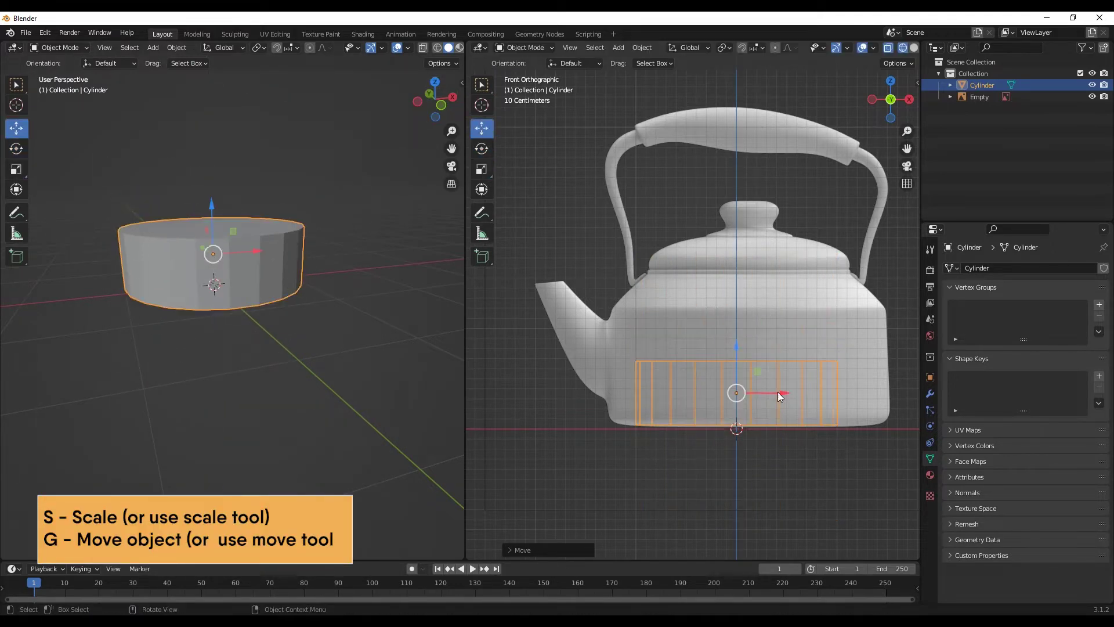
Shift the cylinder along X to the kettle body's centre and scale it up to the body's full width
{"action": "left_click_drag", "start_coordinate": [779, 392], "coordinate": [793, 392]}
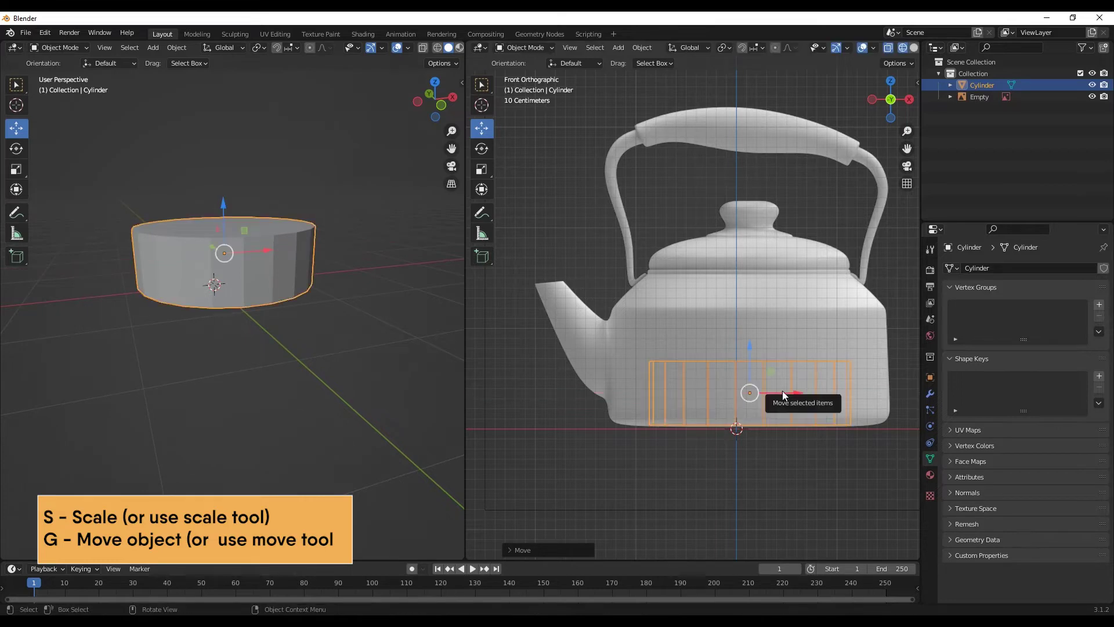
{"action": "key", "text": "s"}
{"action": "left_click", "coordinate": [778, 395]}
{"action": "key", "text": "g"}
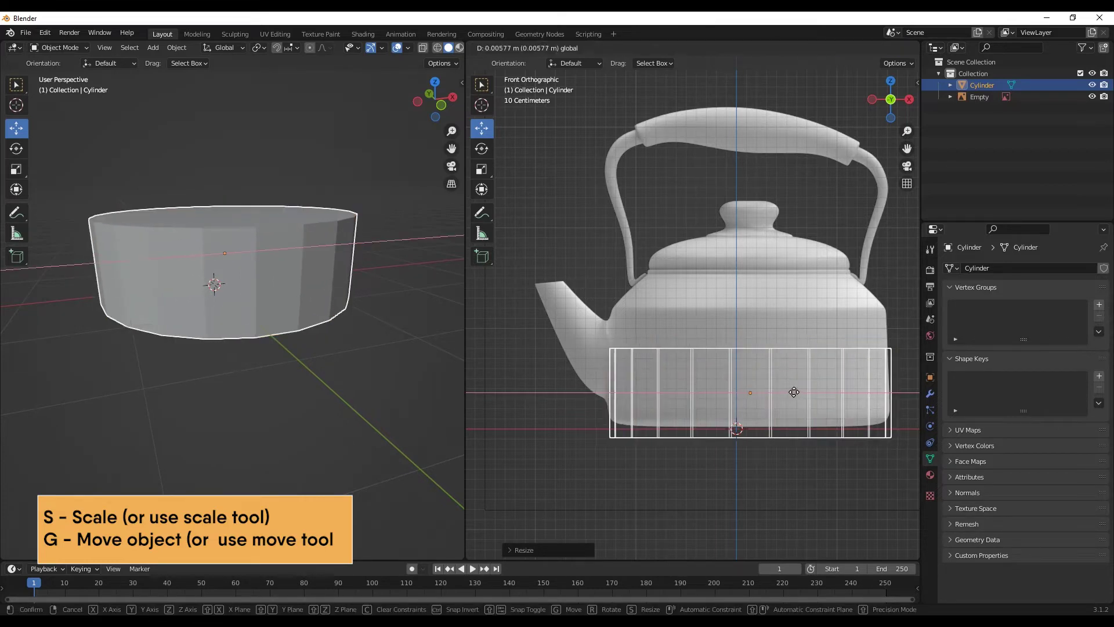
{"action": "left_click_drag", "start_coordinate": [794, 392], "coordinate": [793, 392]}
Flatten the cylinder along Z into a thin disc and move it down onto the kettle's base
{"action": "key", "text": "s"}
{"action": "key", "text": "z"}
{"action": "left_click", "coordinate": [749, 393]}
{"action": "left_click_drag", "start_coordinate": [749, 351], "coordinate": [749, 379]}
{"action": "key", "text": "s"}
{"action": "key", "text": "z"}
{"action": "left_click", "coordinate": [748, 380]}
{"action": "key", "text": "g"}
{"action": "middle_click_drag", "start_coordinate": [196, 272], "coordinate": [196, 299]}
{"action": "scroll", "coordinate": [200, 285], "scroll_direction": "up", "scroll_amount": 1}
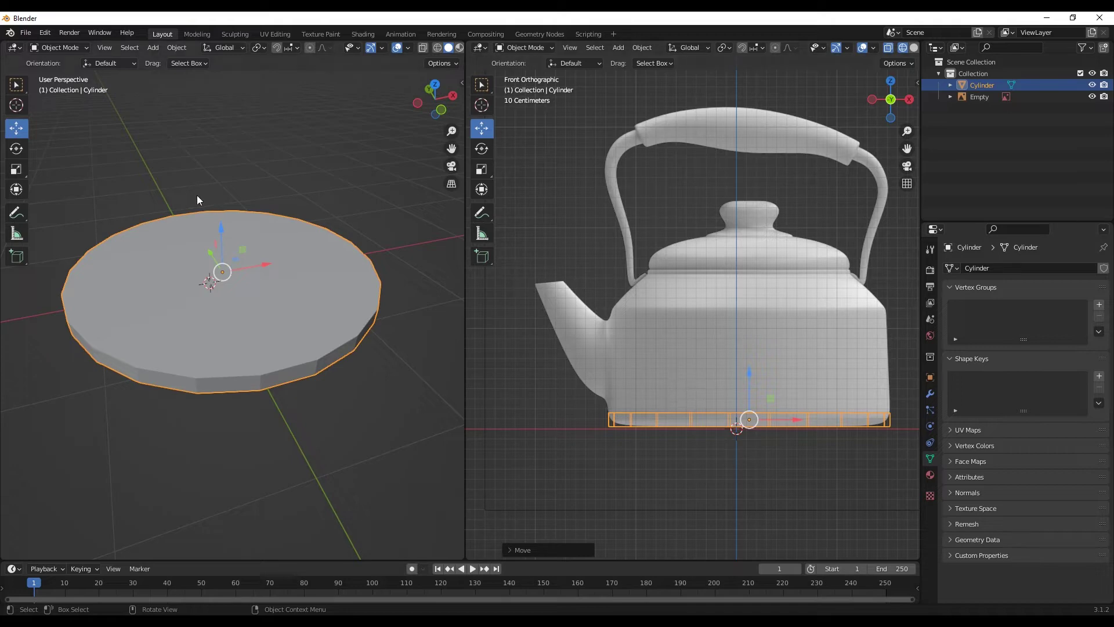
Extrude the disc's top face up about 0.12 m in Edit Mode, and extrude it again up to near the kettle's shoulder
{"action": "left_click", "coordinate": [68, 50]}
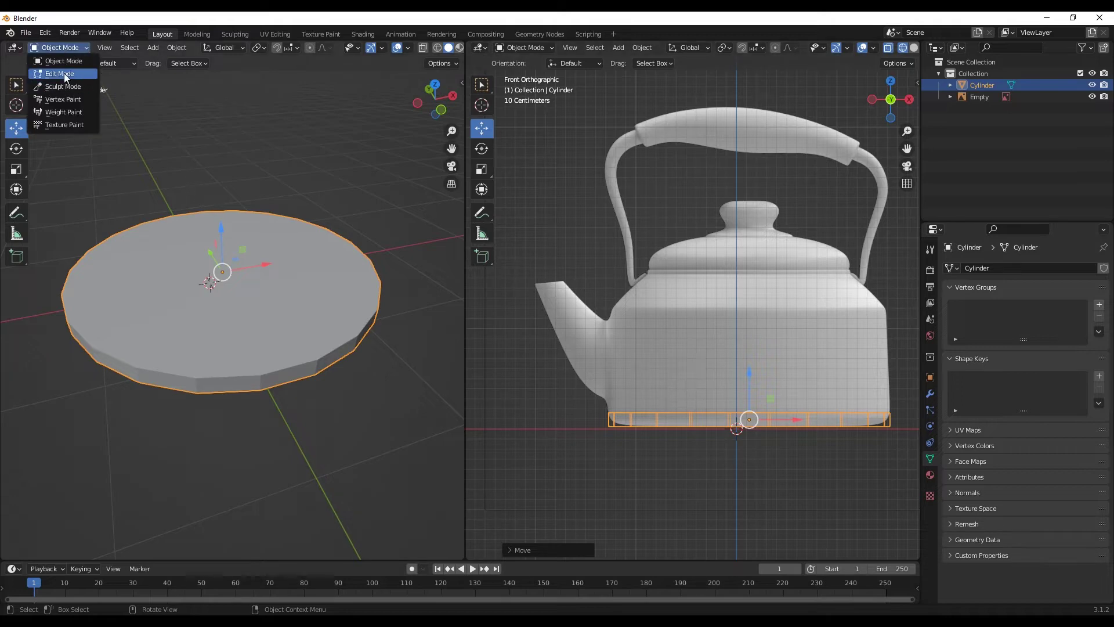
{"action": "left_click", "coordinate": [65, 74]}
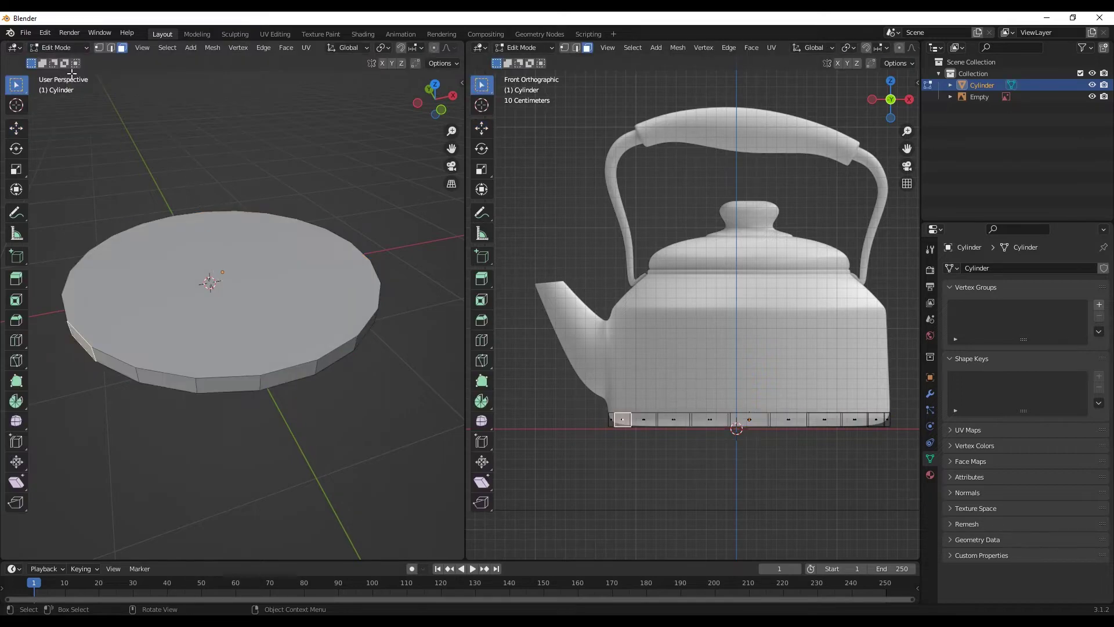
{"action": "left_click", "coordinate": [293, 341]}
{"action": "left_click", "coordinate": [16, 129]}
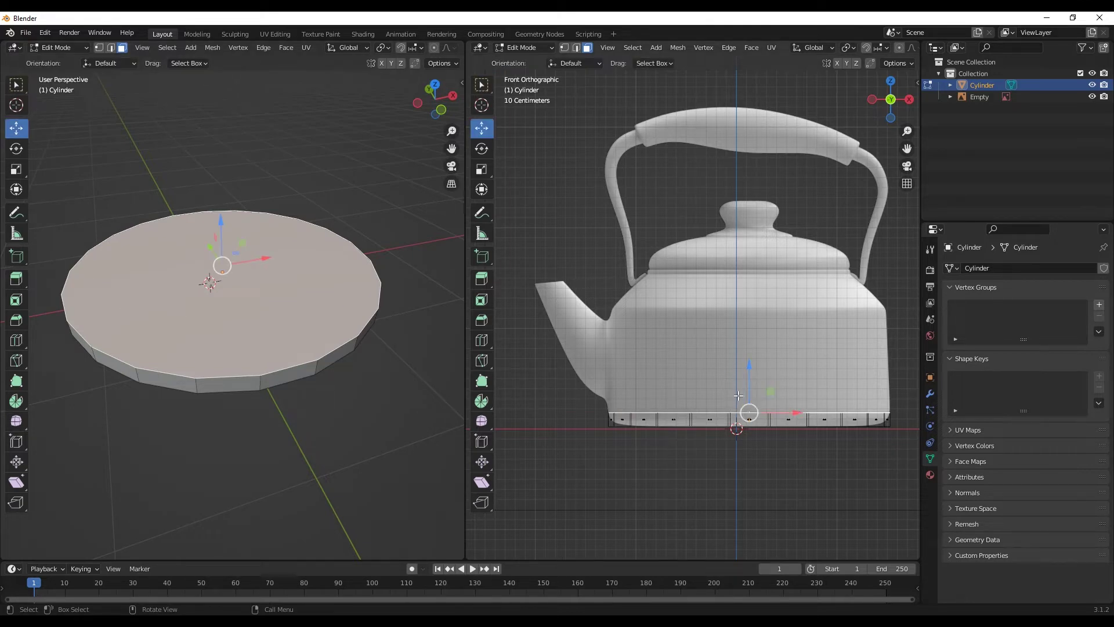
{"action": "key", "text": "e"}
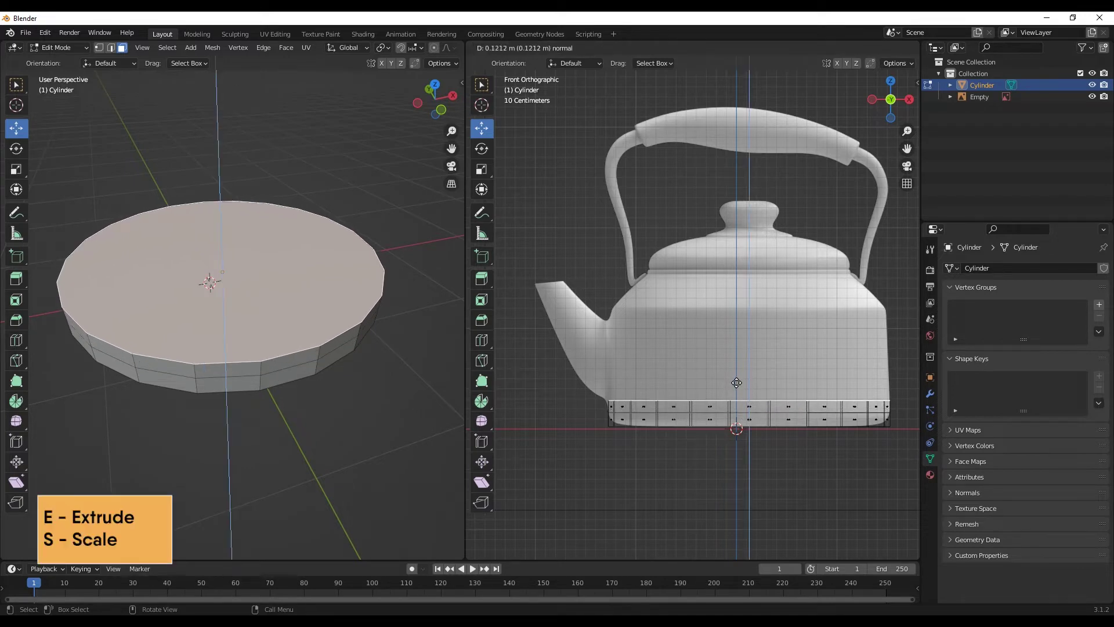
{"action": "left_click", "coordinate": [737, 383]}
{"action": "key", "text": "e"}
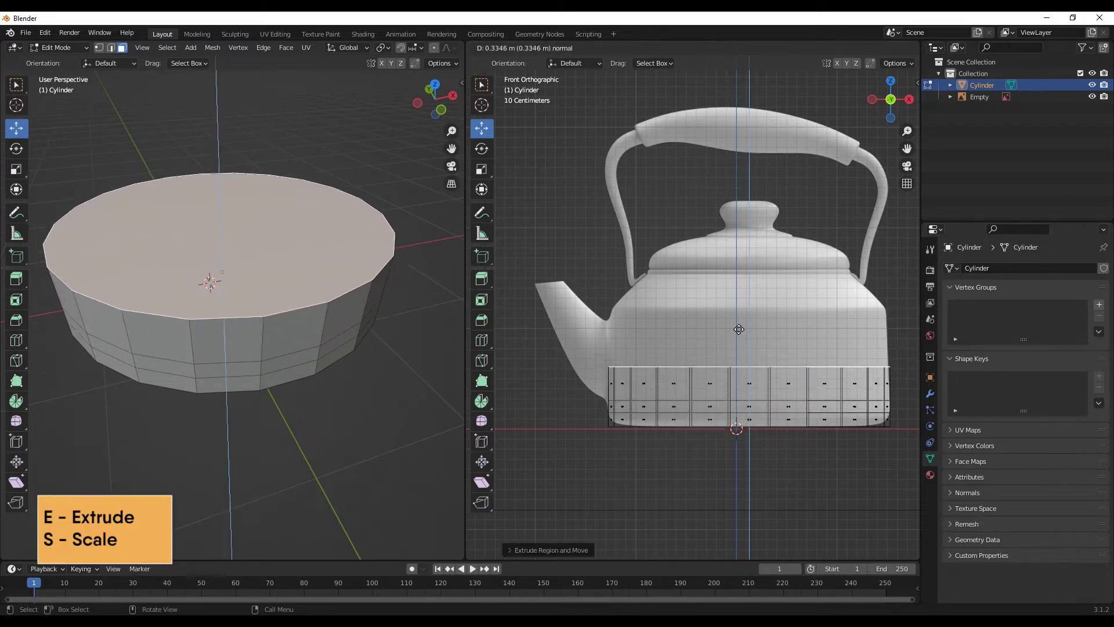
{"action": "left_click", "coordinate": [736, 301]}
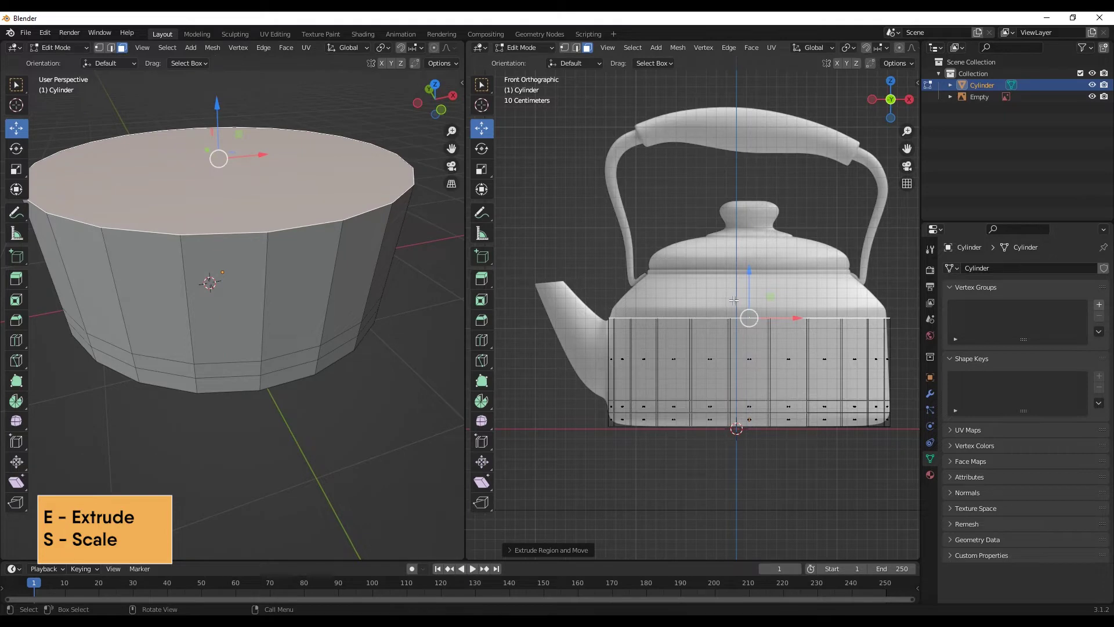
Scale the body's top face in slightly to the reference outline, extrude it a short way up and scale it to the shoulder's width
{"action": "key", "text": "s"}
{"action": "left_click", "coordinate": [756, 315]}
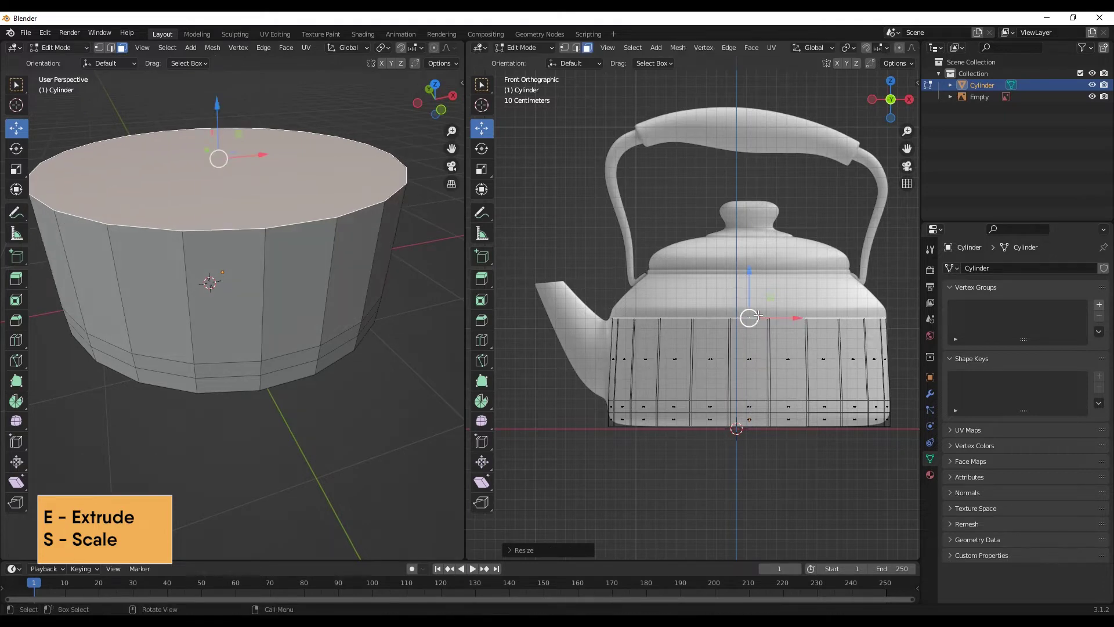
{"action": "key", "text": "e"}
{"action": "left_click", "coordinate": [757, 302]}
{"action": "scroll", "coordinate": [870, 280], "scroll_direction": "up", "scroll_amount": 1}
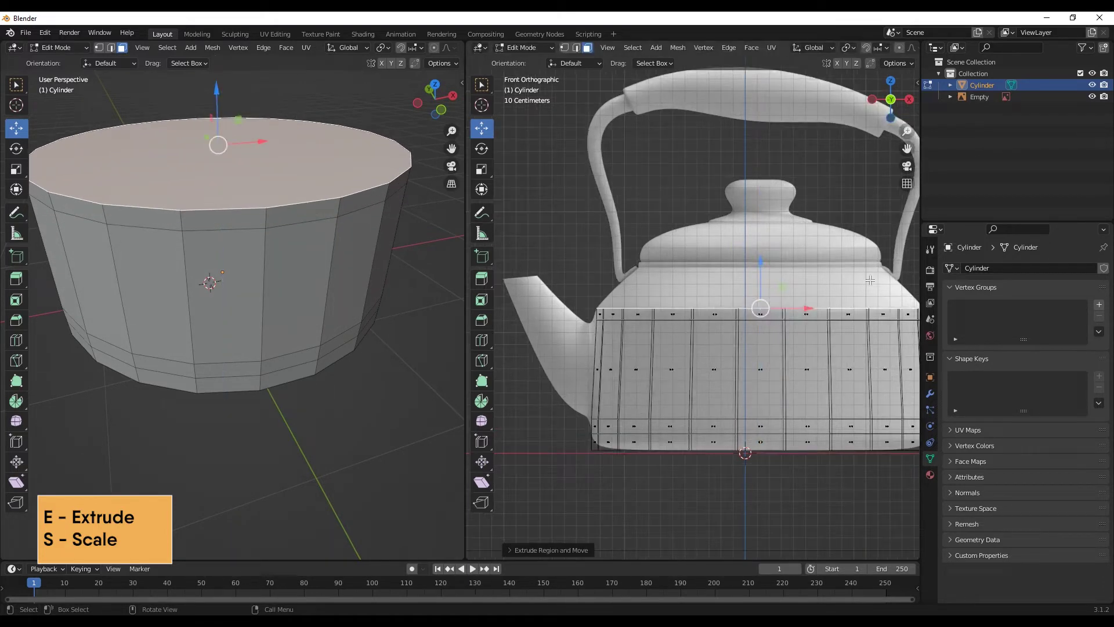
{"action": "key", "text": "s"}
{"action": "left_click", "coordinate": [835, 283]}
Extrude the top face up to just below the lid and scale it to about 0.8 to form the sloping shoulder
{"action": "key", "text": "e"}
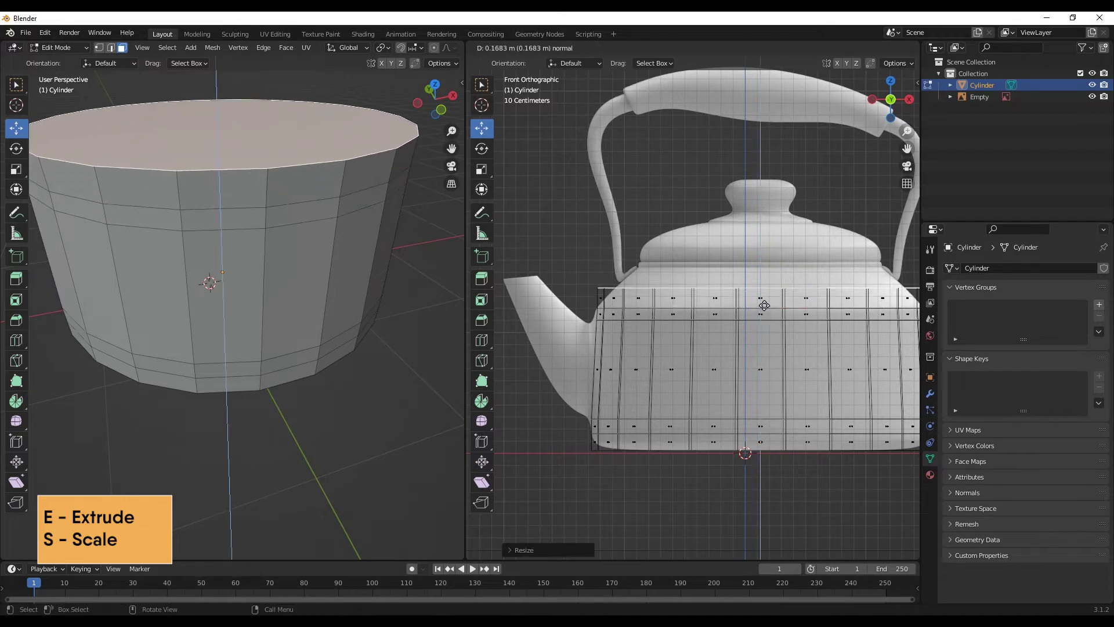
{"action": "left_click", "coordinate": [765, 284]}
{"action": "key", "text": "s"}
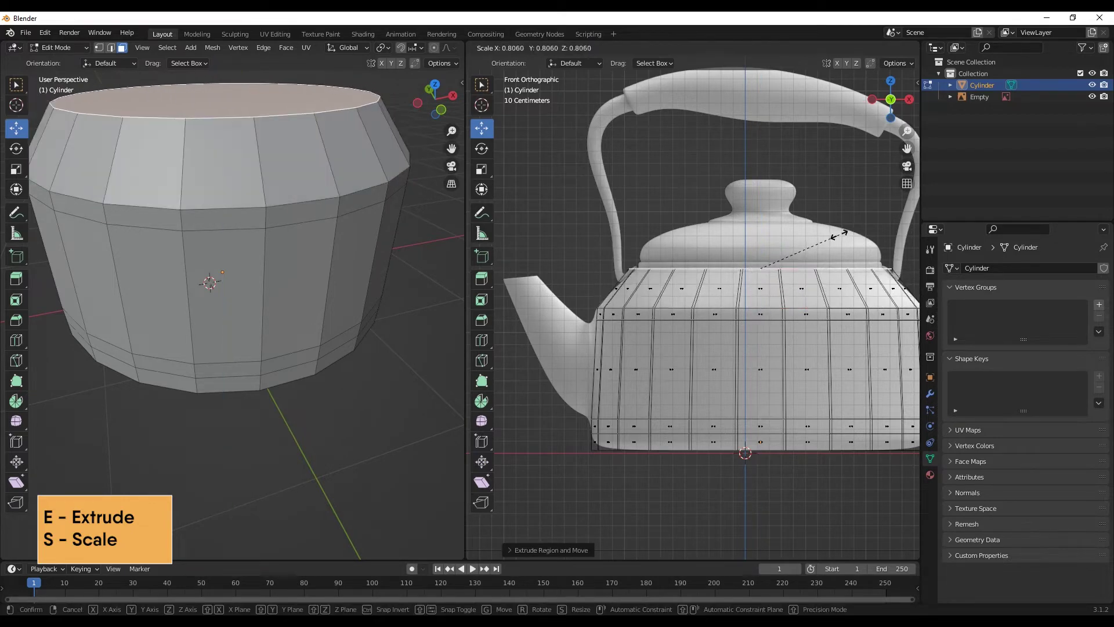
{"action": "left_click", "coordinate": [835, 235]}
Extrude the top face up about 0.04 m for a thin rim under the lid and adjust its scale to the reference
{"action": "scroll", "coordinate": [805, 203], "scroll_direction": "up", "scroll_amount": 3}
{"action": "key", "text": "e"}
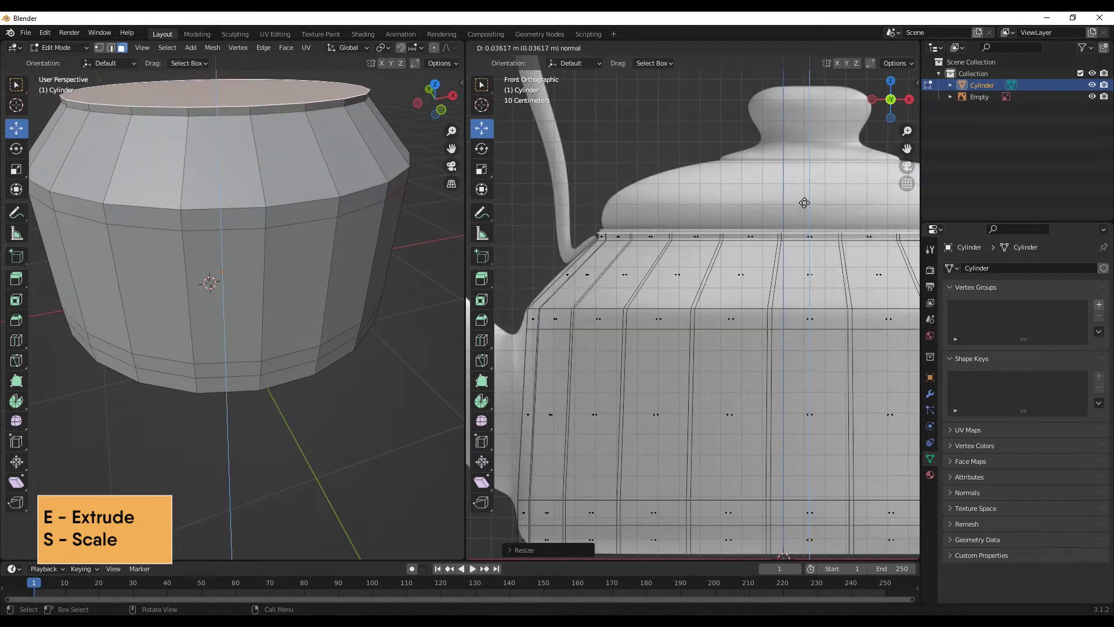
{"action": "left_click", "coordinate": [804, 200]}
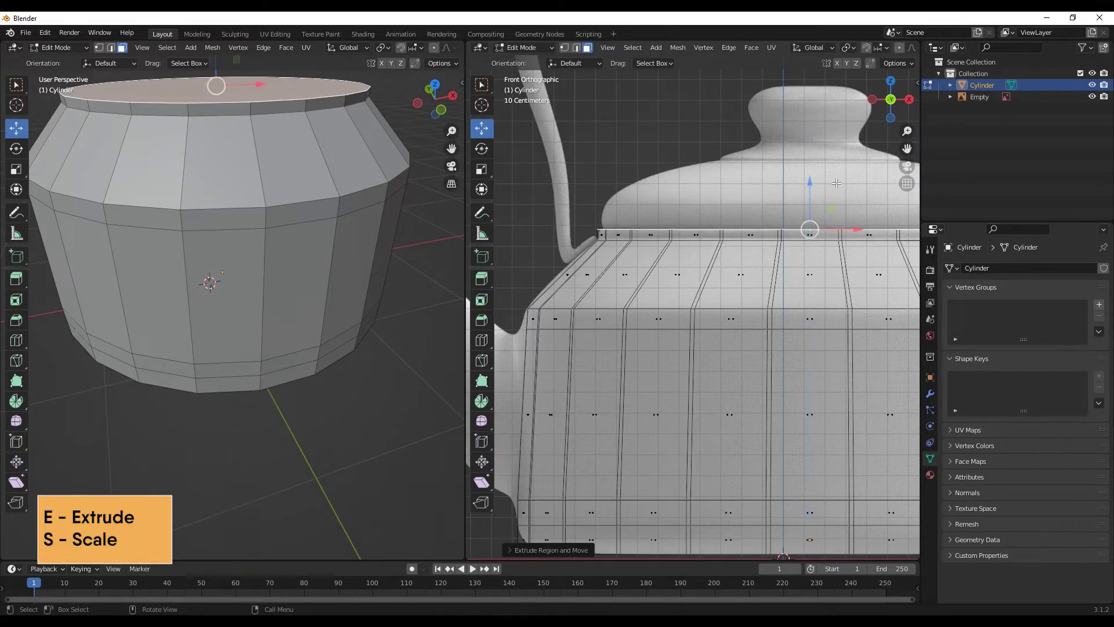
{"action": "key", "text": "s"}
{"action": "left_click", "coordinate": [834, 183]}
{"action": "scroll", "coordinate": [219, 232], "scroll_direction": "down", "scroll_amount": 3}
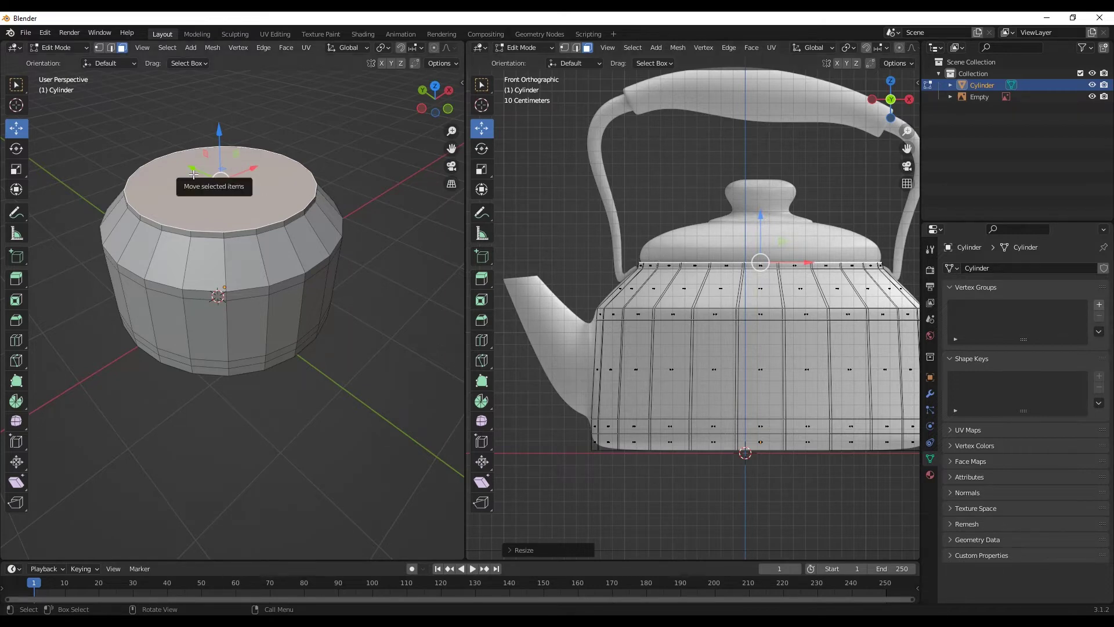
Split the top face from the kettle body and separate the mesh by loose parts into its own object
{"action": "right_click", "coordinate": [244, 198]}
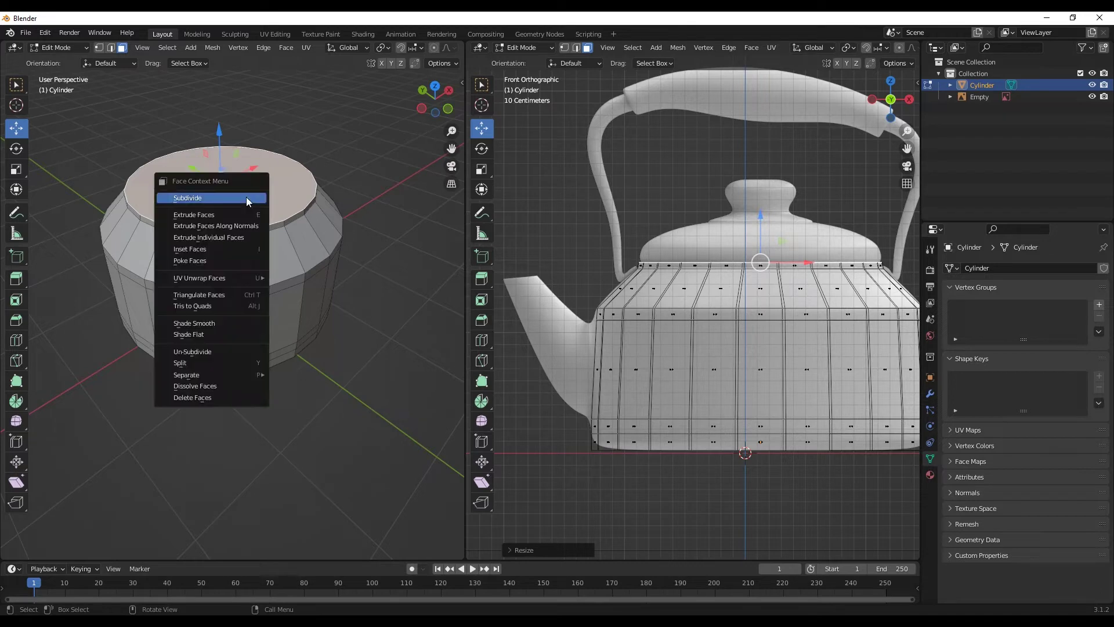
{"action": "left_click", "coordinate": [233, 358]}
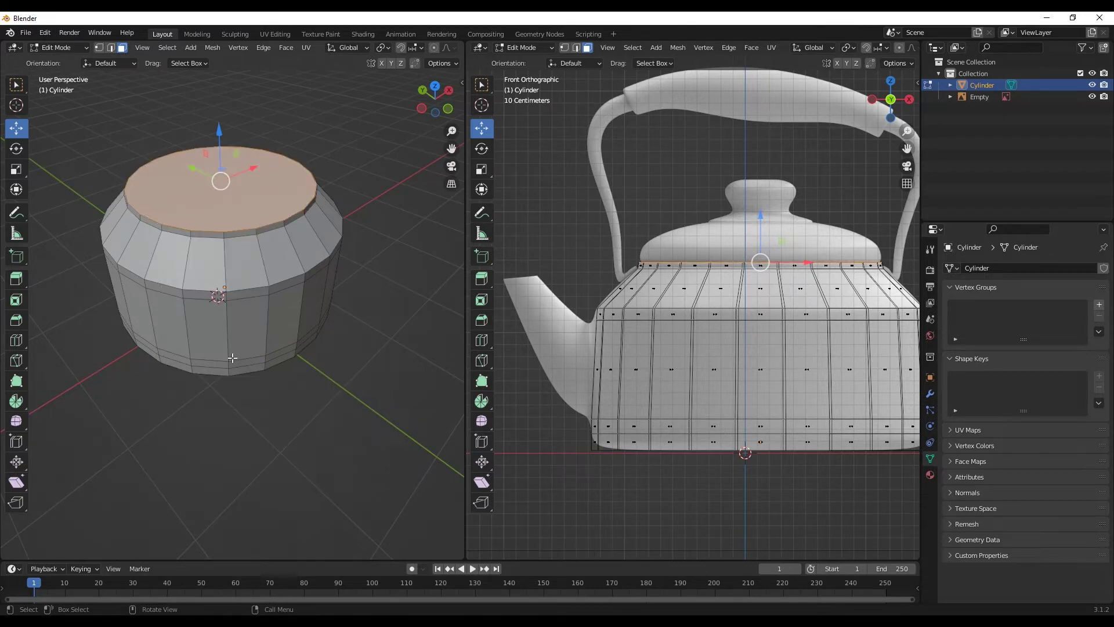
{"action": "key", "text": "p"}
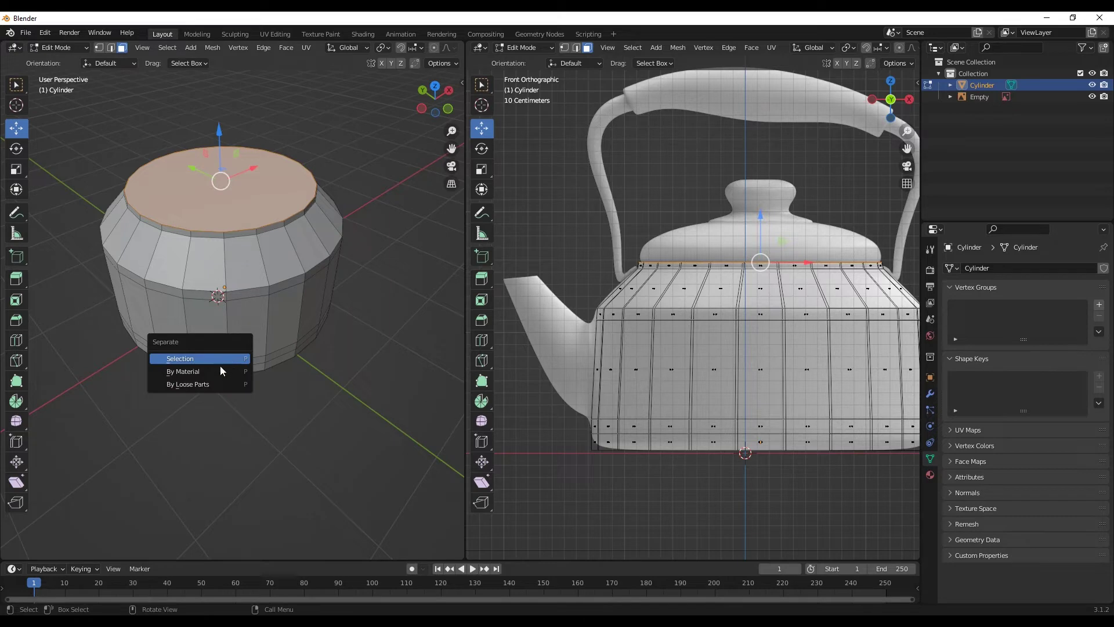
{"action": "left_click", "coordinate": [211, 382]}
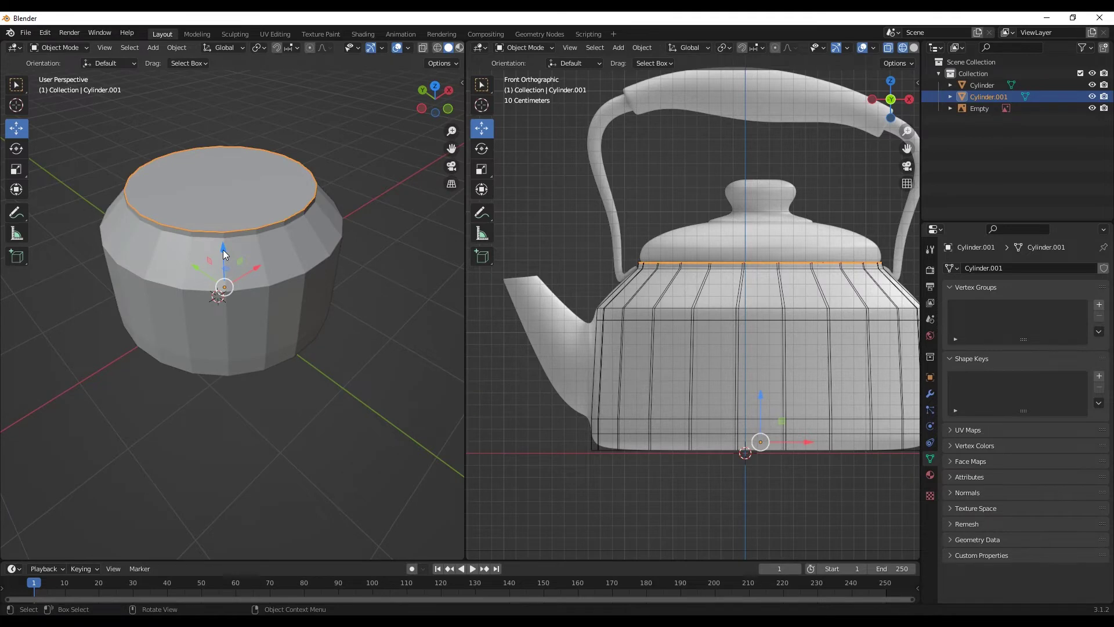
In Edit Mode, lower the separated top face slightly into the body's rim and adjust its scale to fit the opening
{"action": "left_click_drag", "start_coordinate": [224, 254], "coordinate": [236, 225]}
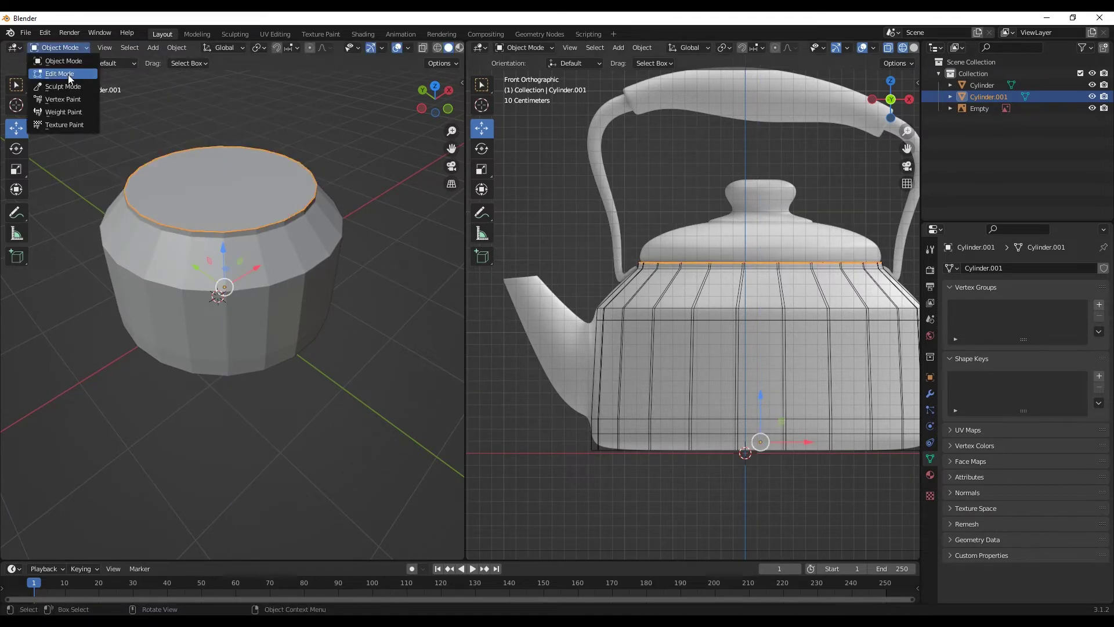
{"action": "left_click", "coordinate": [70, 79]}
{"action": "scroll", "coordinate": [150, 188], "scroll_direction": "up", "scroll_amount": 2}
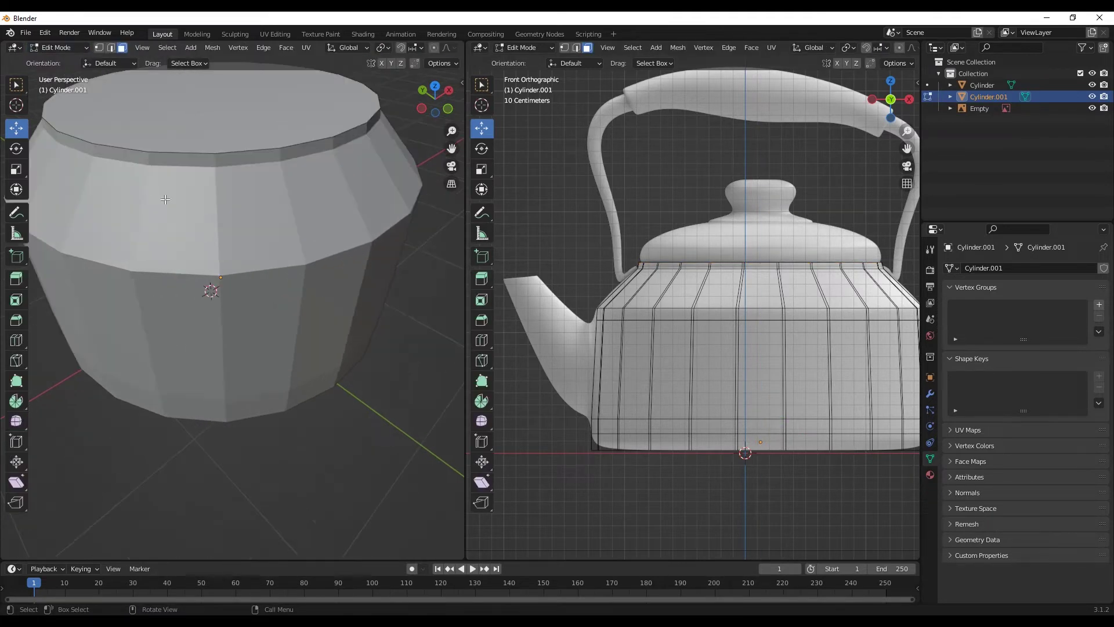
{"action": "middle_click_drag", "start_coordinate": [165, 199], "coordinate": [192, 289], "text": "shift"}
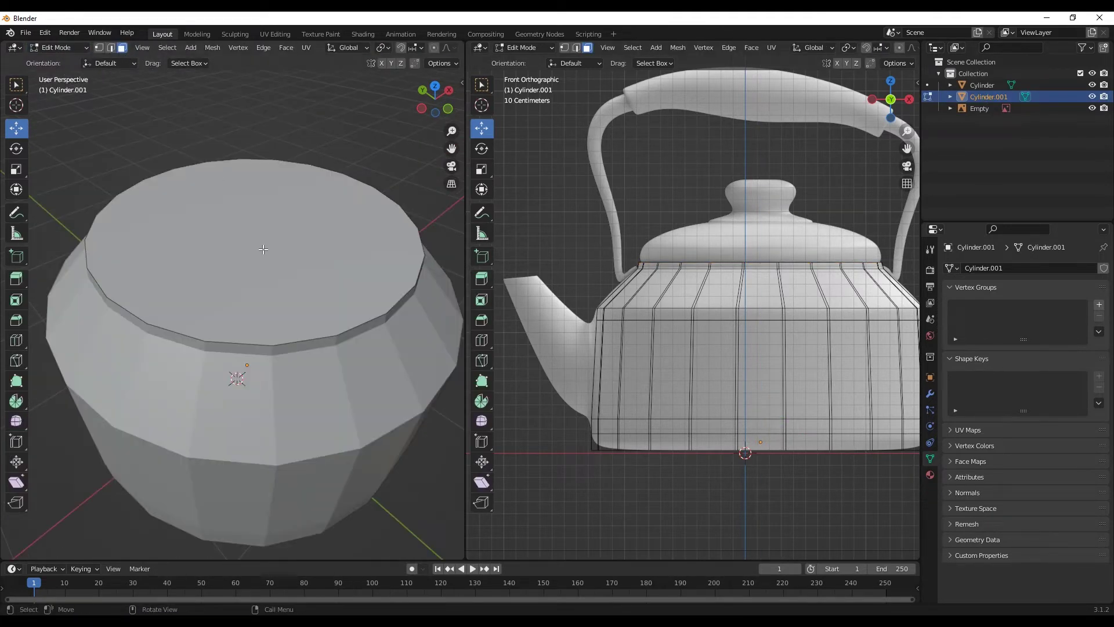
{"action": "left_click", "coordinate": [251, 275]}
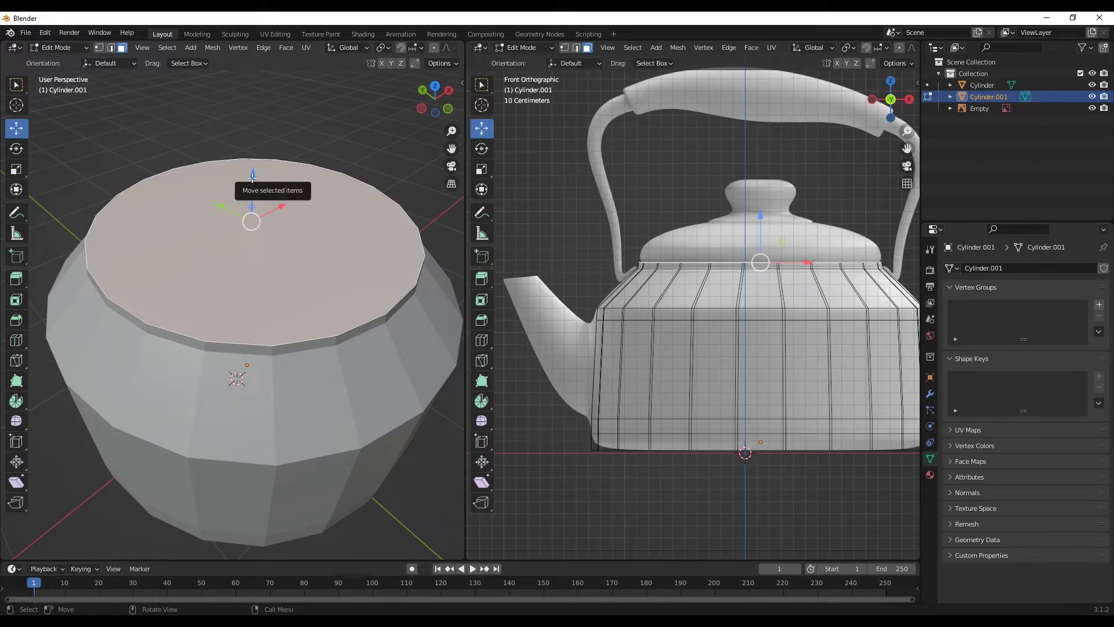
{"action": "left_click_drag", "start_coordinate": [253, 177], "coordinate": [246, 190]}
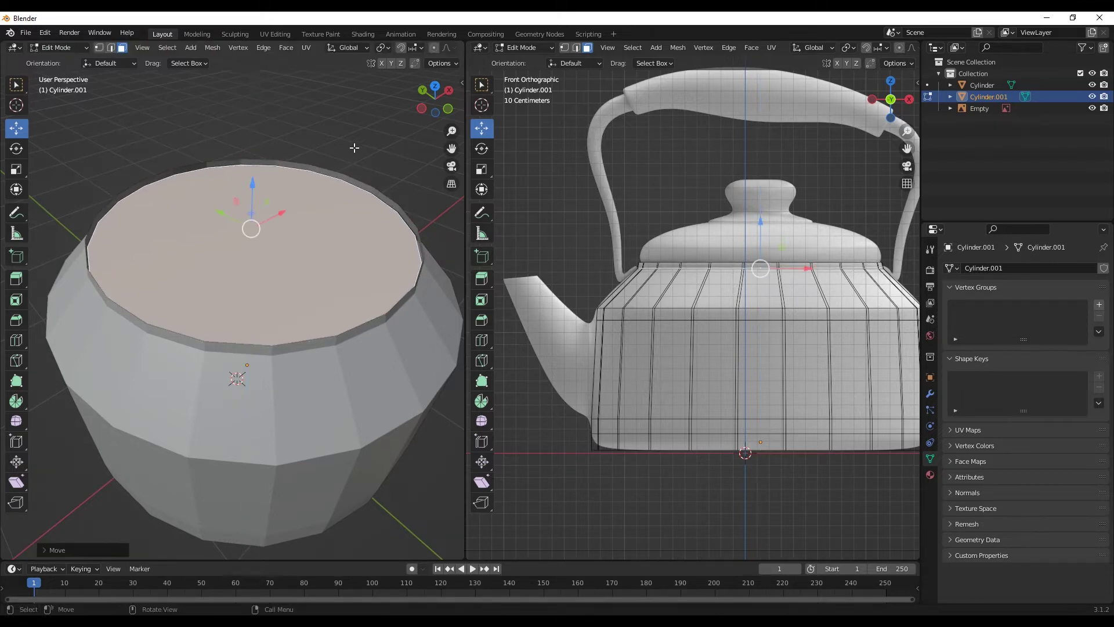
{"action": "key", "text": "s"}
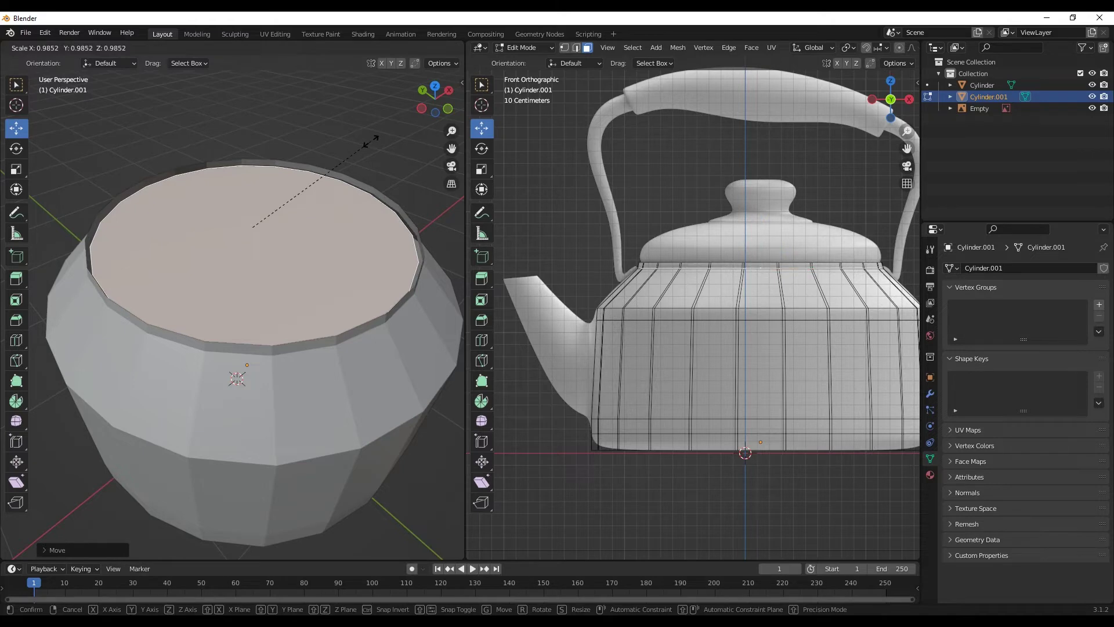
{"action": "left_click", "coordinate": [371, 140]}
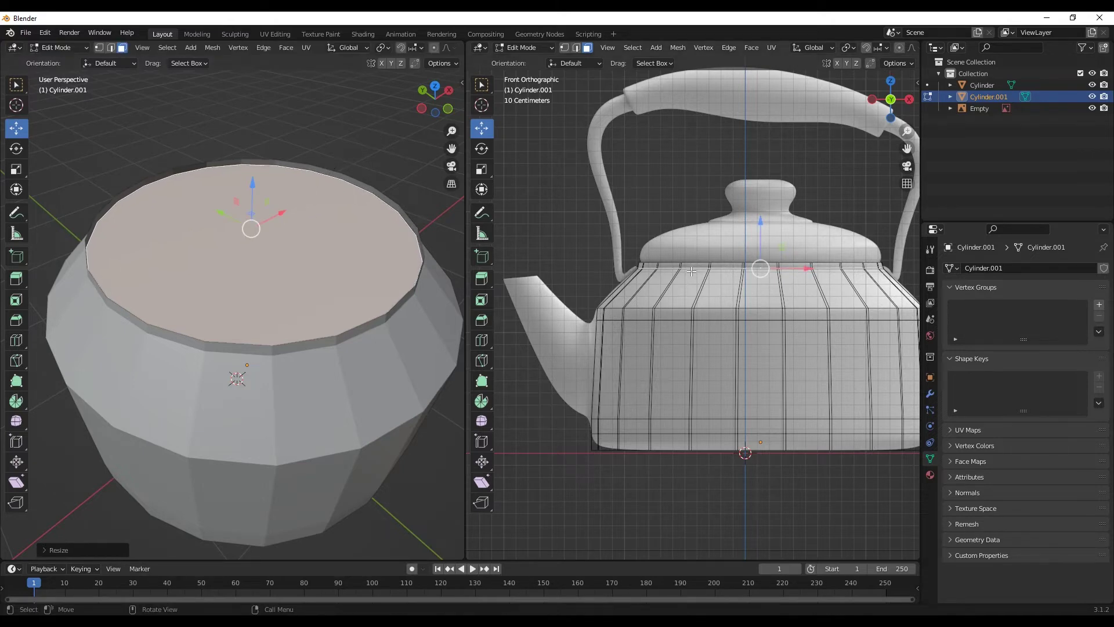
Extrude the lid face up about 0.04 m to the body's rim and scale it to the lid's recessed edge
{"action": "scroll", "coordinate": [761, 251], "scroll_direction": "up", "scroll_amount": 2}
{"action": "scroll", "coordinate": [761, 252], "scroll_direction": "up", "scroll_amount": 1}
{"action": "key", "text": "e"}
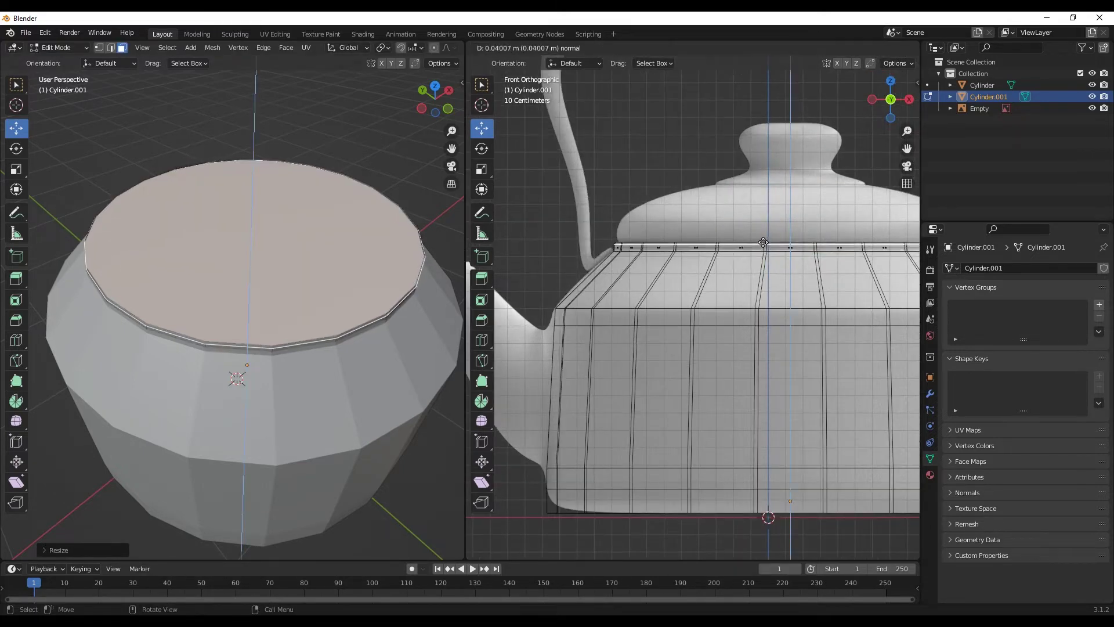
{"action": "left_click", "coordinate": [765, 241]}
{"action": "key", "text": "s"}
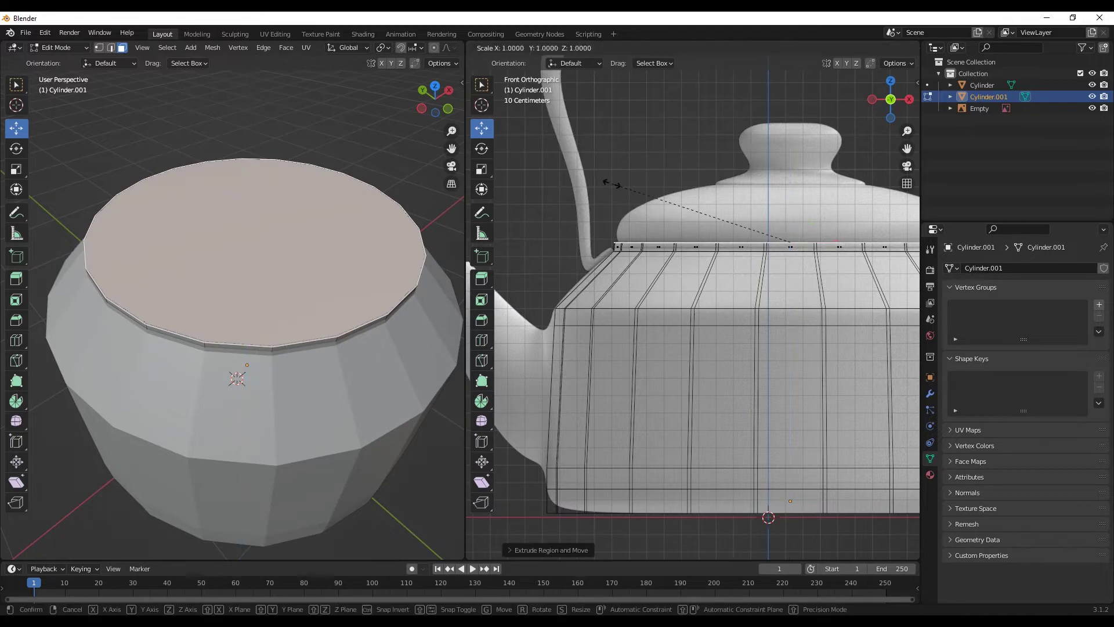
{"action": "left_click", "coordinate": [614, 183]}
Extrude the lid face slightly further up and scale it out to match the lower edge of the reference lid
{"action": "key", "text": "e"}
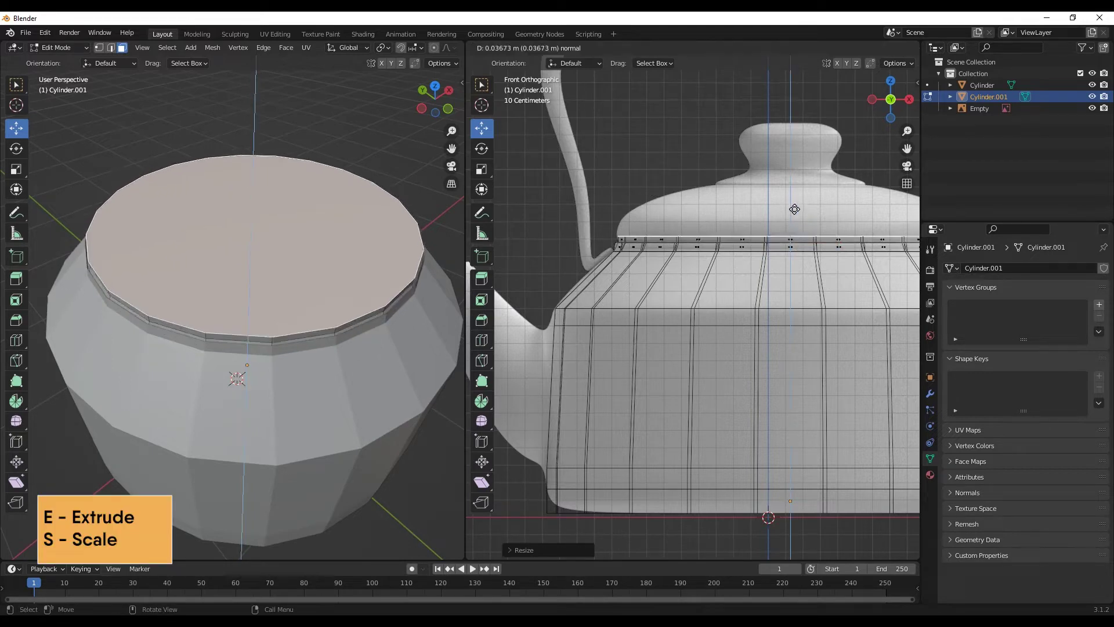
{"action": "left_click", "coordinate": [787, 210]}
{"action": "key", "text": "s"}
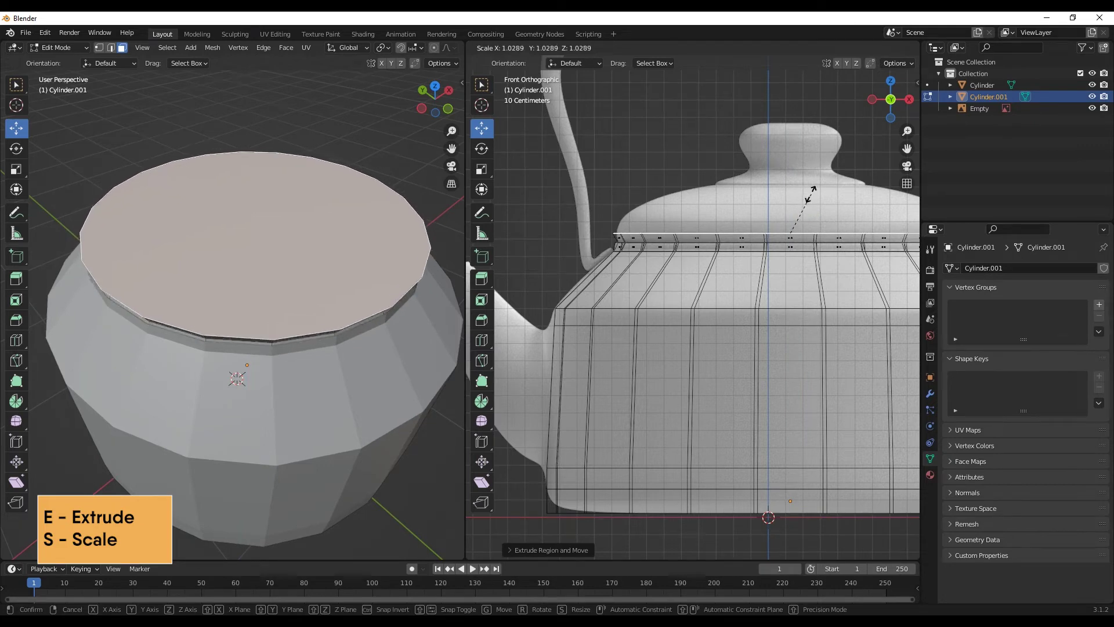
{"action": "left_click", "coordinate": [810, 194]}
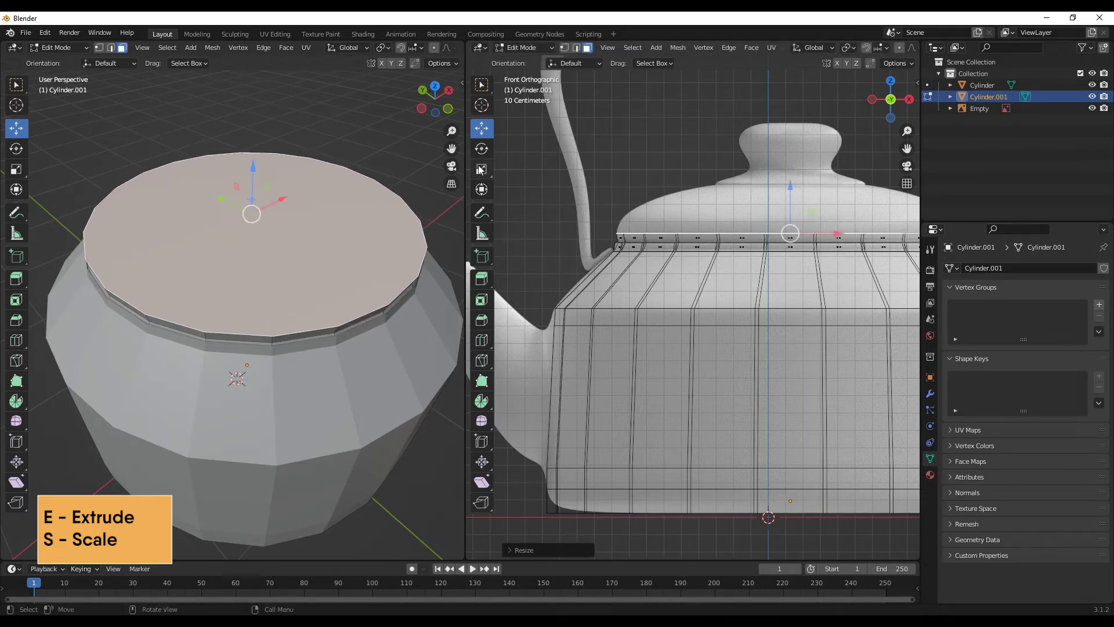
Extrude the lid face upward for the side band, and adjust its height and scale to the lid's widest outline
{"action": "key", "text": "e"}
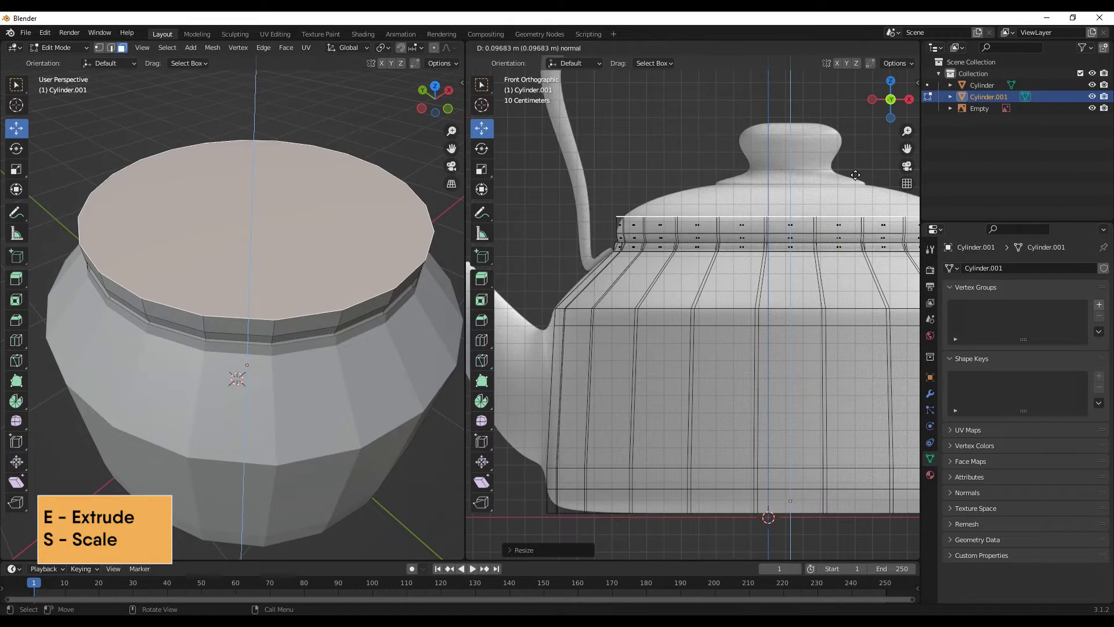
{"action": "left_click", "coordinate": [856, 173]}
{"action": "key", "text": "s"}
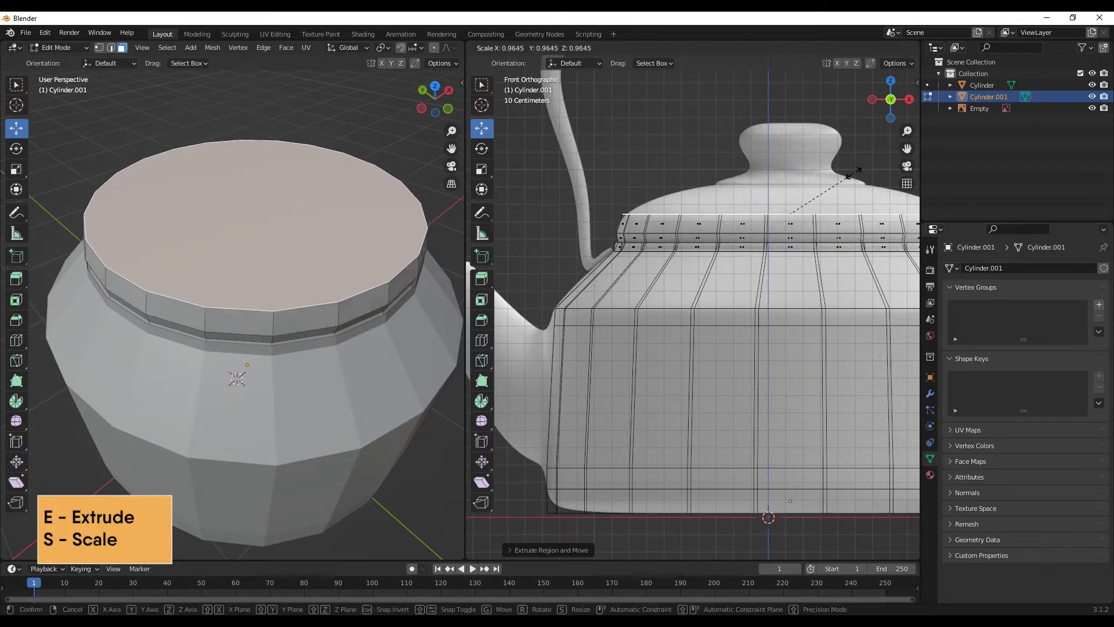
{"action": "left_click", "coordinate": [853, 172]}
{"action": "key", "text": "g"}
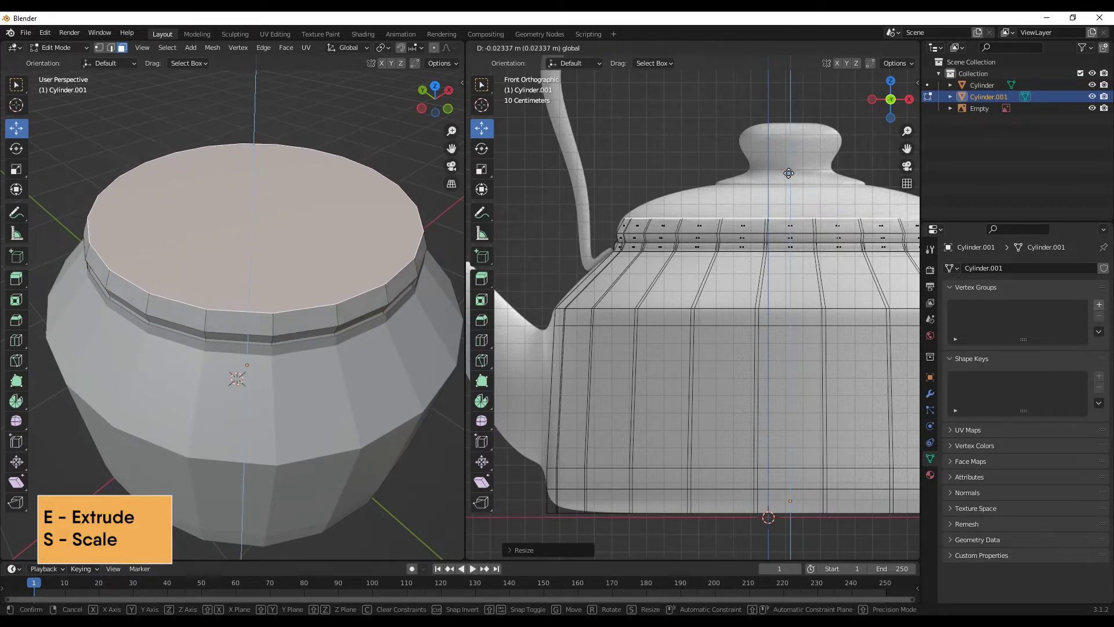
{"action": "left_click", "coordinate": [788, 176]}
{"action": "key", "text": "s"}
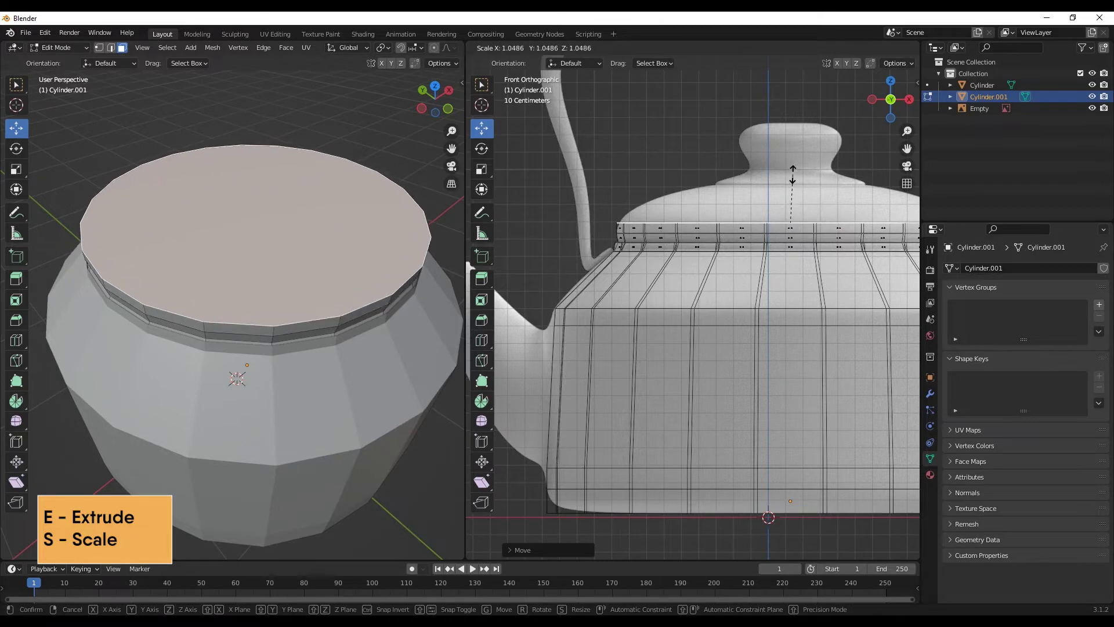
{"action": "left_click", "coordinate": [793, 175]}
Extrude the lid upward in stages to the base of the knob, scaling each ring inward to follow the domed profile
{"action": "key", "text": "e"}
{"action": "left_click", "coordinate": [793, 158]}
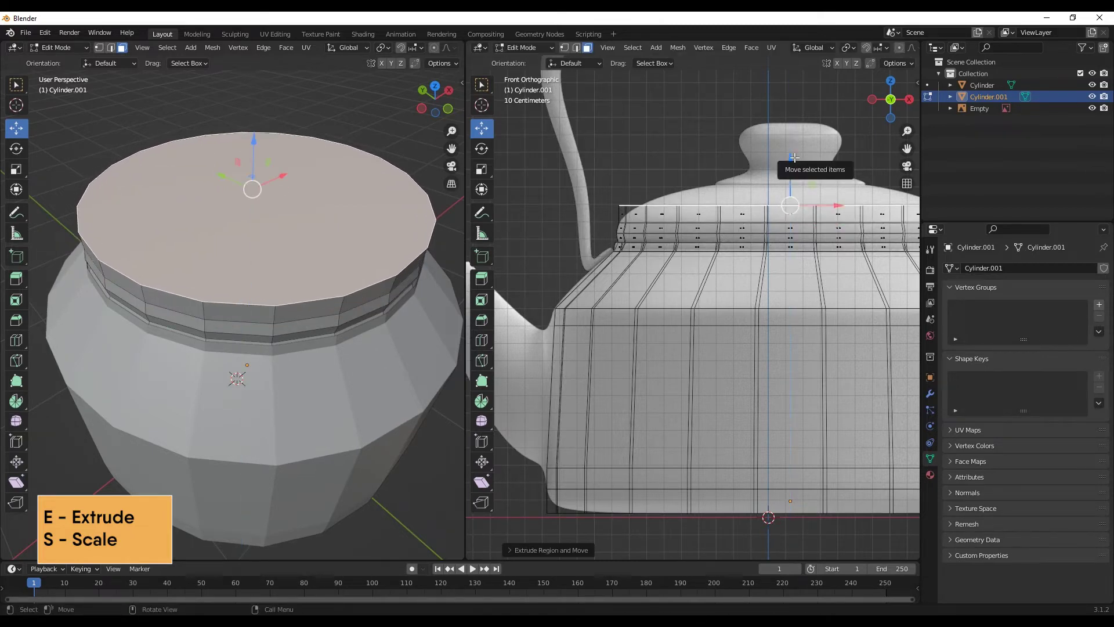
{"action": "left_click_drag", "start_coordinate": [794, 159], "coordinate": [793, 147]}
{"action": "key", "text": "s"}
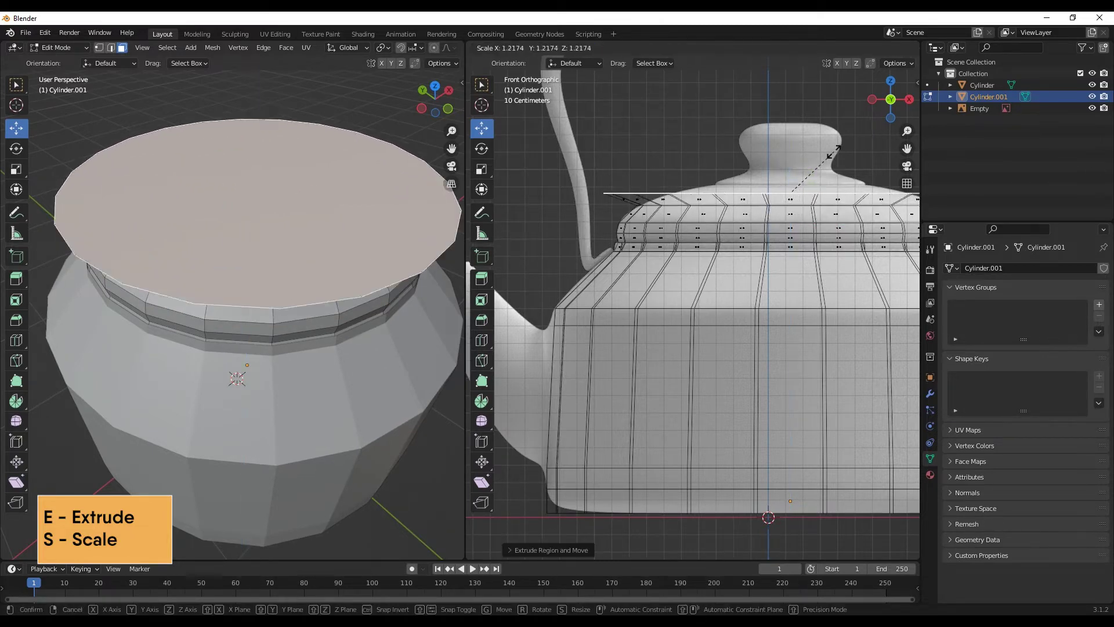
{"action": "left_click", "coordinate": [811, 163]}
{"action": "key", "text": "e"}
{"action": "left_click", "coordinate": [810, 152]}
{"action": "key", "text": "s"}
{"action": "left_click", "coordinate": [796, 156]}
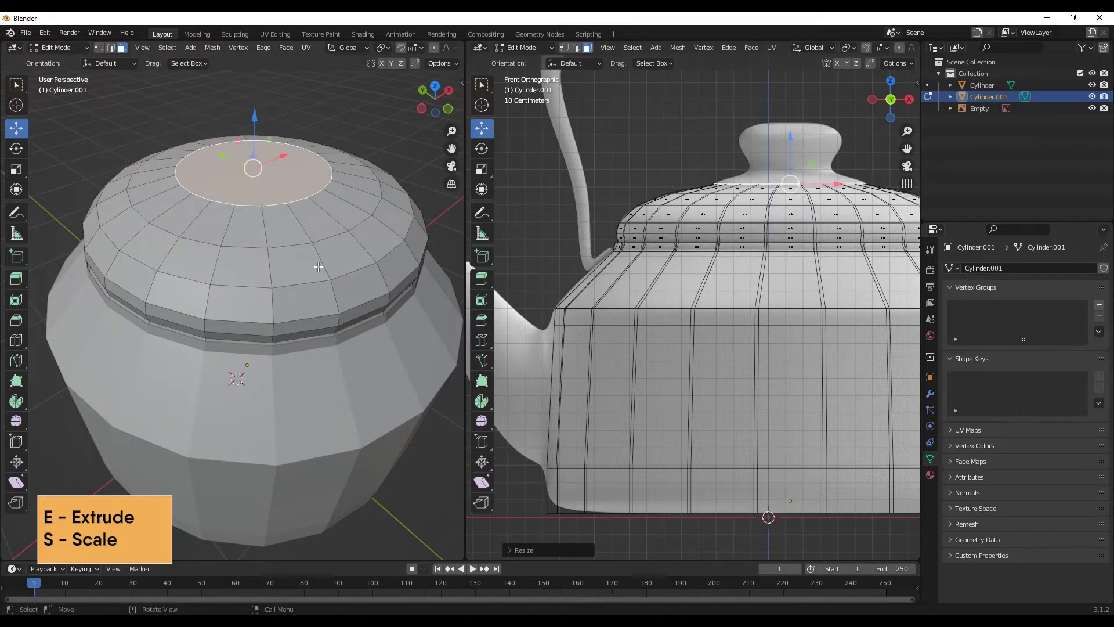
Poke the lid's circular top face into triangles that meet at its centre
{"action": "middle_click_drag", "start_coordinate": [319, 266], "coordinate": [325, 307]}
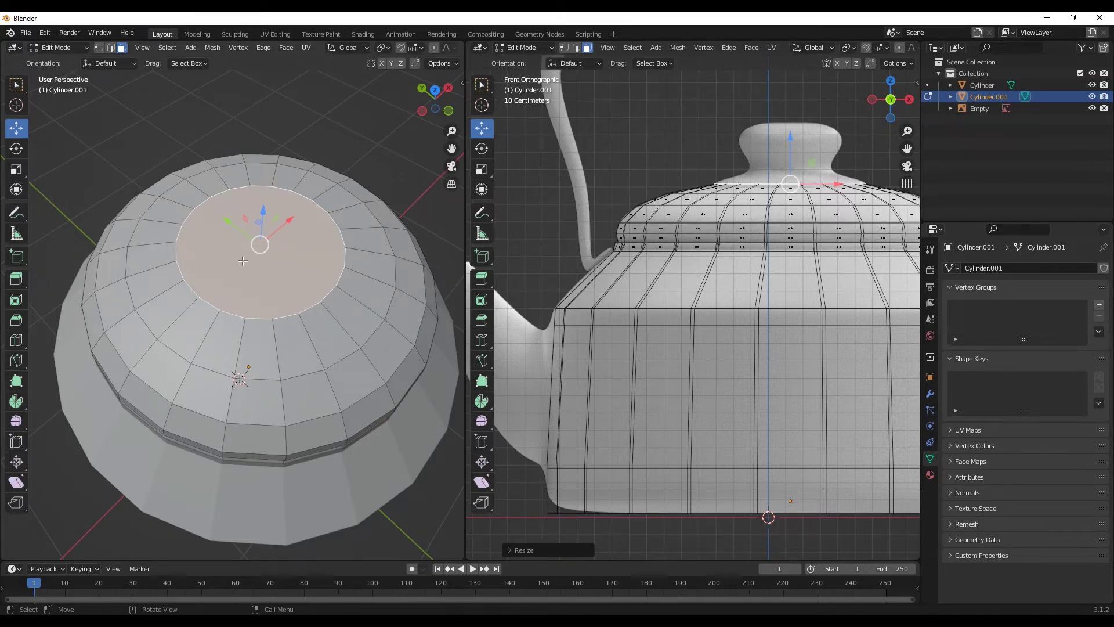
{"action": "right_click", "coordinate": [263, 275]}
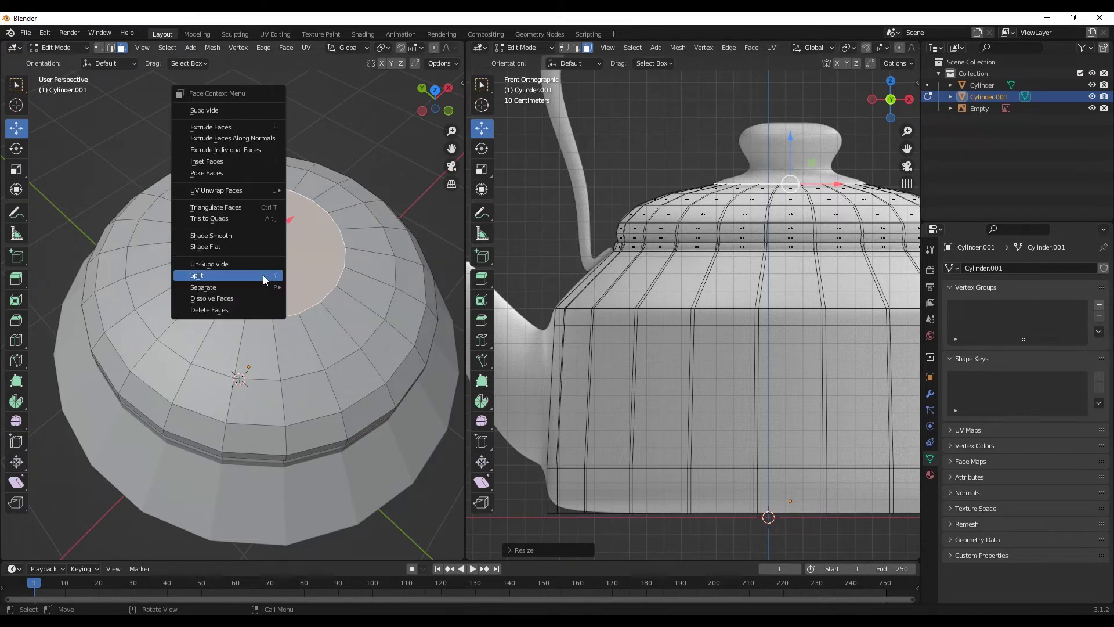
{"action": "left_click", "coordinate": [220, 173]}
{"action": "scroll", "coordinate": [228, 316], "scroll_direction": "up", "scroll_amount": 5}
{"action": "scroll", "coordinate": [228, 317], "scroll_direction": "down", "scroll_amount": 3}
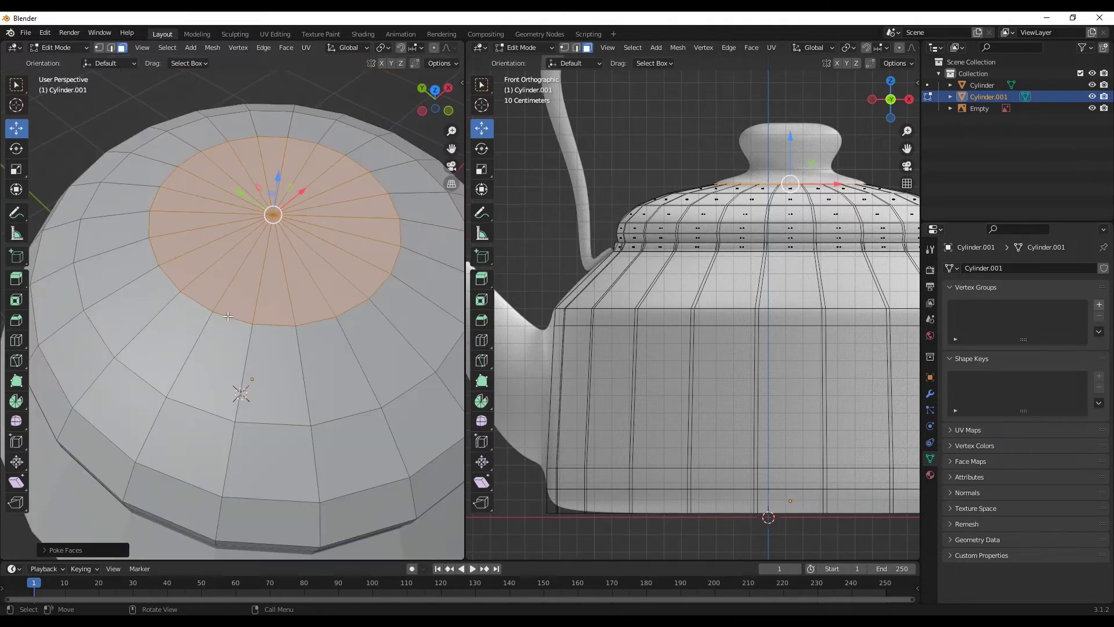
{"action": "middle_click_drag", "start_coordinate": [228, 316], "coordinate": [223, 326]}
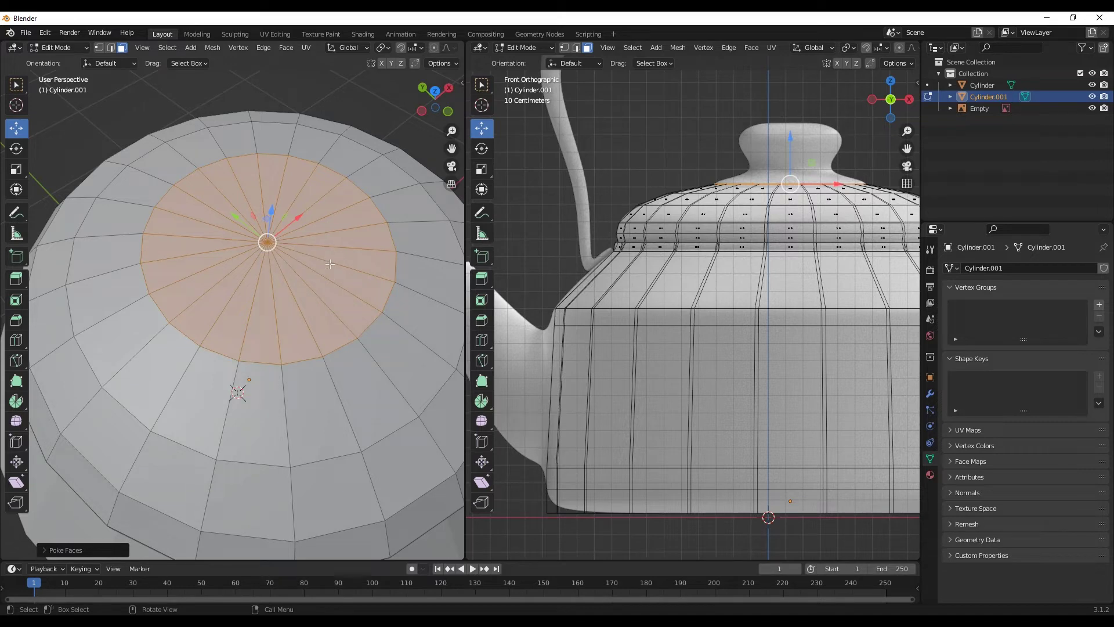
Separate the lid's triangulated circular top faces into their own object and return to Object Mode
{"action": "right_click", "coordinate": [329, 264]}
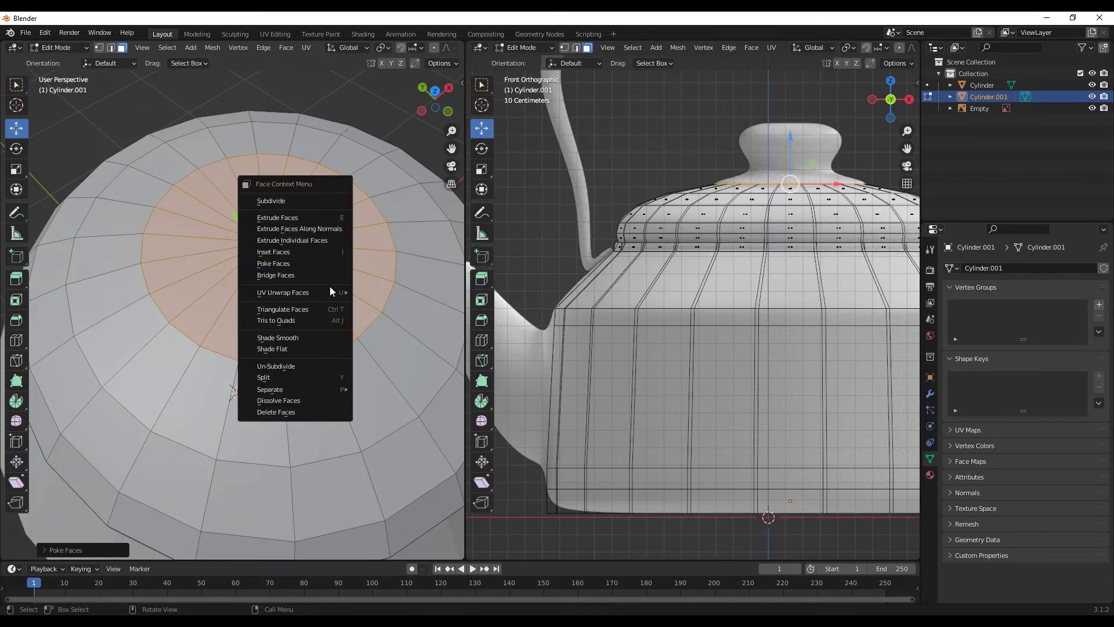
{"action": "left_click", "coordinate": [330, 378]}
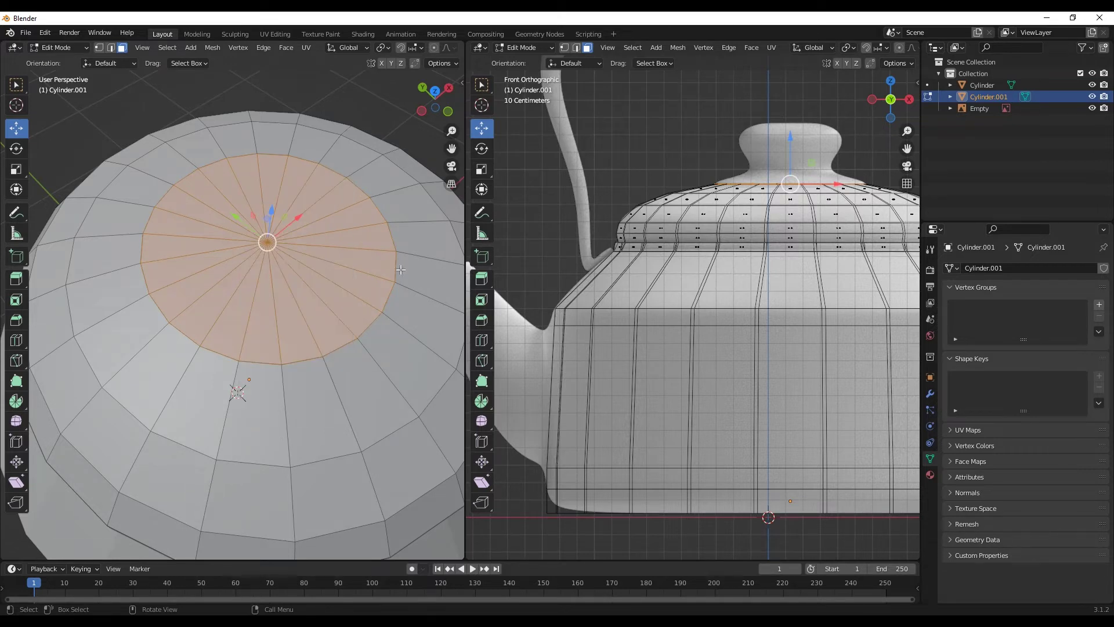
{"action": "key", "text": "p"}
{"action": "left_click", "coordinate": [305, 266]}
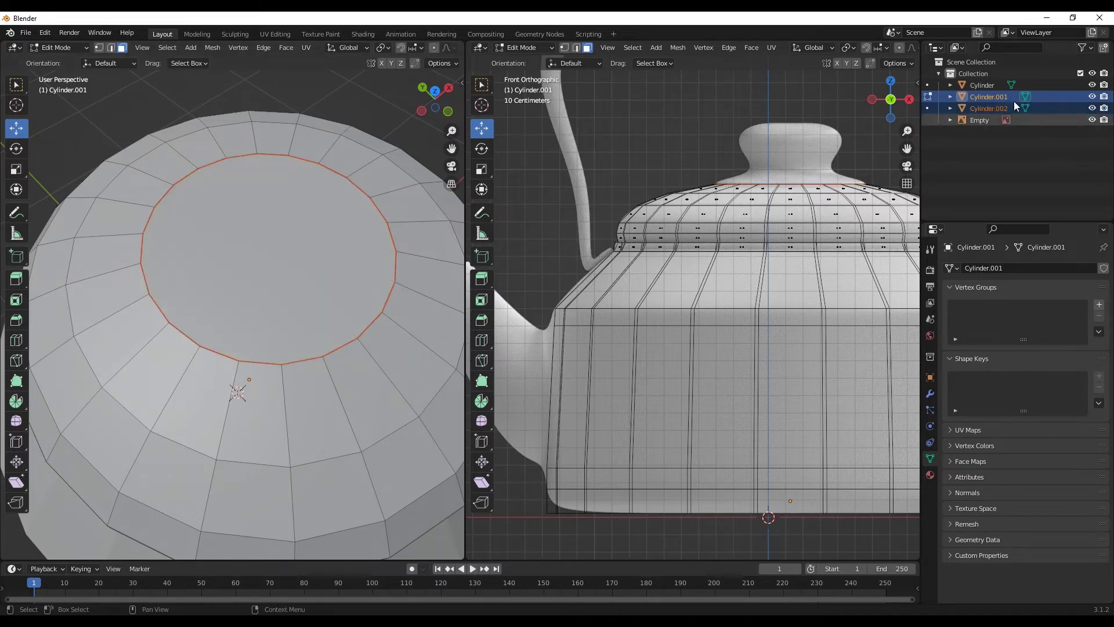
{"action": "left_click", "coordinate": [58, 48]}
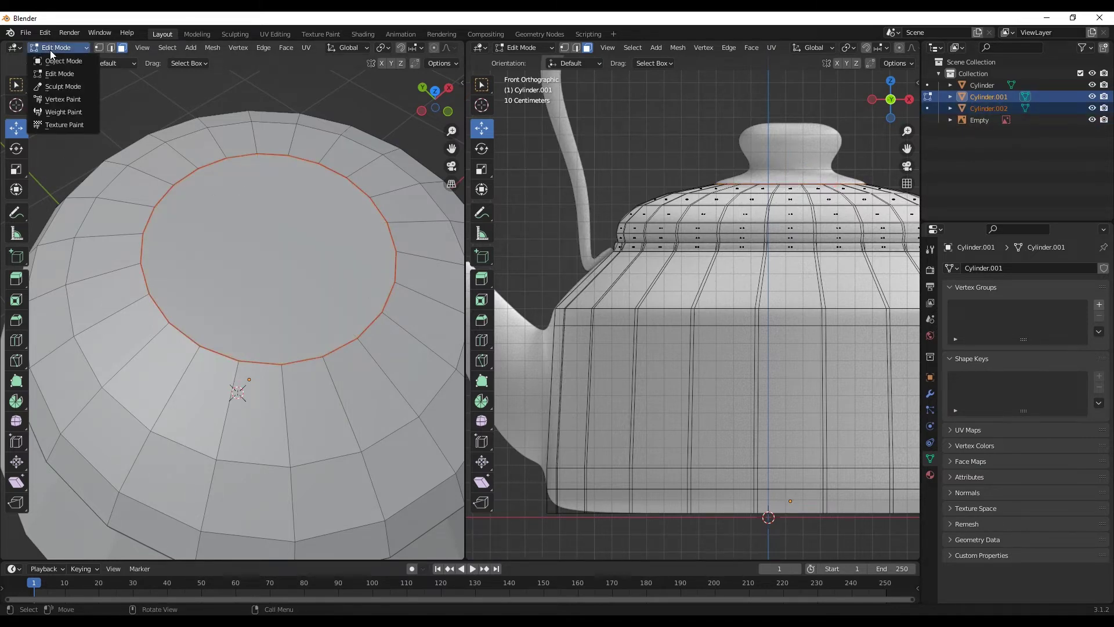
{"action": "left_click", "coordinate": [55, 58]}
Rename the lid object as COVER 1 and the separated top disc as COVER HANDLE
{"action": "left_click", "coordinate": [999, 108]}
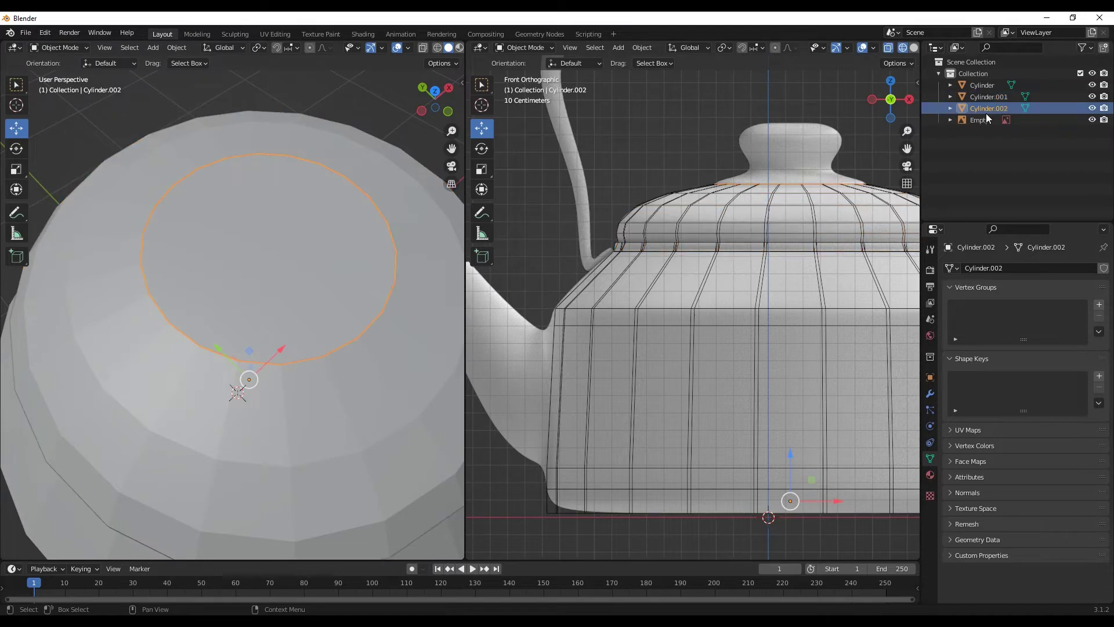
{"action": "left_click", "coordinate": [987, 96]}
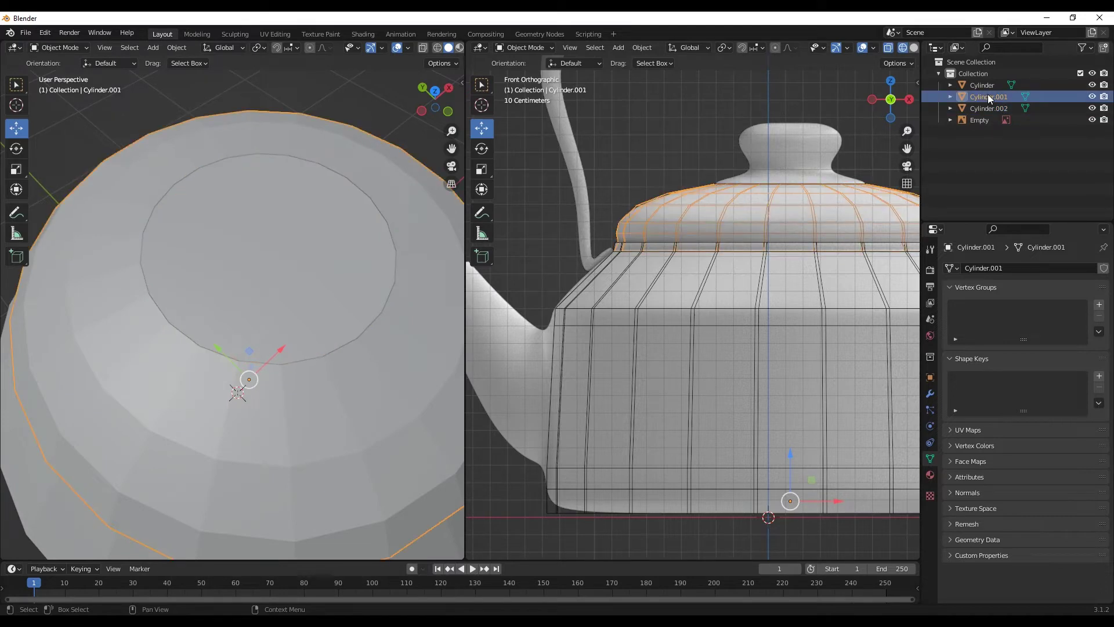
{"action": "double_click", "coordinate": [986, 96]}
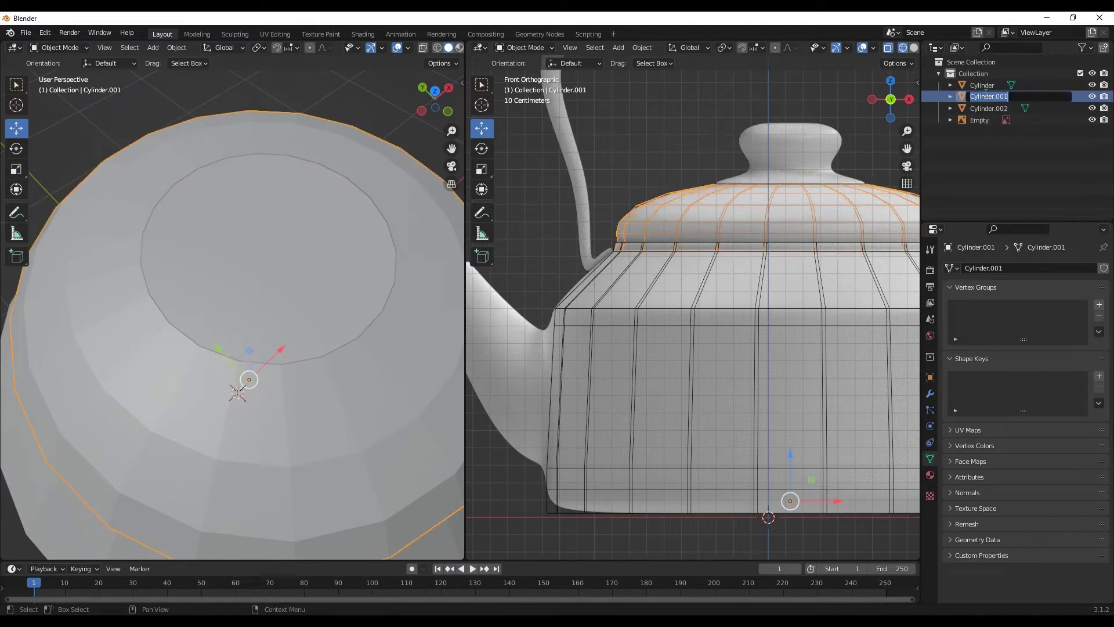
{"action": "type", "text": "cov"}
{"action": "key", "text": "Return"}
{"action": "double_click", "coordinate": [990, 107]}
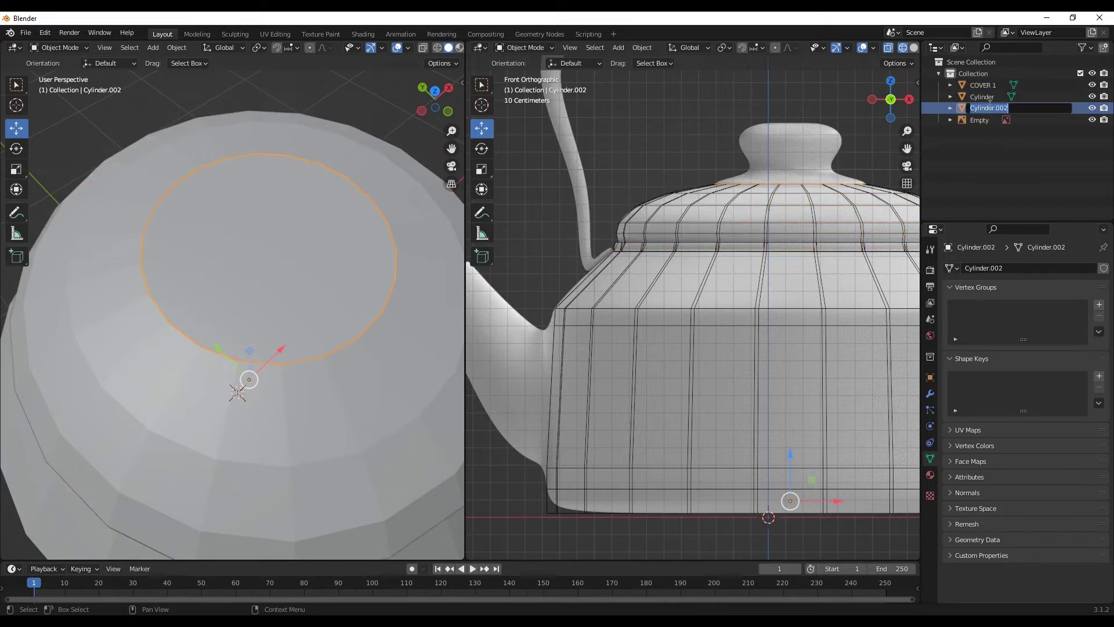
{"action": "type", "text": "COVER HANDLE"}
{"action": "key", "text": "Return"}
Rename the kettle's main cylinder as KETTLE BODY and the reference empty as IMAGE REFERENCE
{"action": "left_click", "coordinate": [985, 108]}
{"action": "double_click", "coordinate": [985, 108]}
{"action": "type", "text": "KETTLE BODY"}
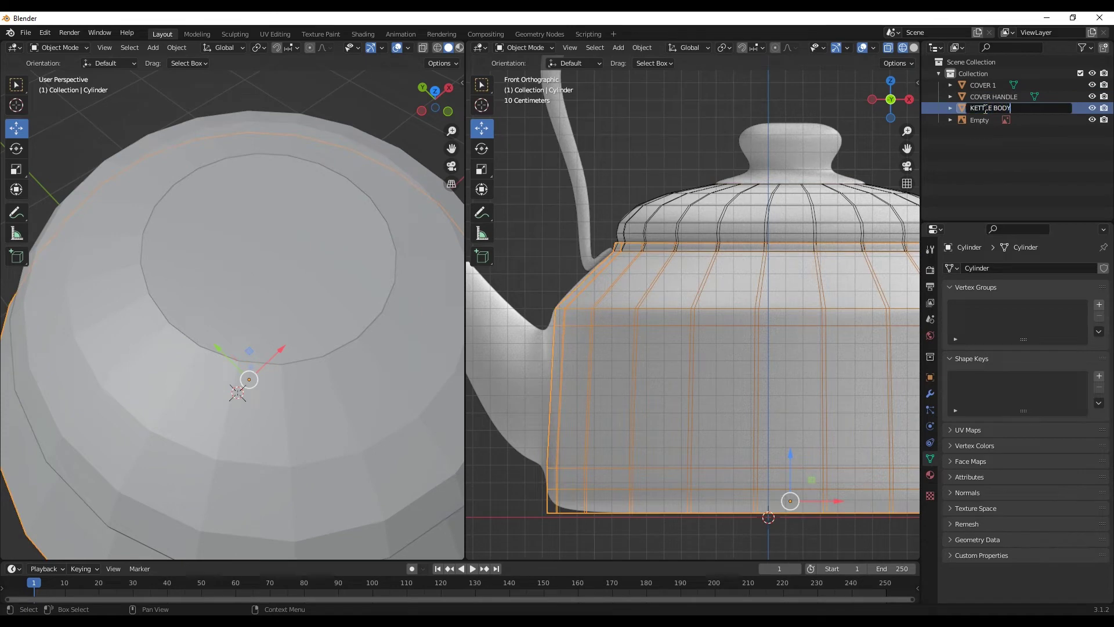
{"action": "key", "text": "Return"}
{"action": "left_click", "coordinate": [980, 109]}
{"action": "double_click", "coordinate": [980, 109]}
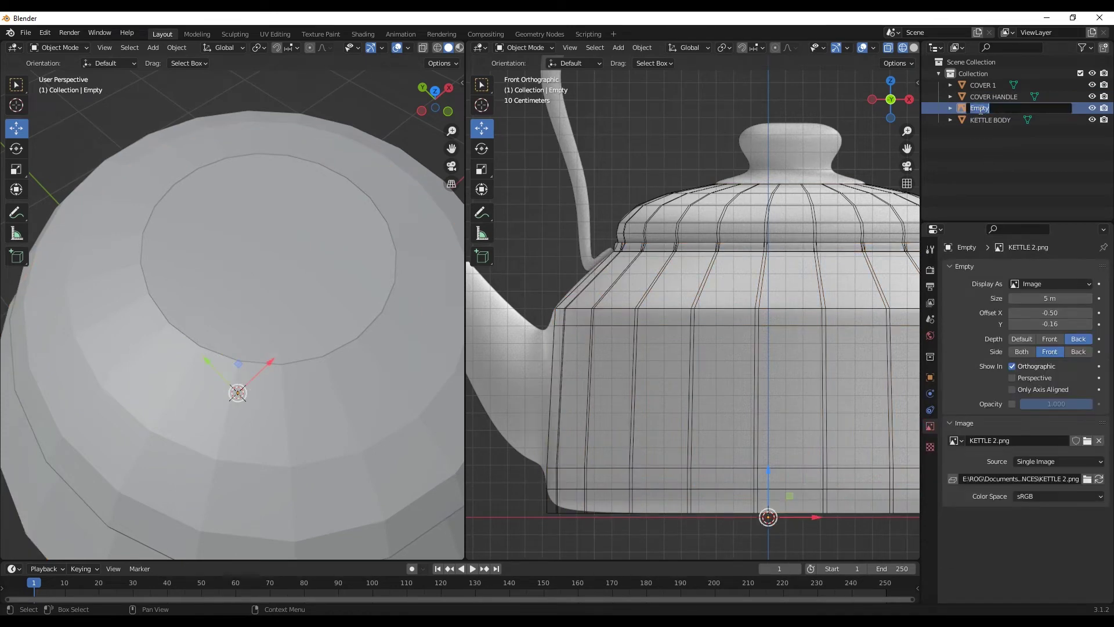
{"action": "type", "text": "IMAGE REFERENCE"}
{"action": "key", "text": "Return"}
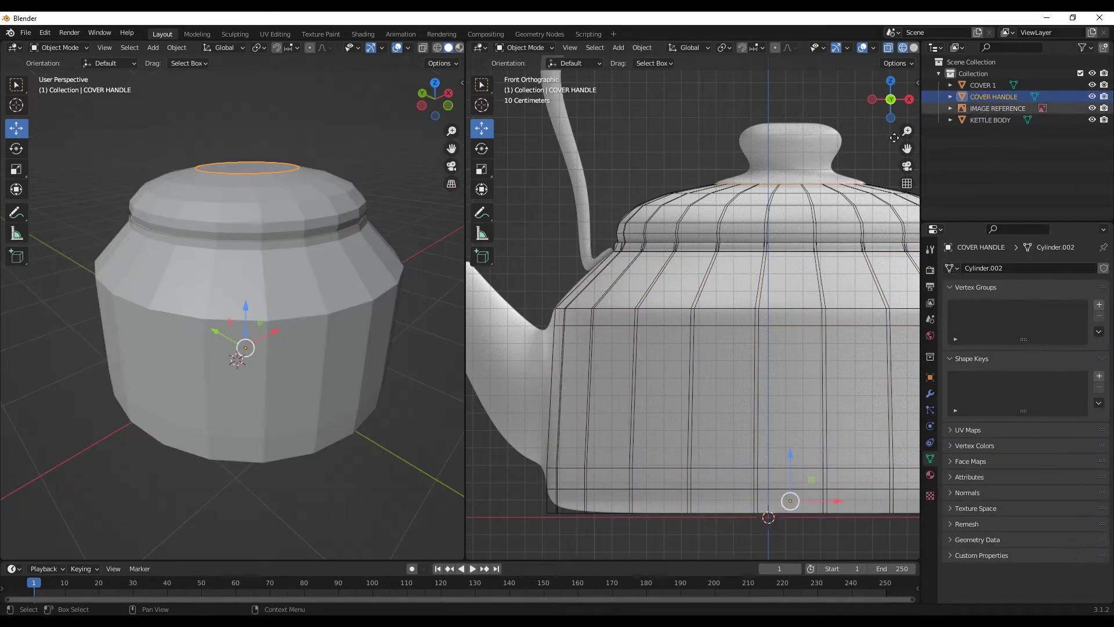
Enter Edit Mode on COVER HANDLE and select all of the disc's faces
{"action": "key", "text": "Tab"}
{"action": "middle_click_drag", "start_coordinate": [269, 162], "coordinate": [266, 207]}
{"action": "scroll", "coordinate": [267, 208], "scroll_direction": "up", "scroll_amount": 2}
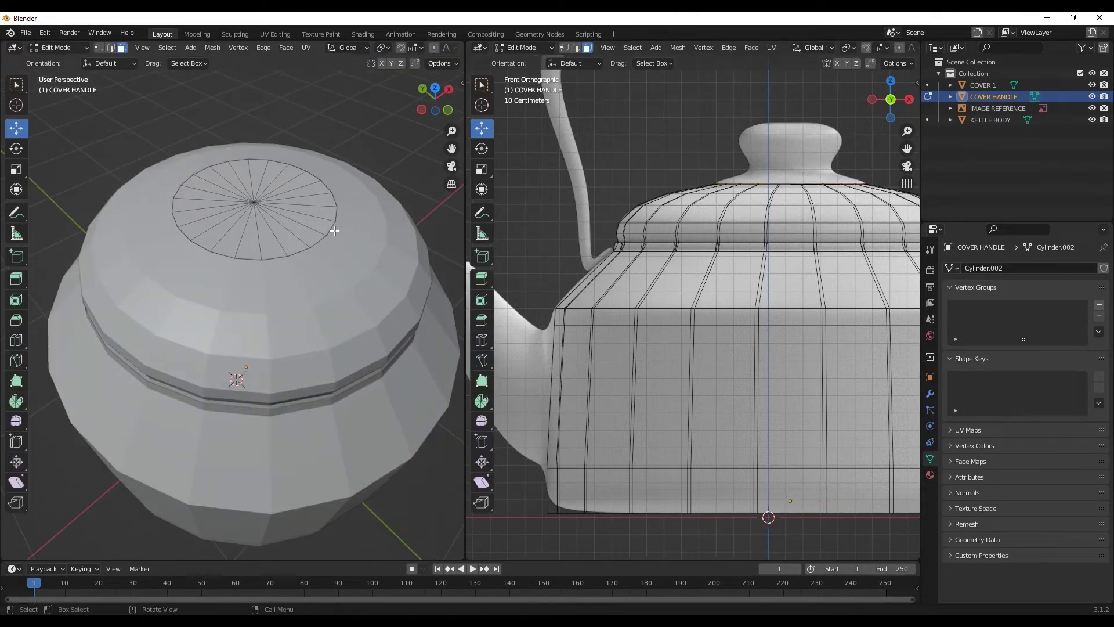
{"action": "key", "text": "a"}
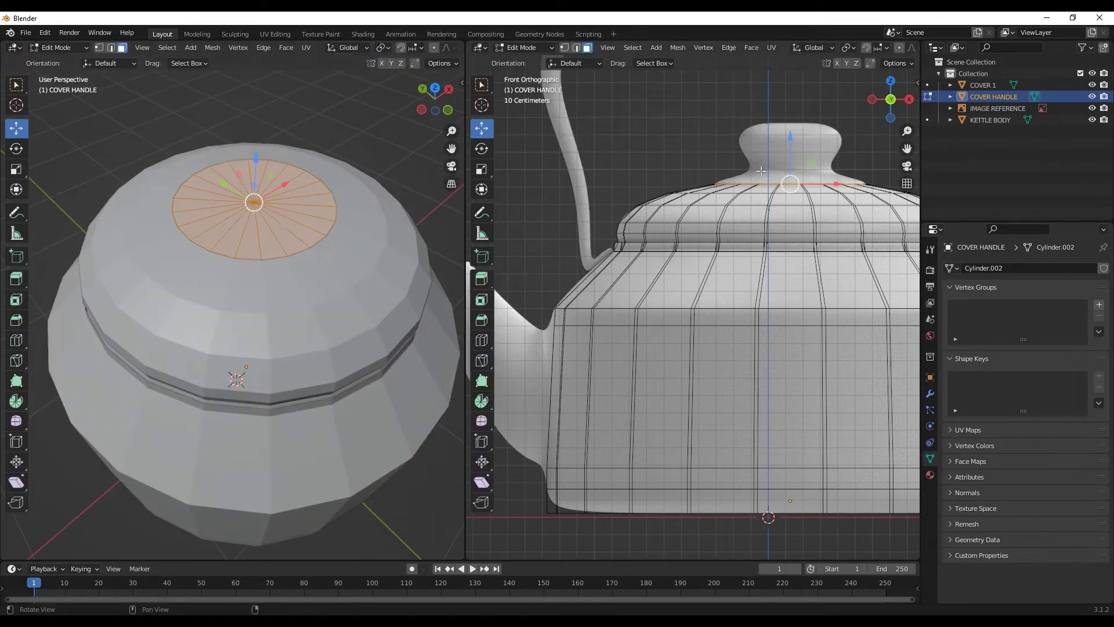
{"action": "key", "text": "e"}
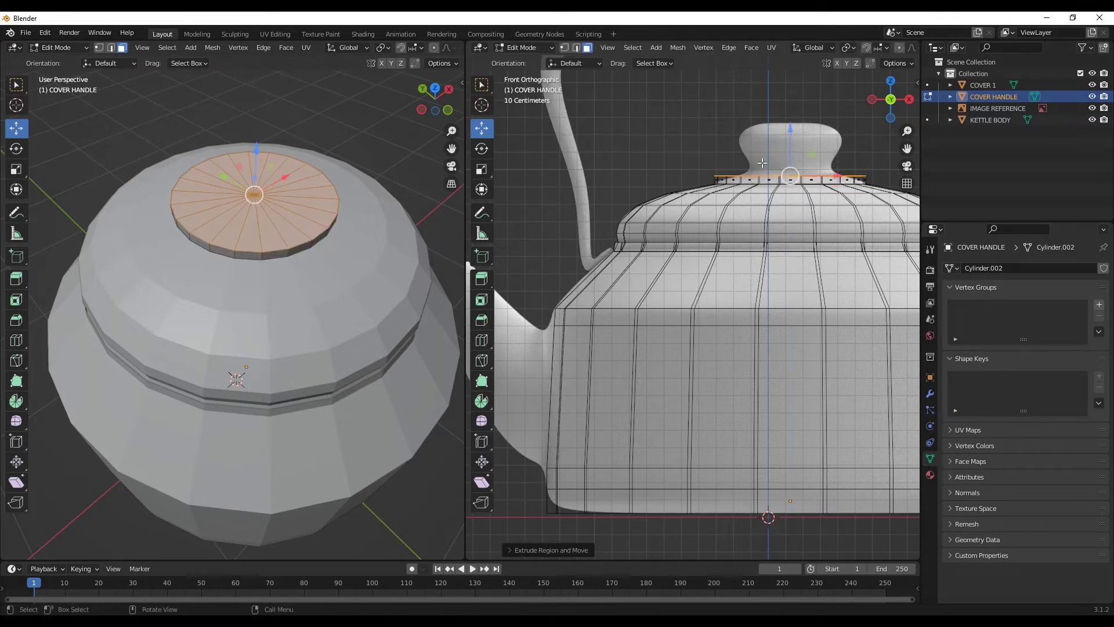
{"action": "left_click", "coordinate": [769, 179]}
{"action": "key", "text": "ctrl+z"}
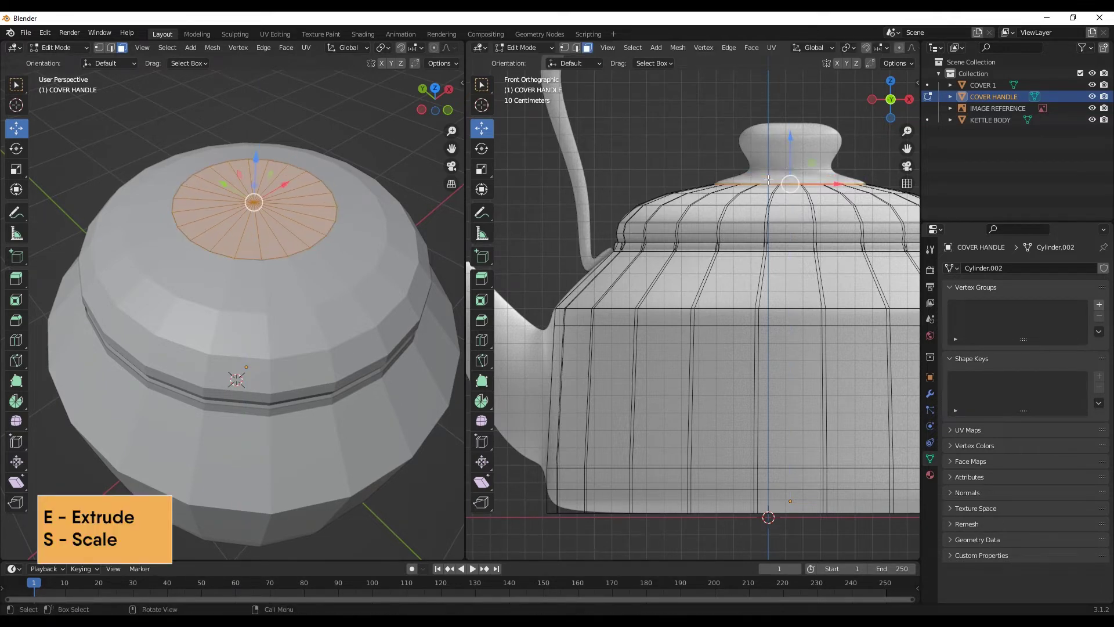
Extrude the disc upward in short stages, scaling each ring inward to follow the flared knob base up to its neck
{"action": "key", "text": "e"}
{"action": "left_click", "coordinate": [774, 175]}
{"action": "key", "text": "e"}
{"action": "left_click", "coordinate": [780, 173]}
{"action": "key", "text": "s"}
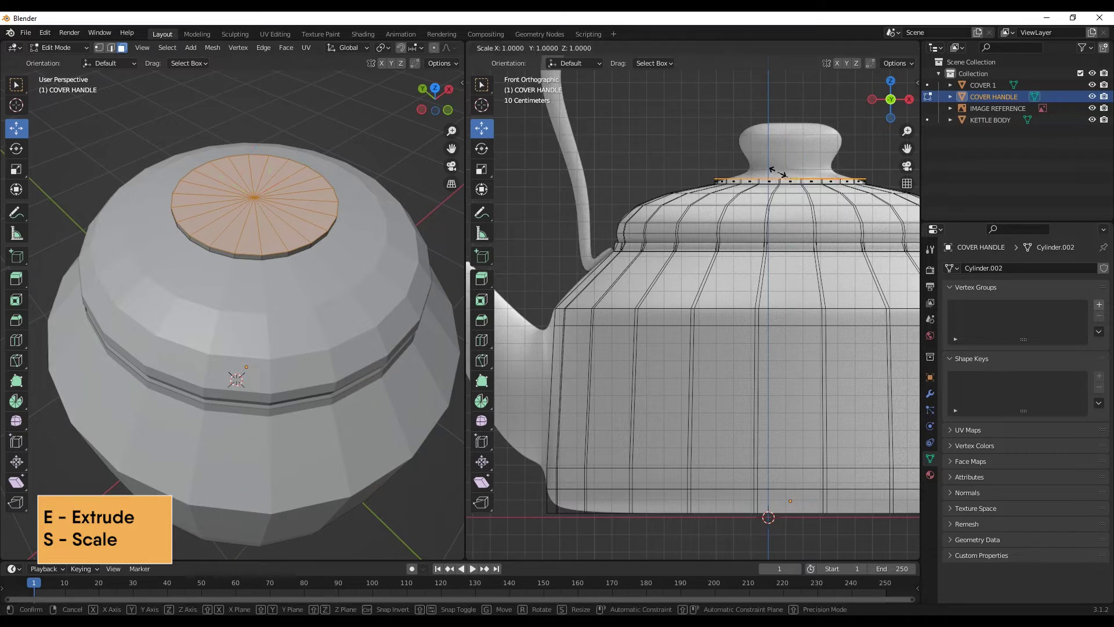
{"action": "left_click", "coordinate": [781, 169]}
{"action": "key", "text": "e"}
{"action": "right_click", "coordinate": [782, 166]}
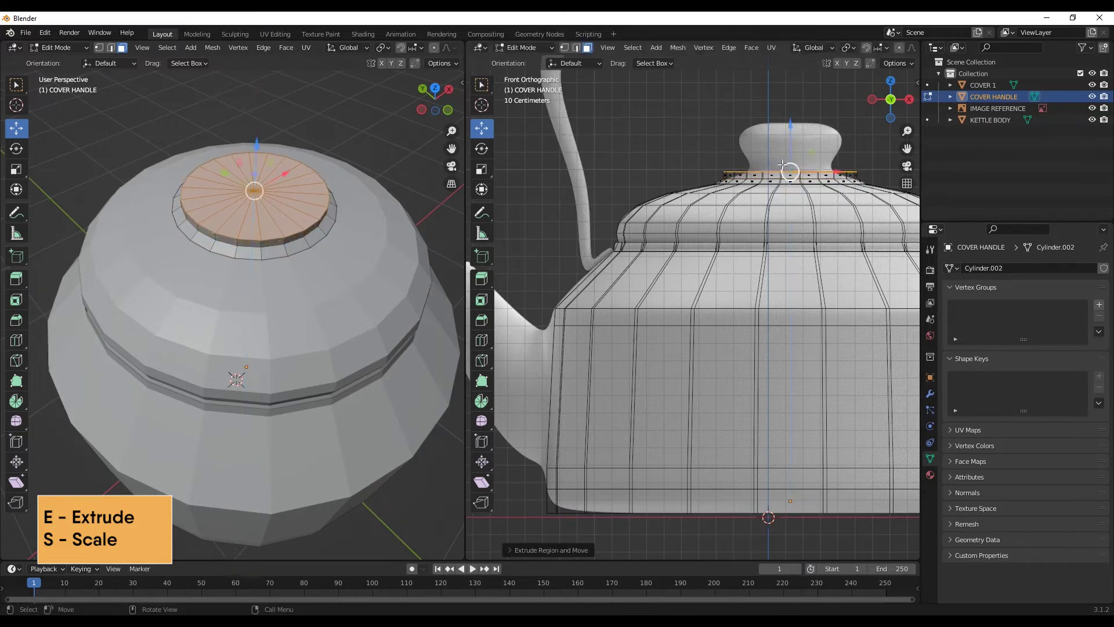
{"action": "key", "text": "s"}
{"action": "left_click", "coordinate": [789, 174]}
{"action": "key", "text": "e"}
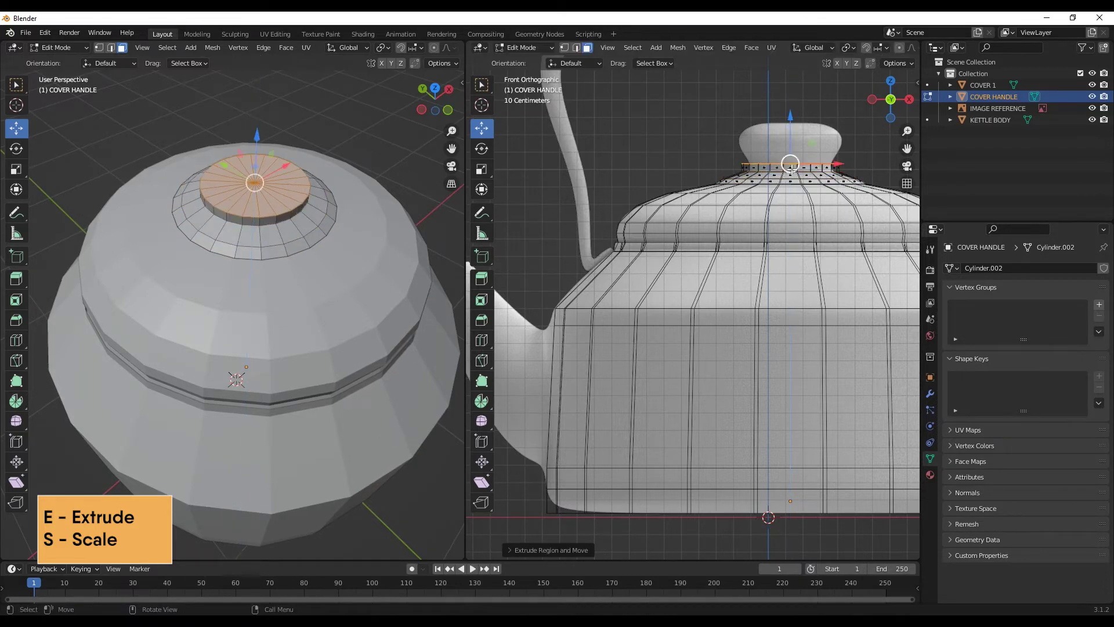
{"action": "left_click", "coordinate": [736, 145]}
Extrude the knob above its neck, scaling the rings out to the widest outline and then in towards its top
{"action": "key", "text": "e"}
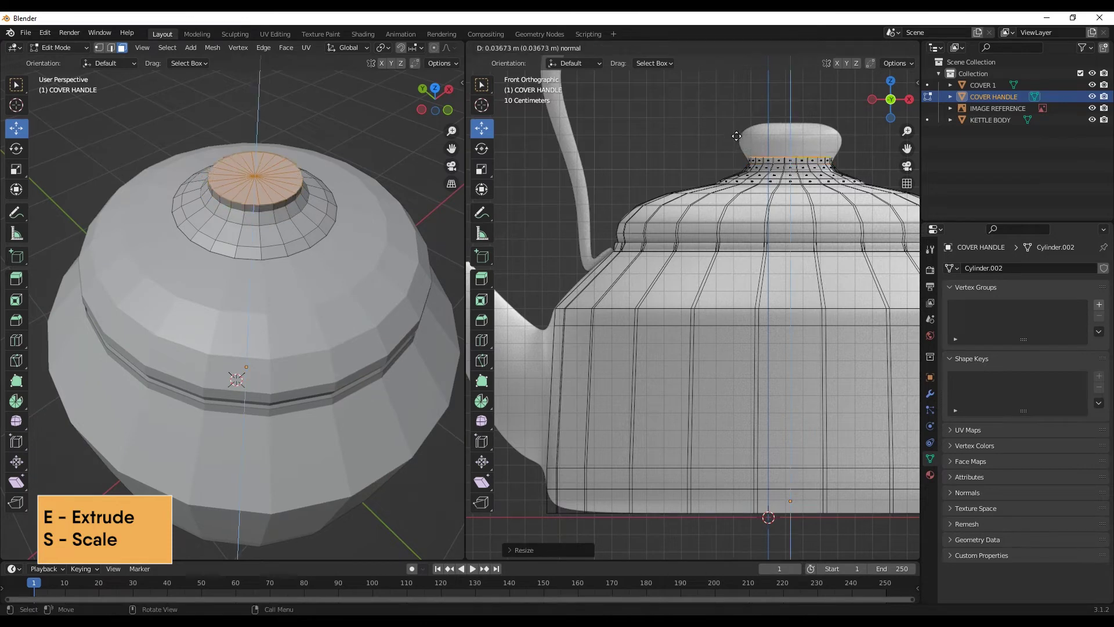
{"action": "left_click", "coordinate": [736, 132]}
{"action": "key", "text": "s"}
{"action": "left_click", "coordinate": [724, 133]}
{"action": "key", "text": "e"}
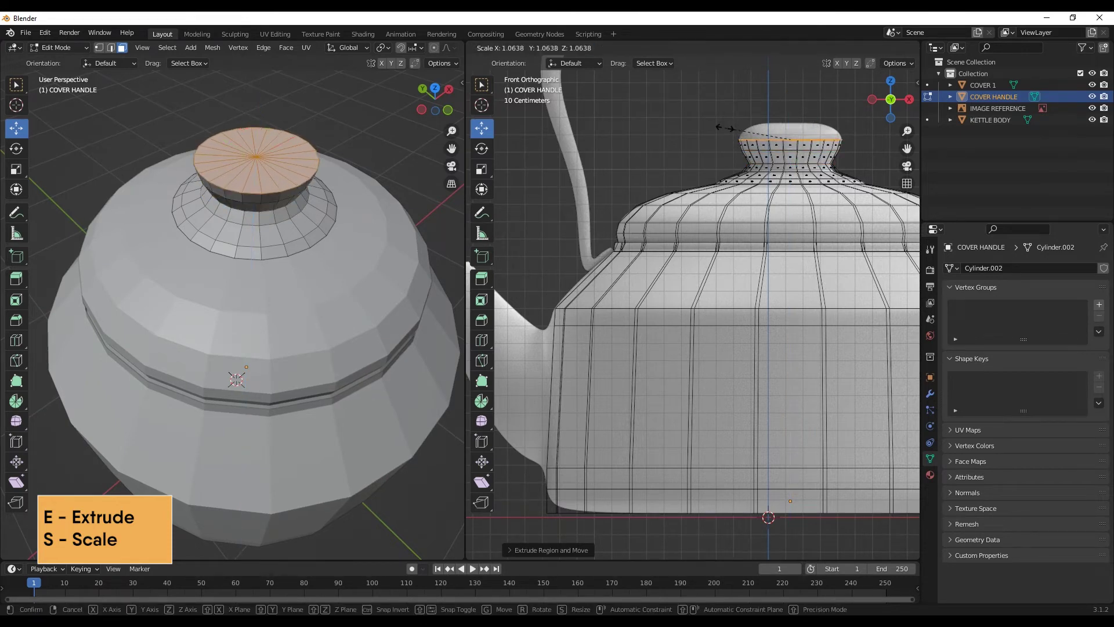
{"action": "left_click", "coordinate": [728, 120]}
{"action": "key", "text": "s"}
{"action": "left_click", "coordinate": [733, 114]}
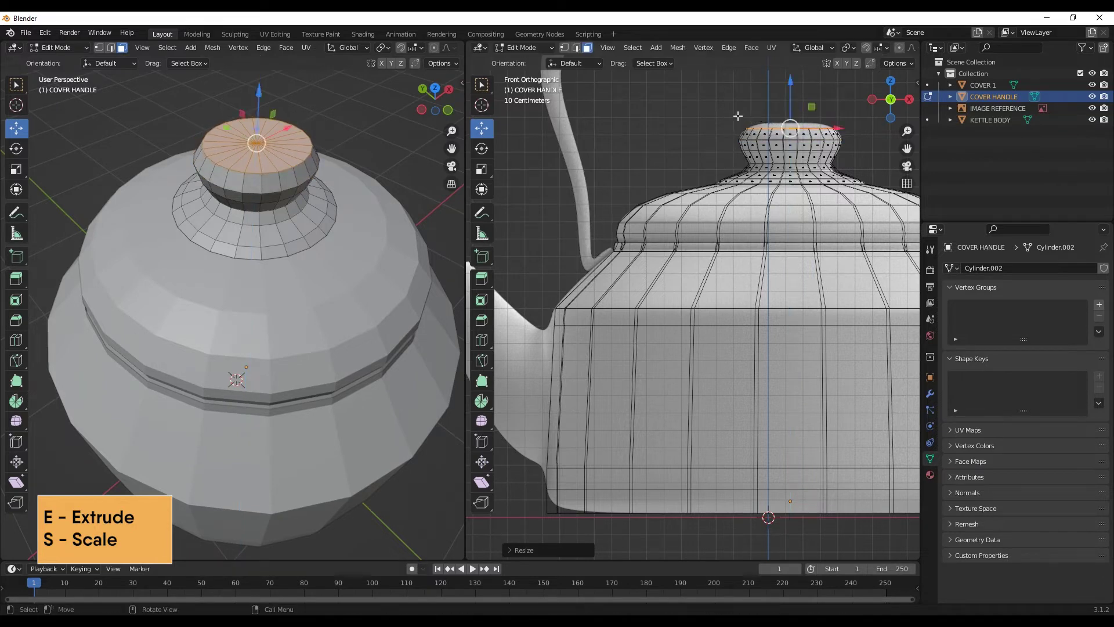
Extrude the knob's top slightly, scale it inward to round off the crown, and inset the remaining centre faces
{"action": "key", "text": "e"}
{"action": "left_click", "coordinate": [738, 110]}
{"action": "key", "text": "s"}
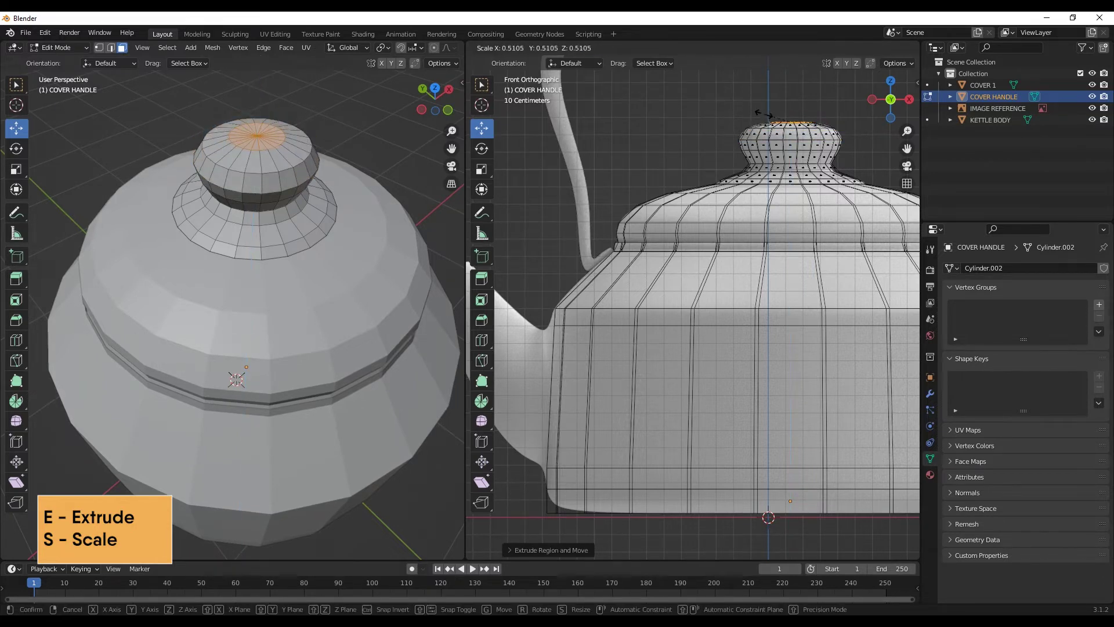
{"action": "left_click", "coordinate": [764, 115]}
{"action": "scroll", "coordinate": [260, 121], "scroll_direction": "up", "scroll_amount": 2}
{"action": "left_click_drag", "start_coordinate": [450, 150], "coordinate": [432, 360]}
{"action": "key", "text": "i"}
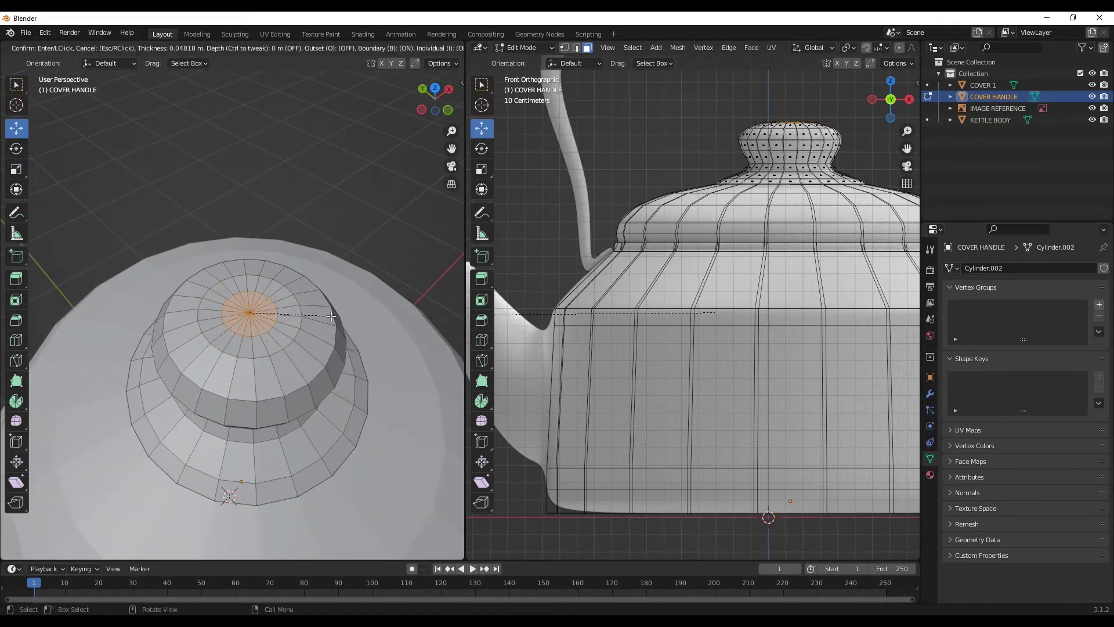
{"action": "left_click", "coordinate": [317, 317]}
{"action": "middle_click_drag", "start_coordinate": [317, 317], "coordinate": [287, 281]}
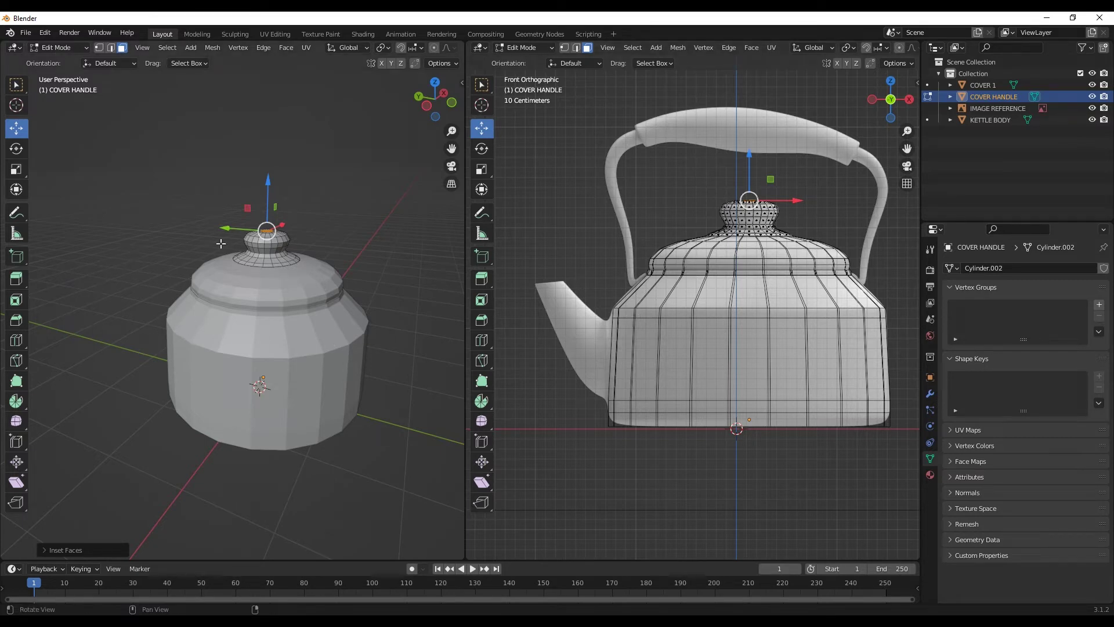
Enter Edit Mode on KETTLE BODY and add one horizontal loop cut midway around its tall side faces
{"action": "left_click", "coordinate": [1078, 118]}
{"action": "left_click", "coordinate": [989, 120]}
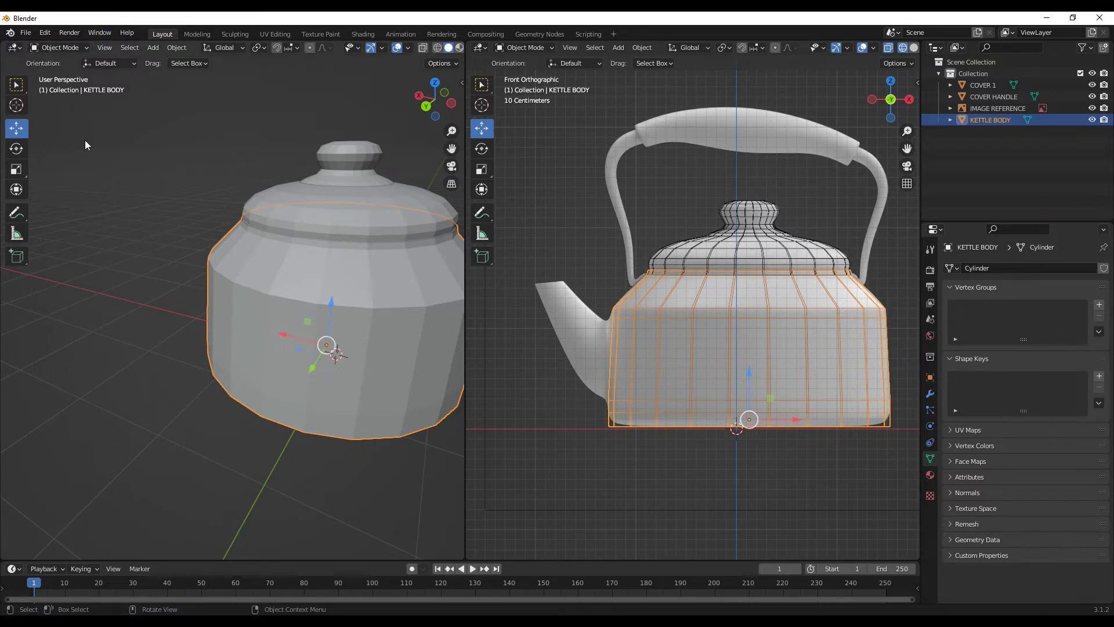
{"action": "key", "text": "Tab"}
{"action": "middle_click_drag", "start_coordinate": [325, 367], "coordinate": [326, 344]}
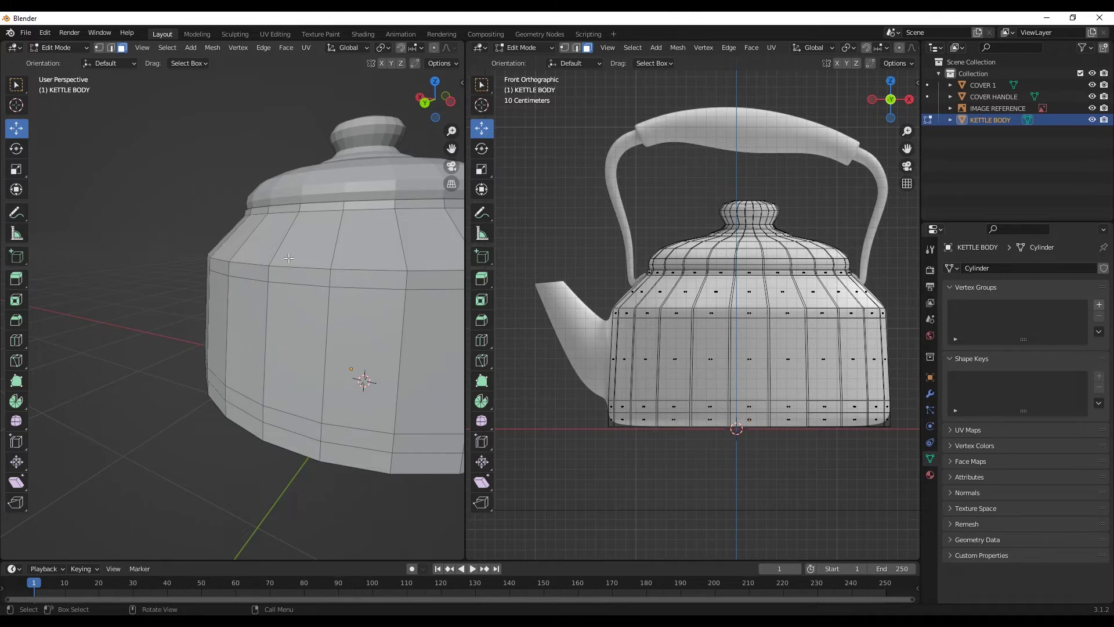
{"action": "left_click", "coordinate": [111, 48]}
{"action": "key", "text": "Home"}
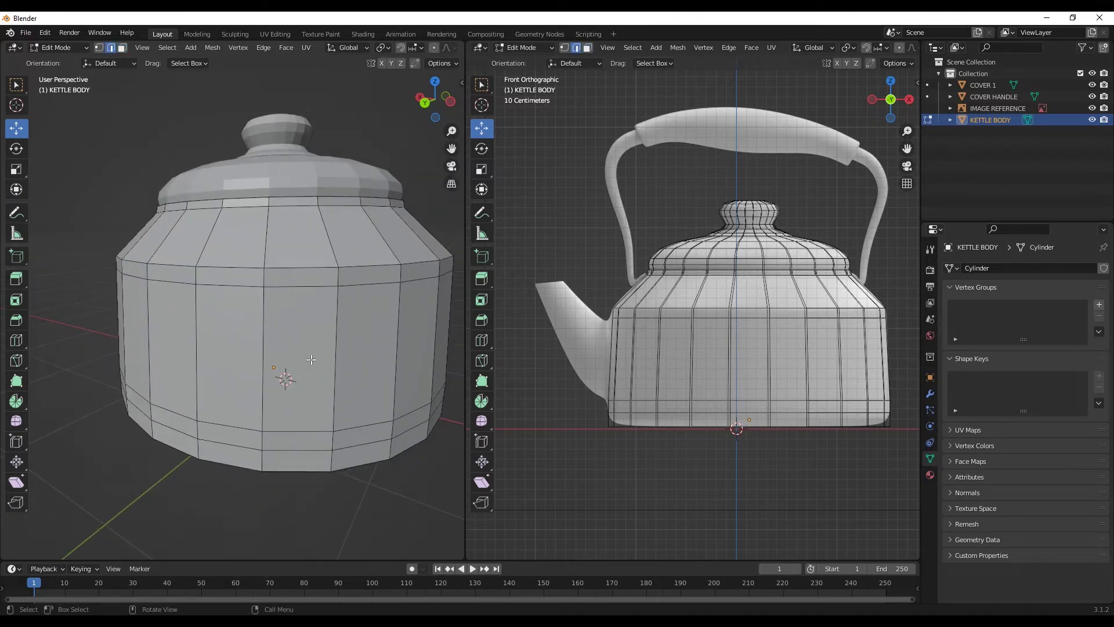
{"action": "key", "text": "ctrl+r"}
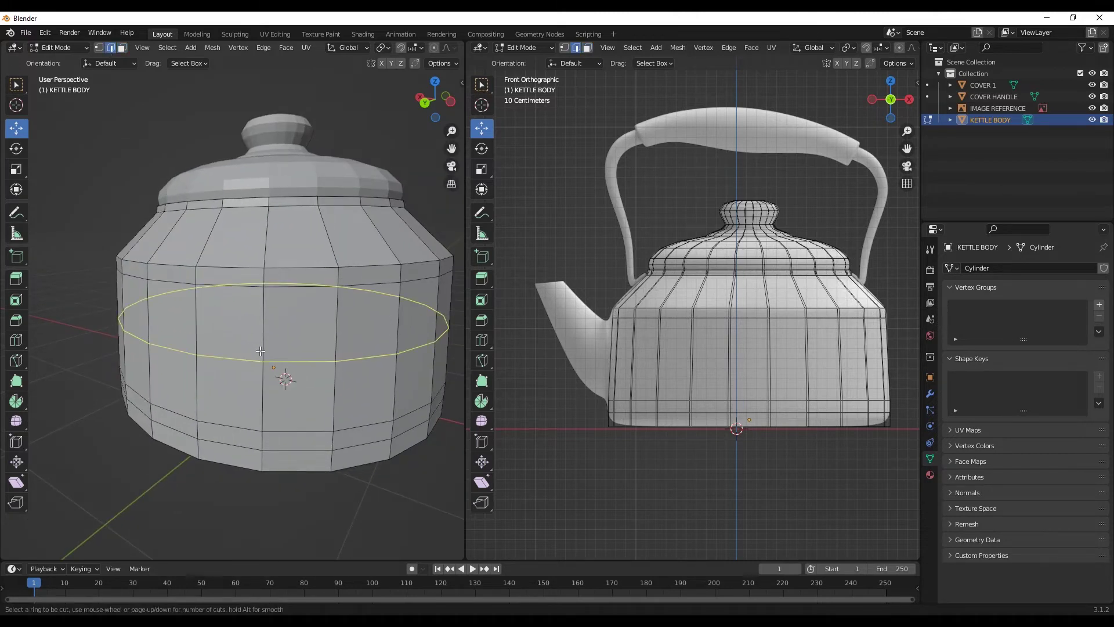
{"action": "left_click", "coordinate": [260, 351]}
{"action": "left_click", "coordinate": [261, 351]}
{"action": "middle_click_drag", "start_coordinate": [260, 351], "coordinate": [182, 348]}
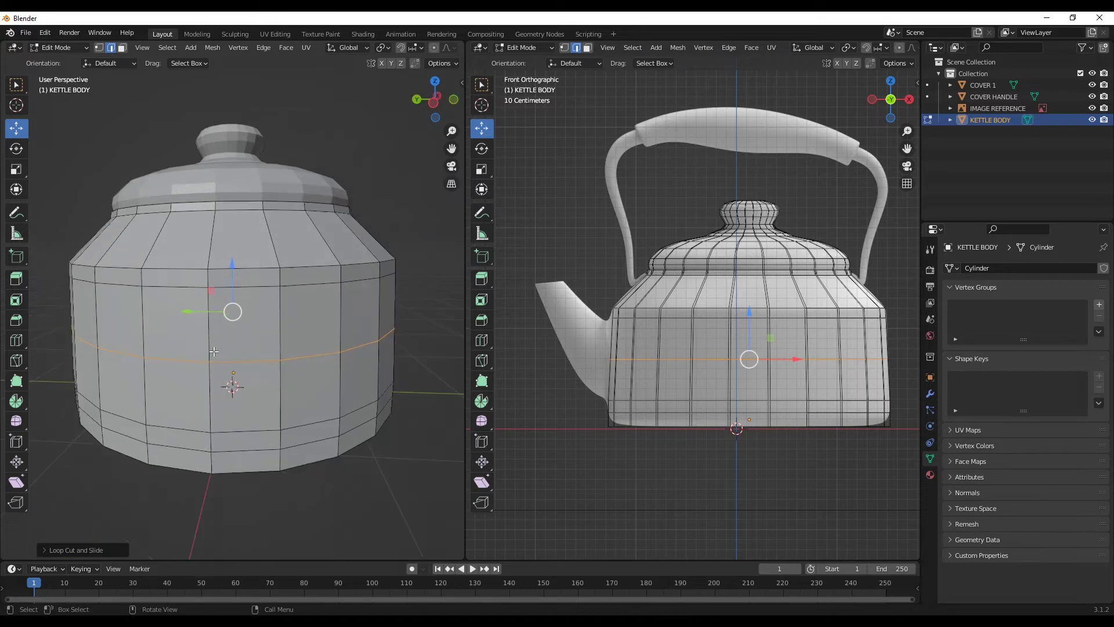
Bevel the loop-cut vertex facing the spout with the Bevel tool set to vertices, about 0.188 m wide
{"action": "left_click", "coordinate": [99, 47]}
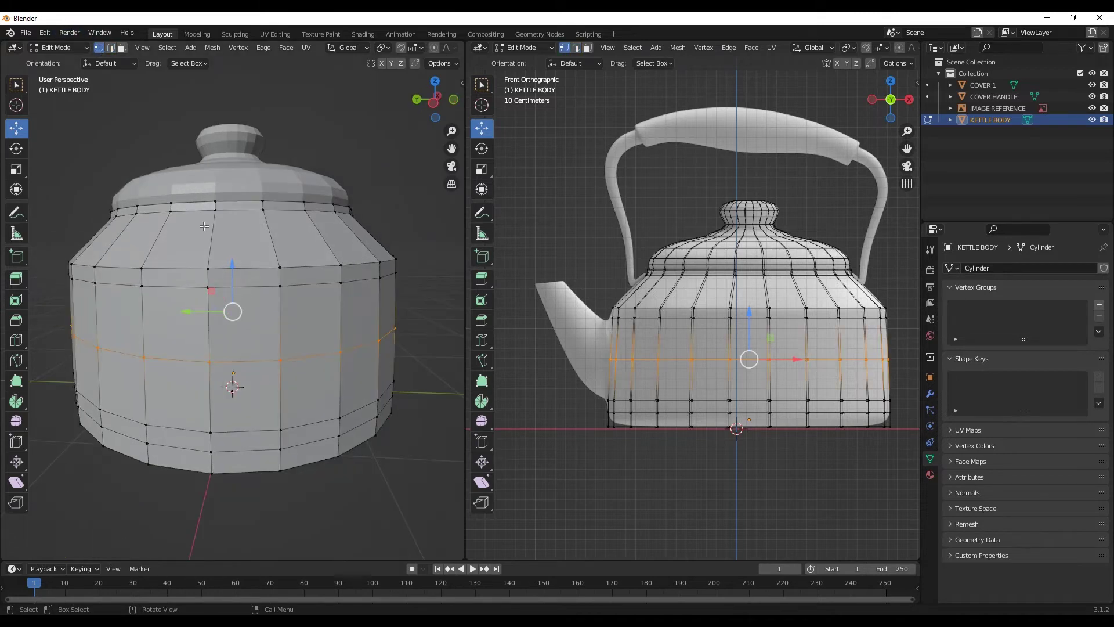
{"action": "left_click", "coordinate": [207, 364]}
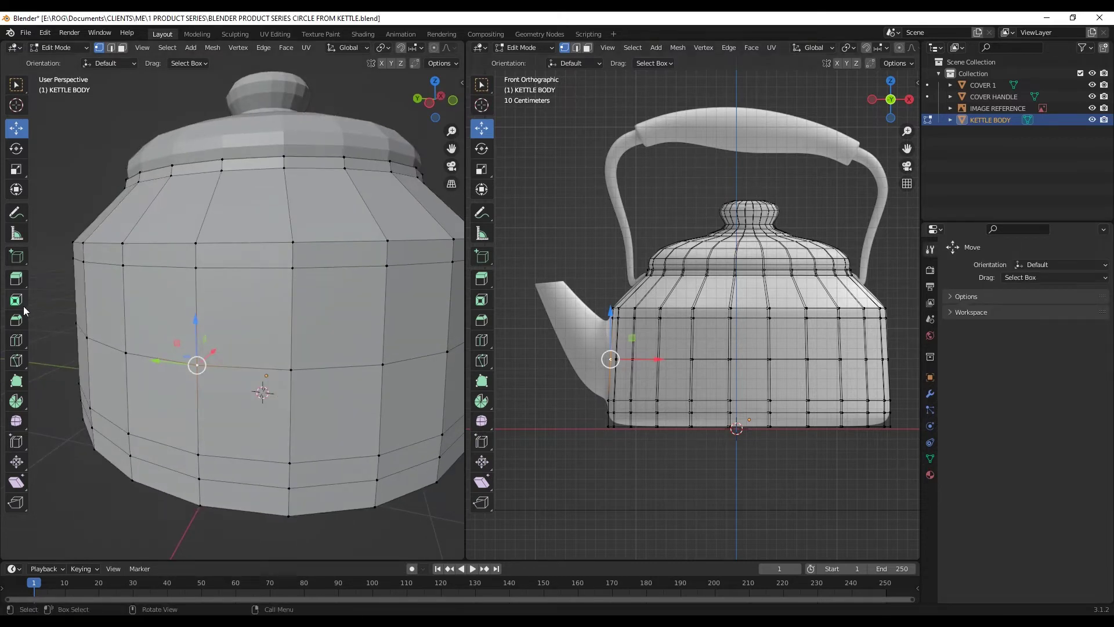
{"action": "left_click", "coordinate": [17, 324]}
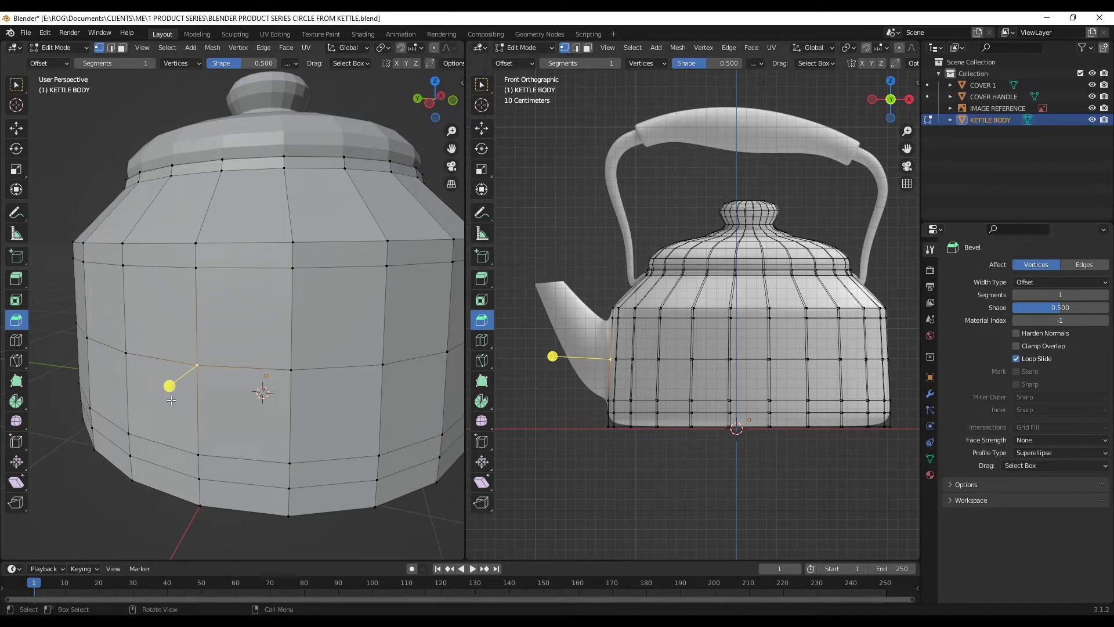
{"action": "left_click_drag", "start_coordinate": [169, 385], "coordinate": [141, 418]}
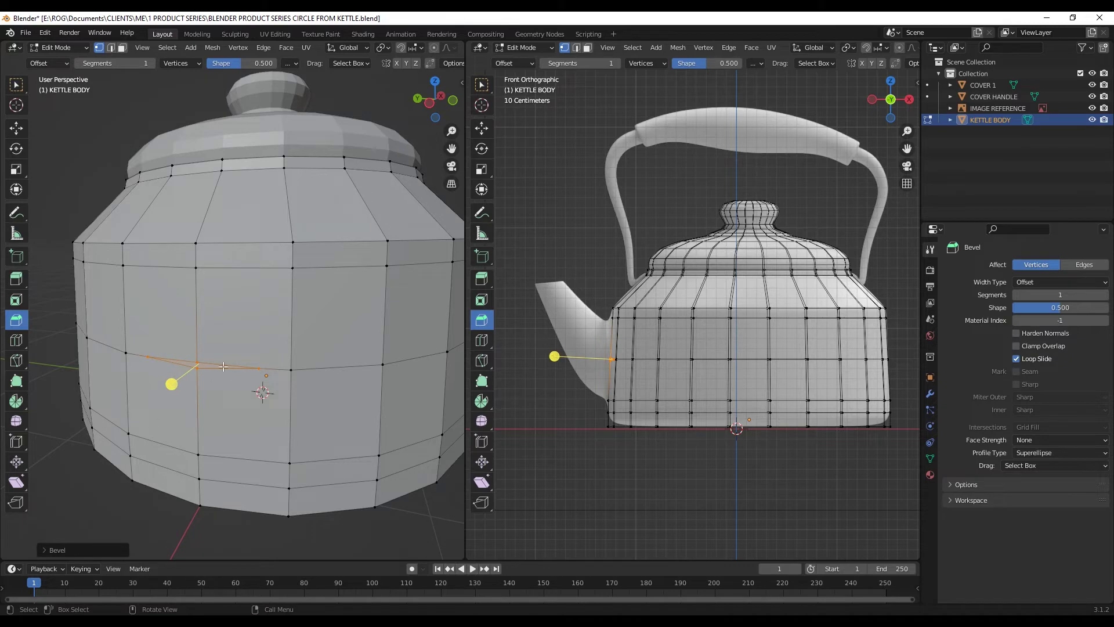
Switch the vertex bevel's width type to Percent and set its width to about 94.8%
{"action": "left_click_drag", "start_coordinate": [452, 149], "coordinate": [511, 120]}
{"action": "left_click", "coordinate": [58, 549]}
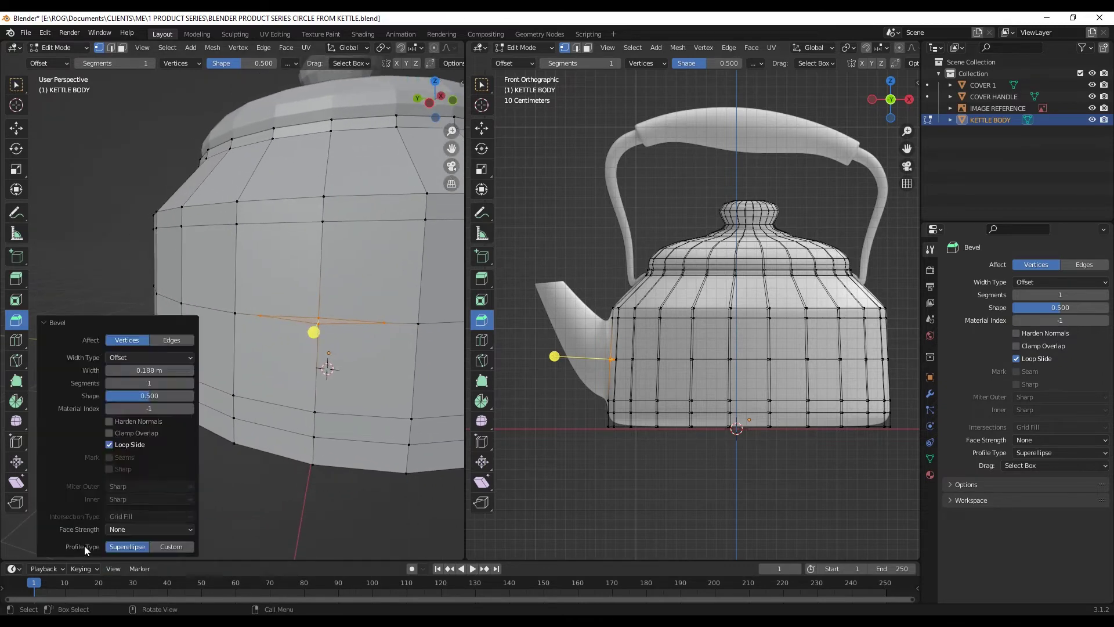
{"action": "left_click", "coordinate": [128, 356]}
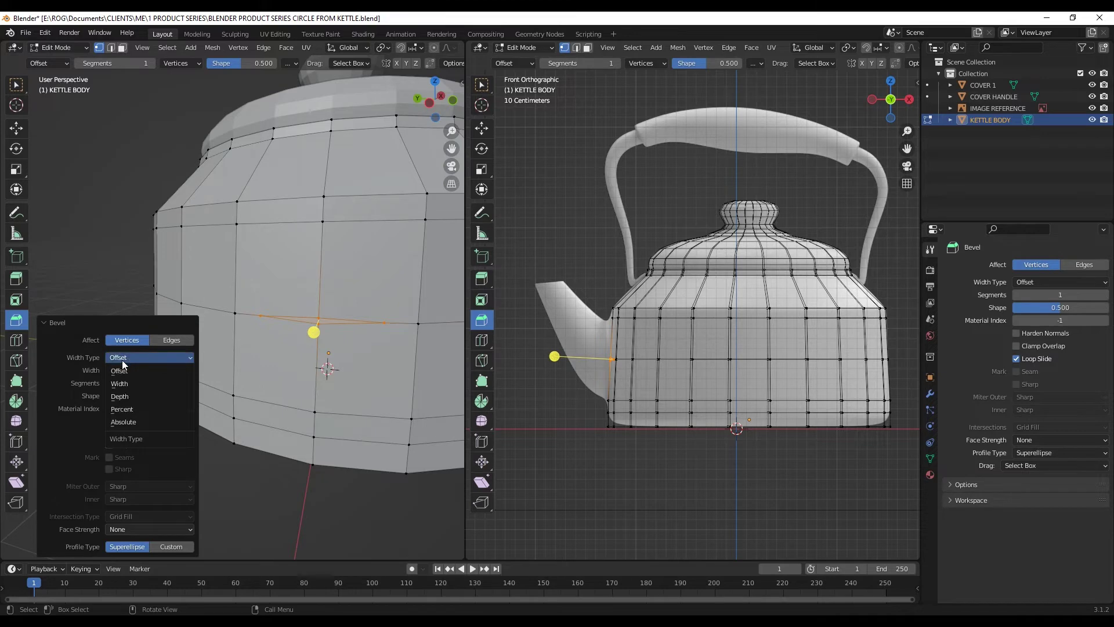
{"action": "left_click", "coordinate": [133, 411]}
{"action": "left_click_drag", "start_coordinate": [145, 371], "coordinate": [189, 370]}
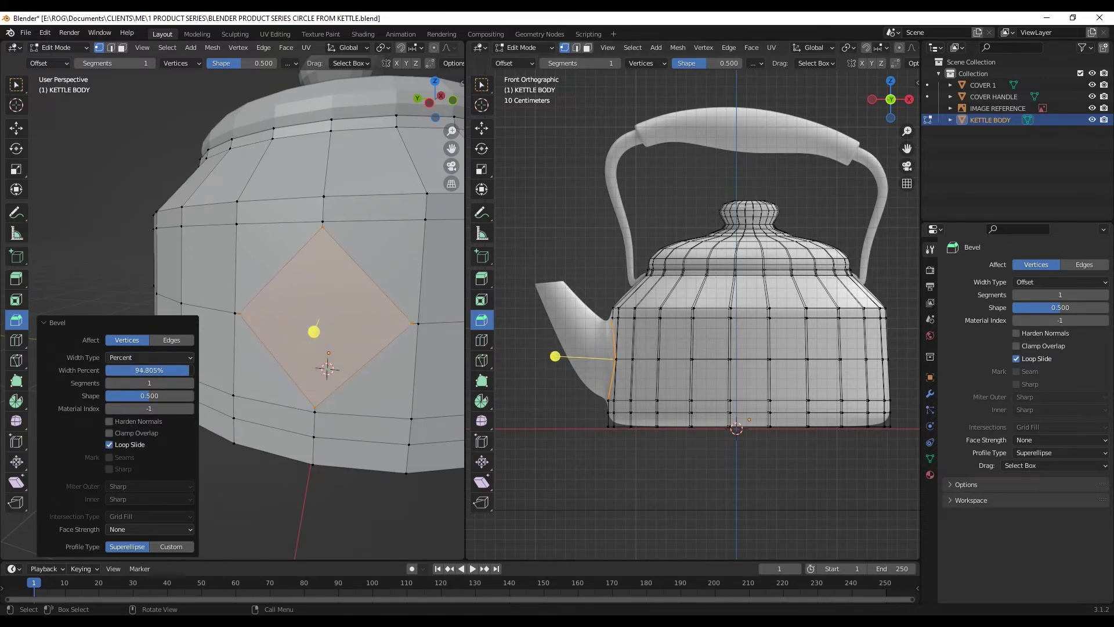
Set the vertex bevel to 2 segments with a shape of 0.1 to form an octagonal spout base
{"action": "left_click", "coordinate": [190, 383]}
{"action": "left_click", "coordinate": [159, 395]}
{"action": "type", "text": "0.1"}
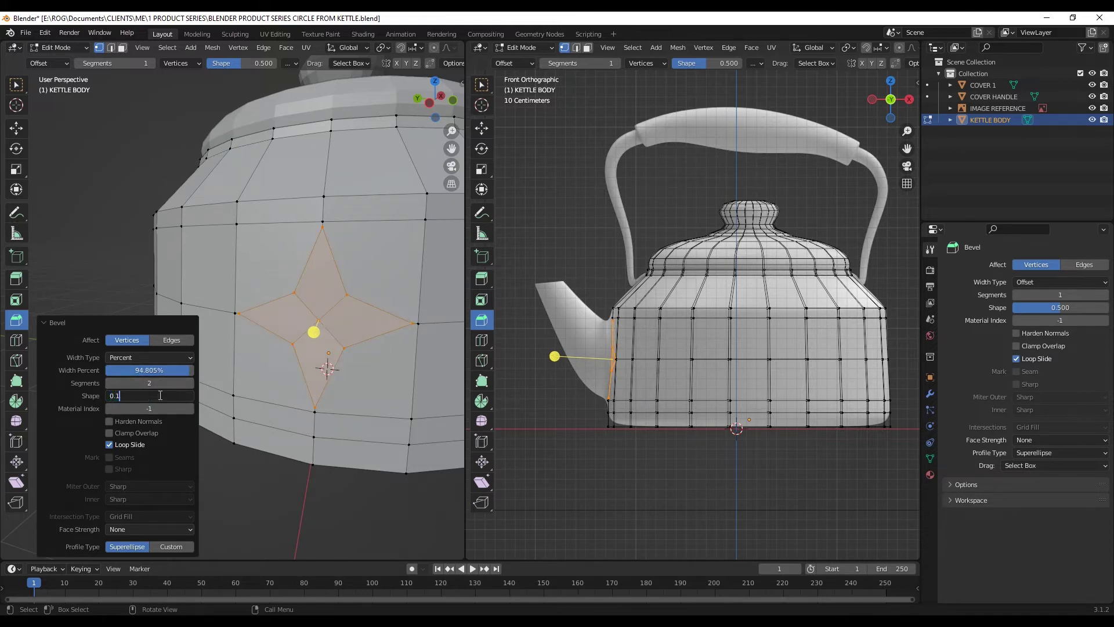
{"action": "key", "text": "Return"}
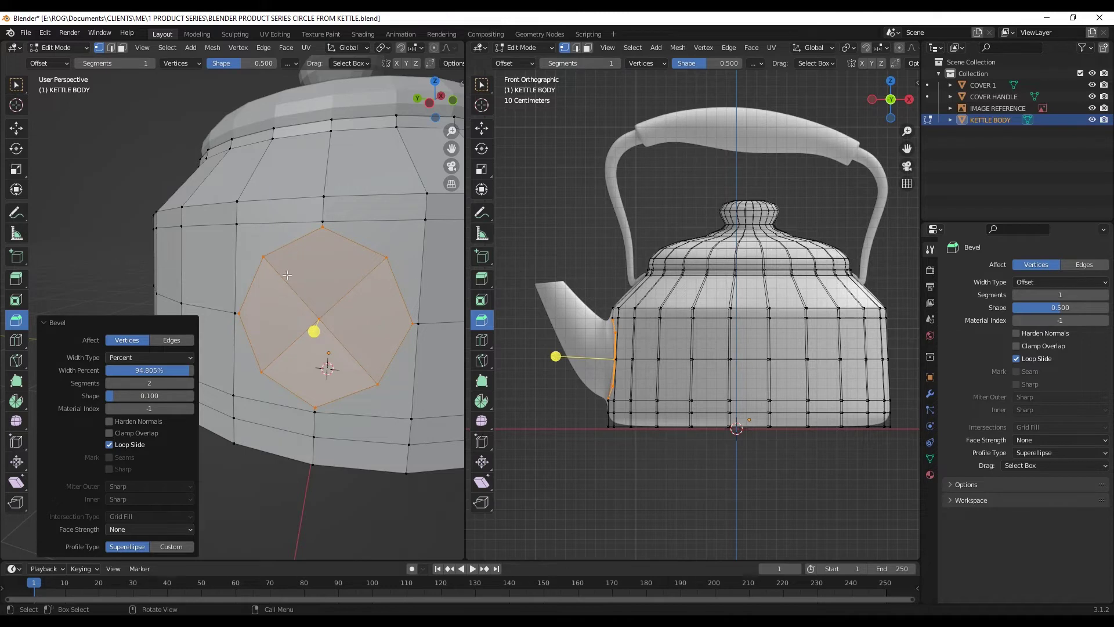
{"action": "left_click", "coordinate": [56, 323]}
{"action": "middle_click_drag", "start_coordinate": [364, 360], "coordinate": [372, 357]}
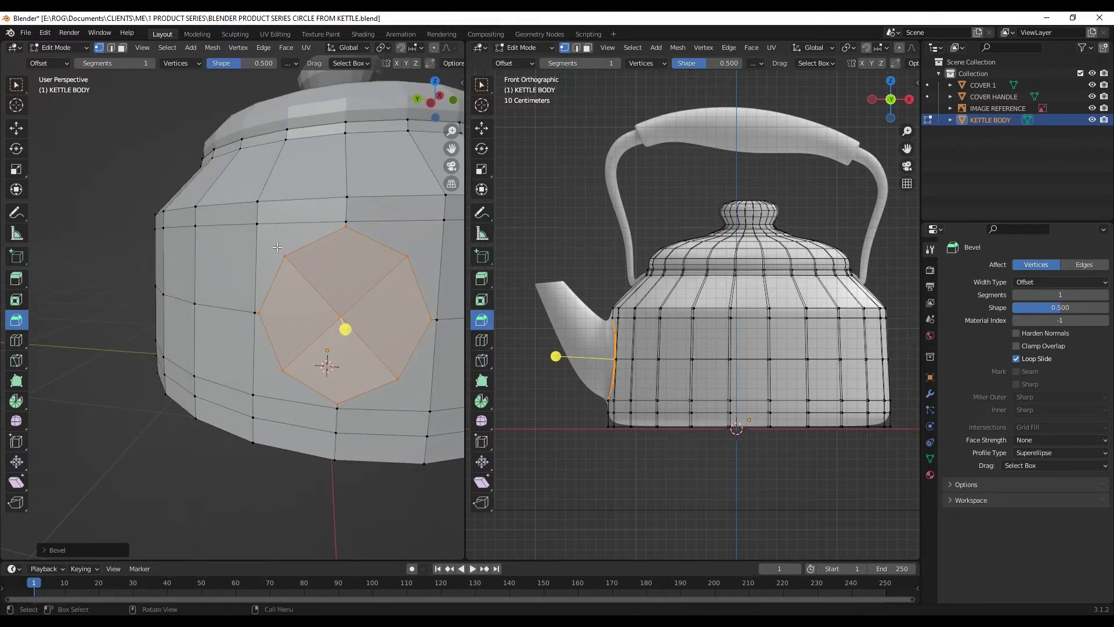
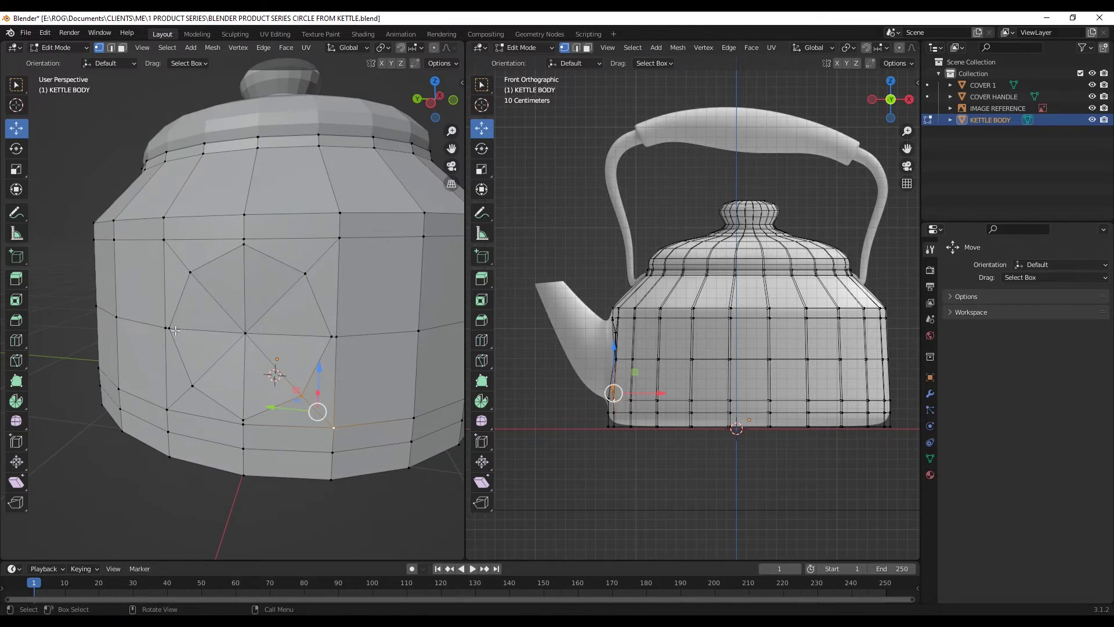
Slide the body vertices just outside the octagon's two side corners horizontally away from it
{"action": "left_click", "coordinate": [336, 337]}
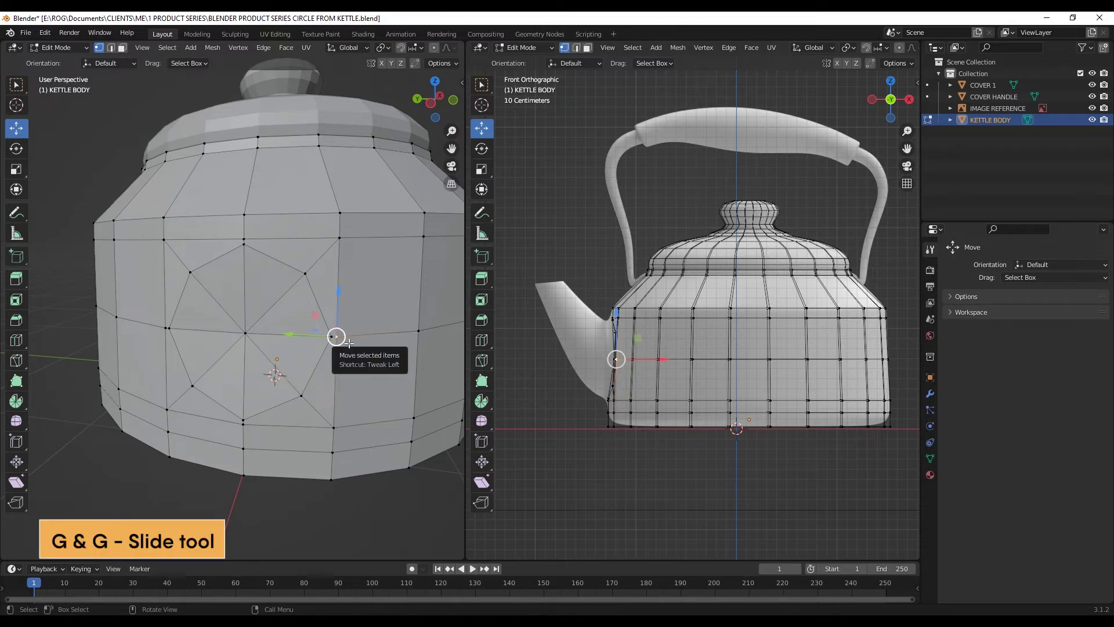
{"action": "key", "text": "g"}
{"action": "key", "text": "g"}
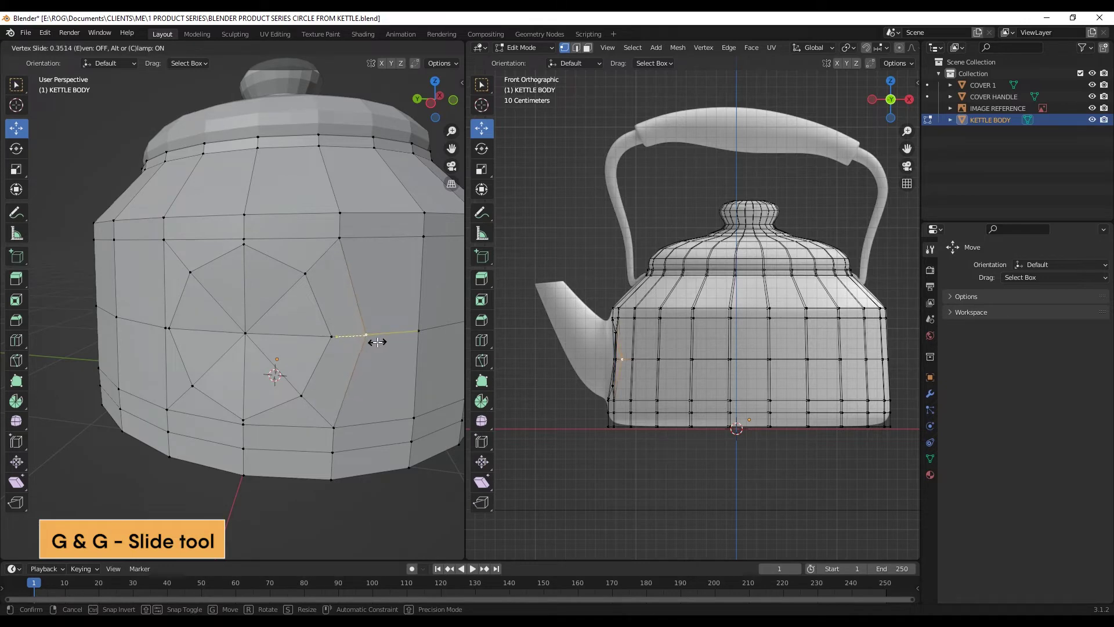
{"action": "left_click", "coordinate": [367, 342]}
{"action": "left_click", "coordinate": [165, 326]}
{"action": "key", "text": "g"}
{"action": "key", "text": "g"}
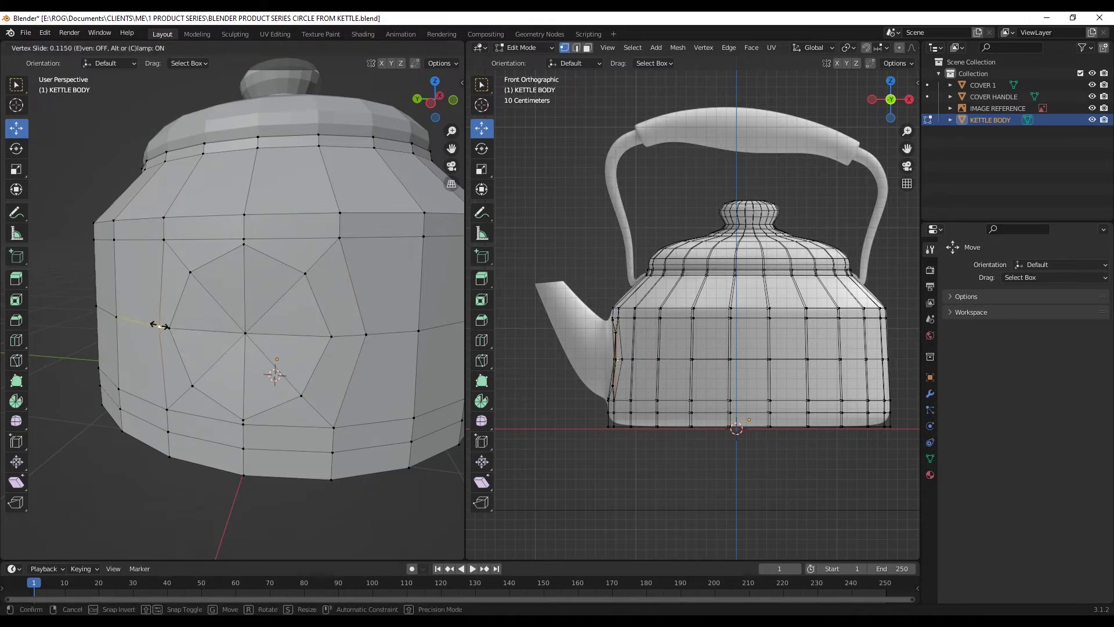
{"action": "left_click", "coordinate": [141, 325]}
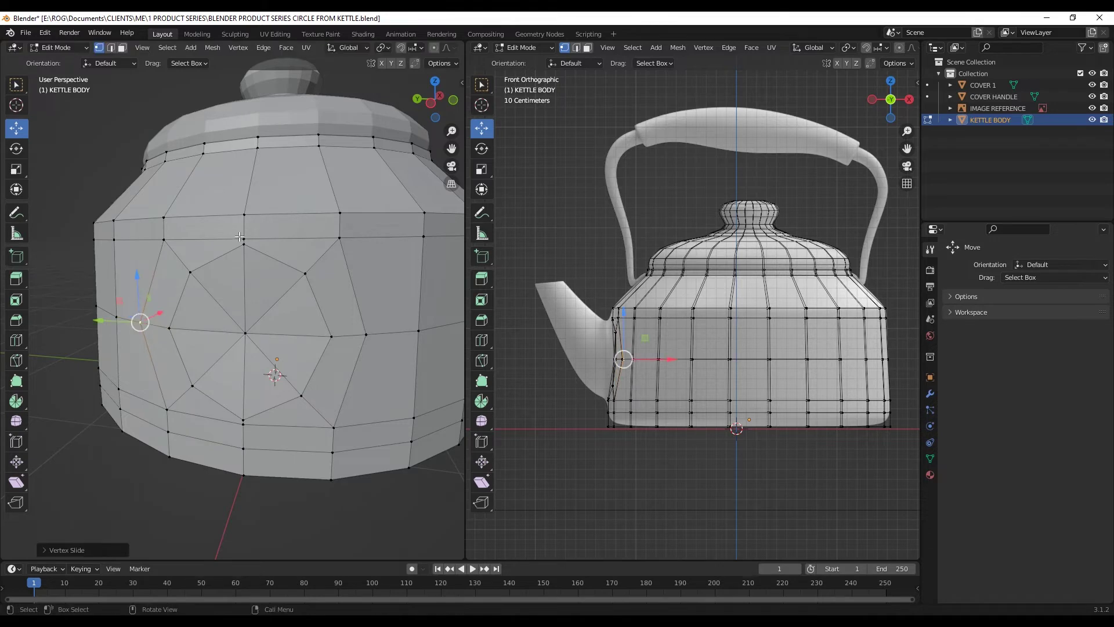
Slide the body vertex above the octagon upward and the one below it downward along their vertical edges
{"action": "left_click", "coordinate": [244, 238]}
{"action": "key", "text": "g"}
{"action": "key", "text": "g"}
{"action": "left_click", "coordinate": [243, 226]}
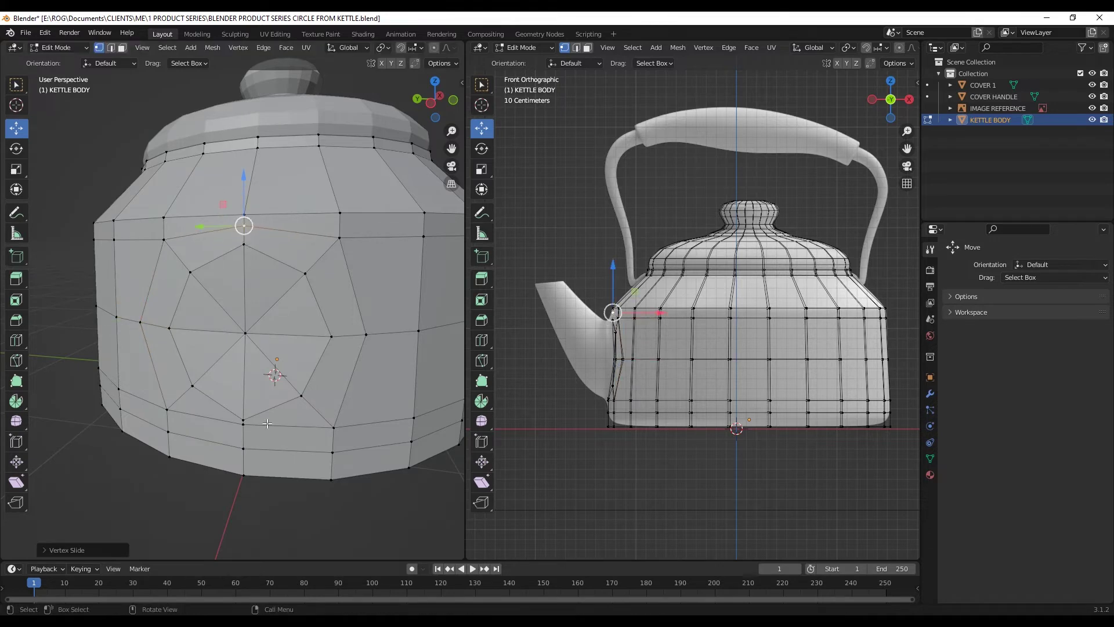
{"action": "left_click", "coordinate": [244, 420]}
{"action": "key", "text": "g"}
{"action": "key", "text": "g"}
{"action": "left_click", "coordinate": [242, 438]}
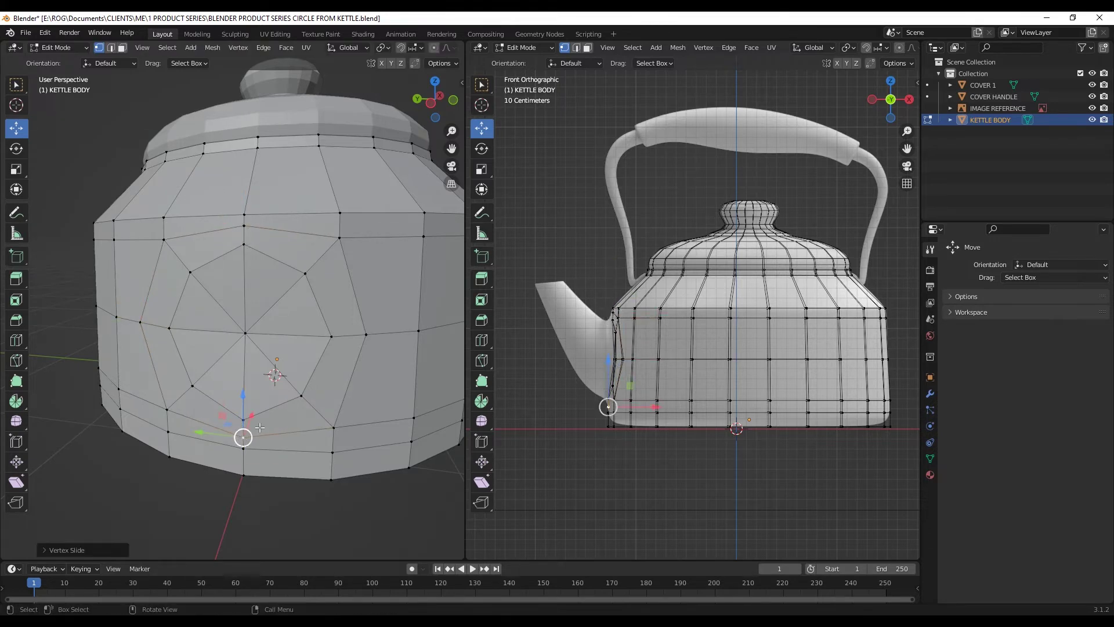
Select the eight triangular faces of the spout base and extrude them outward about 0.08 m
{"action": "middle_click_drag", "start_coordinate": [242, 438], "coordinate": [236, 443]}
{"action": "key", "text": "3"}
{"action": "left_click", "coordinate": [227, 302]}
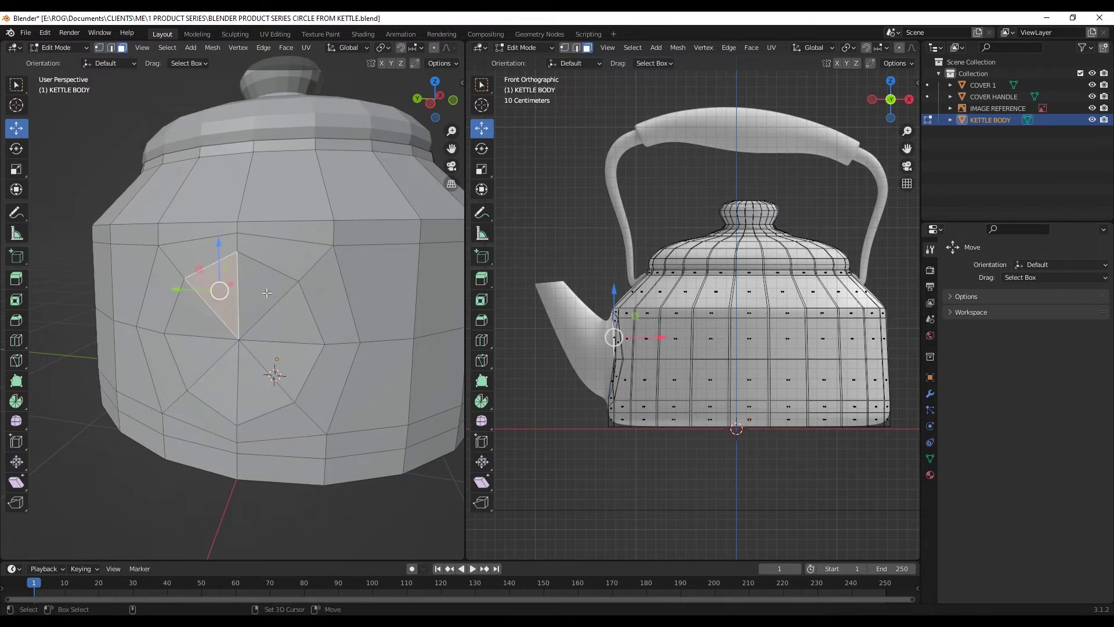
{"action": "left_click", "coordinate": [259, 291], "text": "shift"}
{"action": "left_click", "coordinate": [288, 322], "text": "shift"}
{"action": "left_click", "coordinate": [288, 361], "text": "shift"}
{"action": "left_click", "coordinate": [257, 387], "text": "shift"}
{"action": "left_click", "coordinate": [221, 386], "text": "shift"}
{"action": "left_click", "coordinate": [195, 354], "text": "shift"}
{"action": "left_click", "coordinate": [195, 317], "text": "shift"}
{"action": "scroll", "coordinate": [279, 289], "scroll_direction": "down", "scroll_amount": 2}
{"action": "mouse_move", "coordinate": [279, 288]}
{"action": "middle_mouse_down"}
{"action": "mouse_move", "coordinate": [244, 290]}
{"action": "mouse_move", "coordinate": [263, 282]}
{"action": "middle_mouse_up"}
{"action": "middle_click_drag", "start_coordinate": [225, 352], "coordinate": [207, 331]}
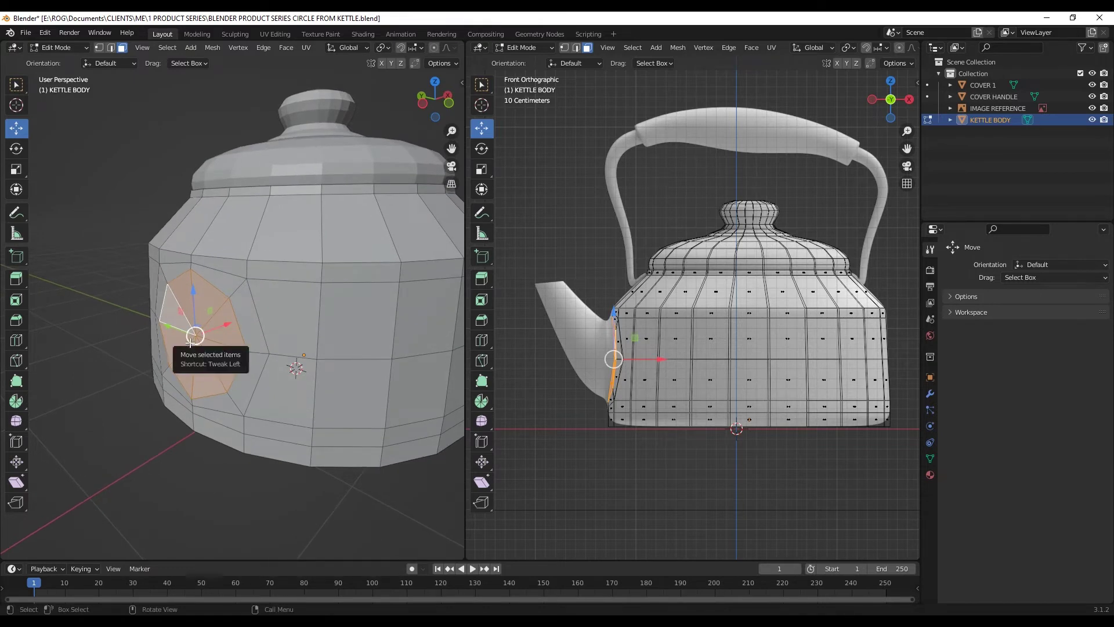
{"action": "key", "text": "e"}
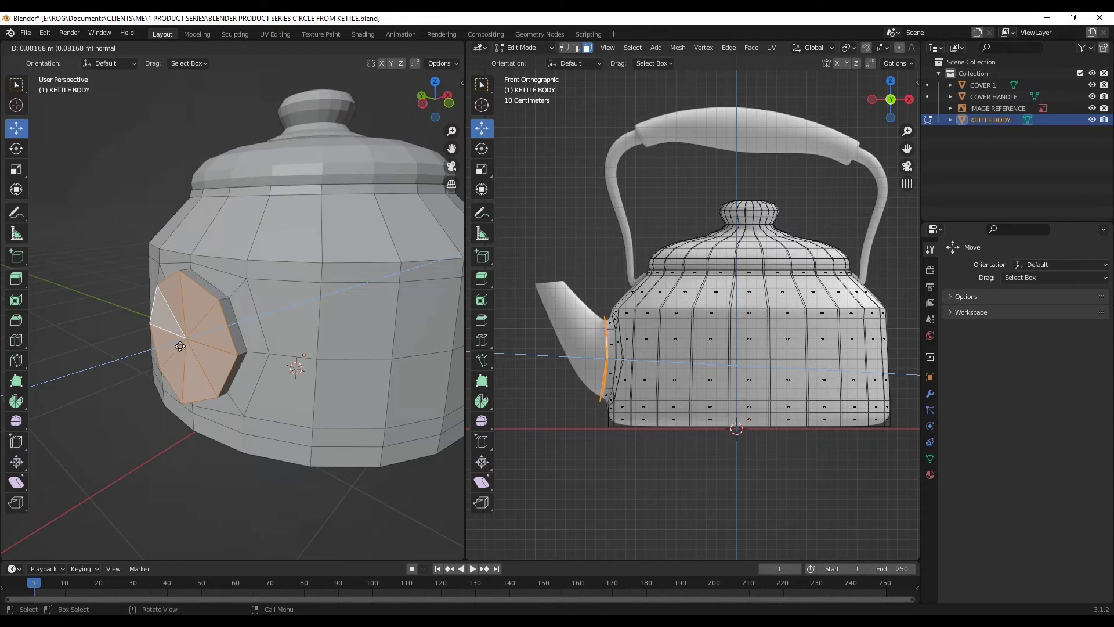
{"action": "left_click", "coordinate": [180, 345]}
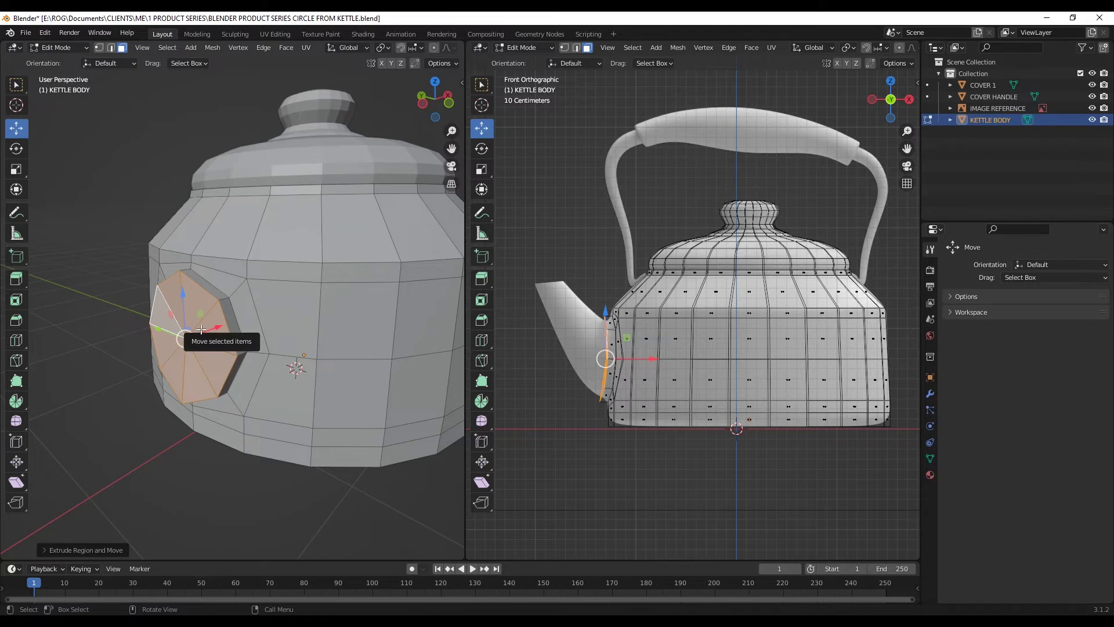
Flatten the extruded spout-base faces by scaling them to 0 along global X
{"action": "key", "text": "s"}
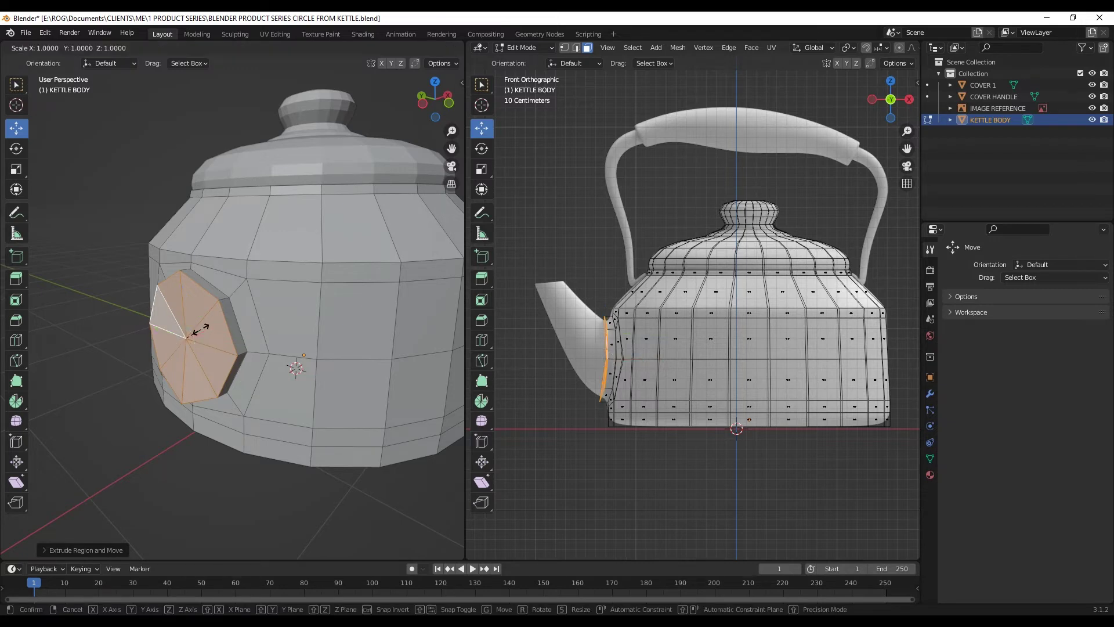
{"action": "type", "text": "x"}
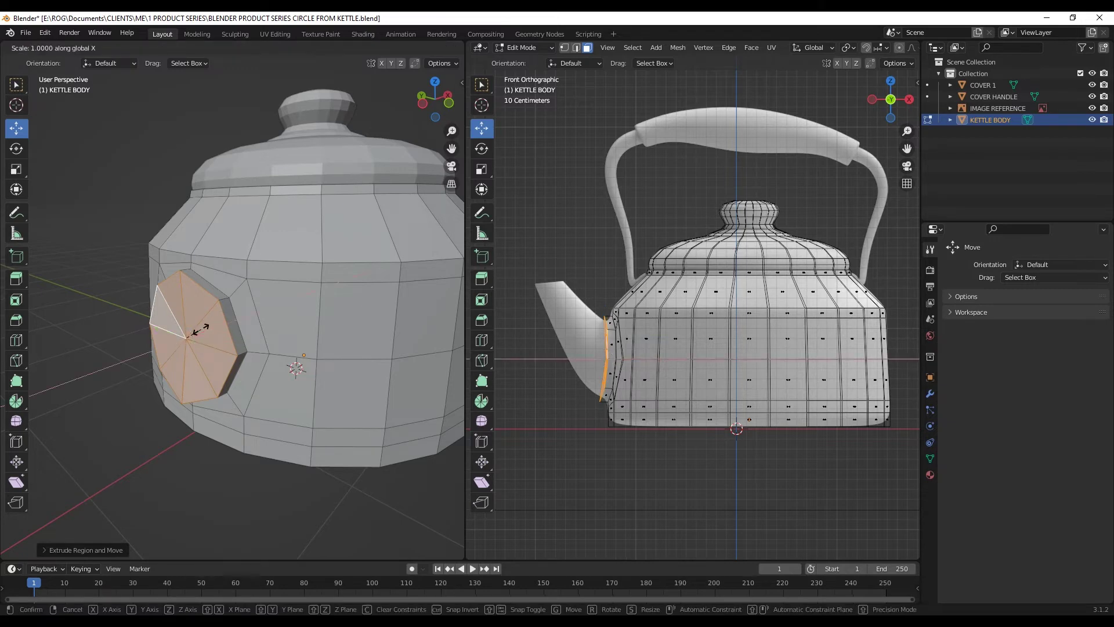
{"action": "type", "text": "0"}
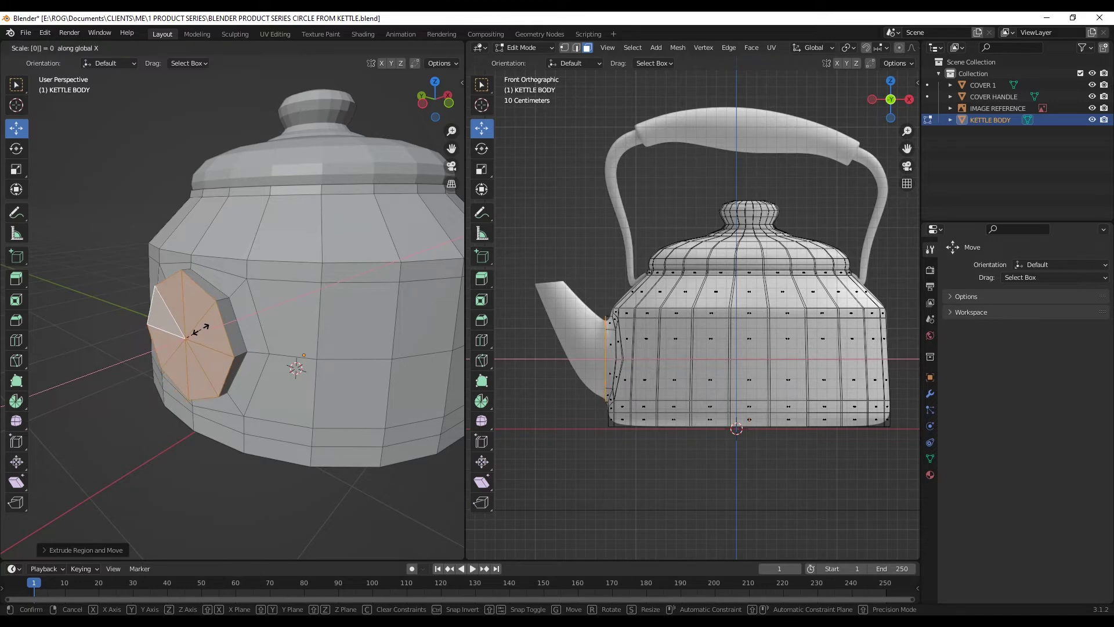
{"action": "key", "text": "Return"}
Scale the flattened spout faces down slightly, then shift and tilt them to match the reference spout's base
{"action": "scroll", "coordinate": [505, 290], "scroll_direction": "up", "scroll_amount": 2}
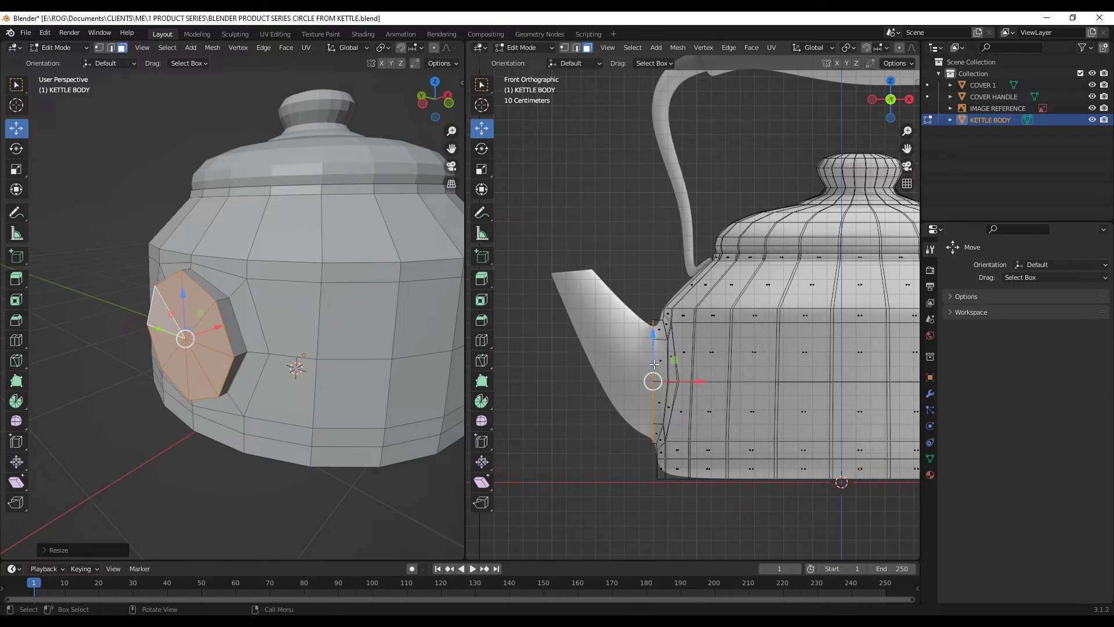
{"action": "key", "text": "s"}
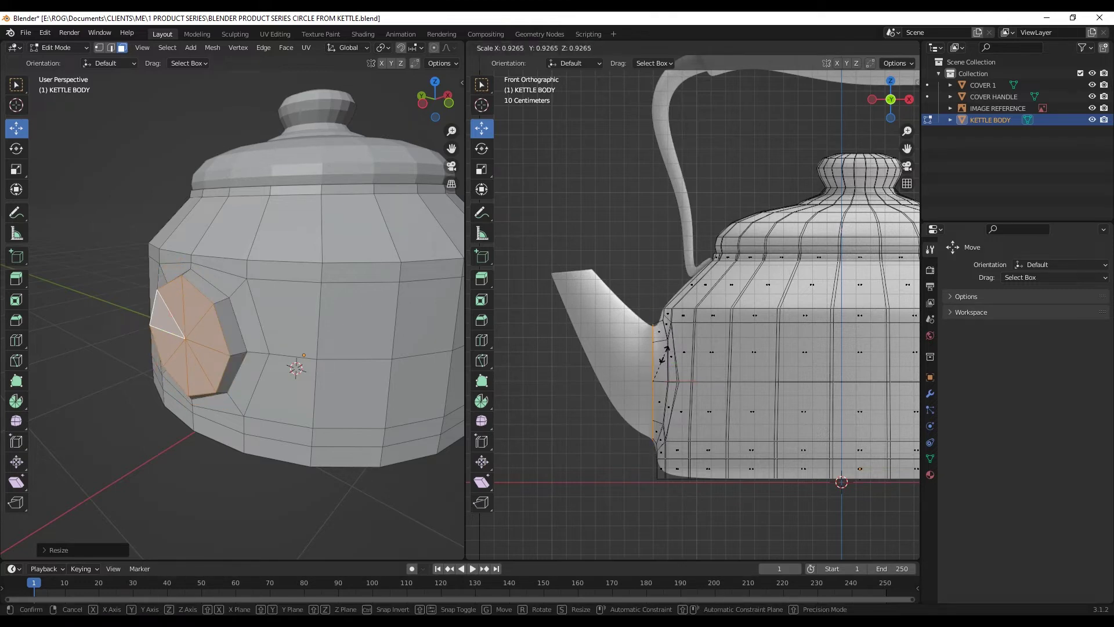
{"action": "left_click", "coordinate": [665, 351]}
{"action": "key", "text": "g"}
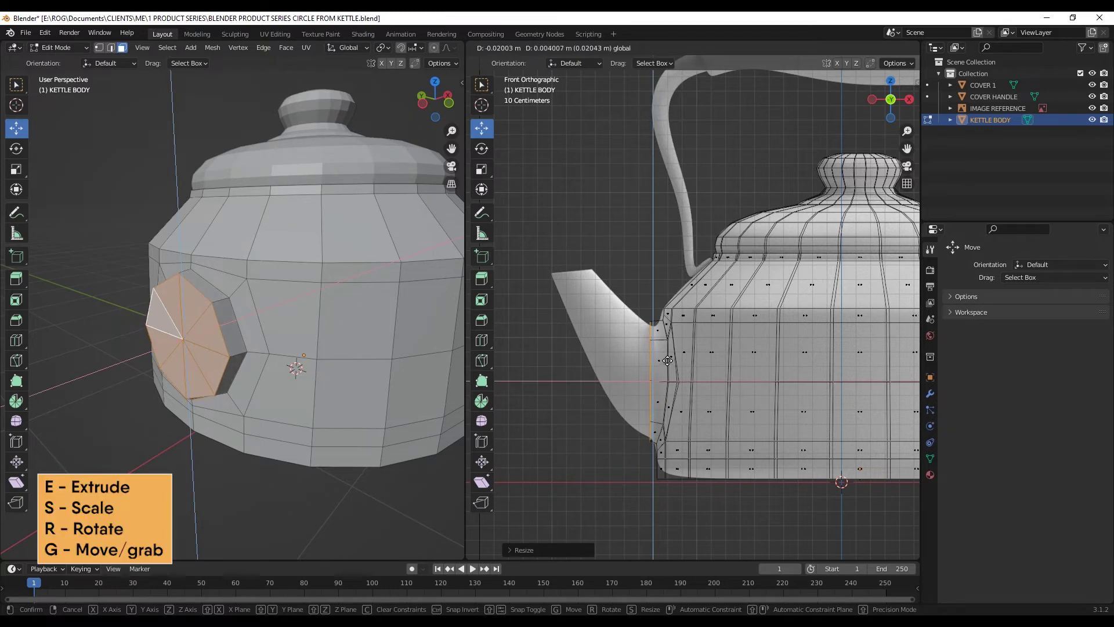
{"action": "left_click", "coordinate": [667, 360]}
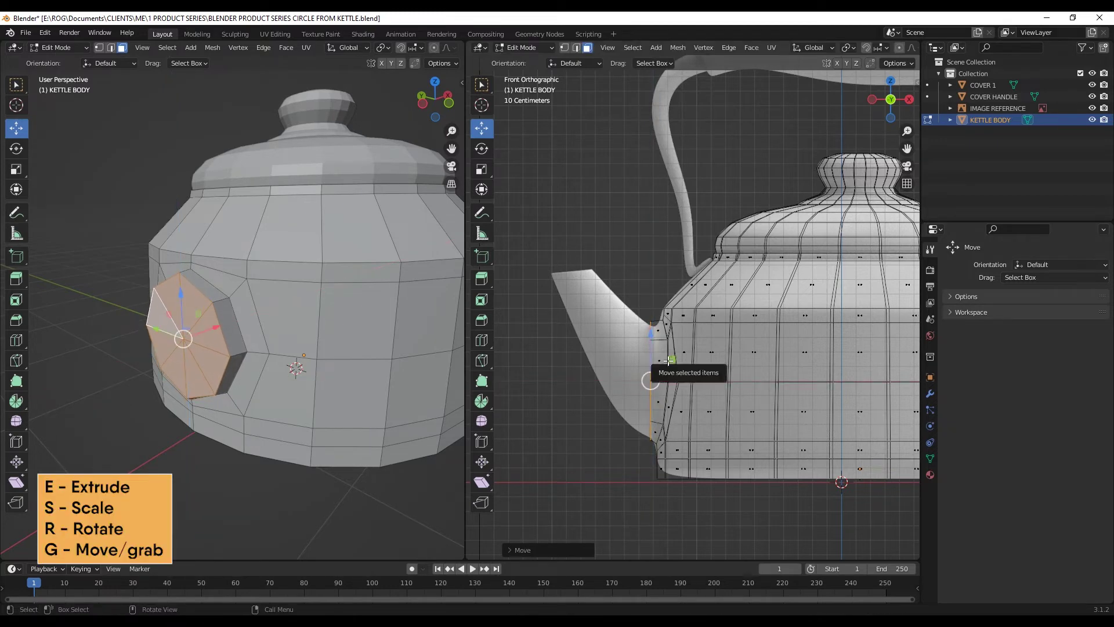
{"action": "key", "text": "r"}
{"action": "left_click", "coordinate": [671, 358]}
{"action": "key", "text": "s"}
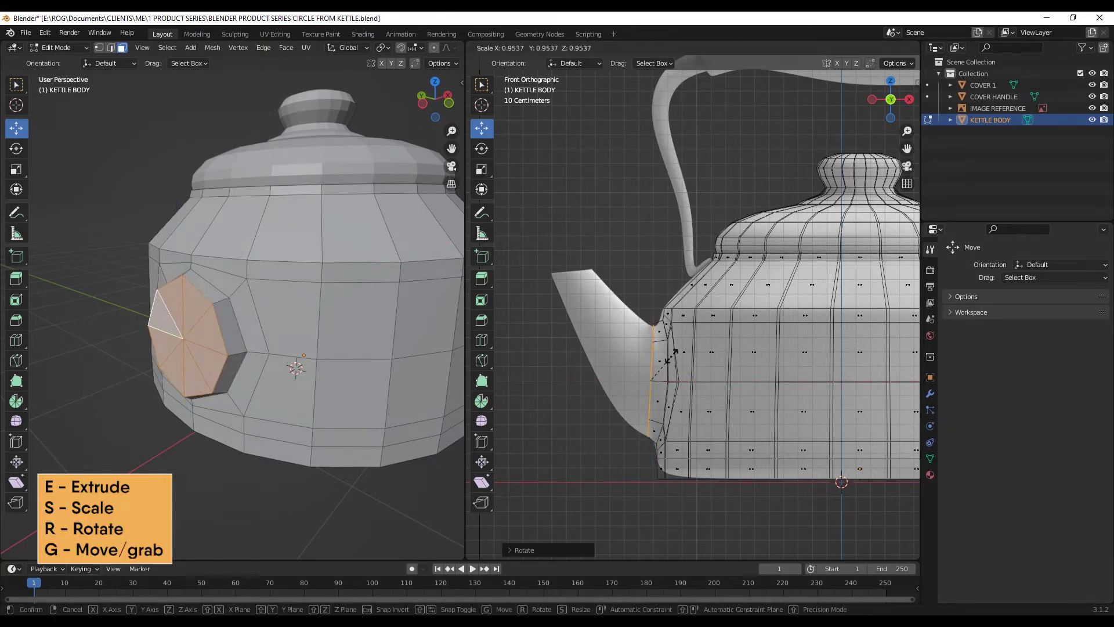
{"action": "left_click", "coordinate": [670, 353]}
Extrude the spout's first segment outward, moving, rotating about 18° and scaling its end to fit the reference outline
{"action": "key", "text": "e"}
{"action": "left_click", "coordinate": [629, 364]}
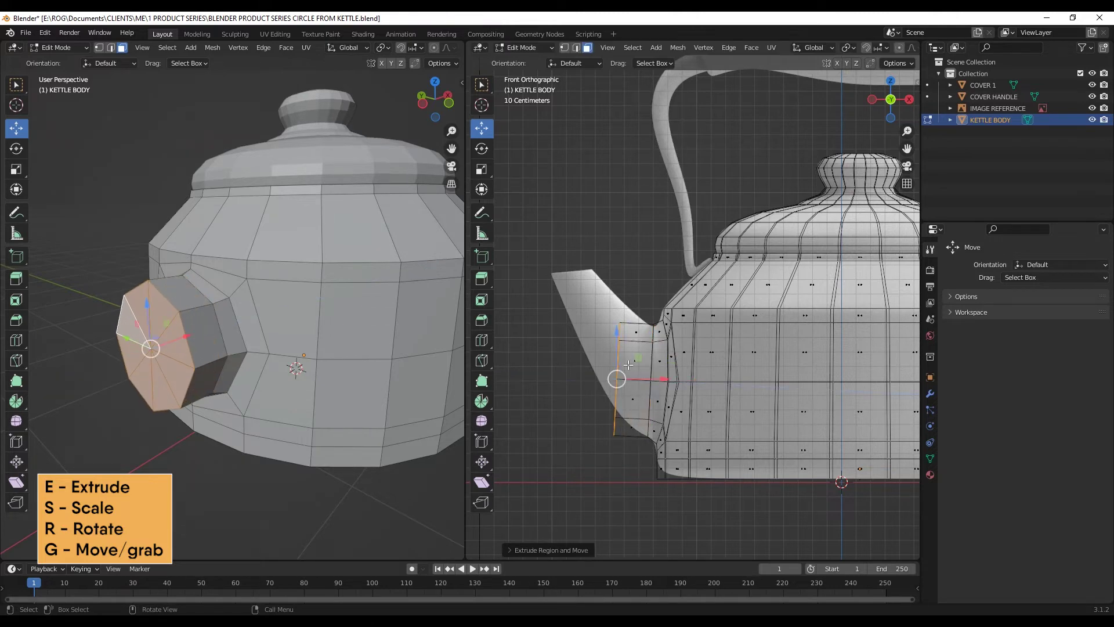
{"action": "key", "text": "g"}
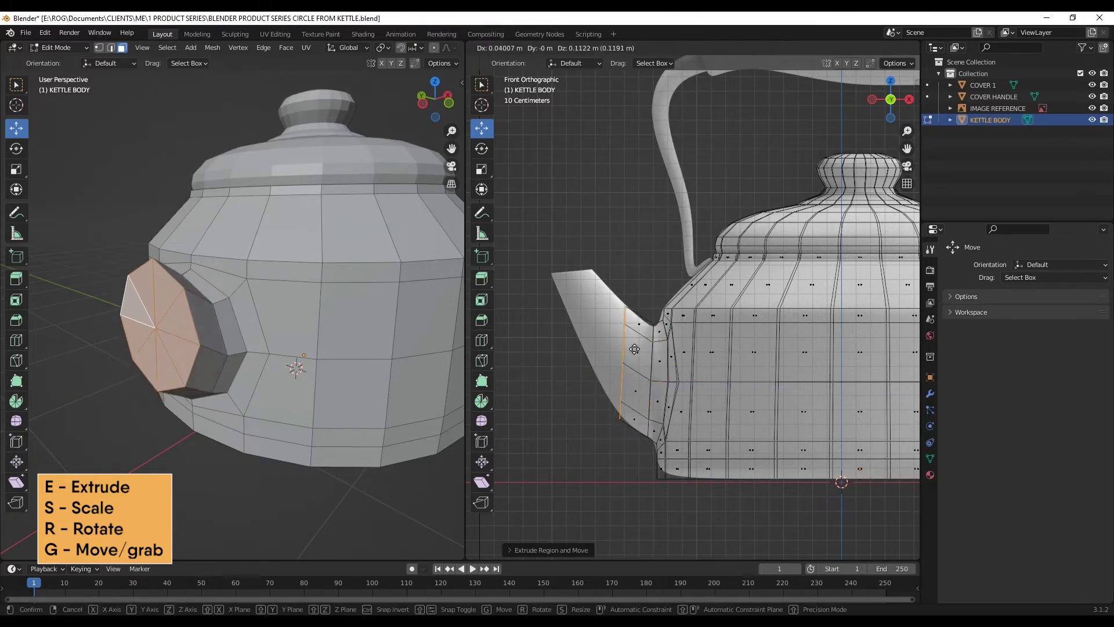
{"action": "left_click", "coordinate": [634, 347]}
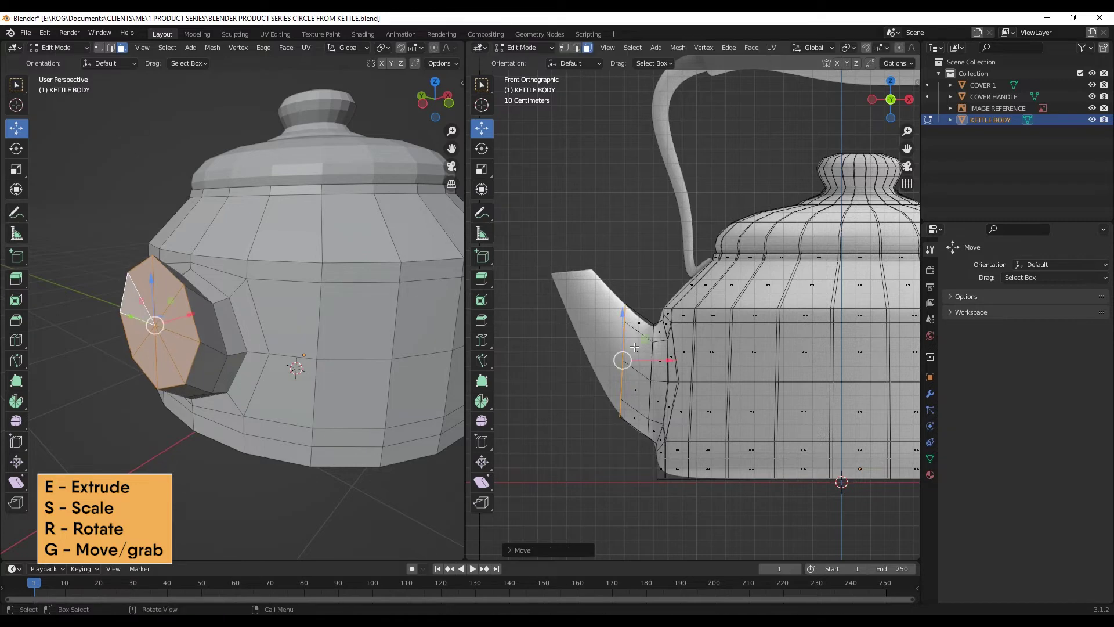
{"action": "key", "text": "r"}
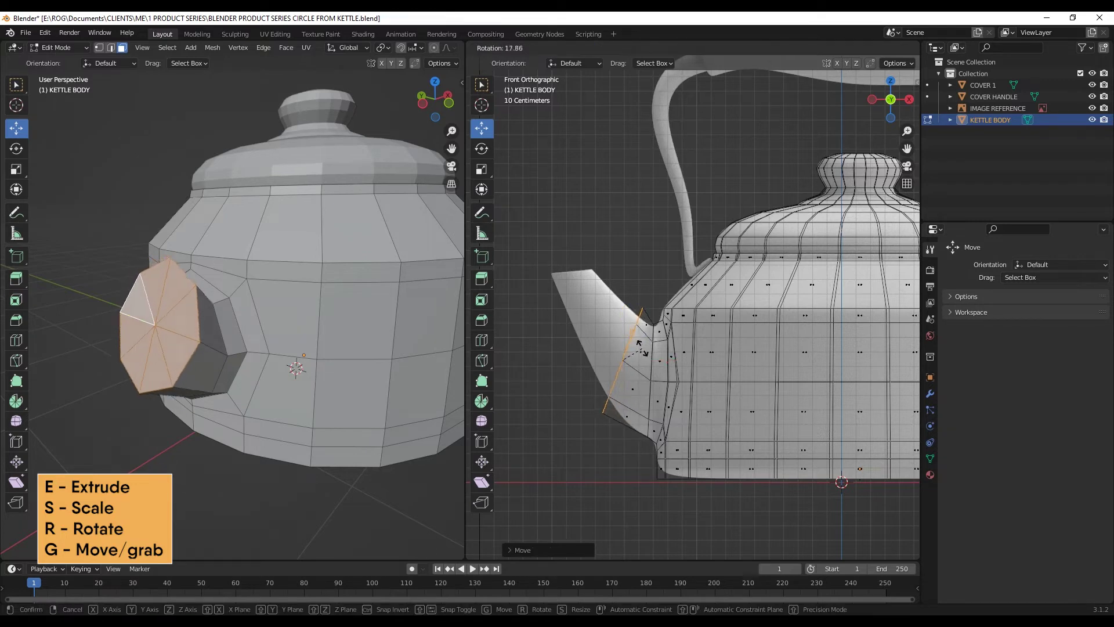
{"action": "left_click", "coordinate": [638, 349]}
{"action": "key", "text": "s"}
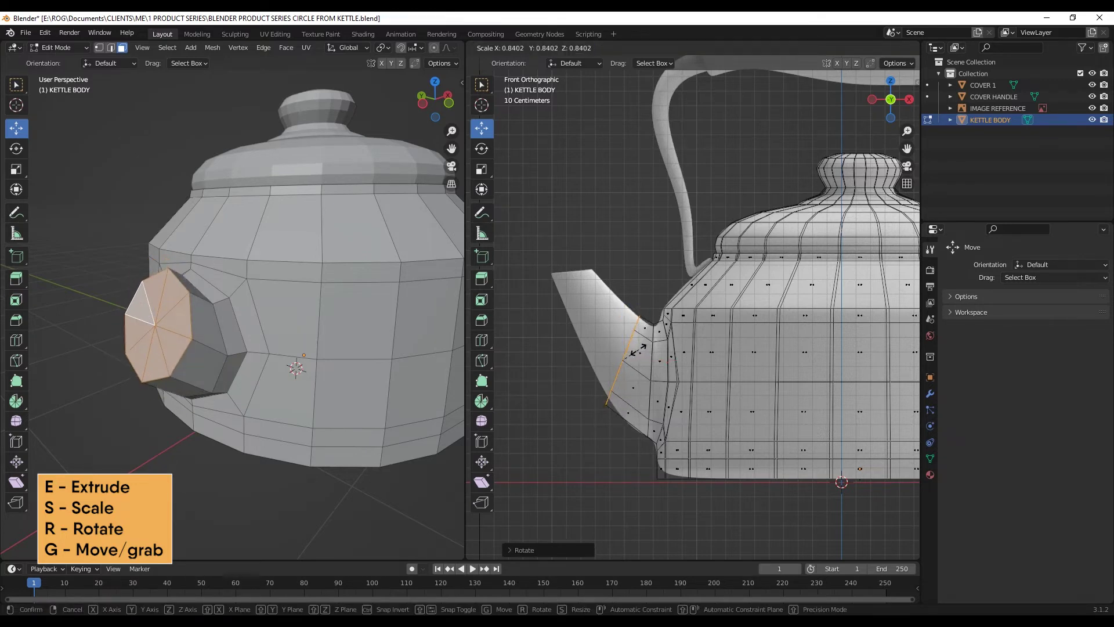
{"action": "left_click", "coordinate": [638, 349]}
{"action": "key", "text": "g"}
{"action": "left_click", "coordinate": [648, 358]}
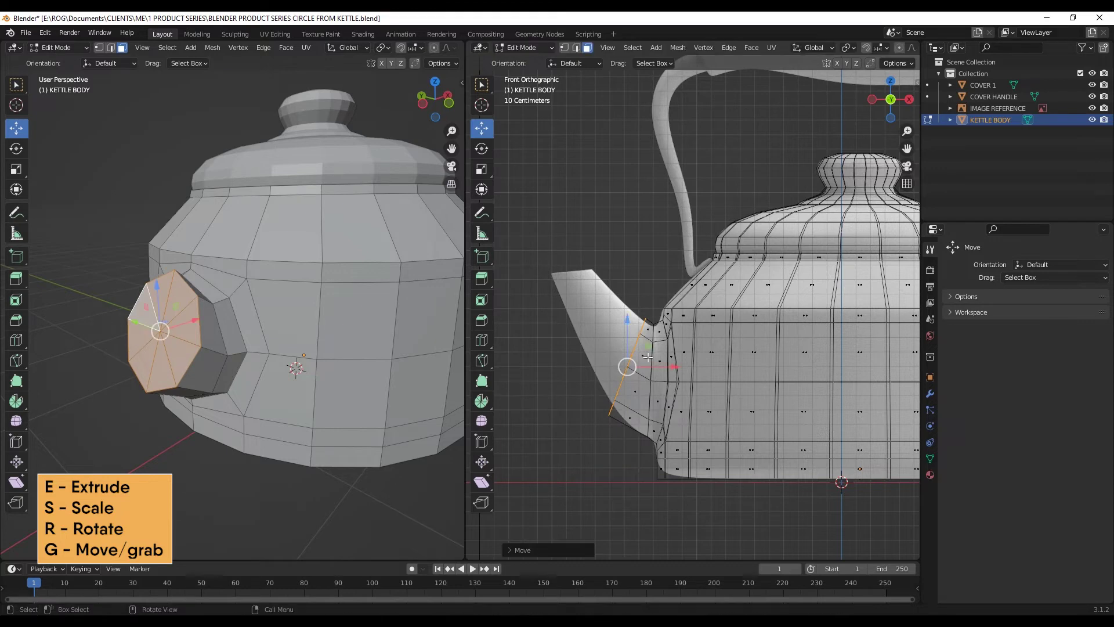
Extrude a second spout segment up along the reference, positioning its end and scaling it to the narrower outline
{"action": "key", "text": "r"}
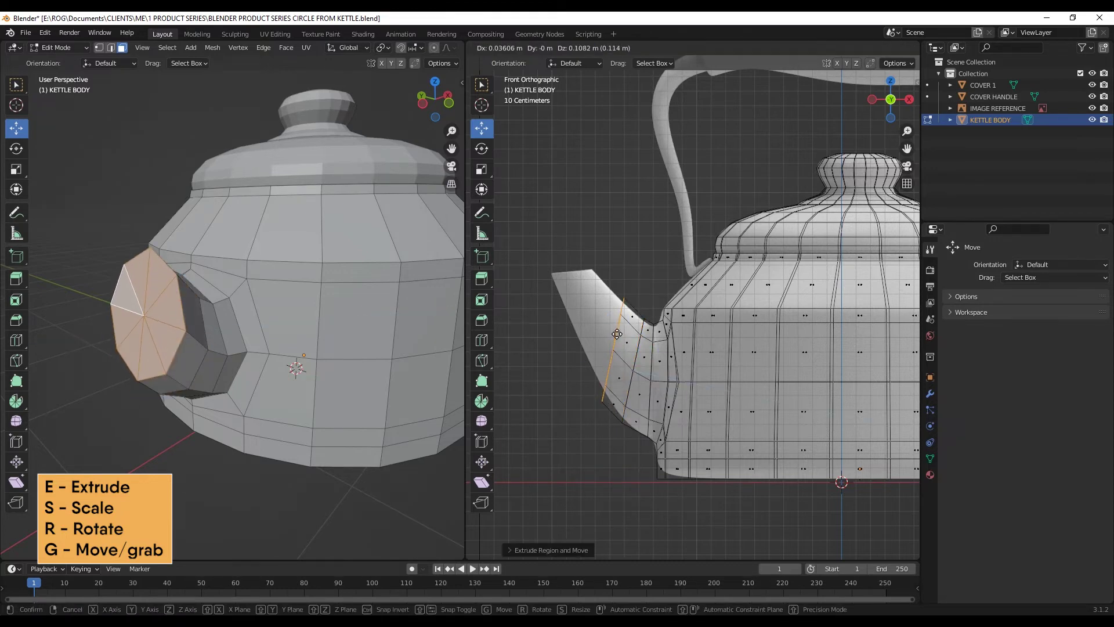
{"action": "left_click", "coordinate": [620, 328]}
{"action": "key", "text": "s"}
{"action": "left_click", "coordinate": [614, 332]}
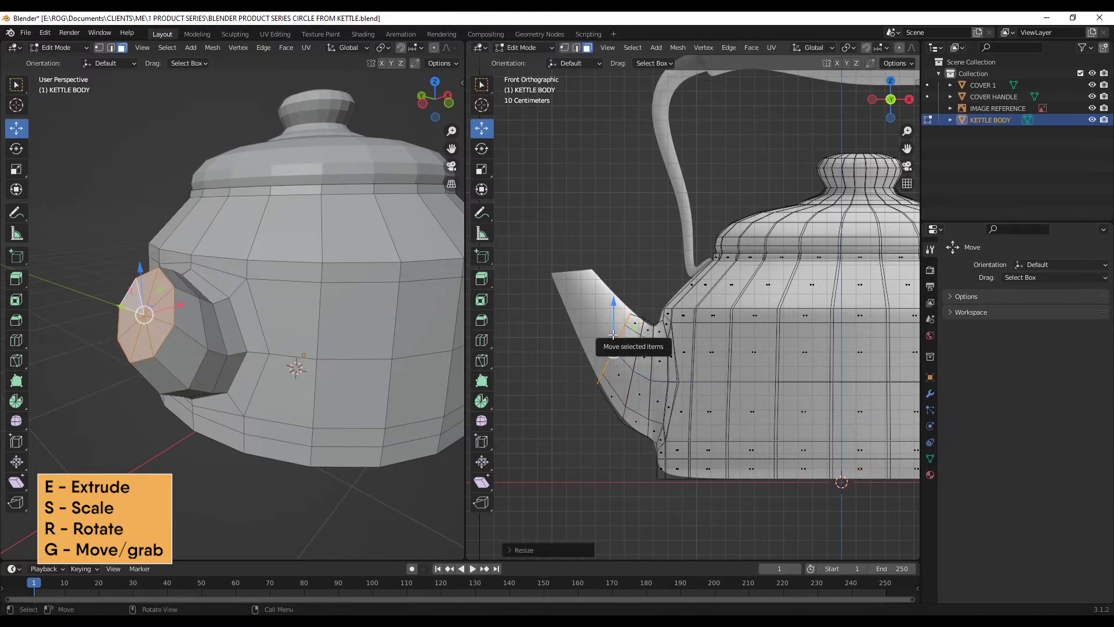
{"action": "key", "text": "g"}
{"action": "left_click", "coordinate": [616, 334]}
{"action": "key", "text": "s"}
{"action": "left_click", "coordinate": [617, 333]}
{"action": "scroll", "coordinate": [617, 332], "scroll_direction": "up", "scroll_amount": 1}
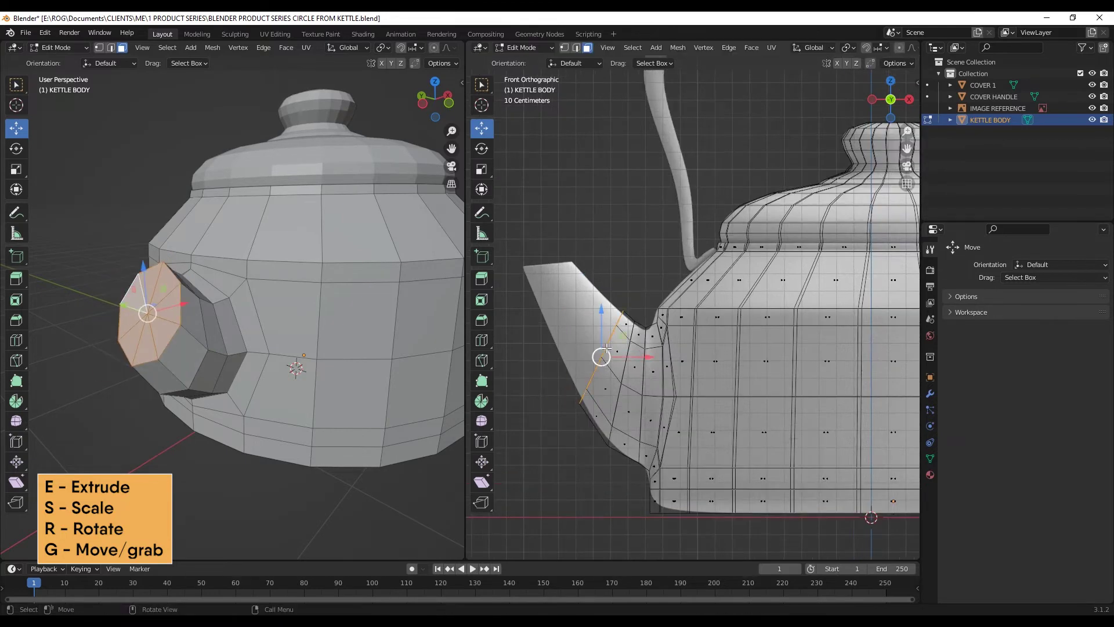
Extrude a third spout segment up along the reference, rotating, moving and scaling its end to fit the narrower outline
{"action": "key", "text": "e"}
{"action": "left_click", "coordinate": [587, 310]}
{"action": "key", "text": "r"}
{"action": "left_click", "coordinate": [607, 296]}
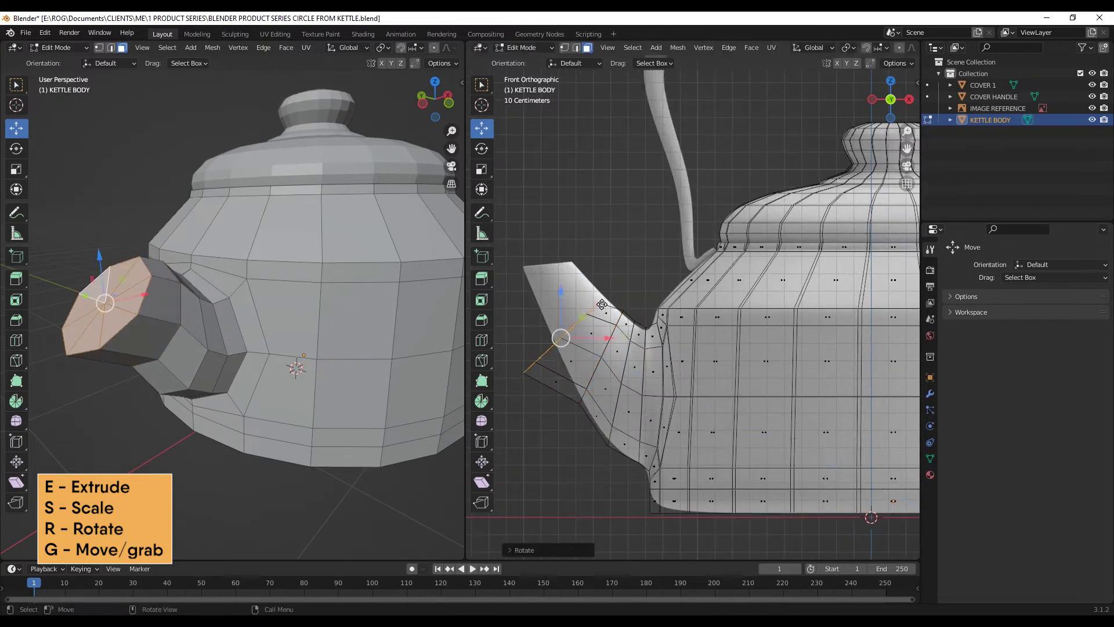
{"action": "key", "text": "g"}
{"action": "left_click", "coordinate": [618, 283]}
{"action": "key", "text": "s"}
{"action": "left_click", "coordinate": [602, 294]}
Extrude the final spout segment to the reference's tip, rotating its end nearly level and scaling it to the opening's width
{"action": "middle_click_drag", "start_coordinate": [701, 213], "coordinate": [789, 228], "text": "shift"}
{"action": "key", "text": "e"}
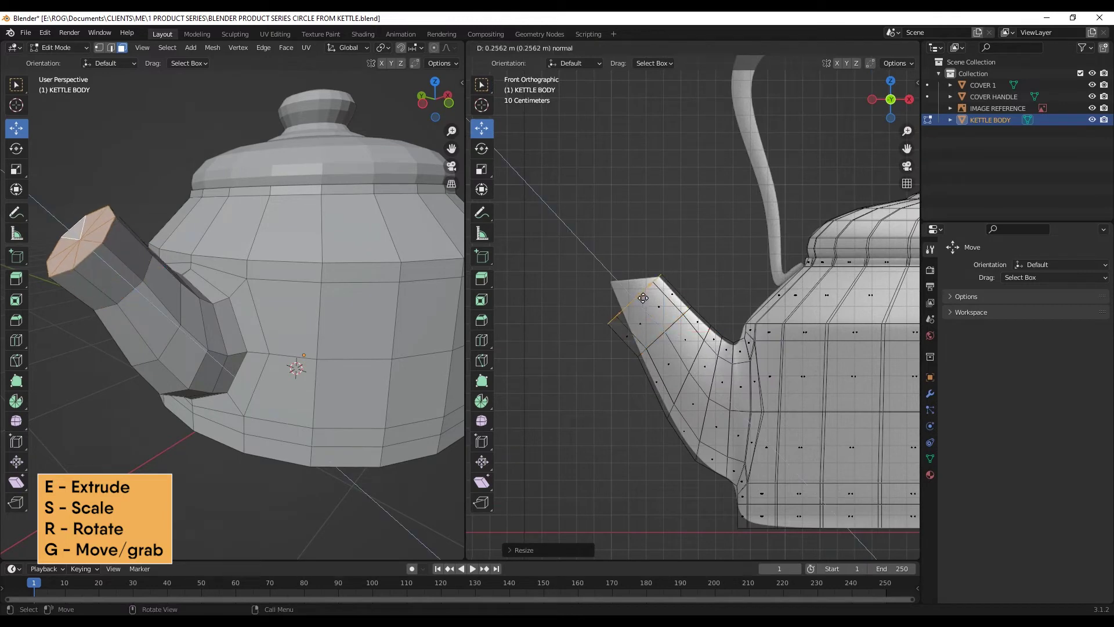
{"action": "left_click", "coordinate": [639, 295]}
{"action": "key", "text": "r"}
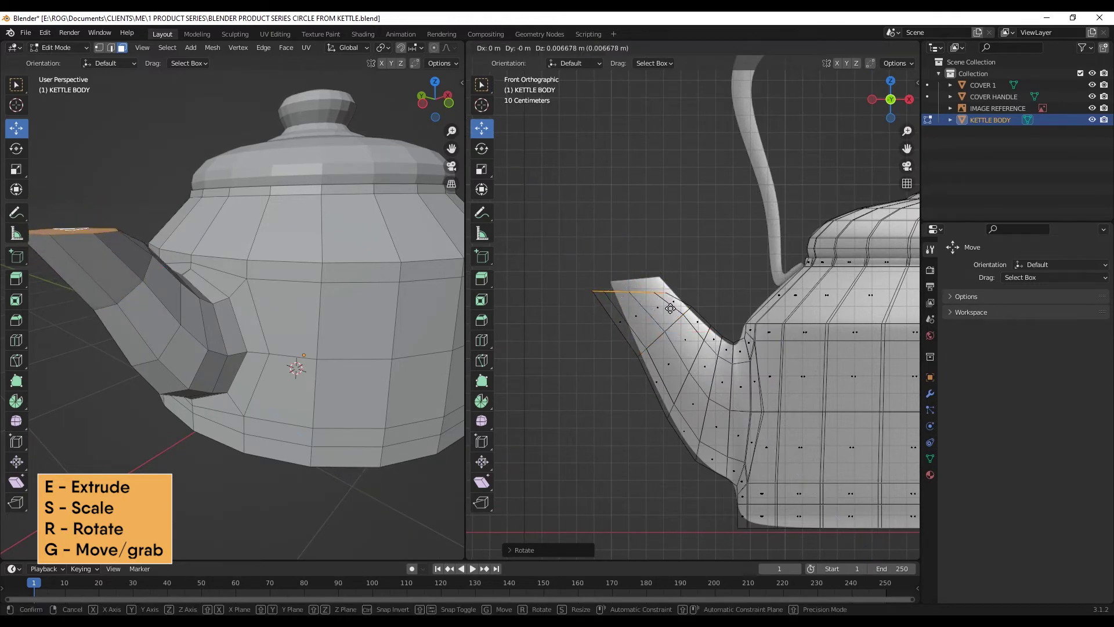
{"action": "left_click", "coordinate": [666, 302]}
{"action": "key", "text": "g"}
{"action": "left_click", "coordinate": [672, 302]}
{"action": "key", "text": "s"}
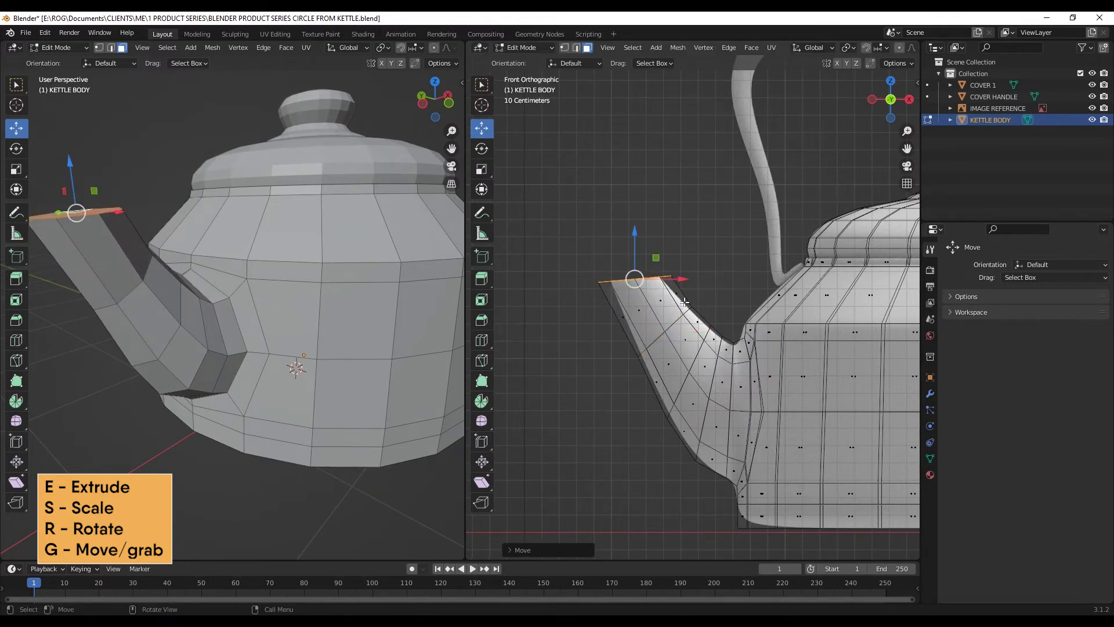
{"action": "left_click", "coordinate": [665, 302]}
Delete the faces capping the spout's tip to open it
{"action": "scroll", "coordinate": [185, 377], "scroll_direction": "down", "scroll_amount": 3}
{"action": "mouse_move", "coordinate": [185, 378]}
{"action": "middle_mouse_down"}
{"action": "mouse_move", "coordinate": [149, 383]}
{"action": "mouse_move", "coordinate": [193, 383]}
{"action": "mouse_move", "coordinate": [167, 367]}
{"action": "middle_mouse_up"}
{"action": "scroll", "coordinate": [153, 363], "scroll_direction": "up", "scroll_amount": 3}
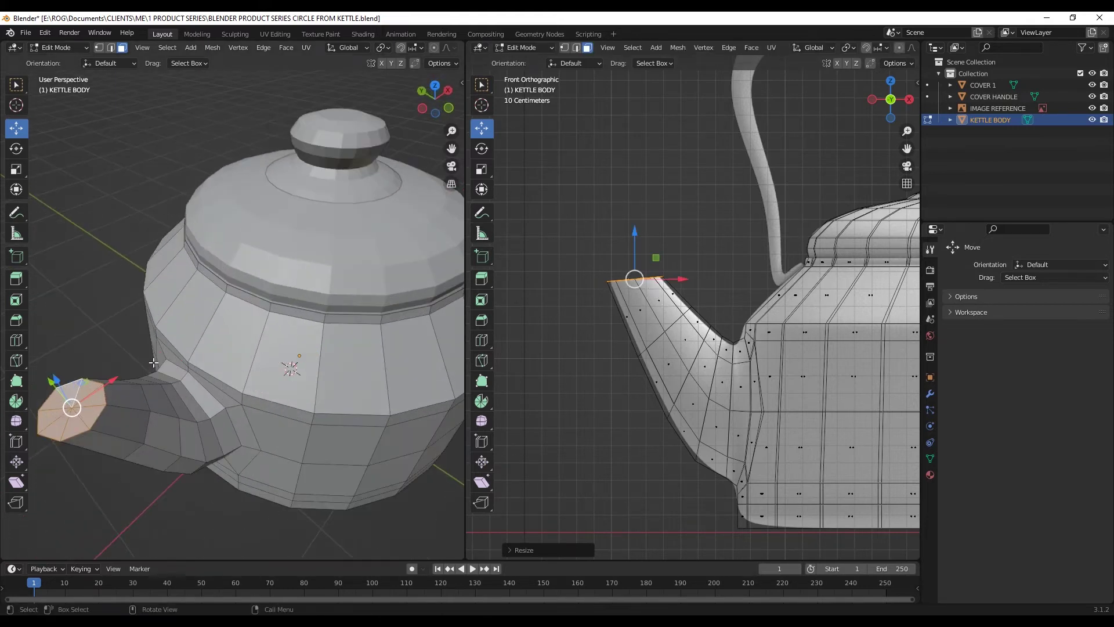
{"action": "key", "text": "x"}
{"action": "left_click", "coordinate": [153, 373]}
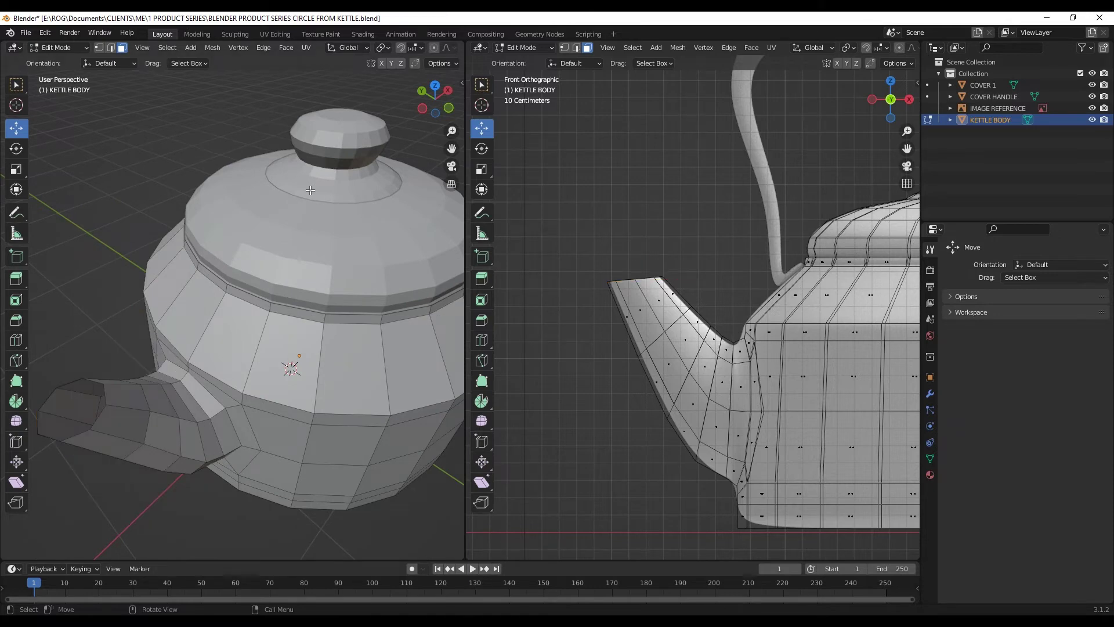
Hide COVER 1 and COVER HANDLE, and thicken the whole kettle body inward by extruding all faces along normals about -0.023 m
{"action": "left_click", "coordinate": [1093, 86]}
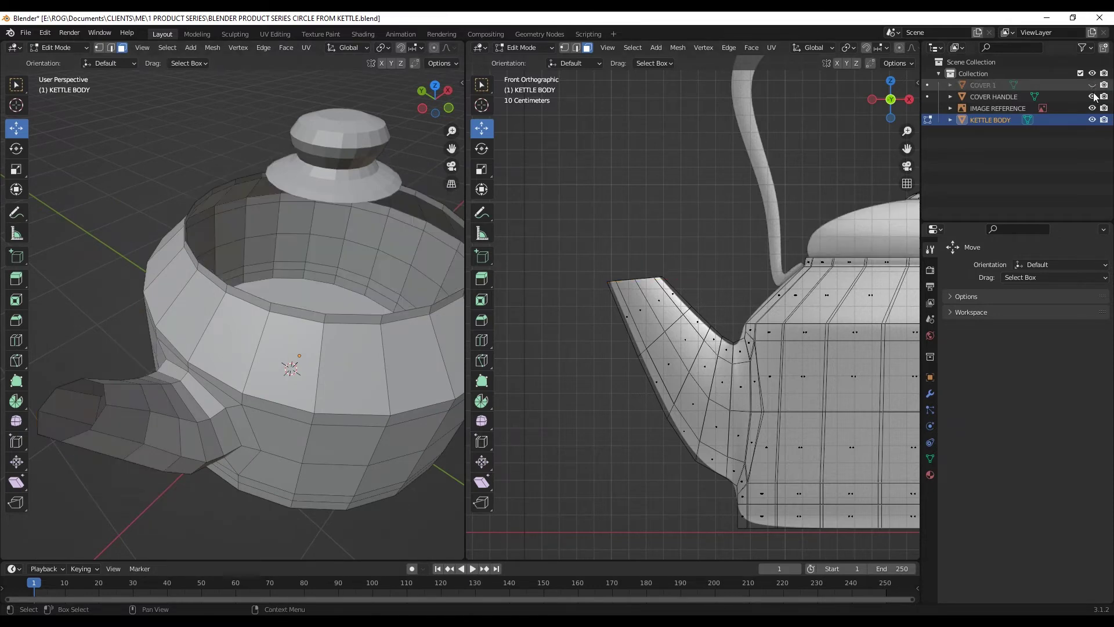
{"action": "left_click", "coordinate": [1091, 97]}
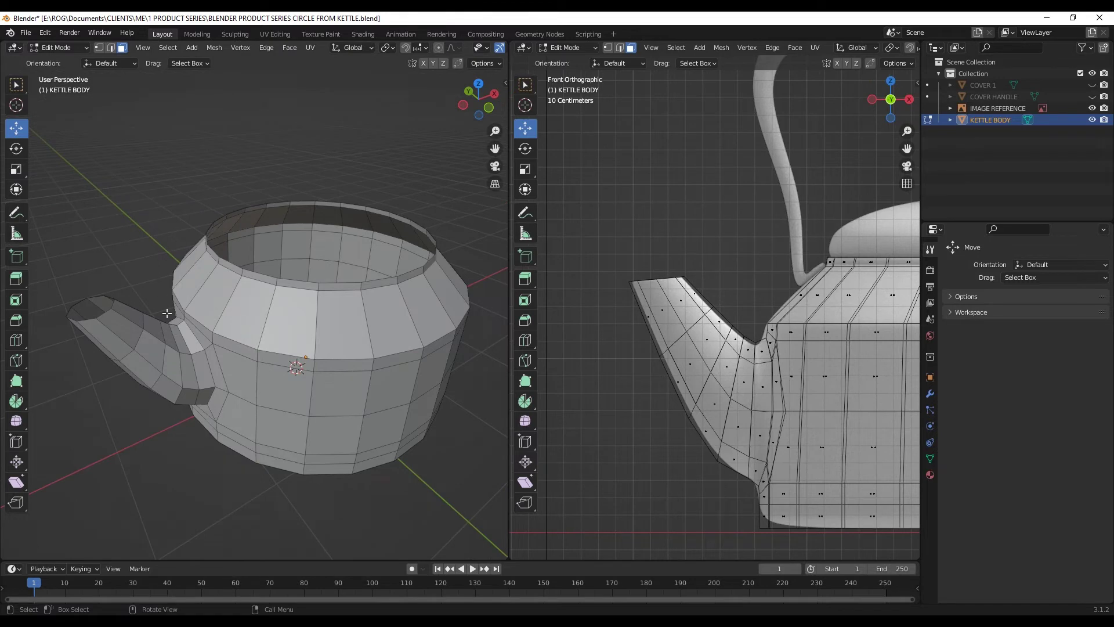
{"action": "key", "text": "a"}
{"action": "right_click", "coordinate": [252, 294]}
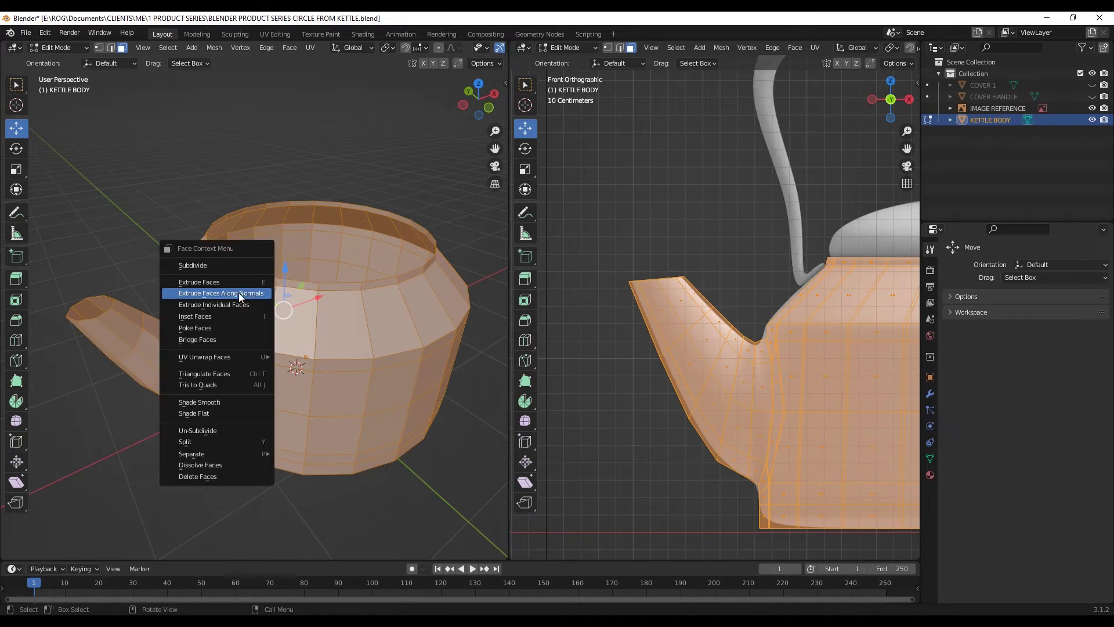
{"action": "left_click", "coordinate": [240, 294]}
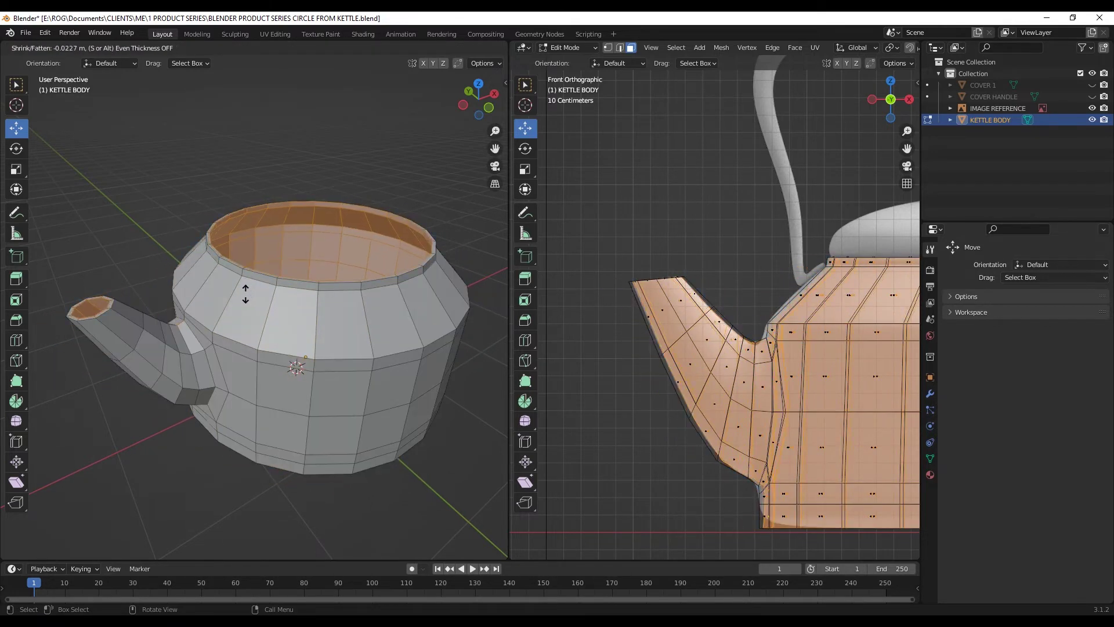
{"action": "left_click", "coordinate": [245, 294]}
Add a Subdivision Surface modifier to the kettle body and shade it smooth
{"action": "scroll", "coordinate": [227, 337], "scroll_direction": "up", "scroll_amount": 4}
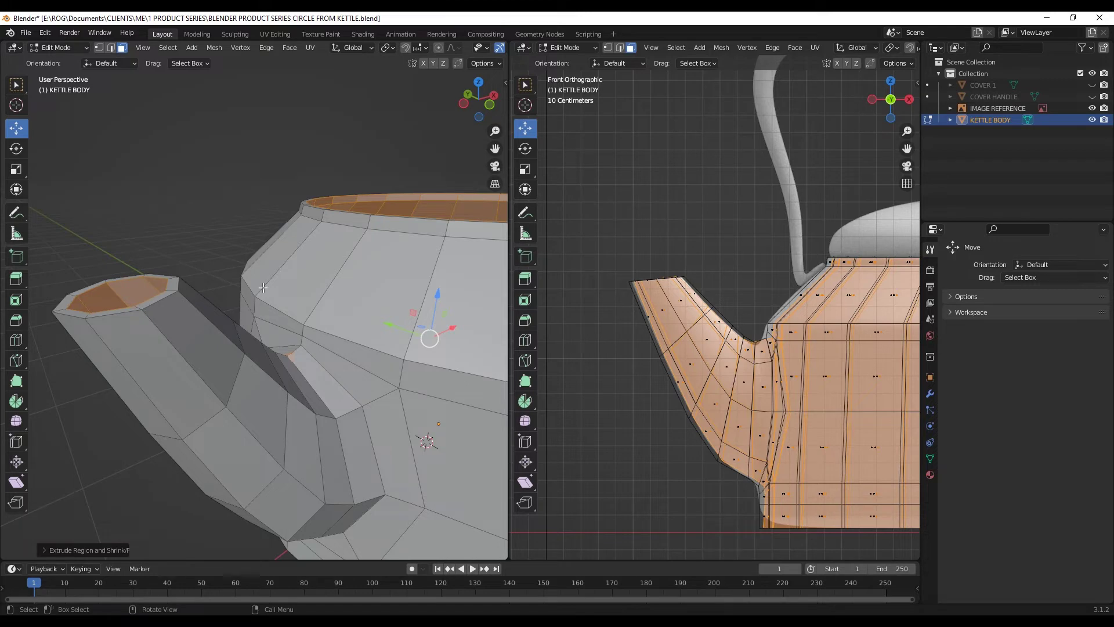
{"action": "left_click", "coordinate": [930, 394]}
{"action": "left_click", "coordinate": [986, 267]}
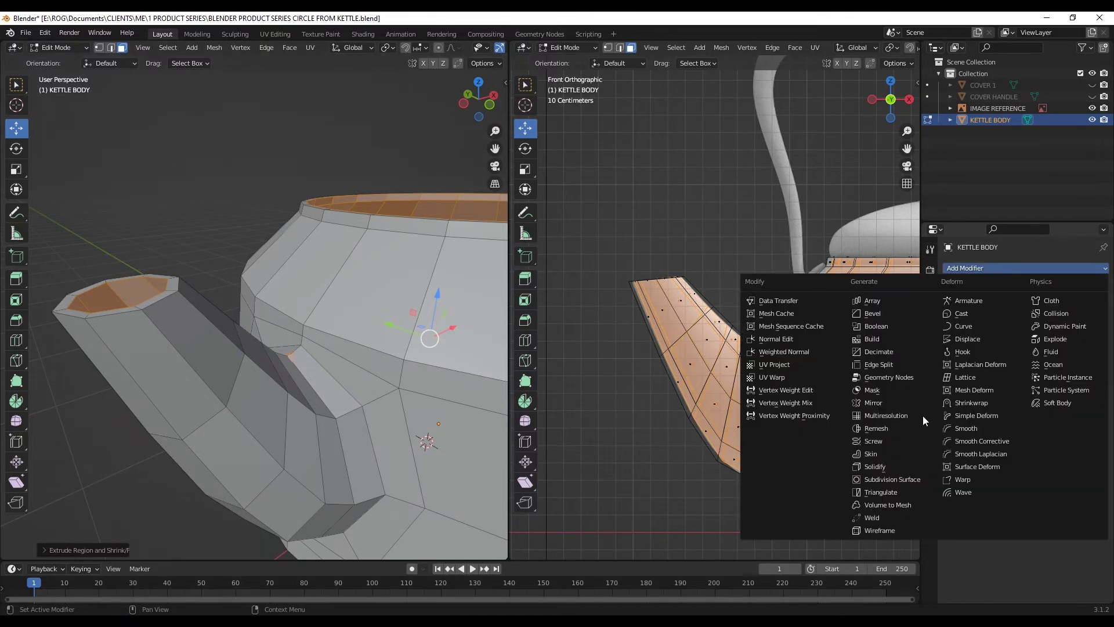
{"action": "left_click", "coordinate": [910, 478]}
{"action": "key", "text": "Tab"}
{"action": "right_click", "coordinate": [278, 309]}
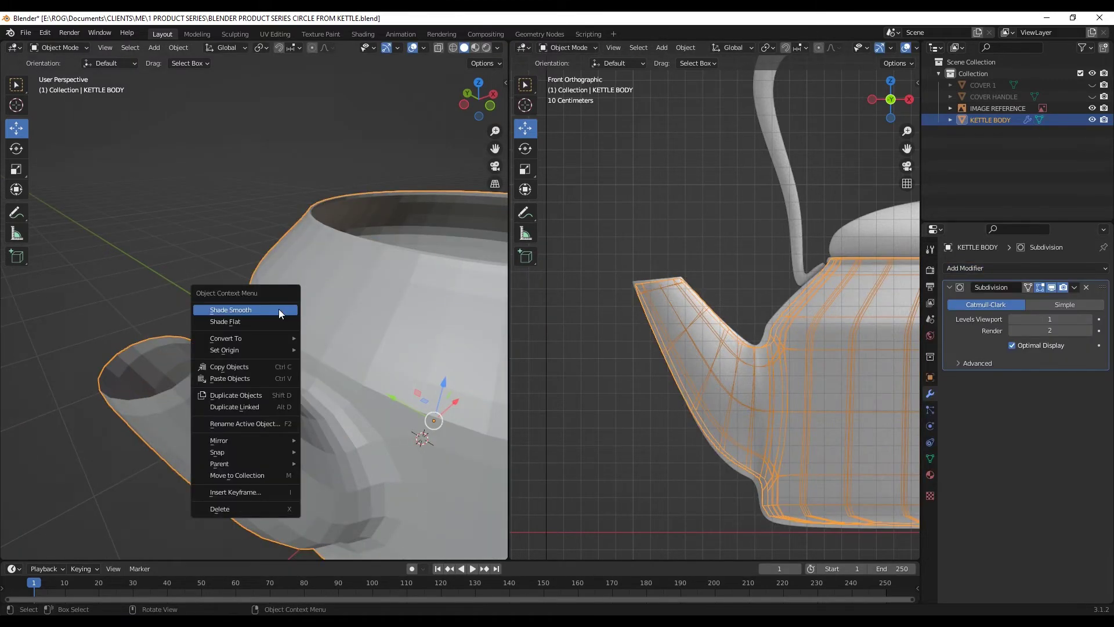
{"action": "left_click", "coordinate": [244, 310]}
Add loop cuts outside, on and inside the spout's rim, close to its edges, and set the subdivision's viewport level to 2
{"action": "middle_click_drag", "start_coordinate": [157, 409], "coordinate": [204, 381]}
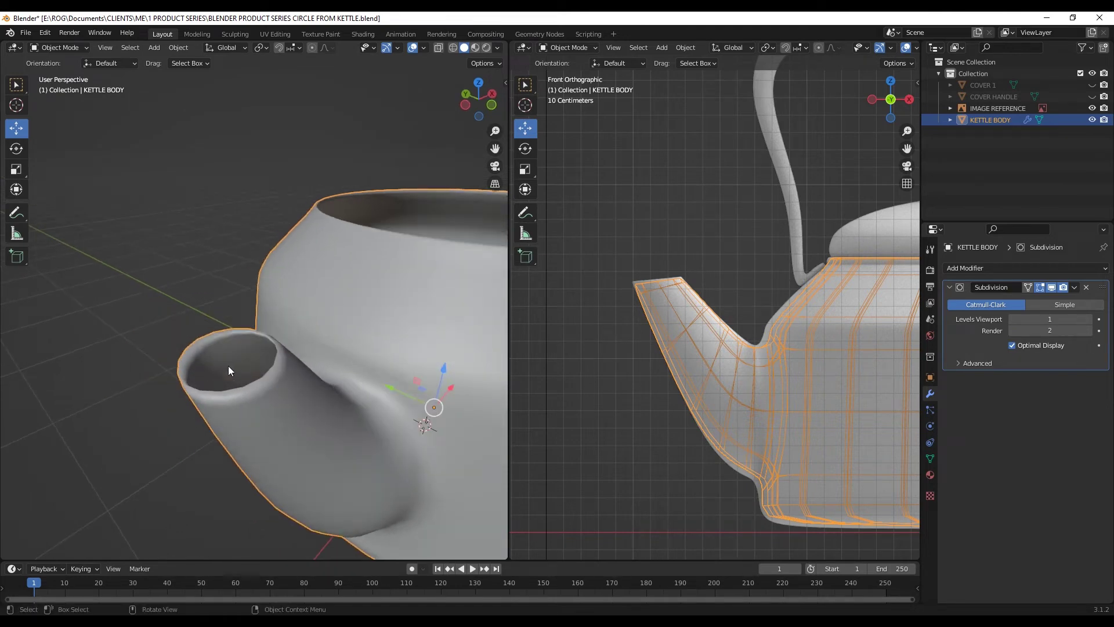
{"action": "key", "text": "Tab"}
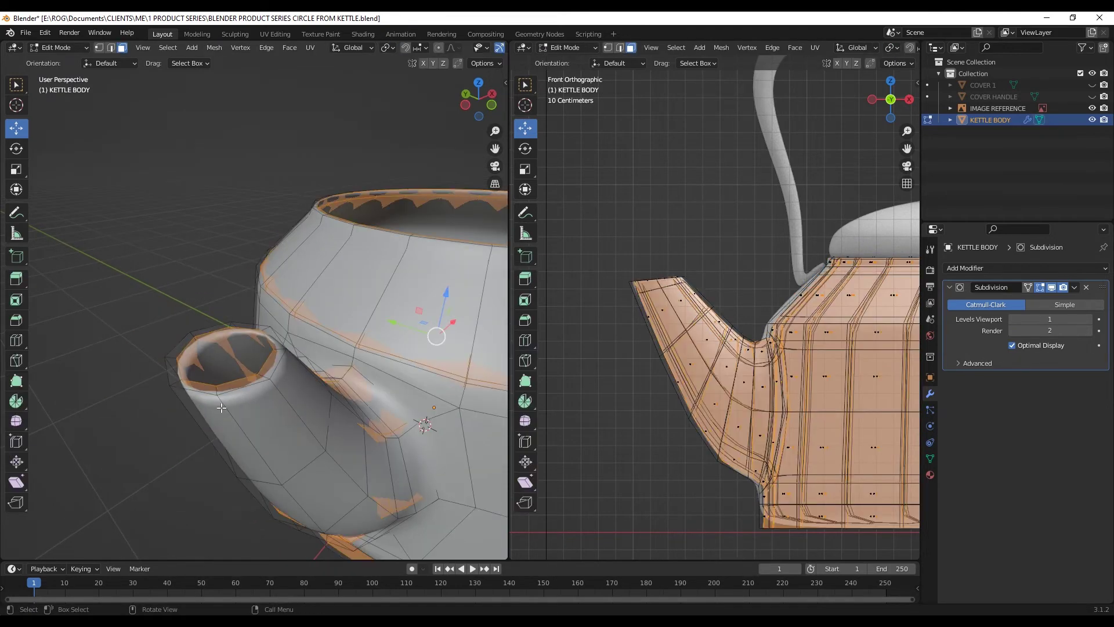
{"action": "scroll", "coordinate": [221, 408], "scroll_direction": "up", "scroll_amount": 3}
{"action": "key", "text": "ctrl+r"}
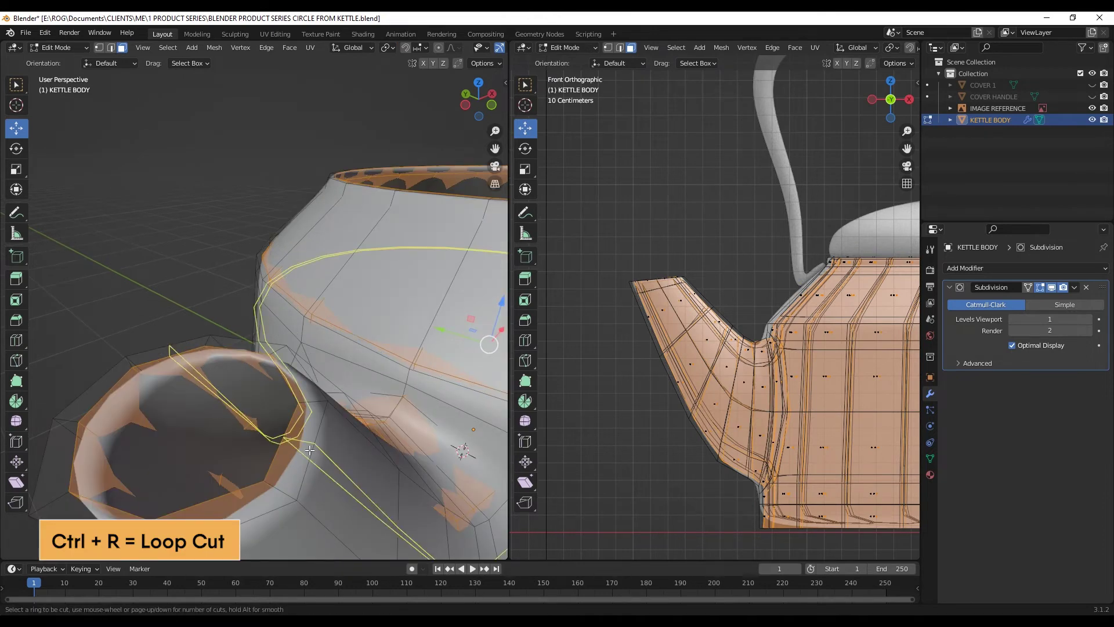
{"action": "left_click", "coordinate": [359, 444]}
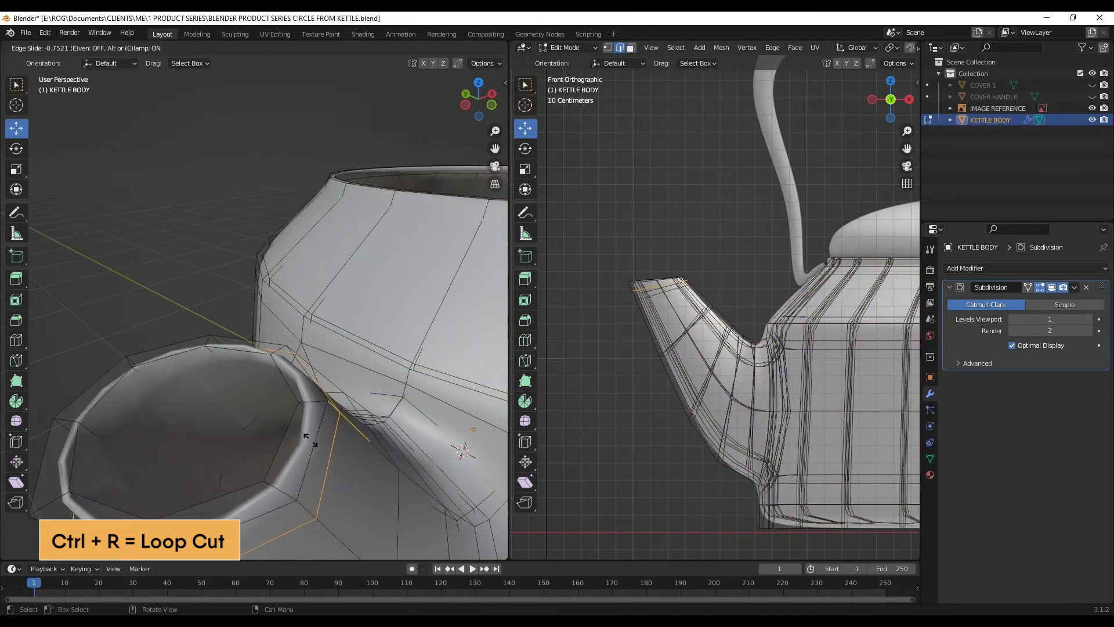
{"action": "left_click", "coordinate": [308, 440]}
{"action": "key", "text": "ctrl+r"}
{"action": "left_click", "coordinate": [307, 406]}
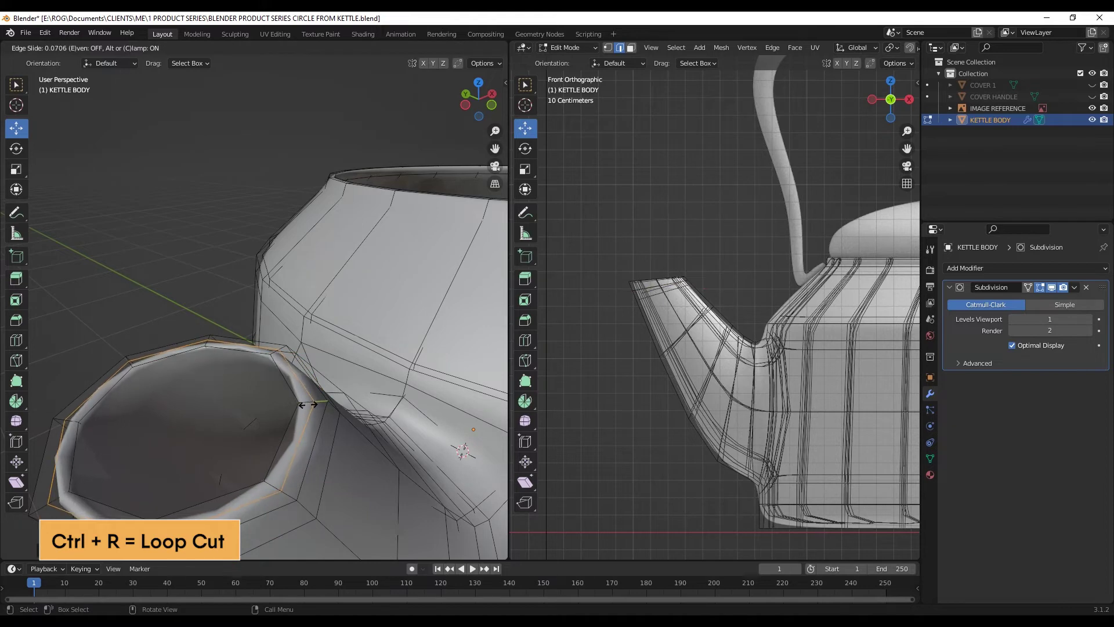
{"action": "left_click", "coordinate": [308, 405]}
{"action": "key", "text": "ctrl+r"}
{"action": "left_click", "coordinate": [187, 383]}
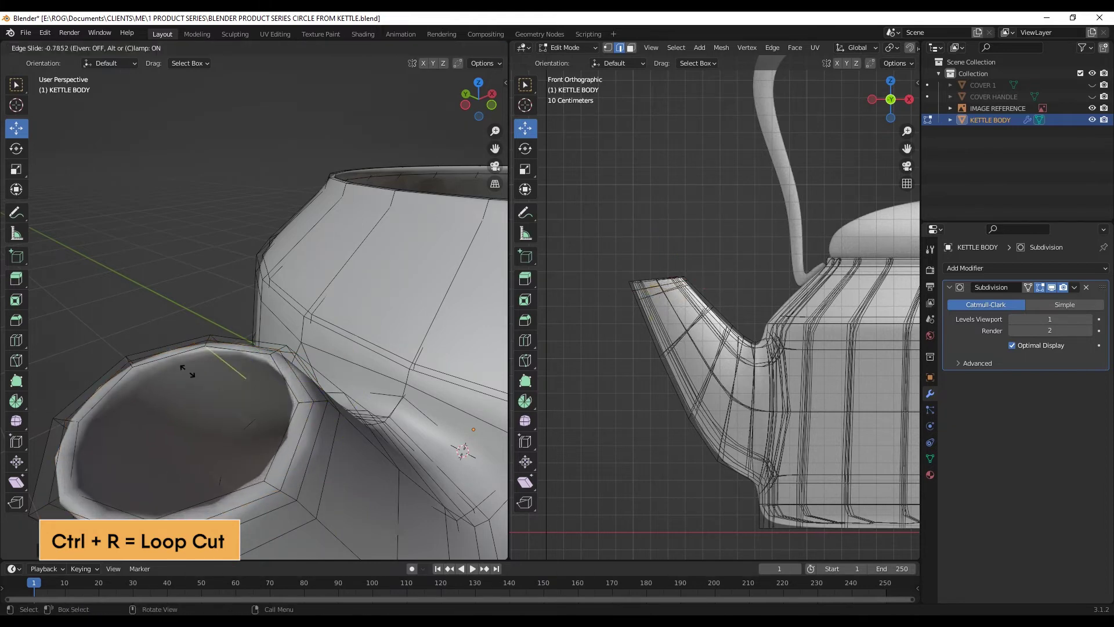
{"action": "left_click", "coordinate": [187, 372]}
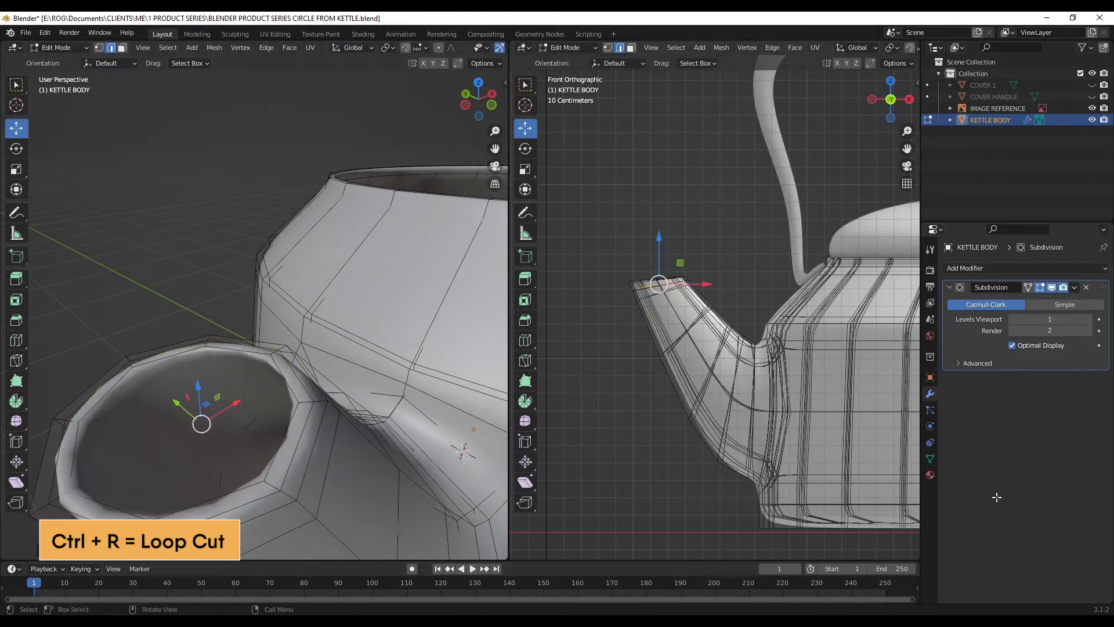
{"action": "left_click", "coordinate": [1089, 320]}
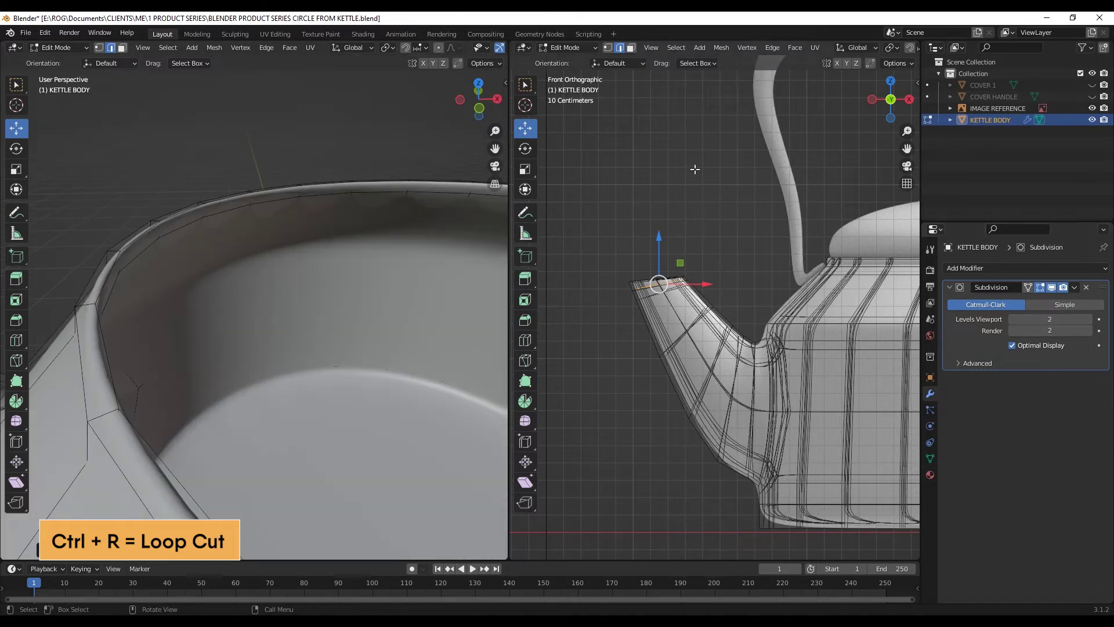
With the subdivision hidden in the viewport, add a loop cut around the outside of the body's top rim and scale it slightly outward
{"action": "left_click", "coordinate": [1052, 288]}
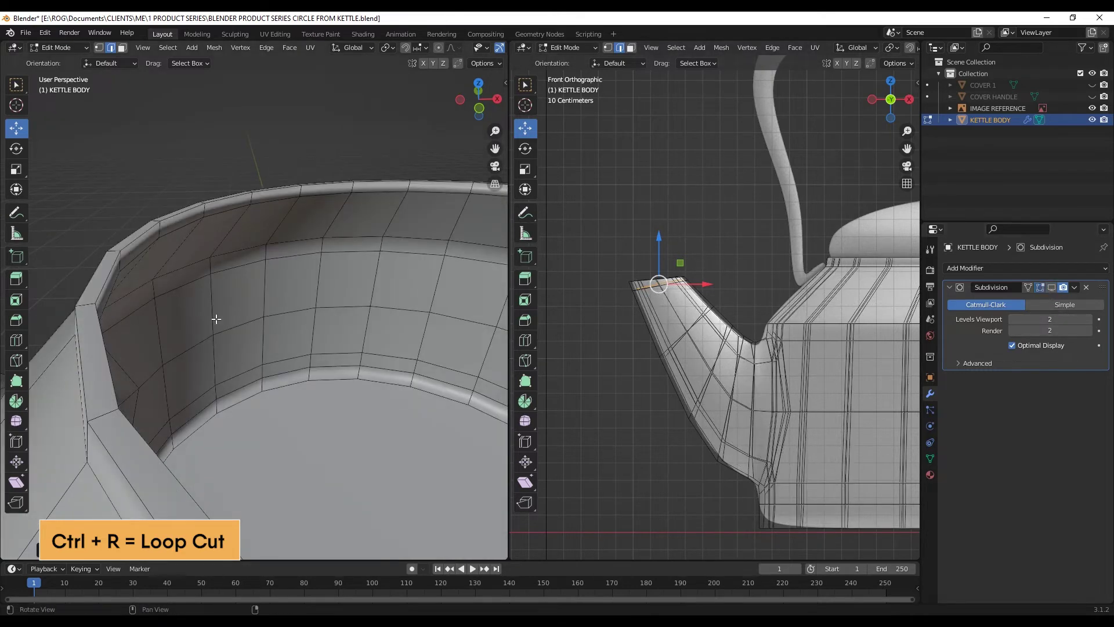
{"action": "middle_click_drag", "start_coordinate": [84, 338], "coordinate": [91, 334]}
{"action": "key", "text": "ctrl+r"}
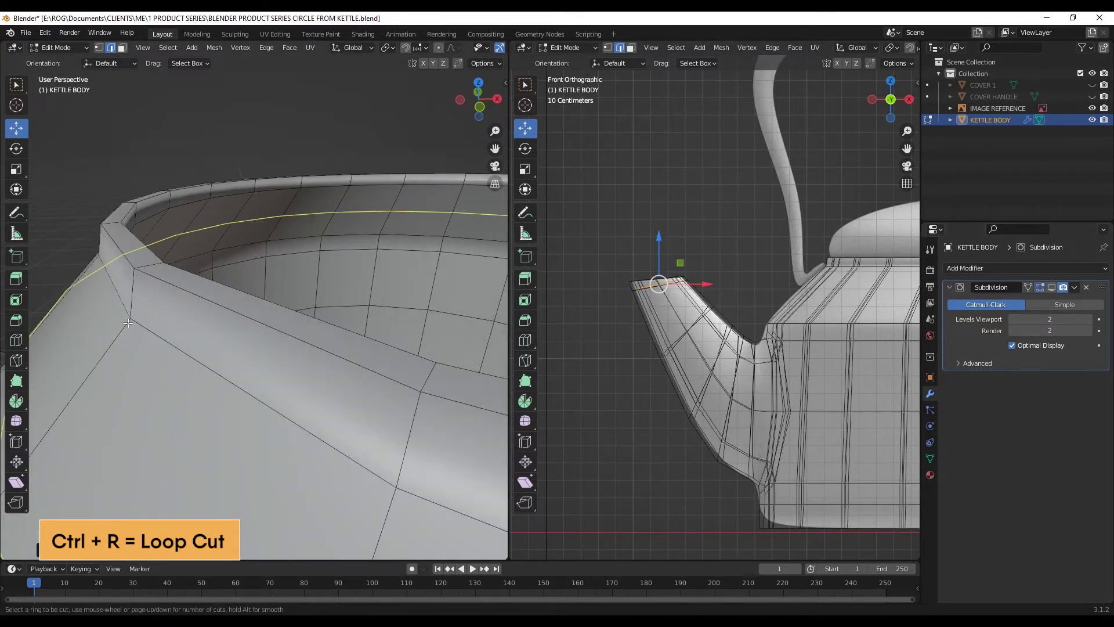
{"action": "left_click", "coordinate": [134, 292]}
{"action": "left_click", "coordinate": [138, 292]}
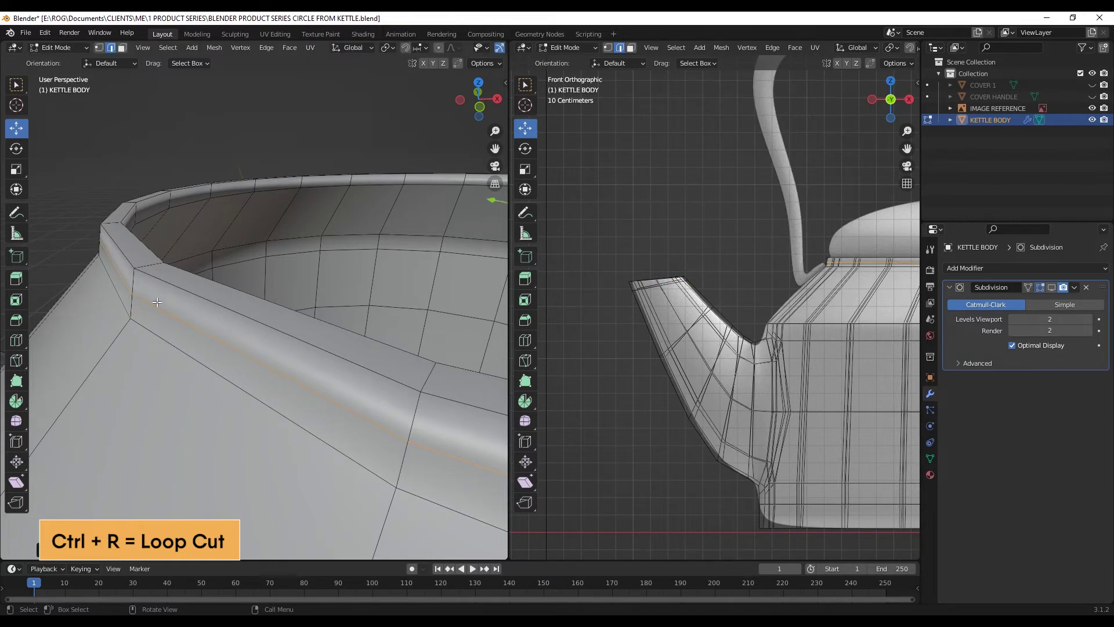
{"action": "key", "text": "s"}
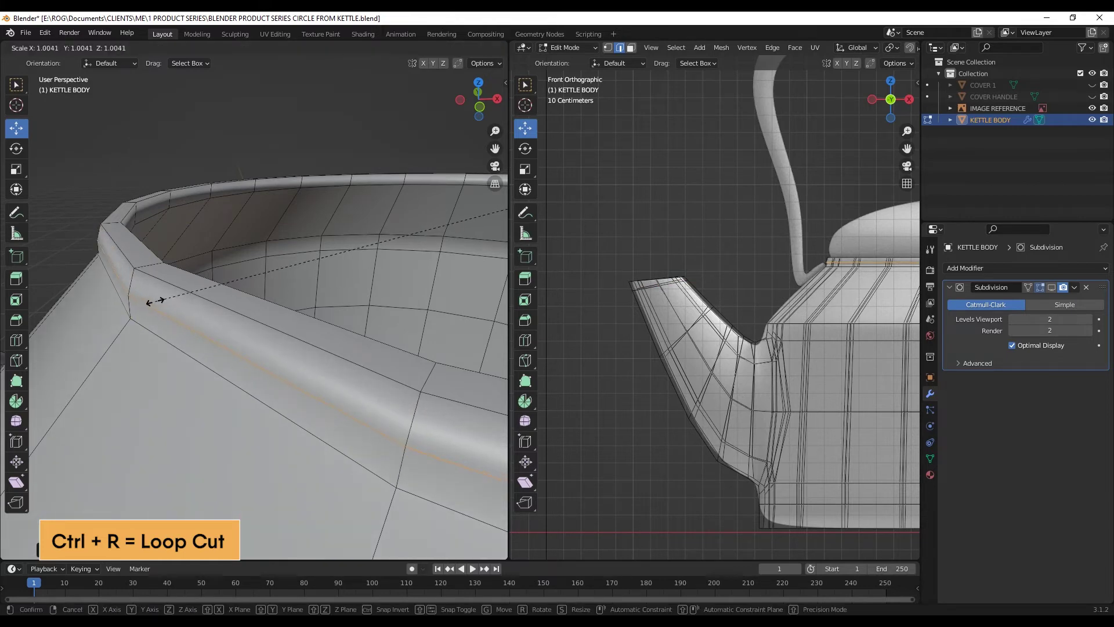
{"action": "left_click", "coordinate": [154, 301]}
Add a loop cut along the flat top of the body's rim and turn the subdivision's viewport display back on
{"action": "middle_click_drag", "start_coordinate": [153, 303], "coordinate": [126, 325]}
{"action": "key", "text": "ctrl+r"}
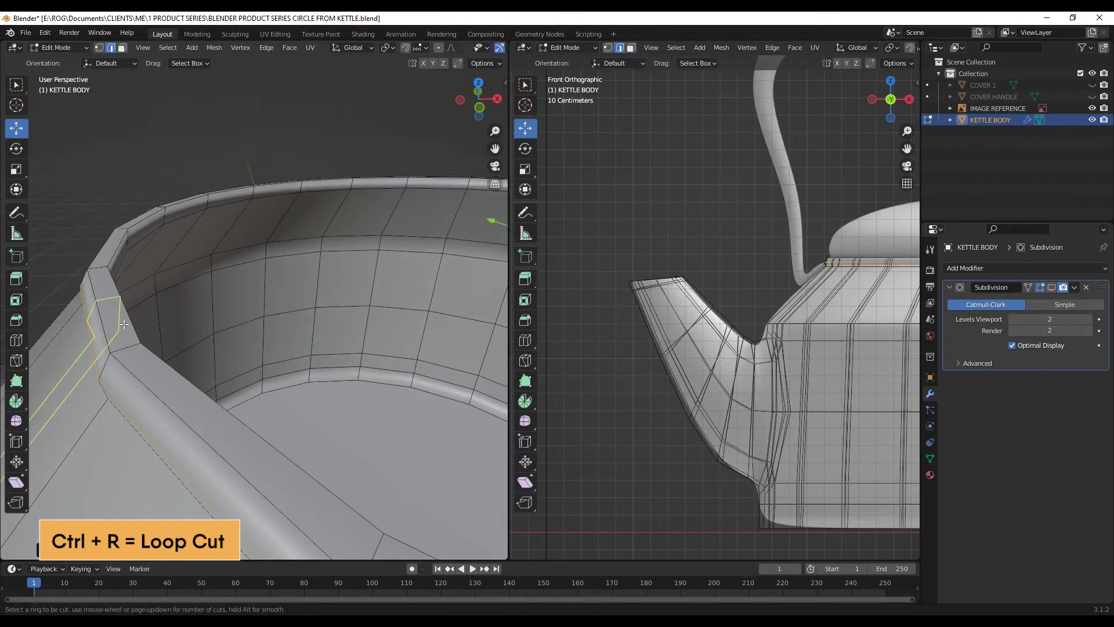
{"action": "left_click", "coordinate": [128, 347]}
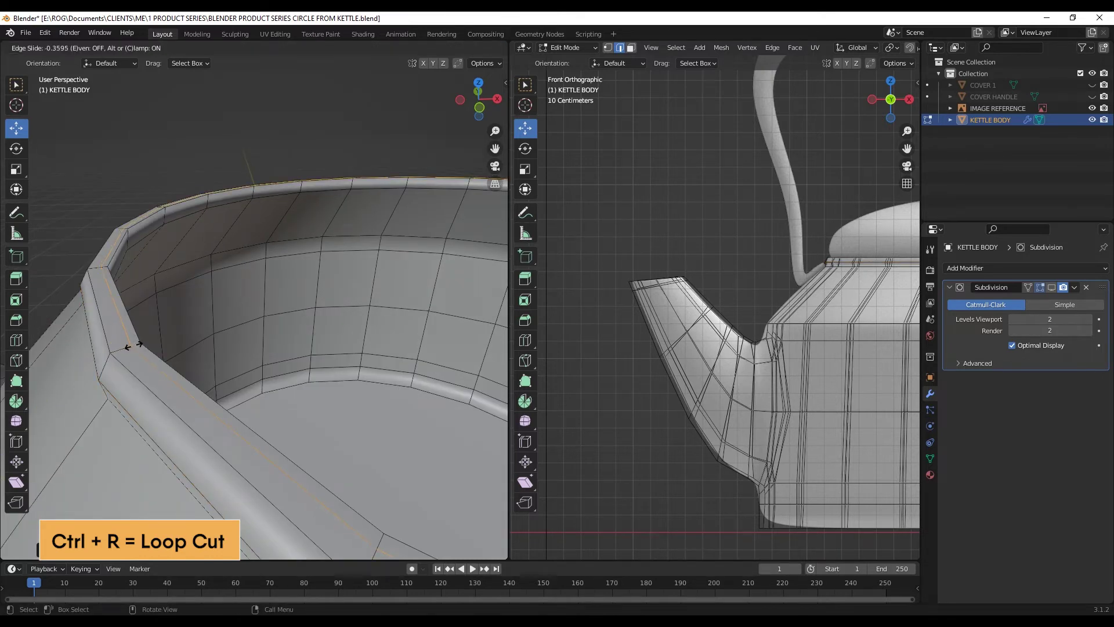
{"action": "left_click", "coordinate": [134, 346]}
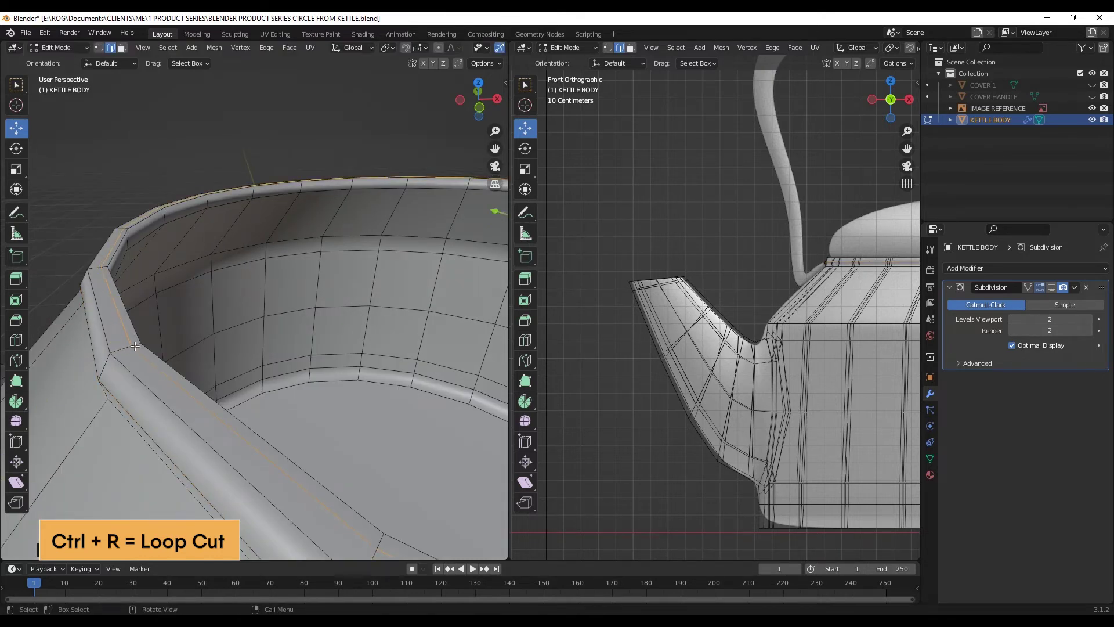
{"action": "left_click", "coordinate": [1052, 288]}
Return to Object Mode and unhide COVER HANDLE and COVER 1 to view them with the smoothed kettle body
{"action": "scroll", "coordinate": [182, 292], "scroll_direction": "down", "scroll_amount": 5}
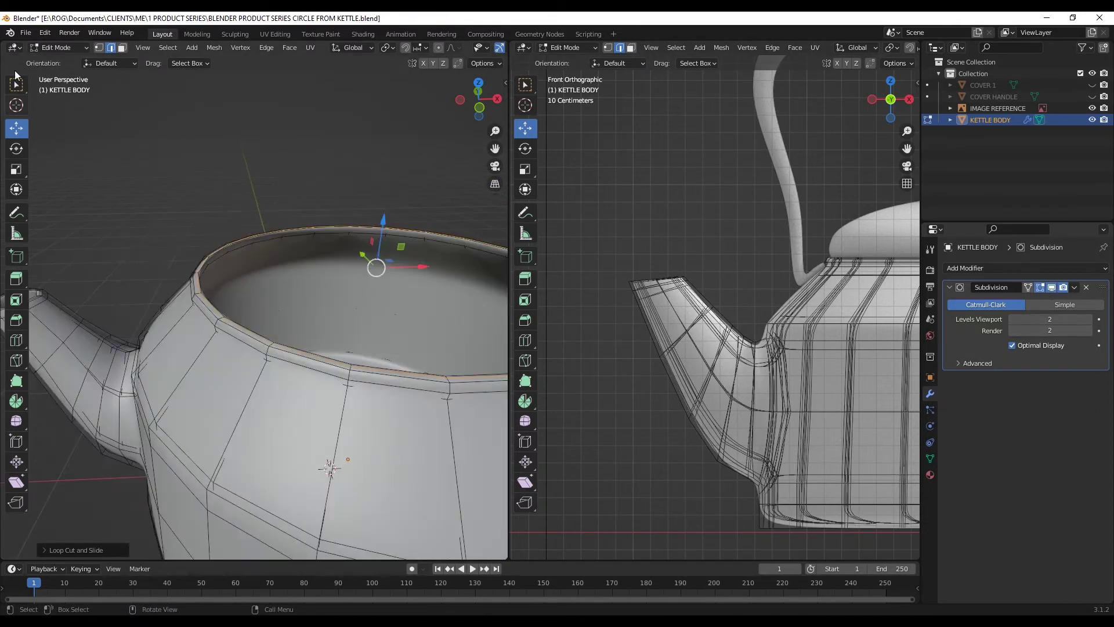
{"action": "left_click", "coordinate": [56, 47]}
{"action": "left_click", "coordinate": [57, 64]}
{"action": "scroll", "coordinate": [173, 301], "scroll_direction": "down", "scroll_amount": 4}
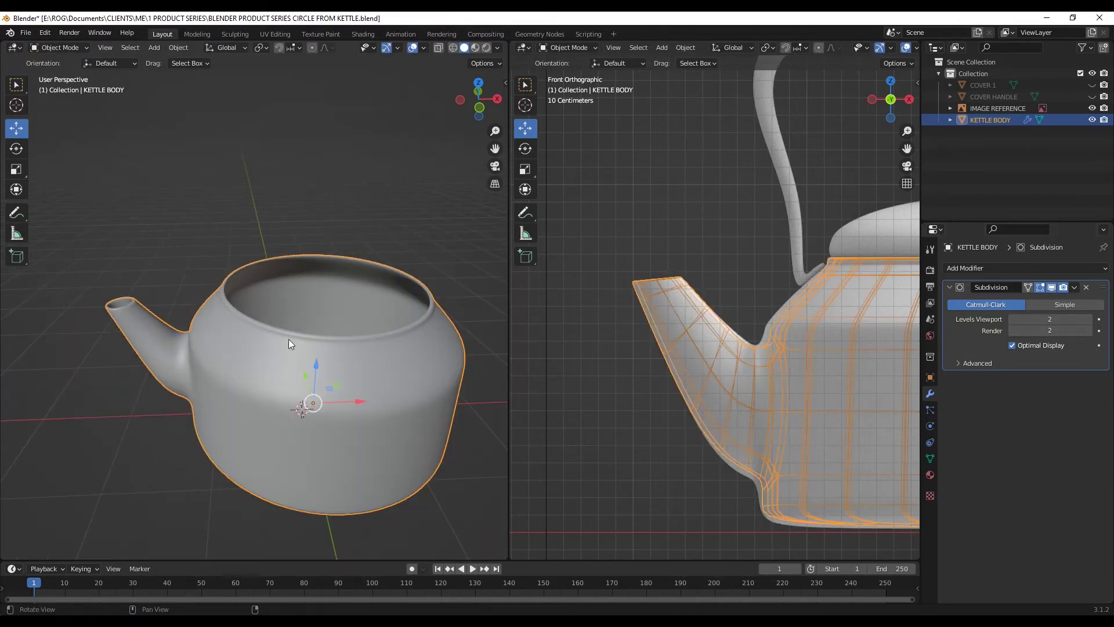
{"action": "middle_click_drag", "start_coordinate": [289, 342], "coordinate": [342, 352]}
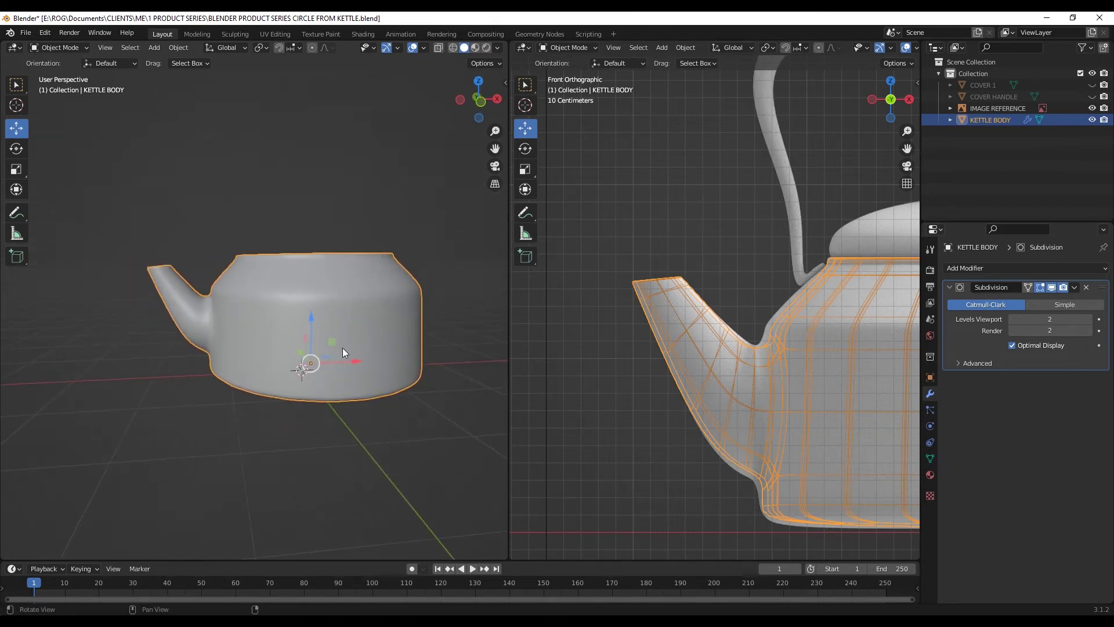
{"action": "left_click", "coordinate": [1092, 97]}
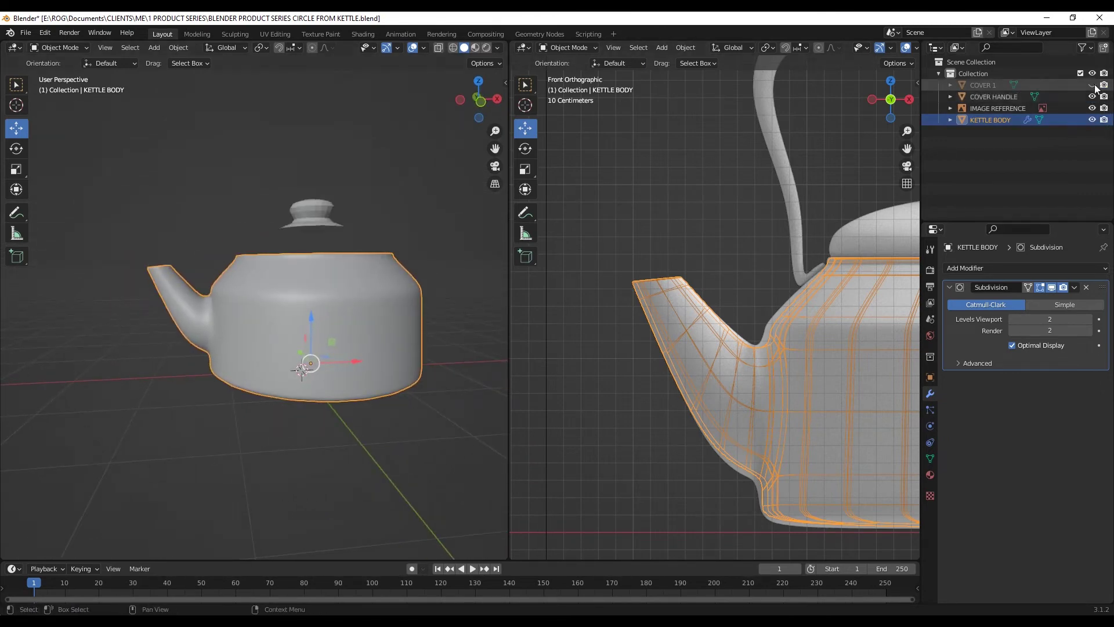
{"action": "left_click", "coordinate": [1092, 85]}
{"action": "middle_click_drag", "start_coordinate": [329, 286], "coordinate": [315, 303]}
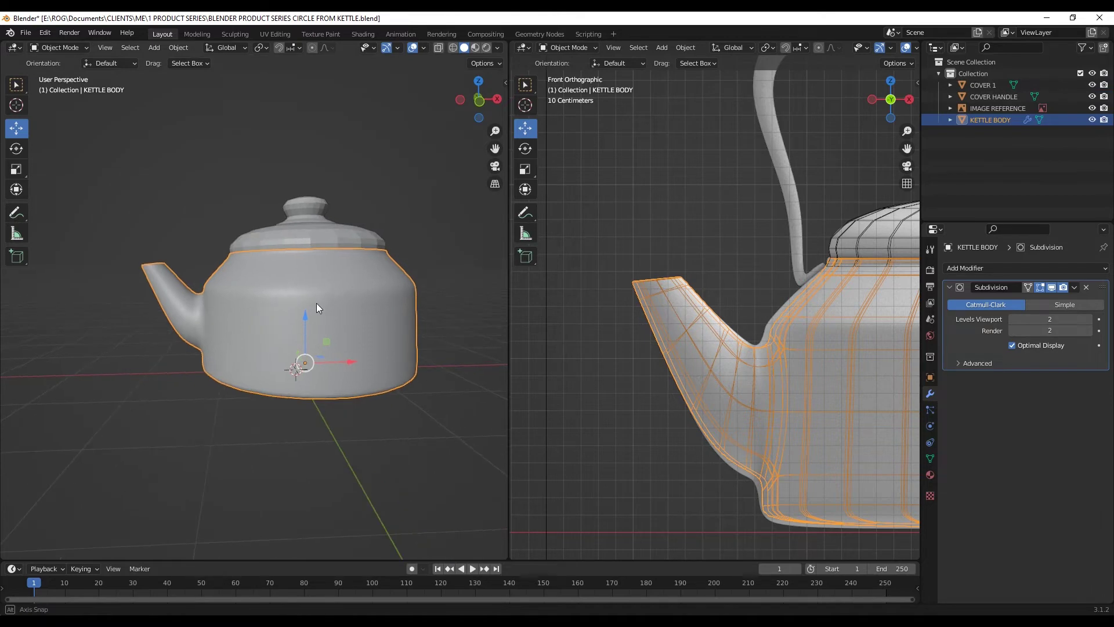
Add a Subdivision Surface modifier to COVER 1
{"action": "left_click", "coordinate": [983, 85]}
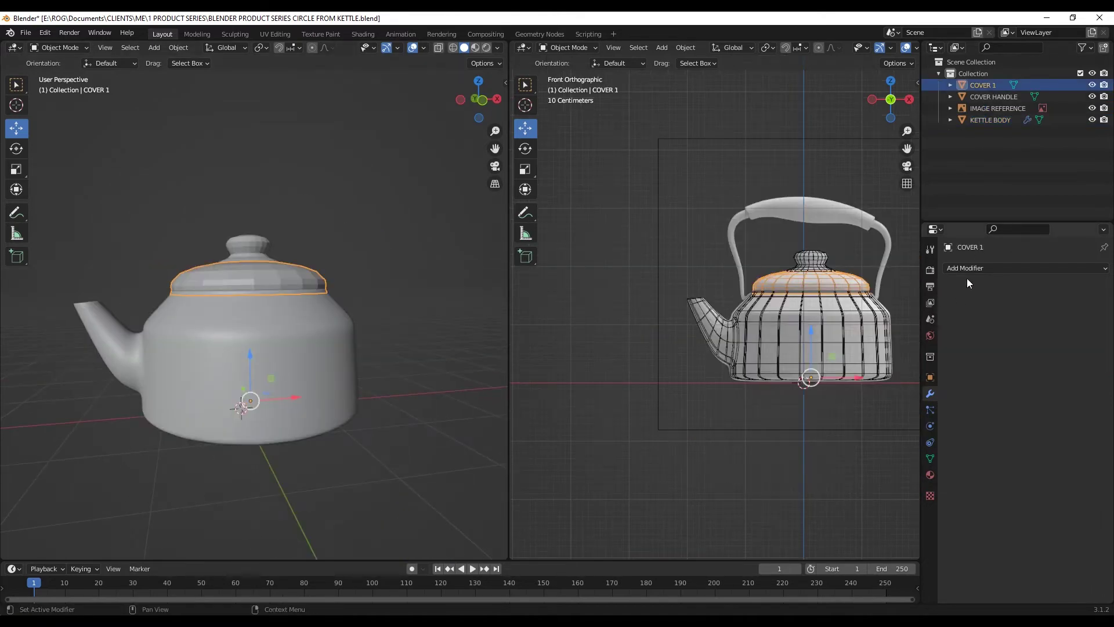
{"action": "left_click", "coordinate": [967, 268]}
{"action": "key", "text": "Escape"}
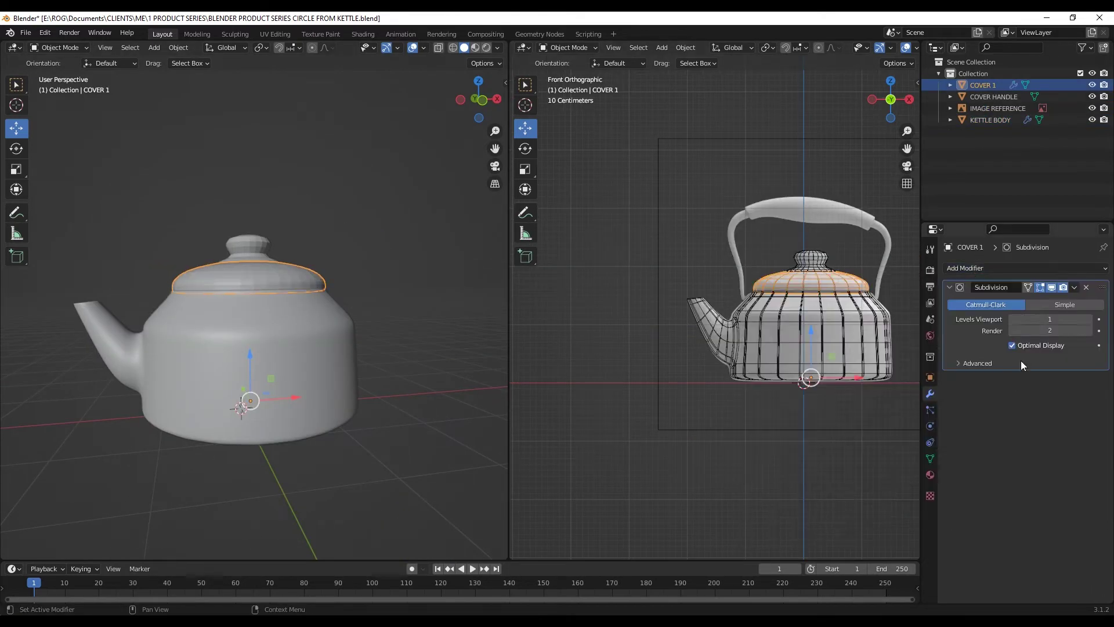
Set COVER 1's subdivision viewport level to 2 and add a Subdivision Surface modifier with viewport level 2 to COVER HANDLE
{"action": "left_click", "coordinate": [994, 96]}
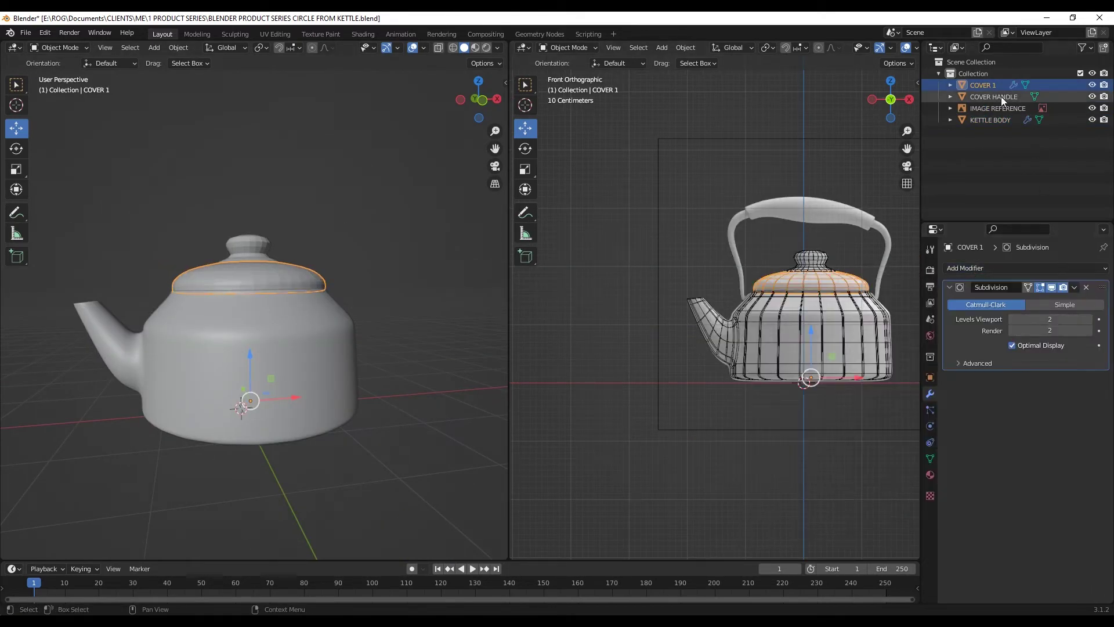
{"action": "left_click", "coordinate": [977, 268]}
{"action": "left_click", "coordinate": [882, 480]}
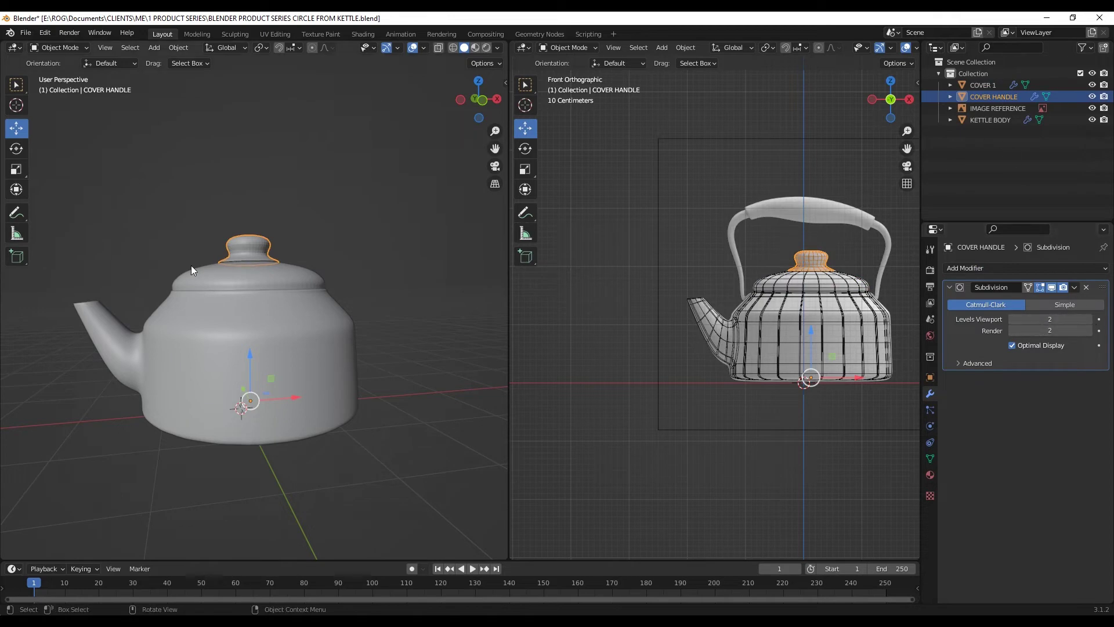
Hide COVER HANDLE and COVER 1's subdivision in the viewport, and open COVER 1 in Edit Mode
{"action": "left_click", "coordinate": [248, 275]}
{"action": "right_click", "coordinate": [248, 275]}
{"action": "key", "text": "Escape"}
{"action": "scroll", "coordinate": [231, 259], "scroll_direction": "up", "scroll_amount": 3}
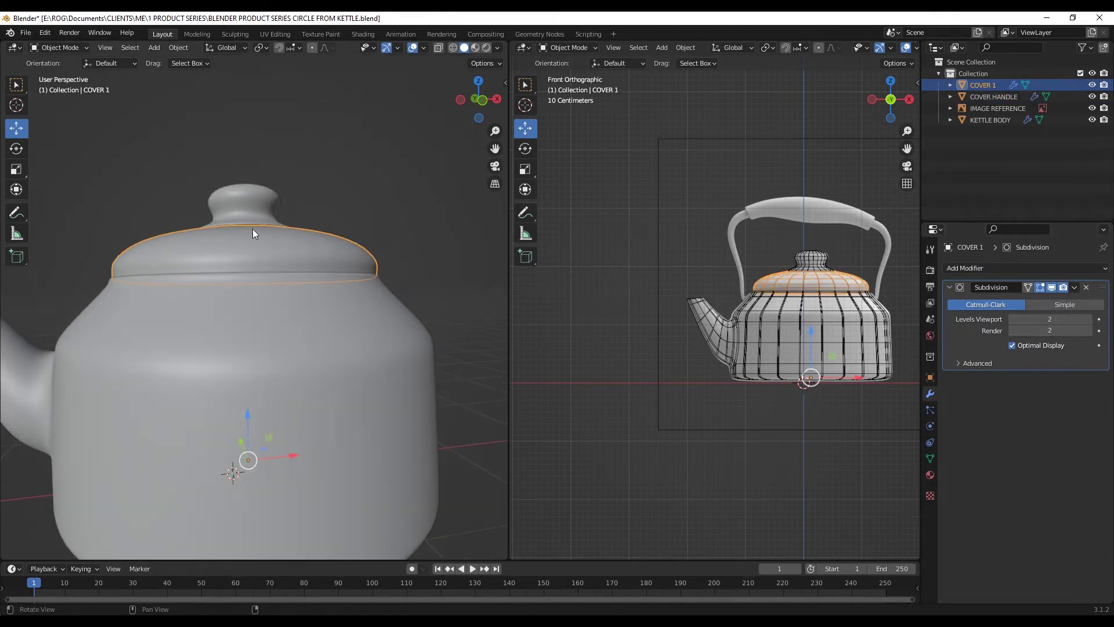
{"action": "middle_click_drag", "start_coordinate": [252, 228], "coordinate": [254, 256]}
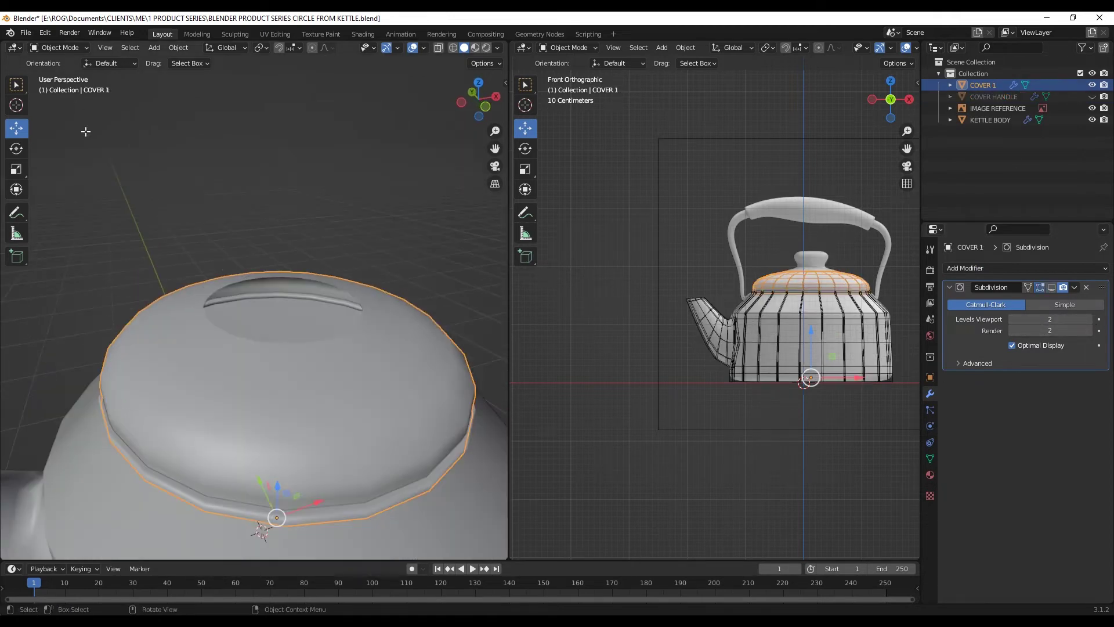
{"action": "key", "text": "Tab"}
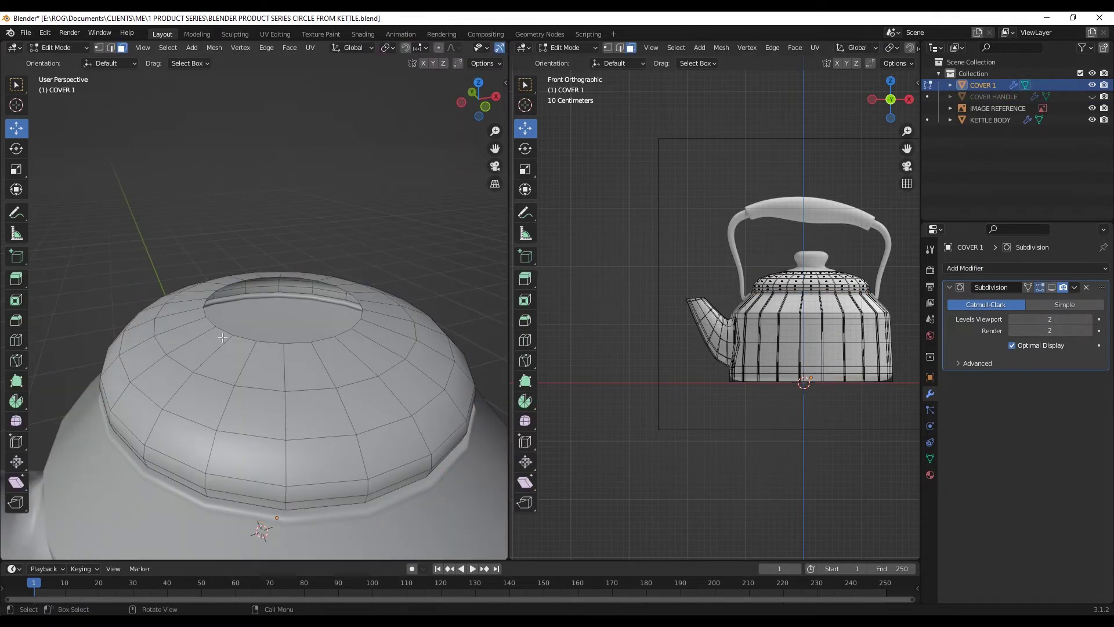
Select the edge loop around the lid's top opening, fill it with a face and poke that face
{"action": "middle_click_drag", "start_coordinate": [86, 132], "coordinate": [197, 366]}
{"action": "key", "text": "2"}
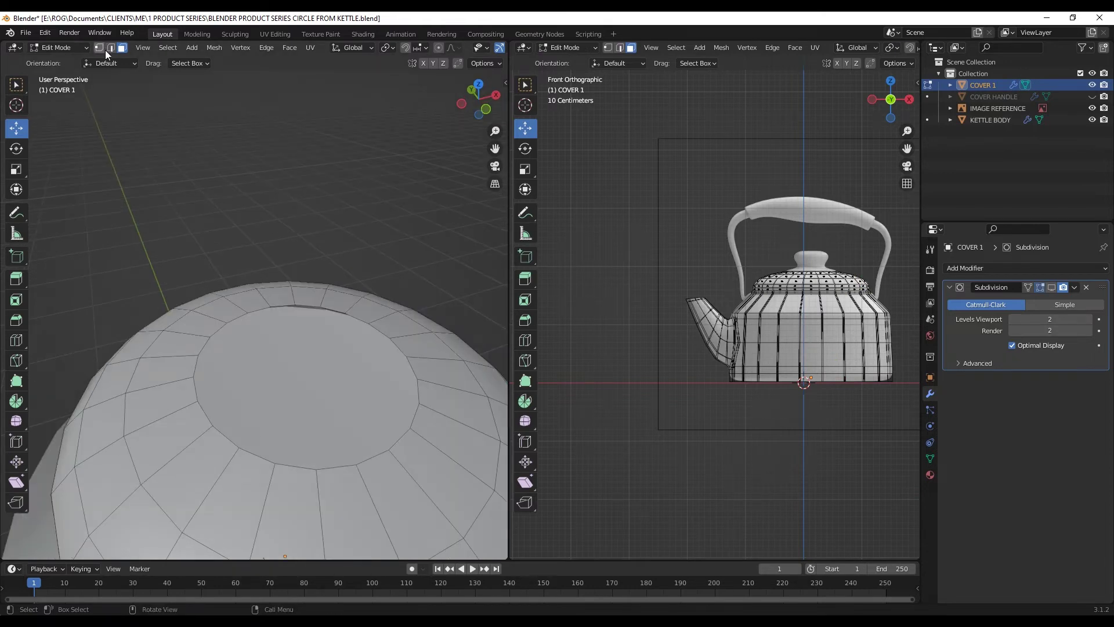
{"action": "left_click", "coordinate": [196, 367], "text": "alt"}
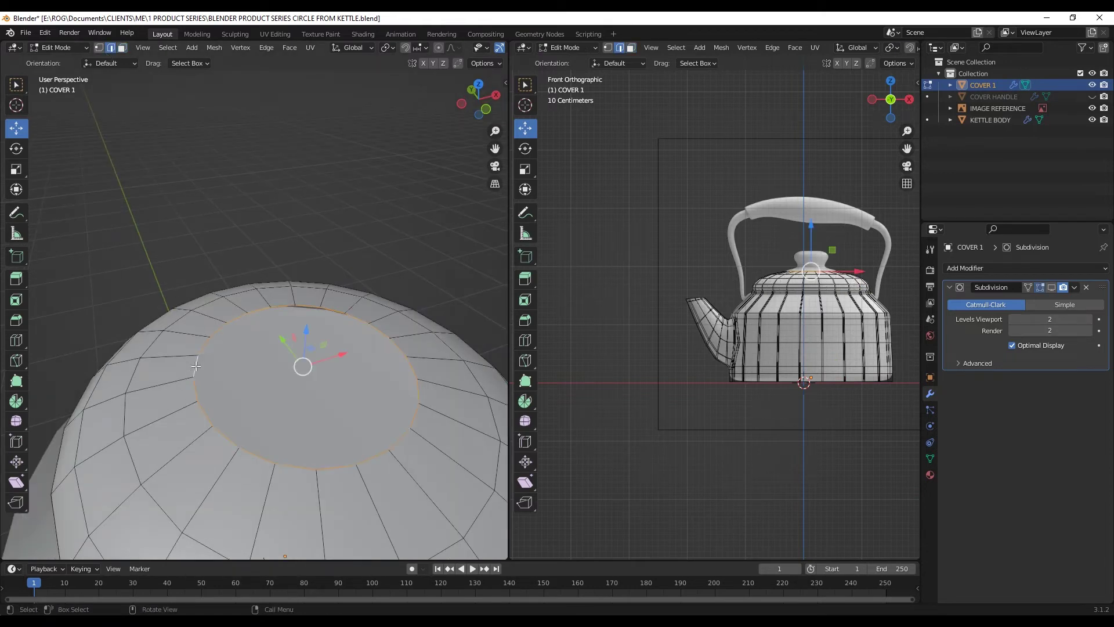
{"action": "key", "text": "f"}
{"action": "key", "text": "3"}
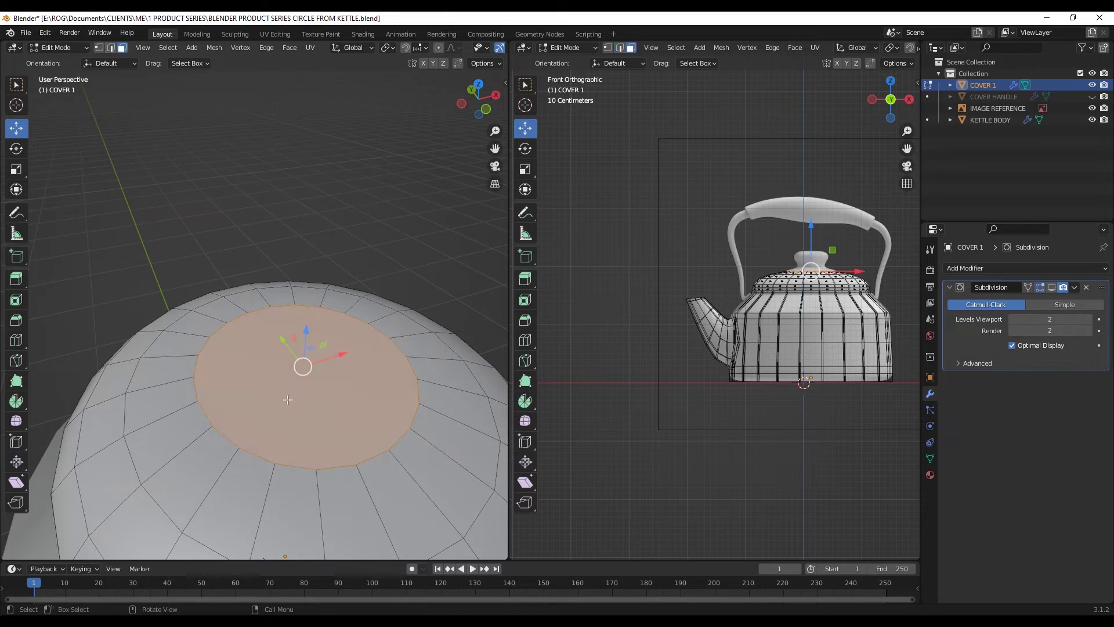
{"action": "right_click", "coordinate": [196, 367]}
{"action": "left_click", "coordinate": [259, 434]}
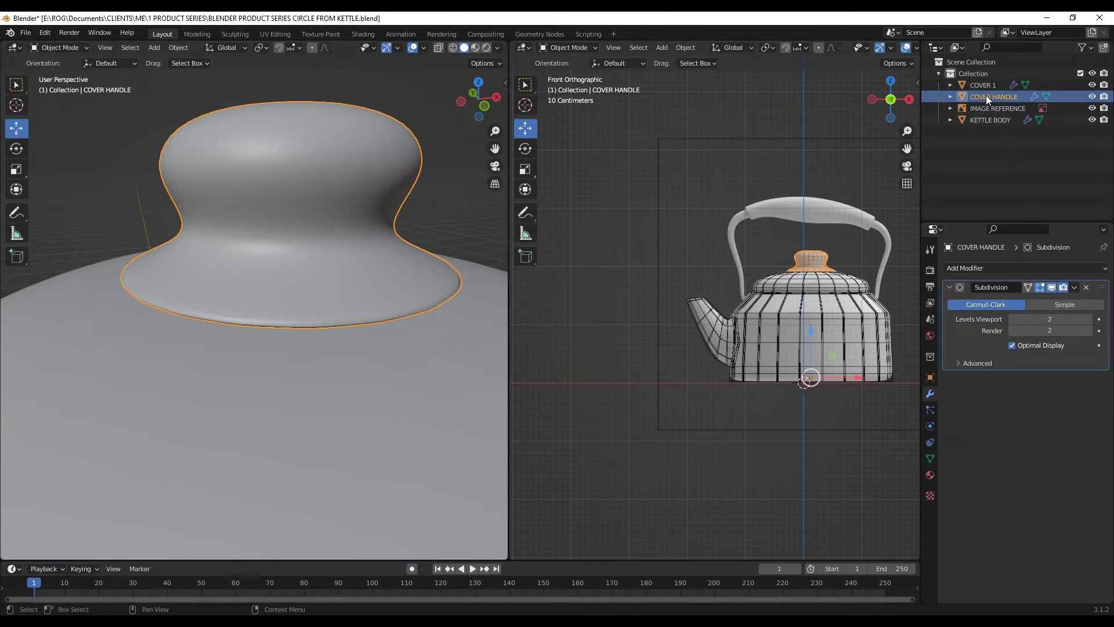
Add a loop cut near the bottom rim of COVER HANDLE to sharpen its base edge, and return to Object Mode
{"action": "key", "text": "Tab"}
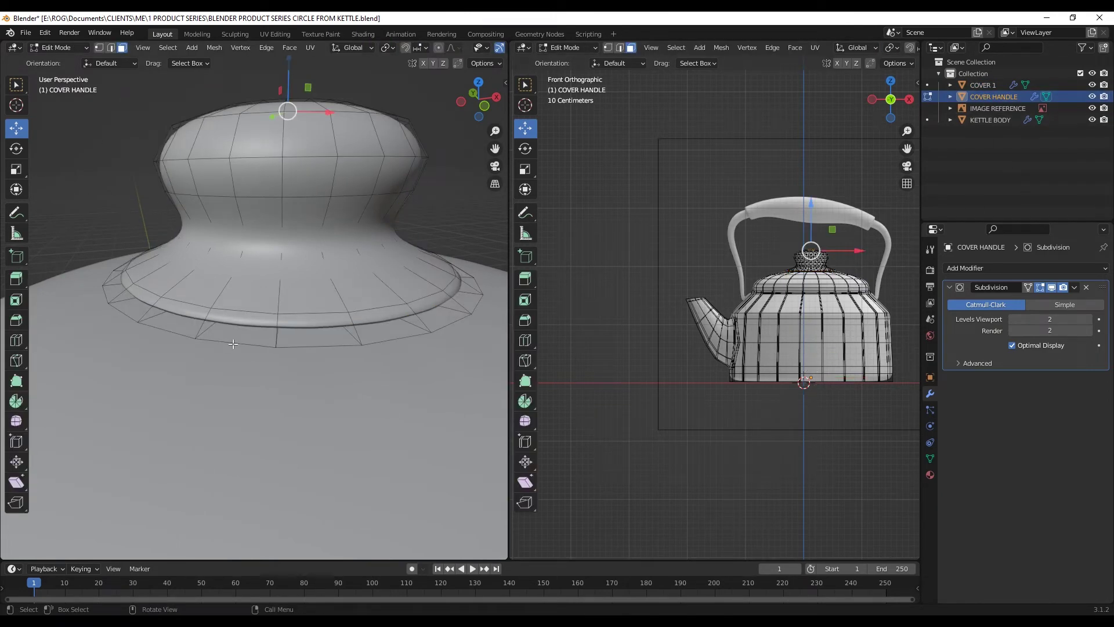
{"action": "key", "text": "ctrl+r"}
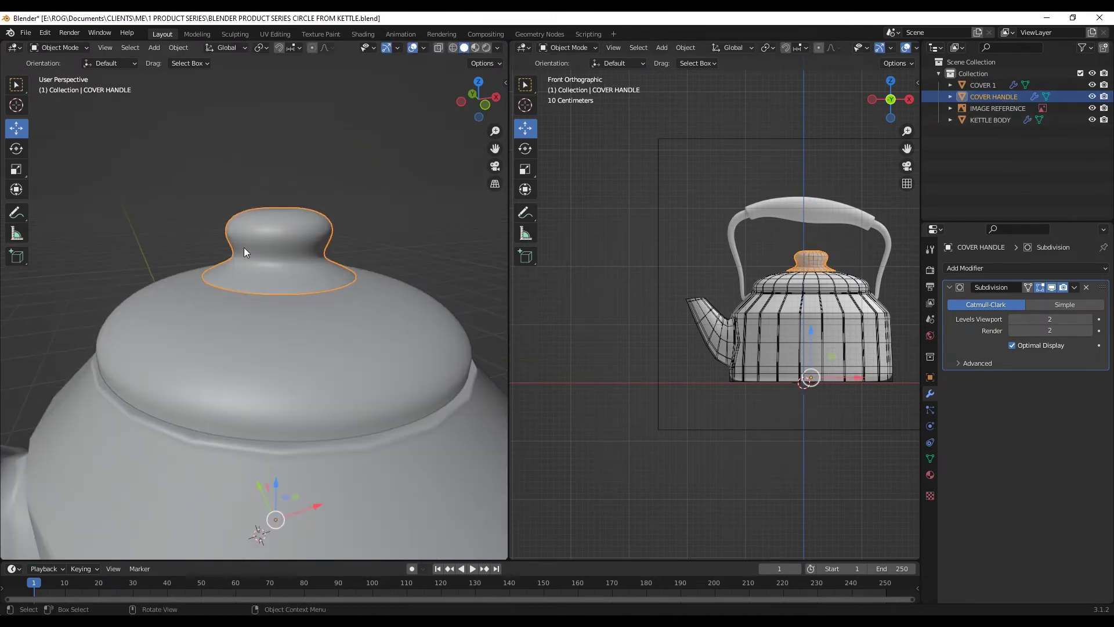
{"action": "scroll", "coordinate": [245, 247], "scroll_direction": "up", "scroll_amount": 5}
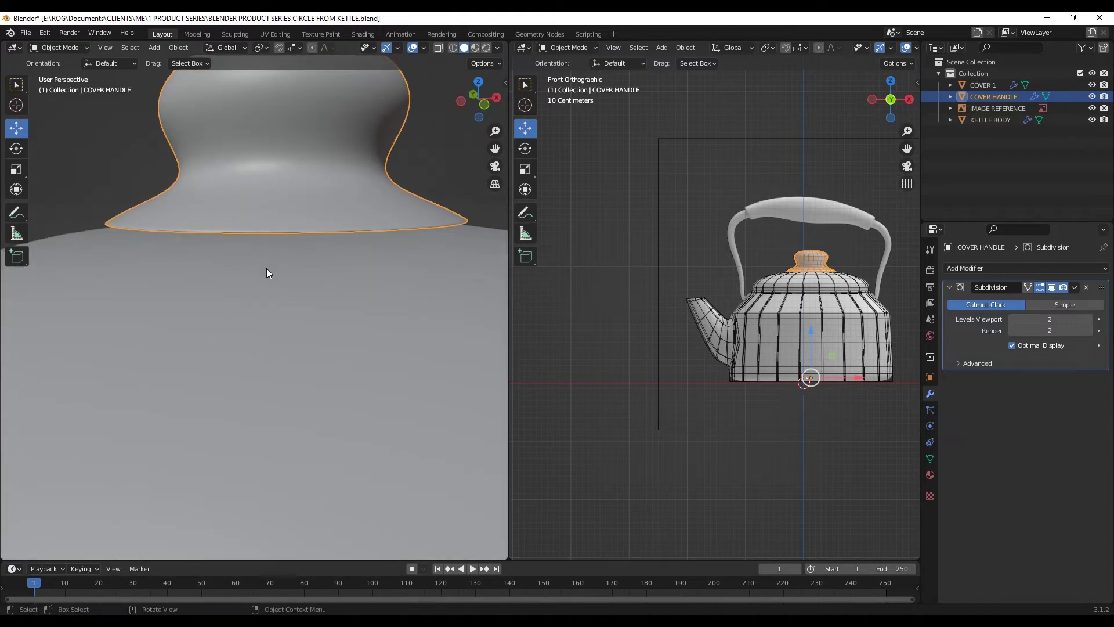
{"action": "scroll", "coordinate": [294, 360], "scroll_direction": "down", "scroll_amount": 5}
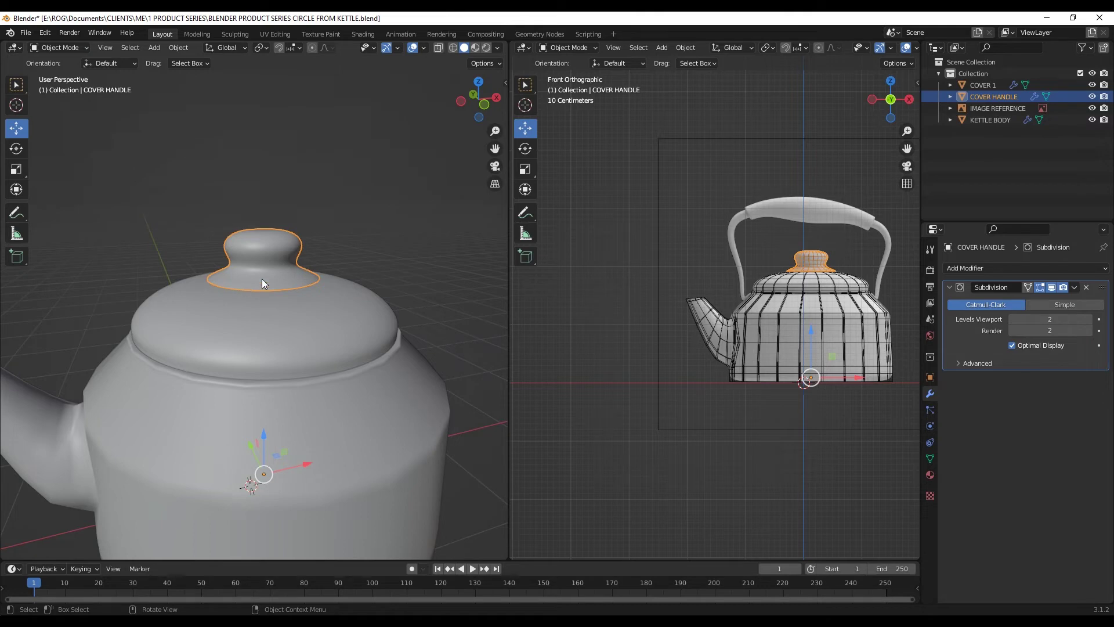
Set COVER HANDLE's origin to its geometry and lower the knob slightly onto the lid
{"action": "scroll", "coordinate": [264, 272], "scroll_direction": "up", "scroll_amount": 2}
{"action": "right_click", "coordinate": [261, 238]}
{"action": "mouse_move", "coordinate": [259, 279]}
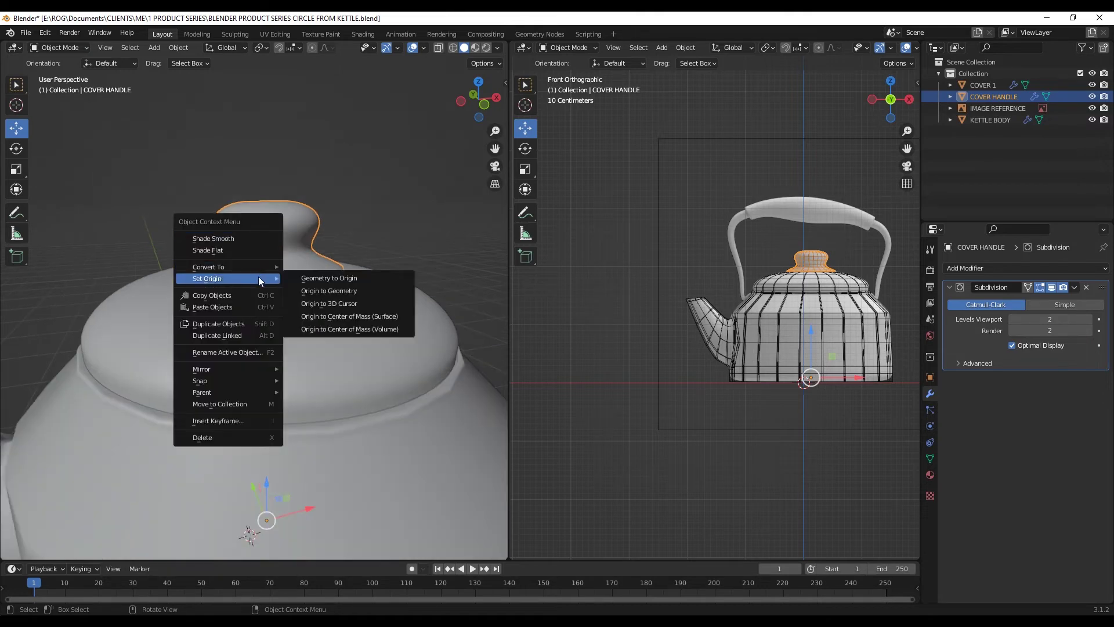
{"action": "left_click", "coordinate": [329, 290]}
{"action": "scroll", "coordinate": [331, 290], "scroll_direction": "up", "scroll_amount": 3}
{"action": "left_click_drag", "start_coordinate": [271, 158], "coordinate": [271, 163]}
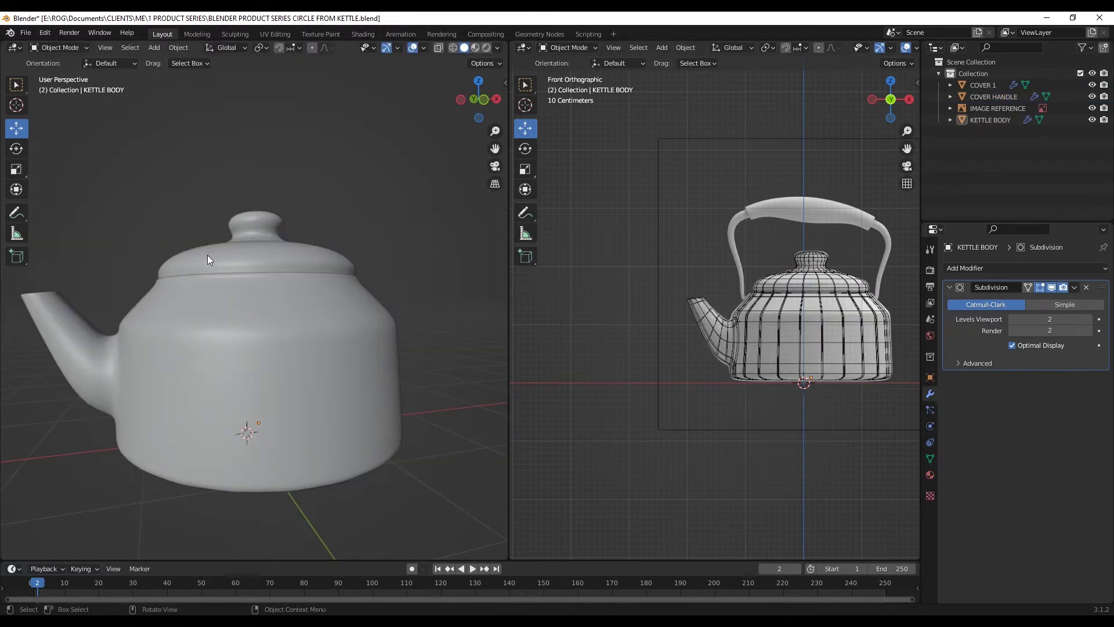
Add a cylinder mesh with 8 vertices to the main Collection
{"action": "scroll", "coordinate": [871, 302], "scroll_direction": "up", "scroll_amount": 3}
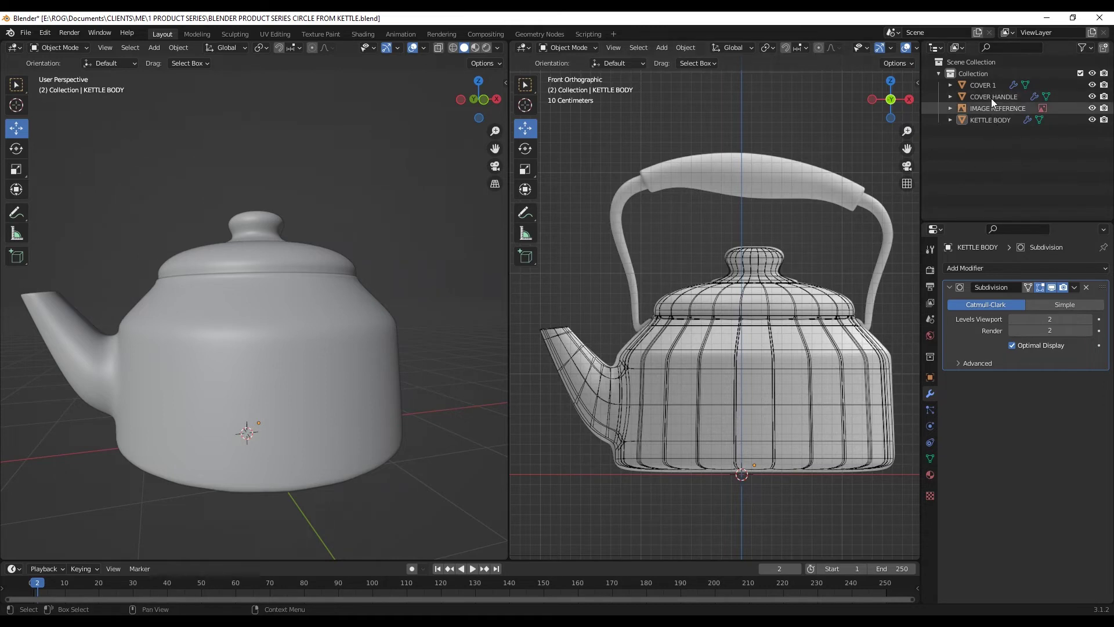
{"action": "left_click", "coordinate": [980, 73]}
{"action": "key", "text": "shift+a"}
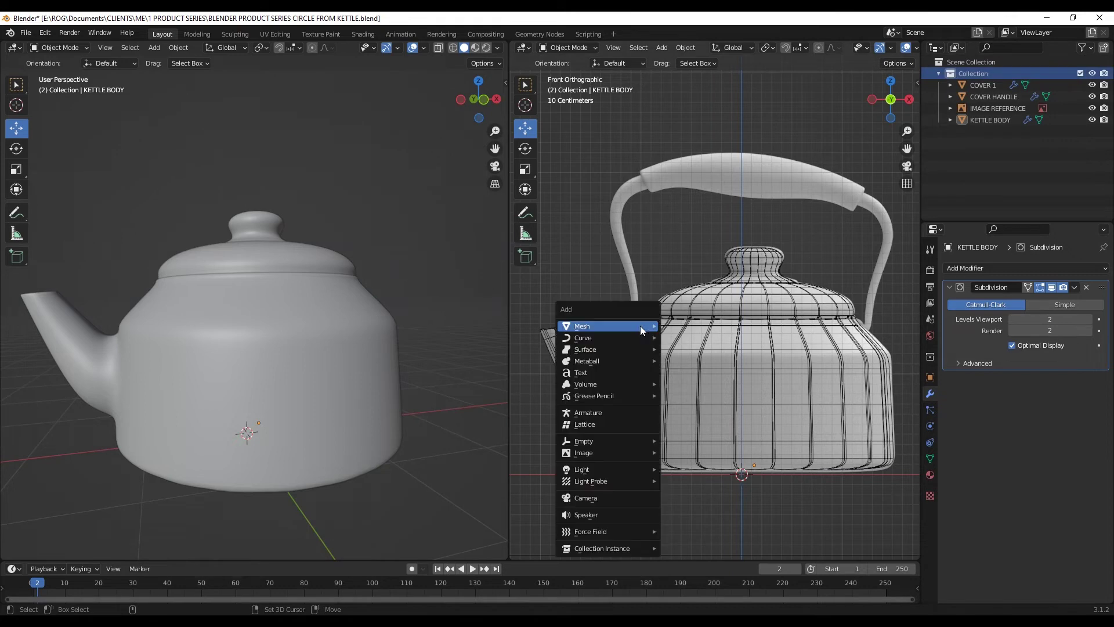
{"action": "mouse_move", "coordinate": [633, 329]}
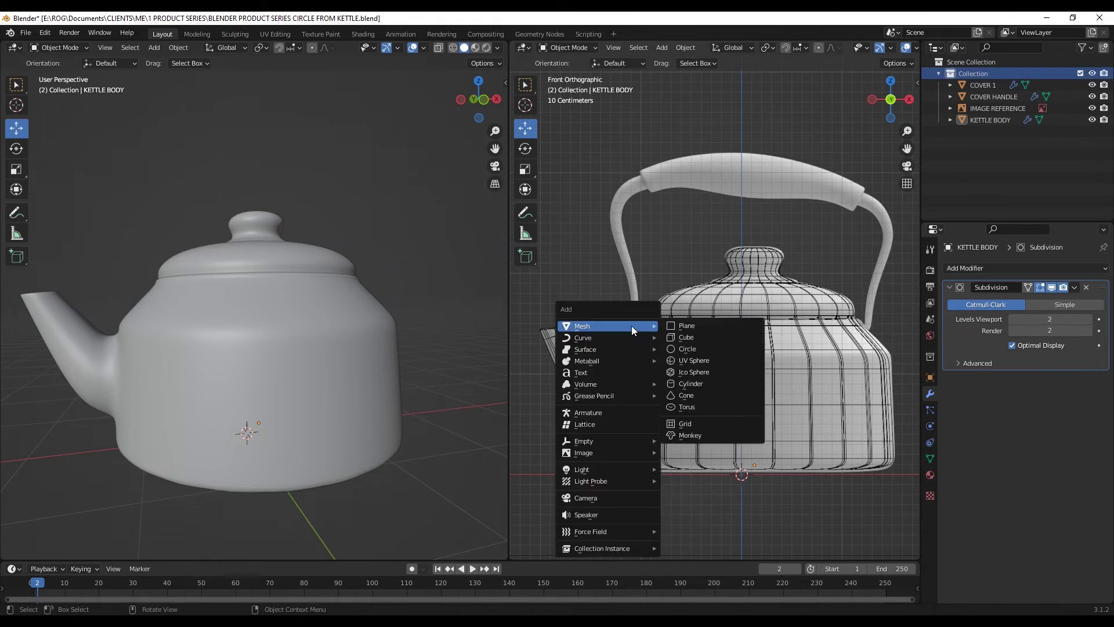
{"action": "left_click", "coordinate": [700, 384]}
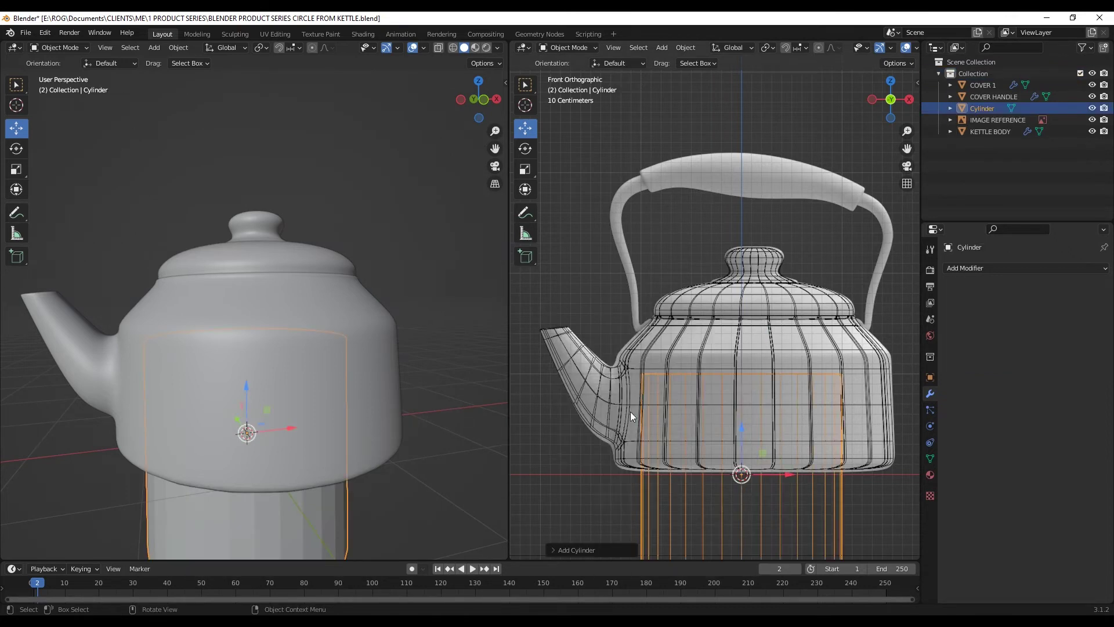
{"action": "left_click", "coordinate": [564, 551]}
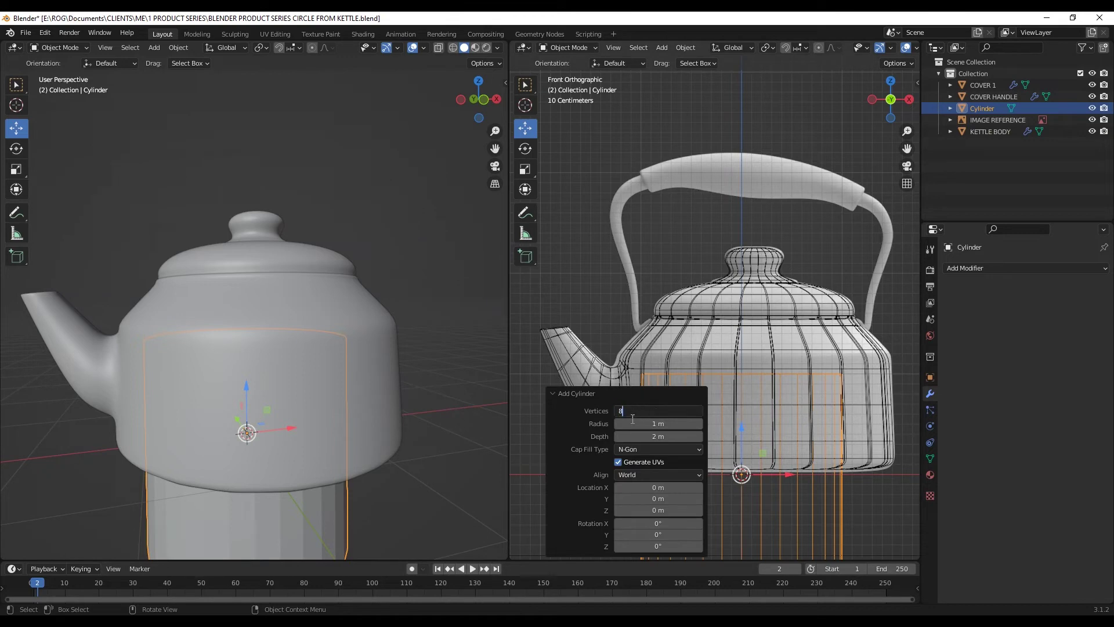
{"action": "key", "text": "Return"}
{"action": "left_click", "coordinate": [564, 395]}
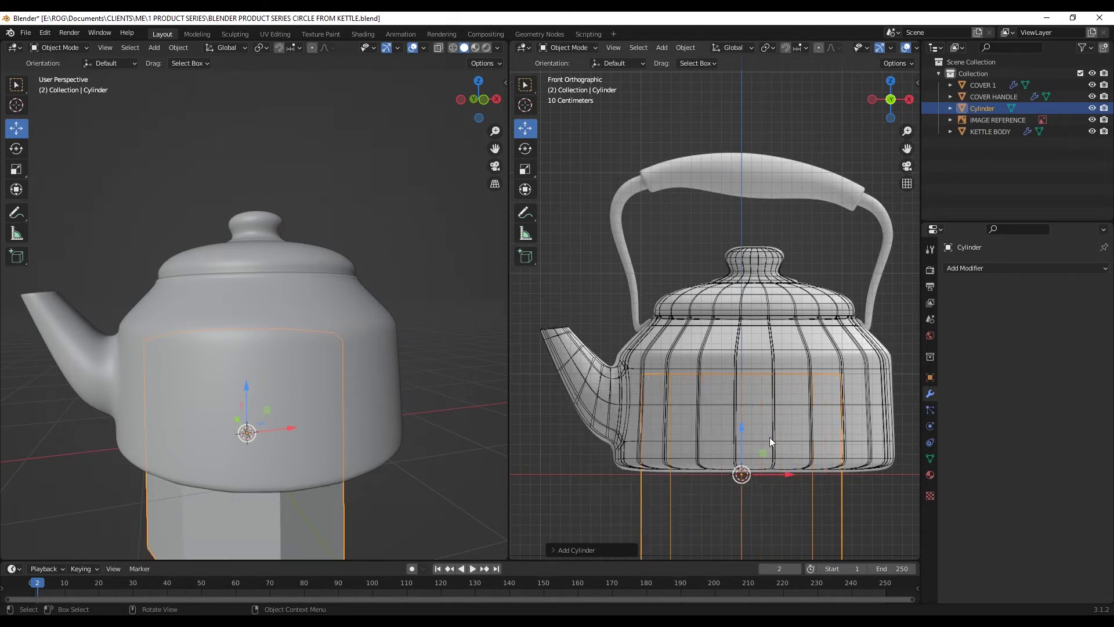
Scale the cylinder down and move it onto the left arm of the kettle handle in the front reference
{"action": "key", "text": "s"}
{"action": "left_click", "coordinate": [762, 455]}
{"action": "left_click_drag", "start_coordinate": [762, 456], "coordinate": [637, 220]}
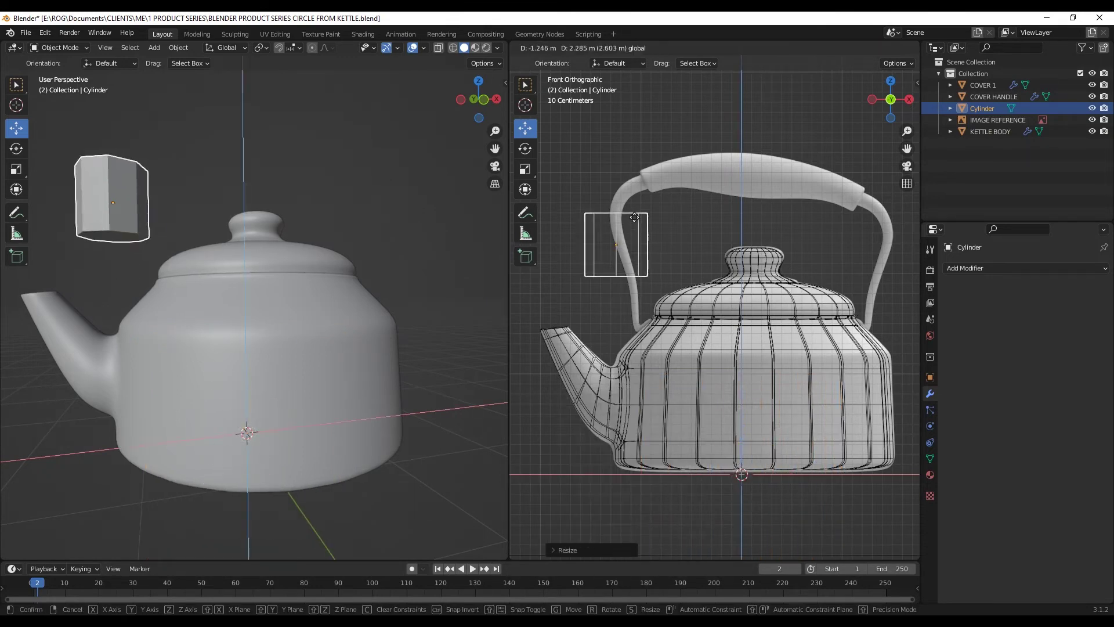
{"action": "scroll", "coordinate": [649, 264], "scroll_direction": "up", "scroll_amount": 4}
{"action": "scroll", "coordinate": [649, 263], "scroll_direction": "up", "scroll_amount": 1}
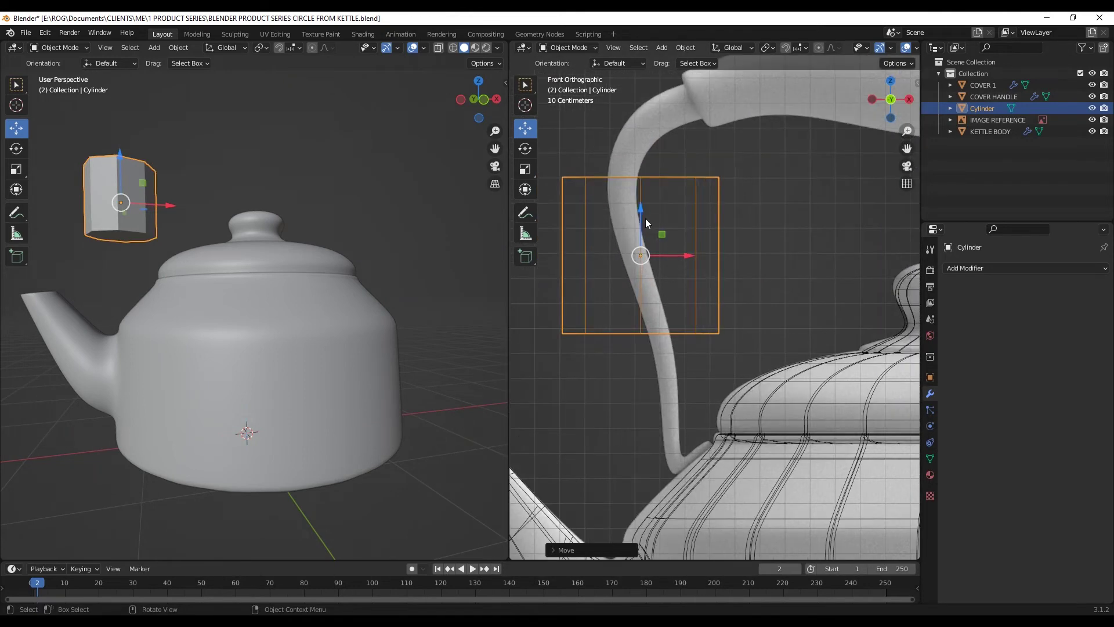
Tilt the cylinder along the handle arm, shrink it to roughly the arm's thickness and shift it sideways onto the arm
{"action": "key", "text": "r"}
{"action": "left_click", "coordinate": [639, 201]}
{"action": "key", "text": "s"}
{"action": "left_click", "coordinate": [632, 251]}
{"action": "scroll", "coordinate": [667, 218], "scroll_direction": "up", "scroll_amount": 2}
{"action": "key", "text": "s"}
{"action": "left_click", "coordinate": [556, 152]}
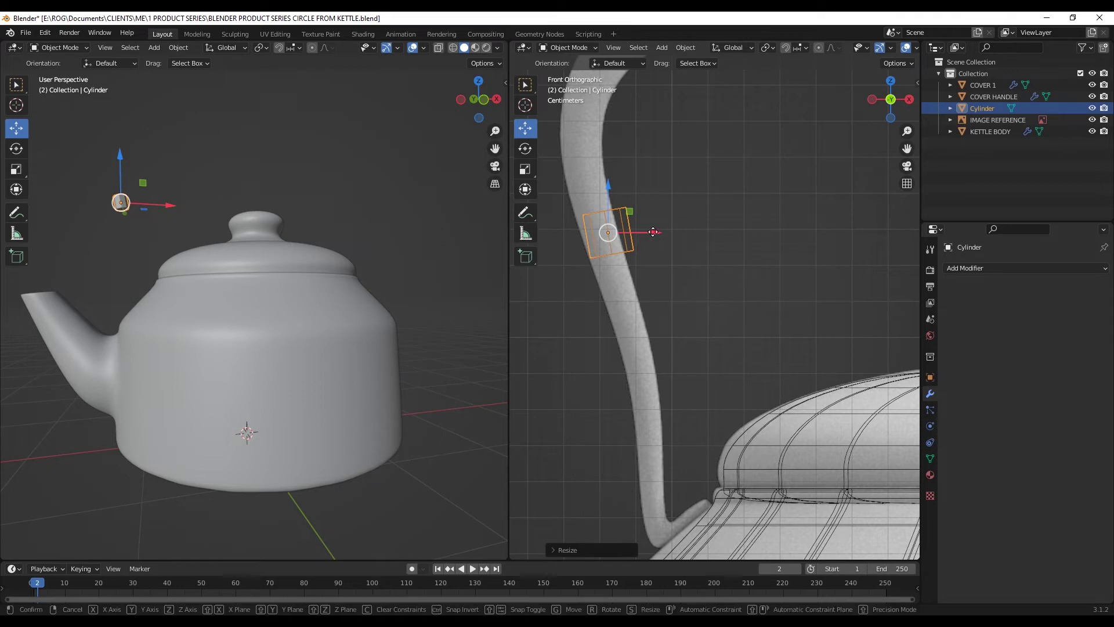
{"action": "left_click_drag", "start_coordinate": [656, 231], "coordinate": [643, 235]}
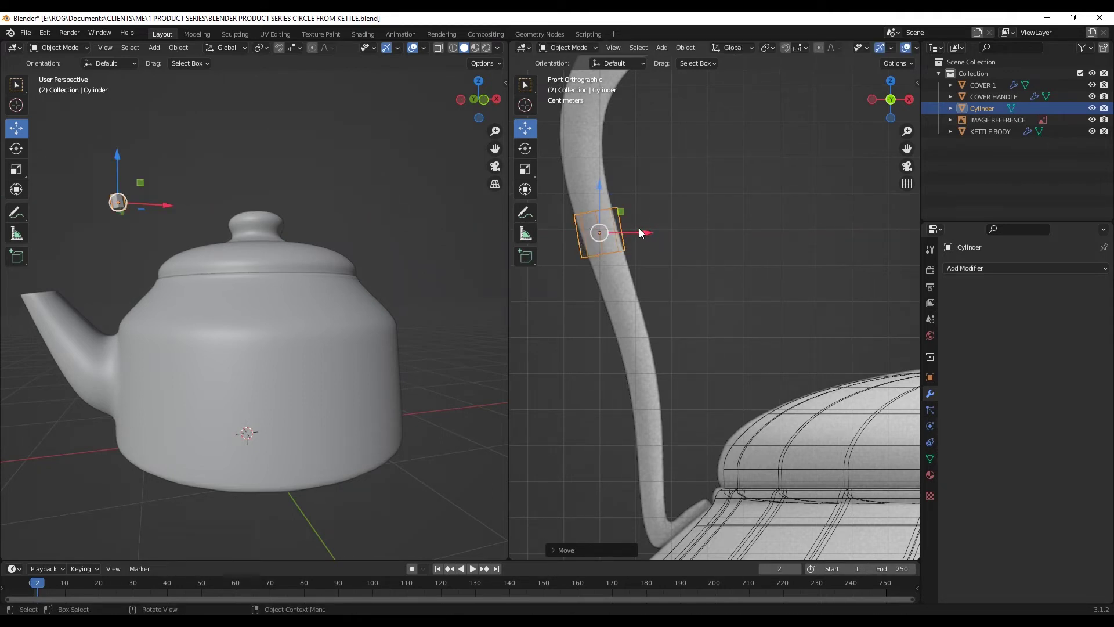
{"action": "key", "text": "s"}
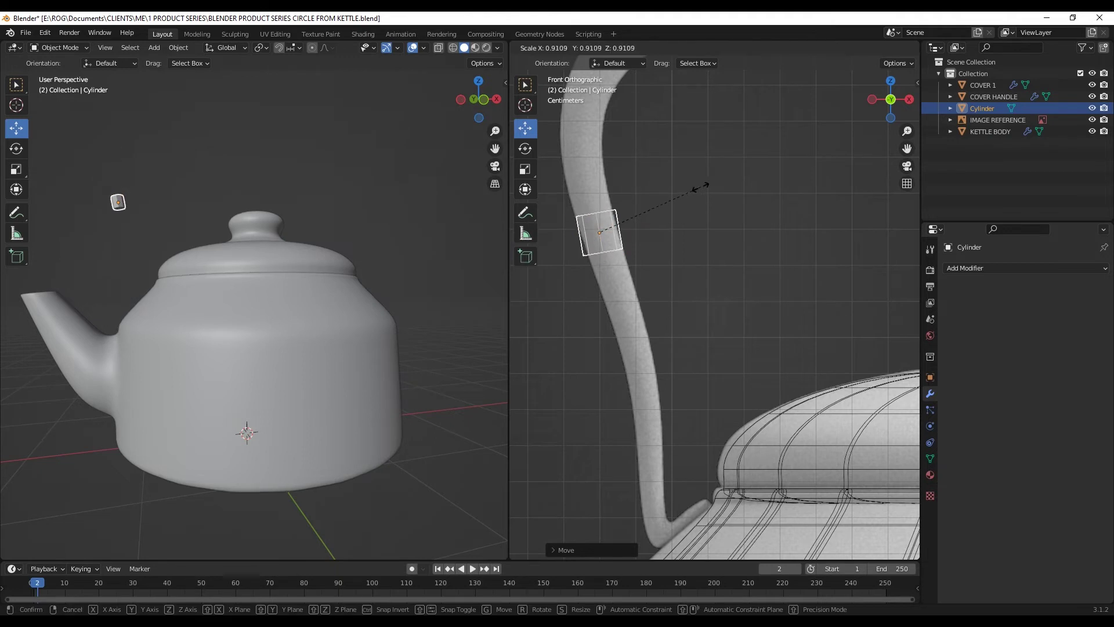
{"action": "left_click", "coordinate": [702, 187]}
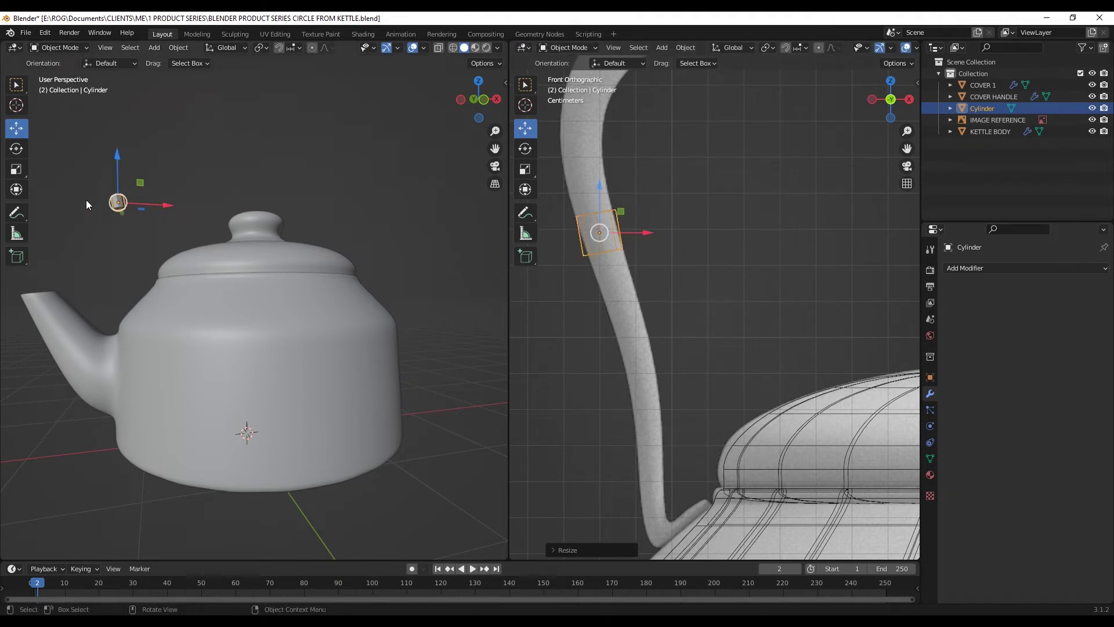
Refine the cylinder's tilt and scale to follow the handle arm's slope and width in the reference
{"action": "scroll", "coordinate": [331, 269], "scroll_direction": "up", "scroll_amount": 2}
{"action": "key", "text": "r"}
{"action": "left_click", "coordinate": [614, 216]}
{"action": "scroll", "coordinate": [586, 212], "scroll_direction": "up", "scroll_amount": 1}
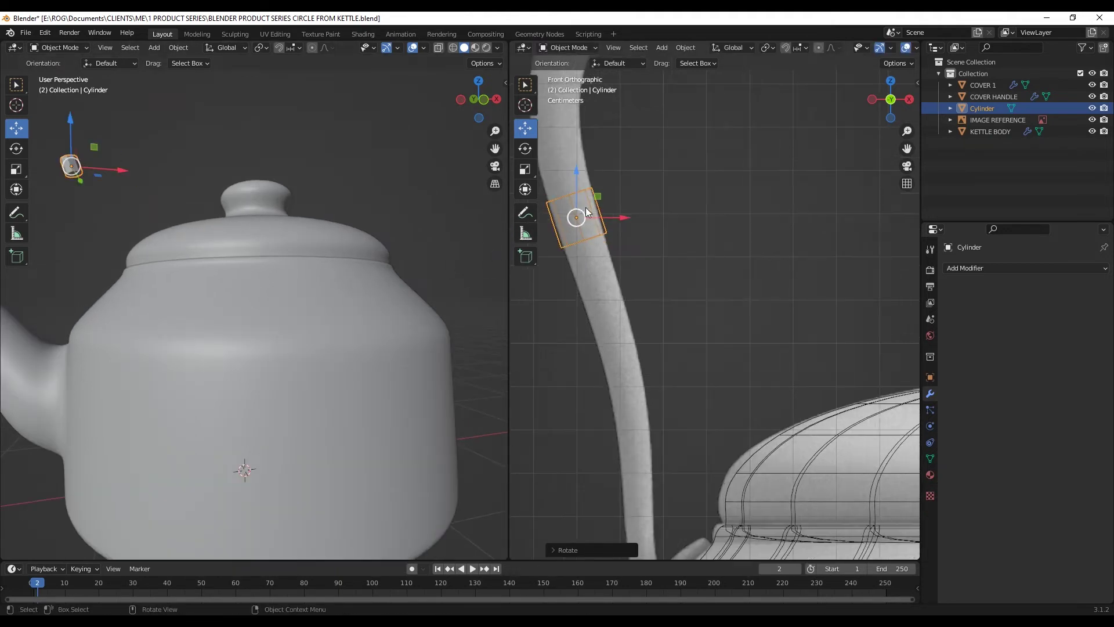
{"action": "key", "text": "s"}
{"action": "left_click", "coordinate": [586, 208]}
{"action": "scroll", "coordinate": [641, 250], "scroll_direction": "down", "scroll_amount": 1}
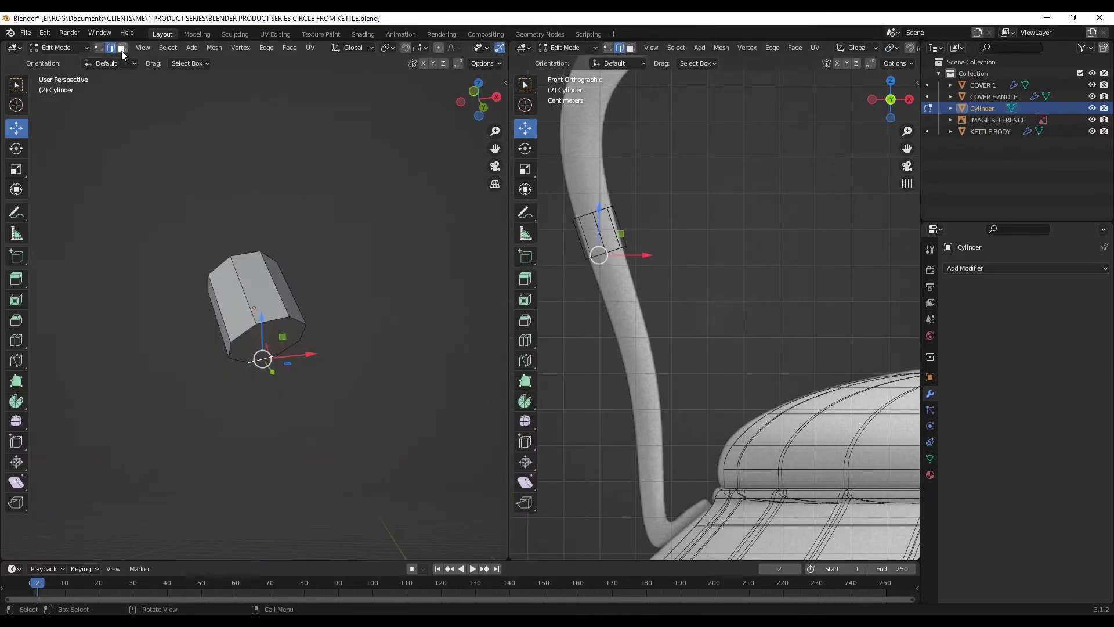
Poke the cylinder's bottom and top cap faces in face select mode
{"action": "left_click", "coordinate": [122, 49]}
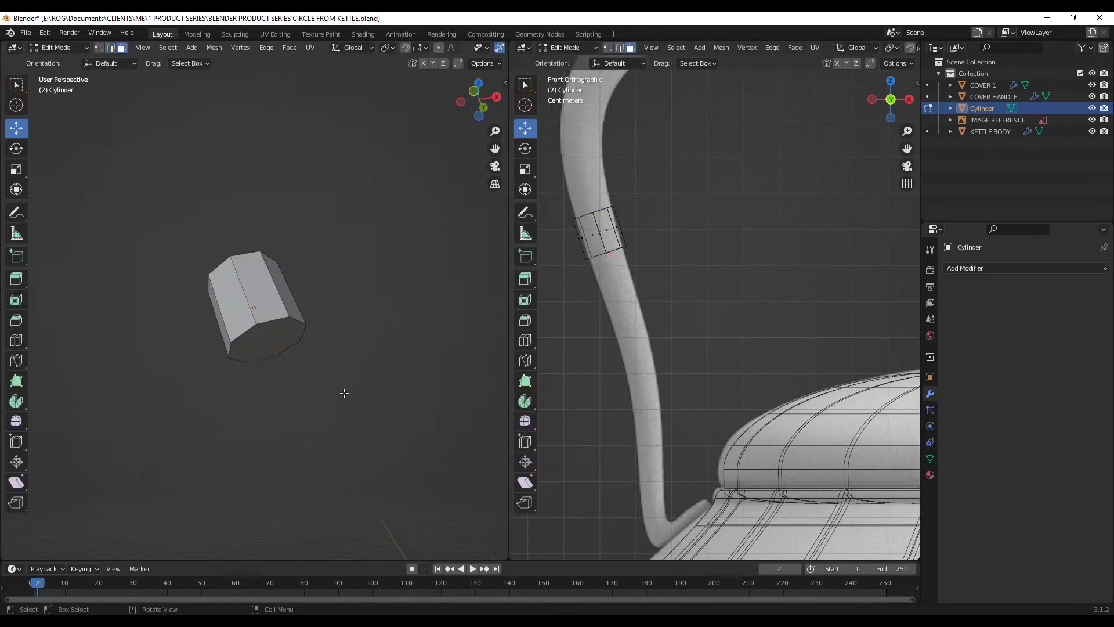
{"action": "left_click", "coordinate": [259, 348]}
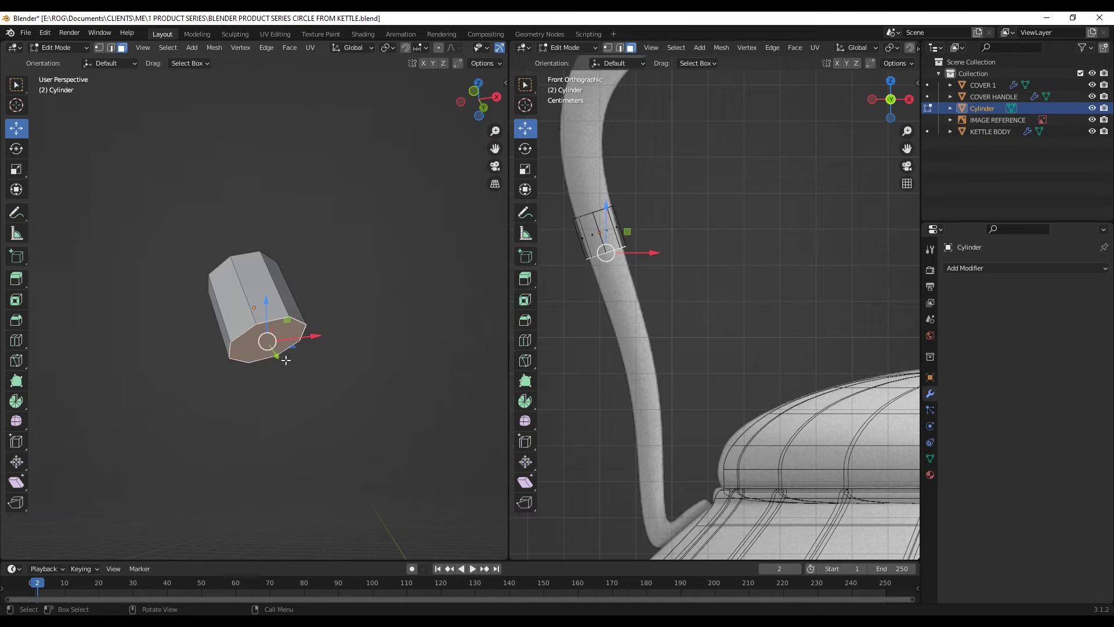
{"action": "right_click", "coordinate": [251, 342]}
{"action": "left_click", "coordinate": [225, 342]}
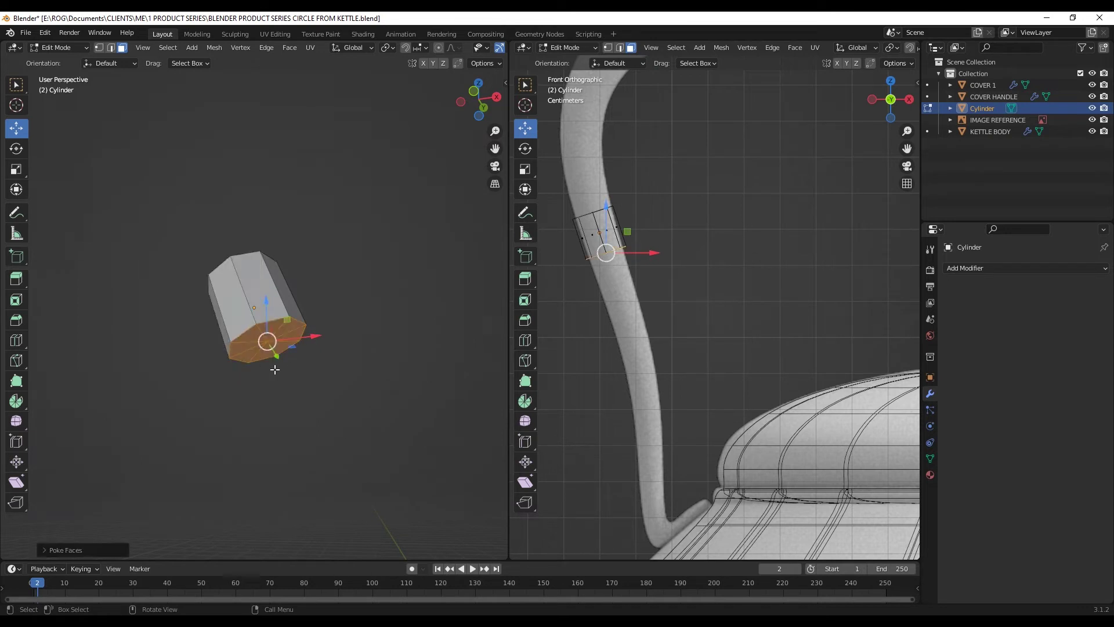
{"action": "middle_click_drag", "start_coordinate": [275, 369], "coordinate": [273, 333]}
{"action": "left_click", "coordinate": [248, 279]}
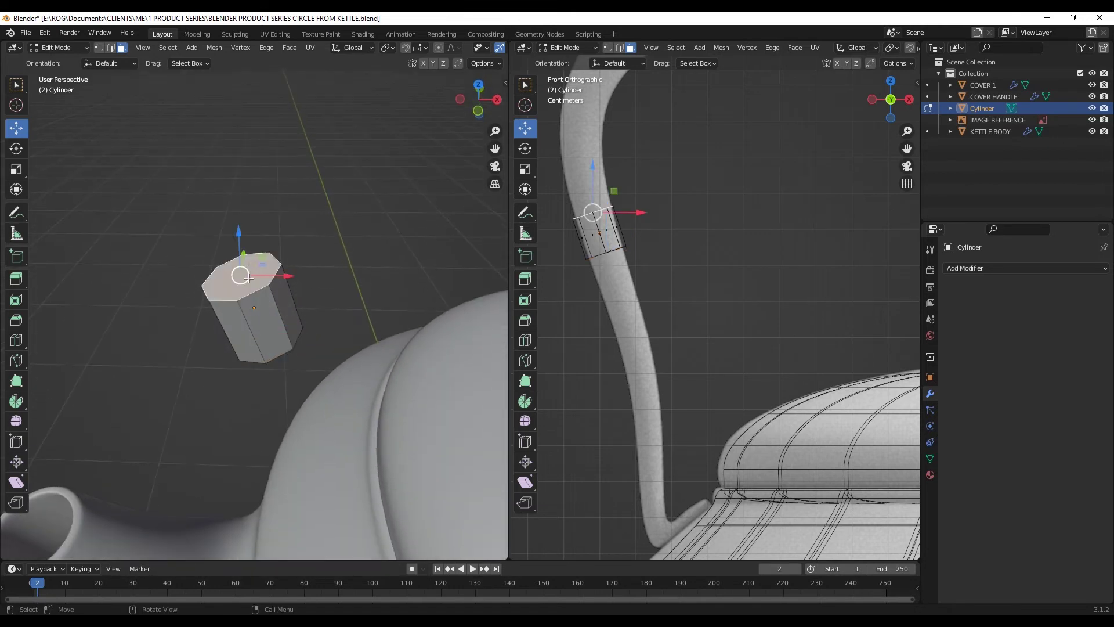
{"action": "right_click", "coordinate": [248, 280]}
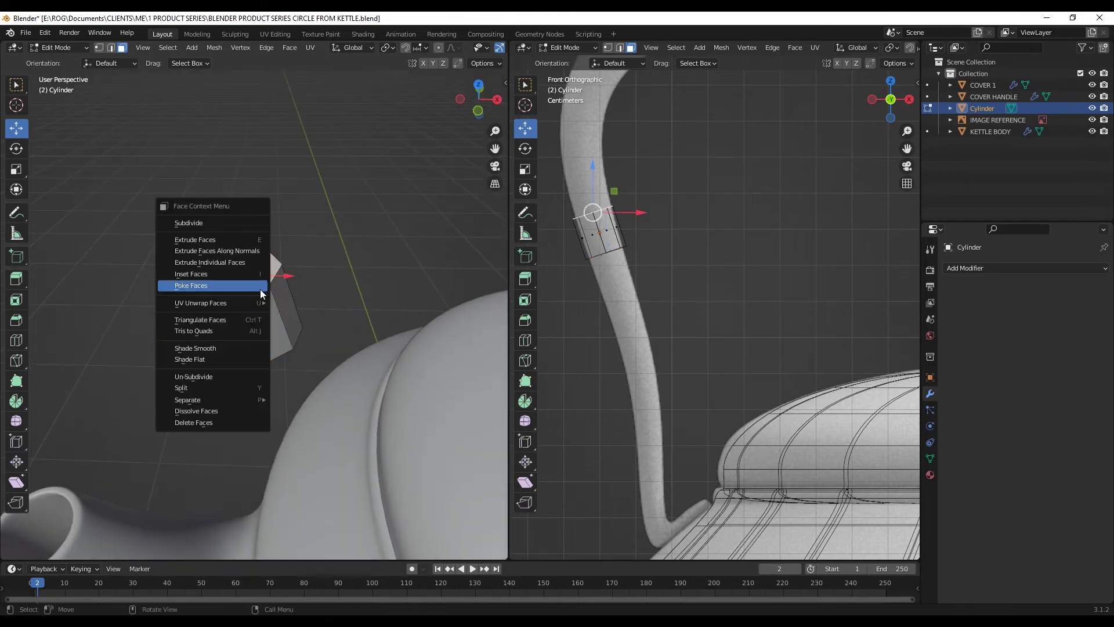
{"action": "left_click", "coordinate": [214, 285]}
{"action": "middle_click_drag", "start_coordinate": [228, 259], "coordinate": [240, 221]}
{"action": "scroll", "coordinate": [634, 212], "scroll_direction": "down", "scroll_amount": 2}
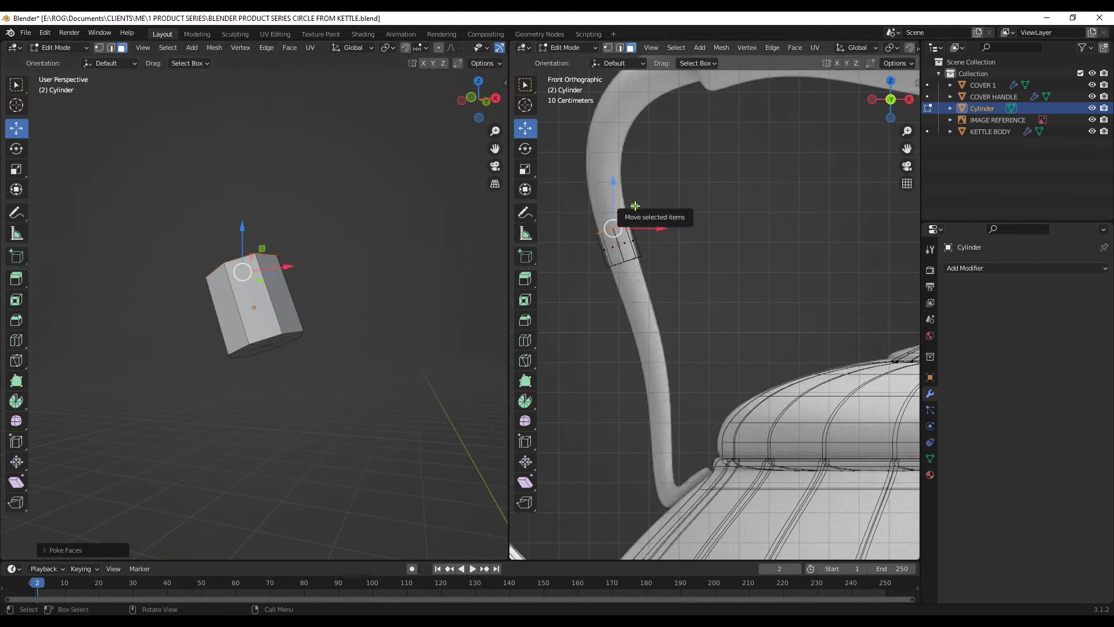
Extrude the cylinder's top cap up the left handle arm, then shift, rotate and scale the new end to match the reference's width
{"action": "key", "text": "e"}
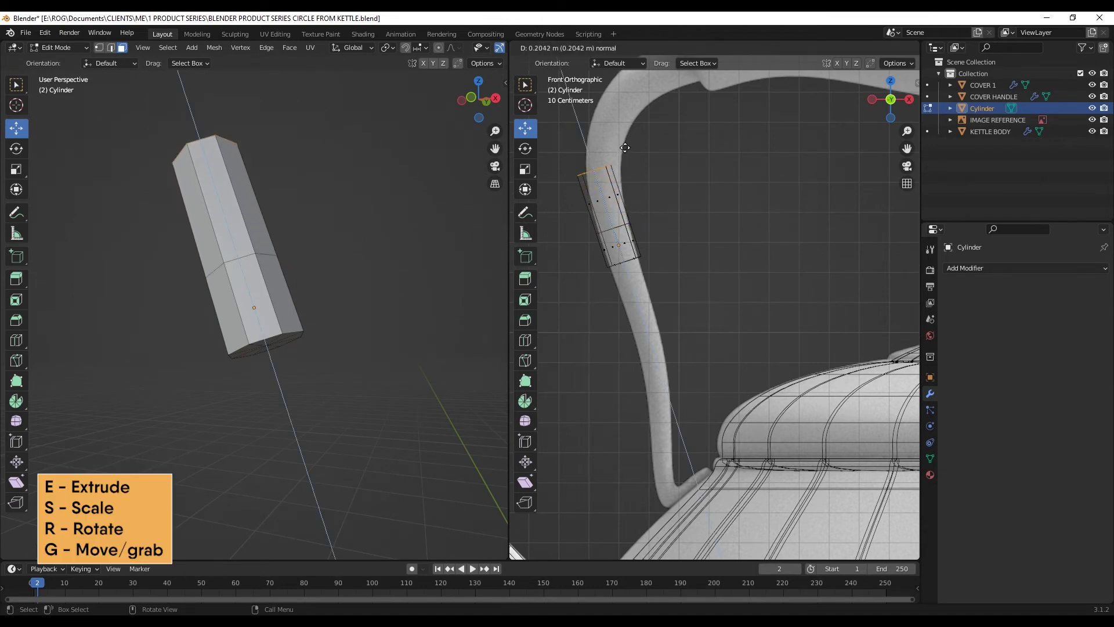
{"action": "left_click", "coordinate": [630, 166]}
{"action": "key", "text": "g"}
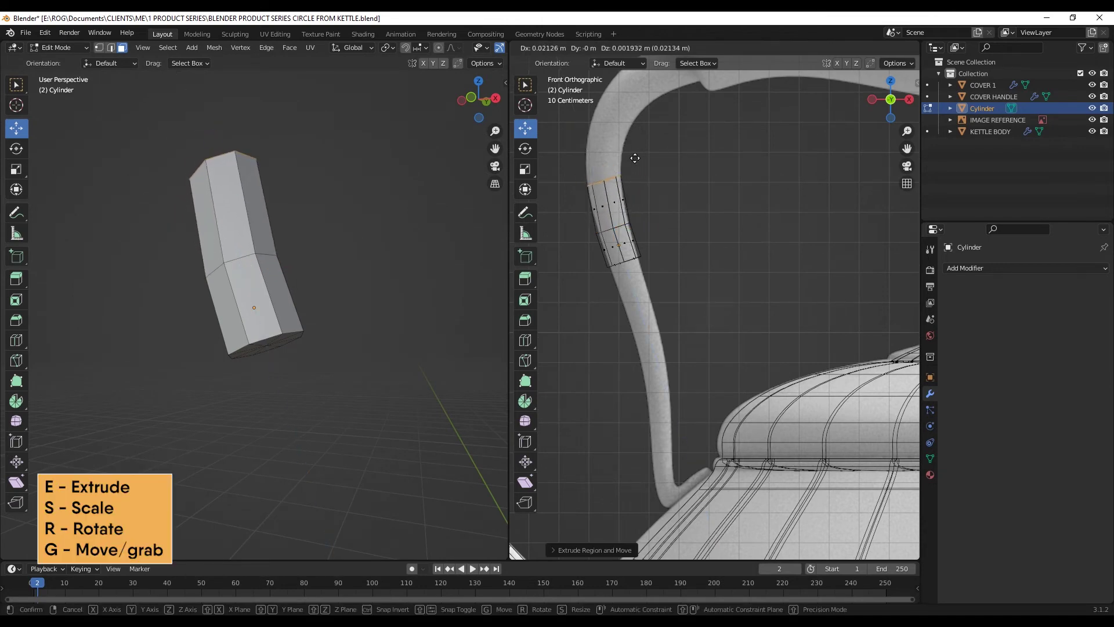
{"action": "left_click", "coordinate": [634, 157]}
{"action": "key", "text": "r"}
{"action": "left_click", "coordinate": [643, 162]}
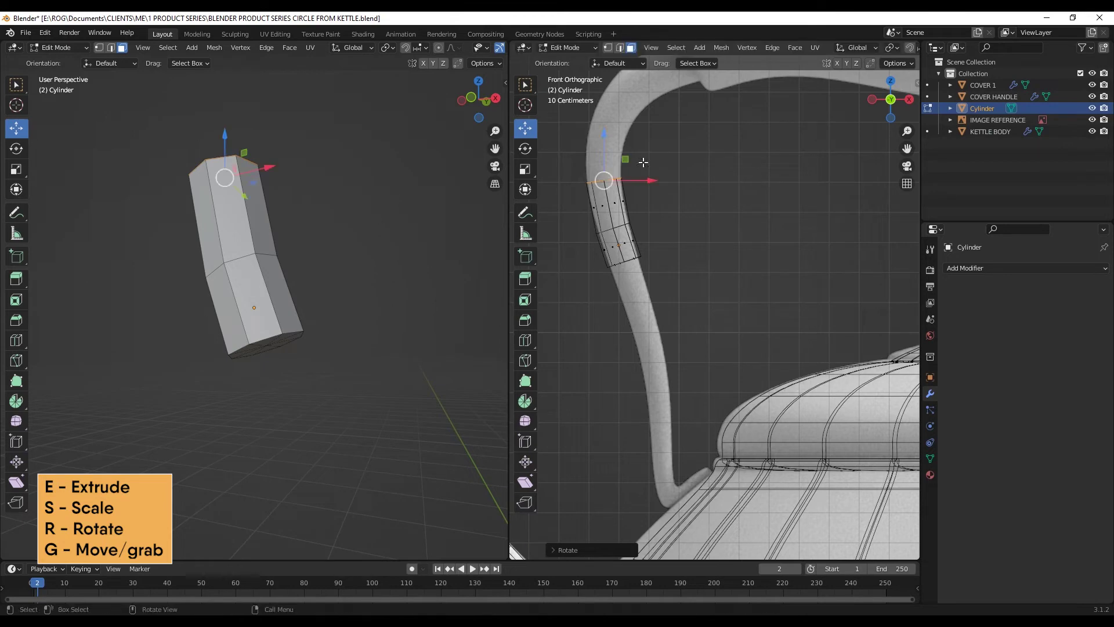
{"action": "key", "text": "s"}
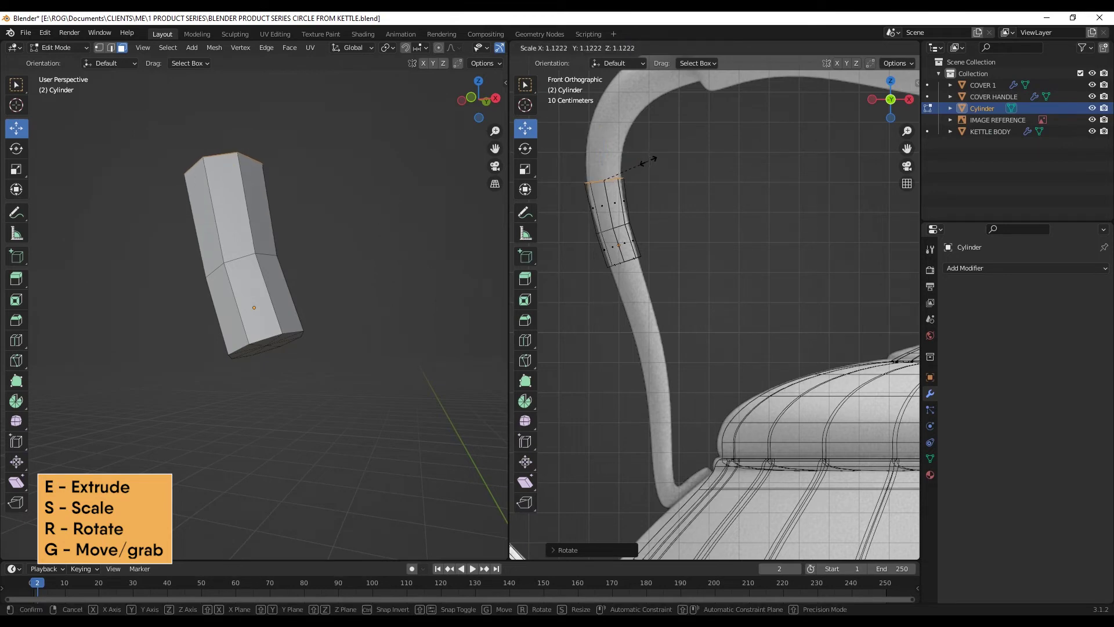
{"action": "left_click", "coordinate": [648, 160]}
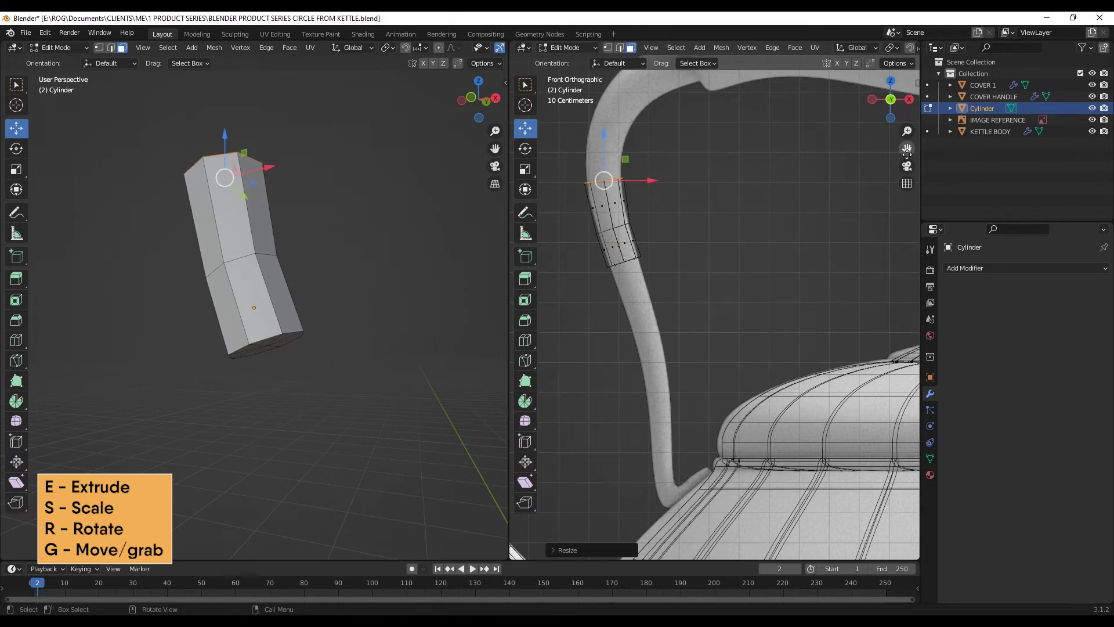
Extrude another section up the left arm into the start of the bend, moving and rotating its end along the curve
{"action": "left_click_drag", "start_coordinate": [907, 149], "coordinate": [895, 230]}
{"action": "key", "text": "e"}
{"action": "left_click", "coordinate": [682, 212]}
{"action": "key", "text": "g"}
{"action": "left_click", "coordinate": [705, 210]}
{"action": "key", "text": "r"}
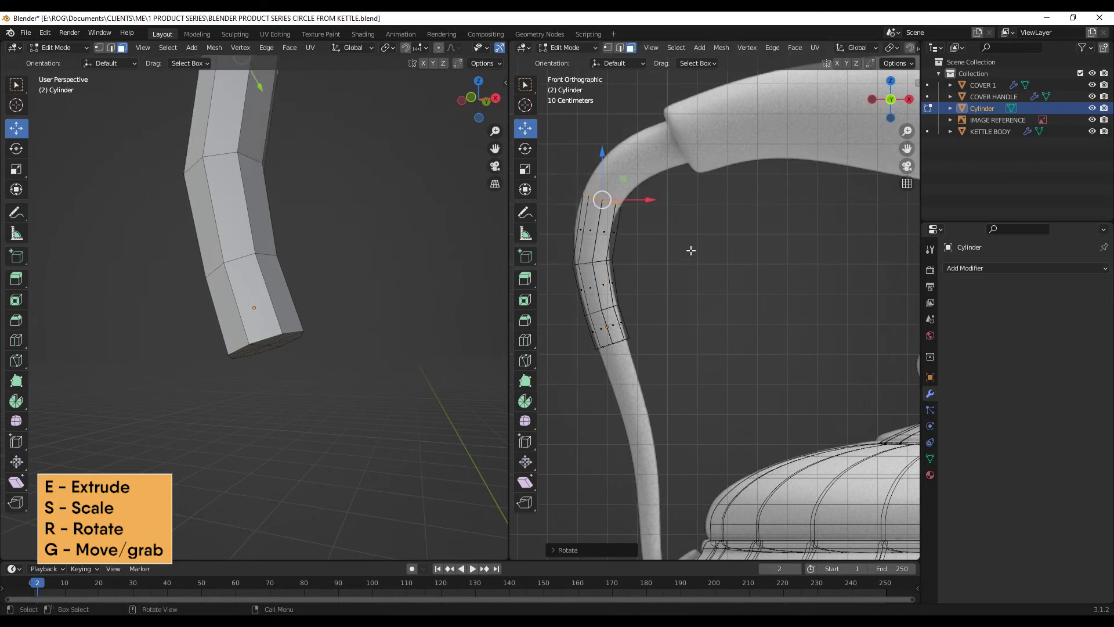
{"action": "left_click", "coordinate": [671, 266]}
Extrude a further section around the upper-left bend, rotating and scaling its end to the arm's outline
{"action": "key", "text": "e"}
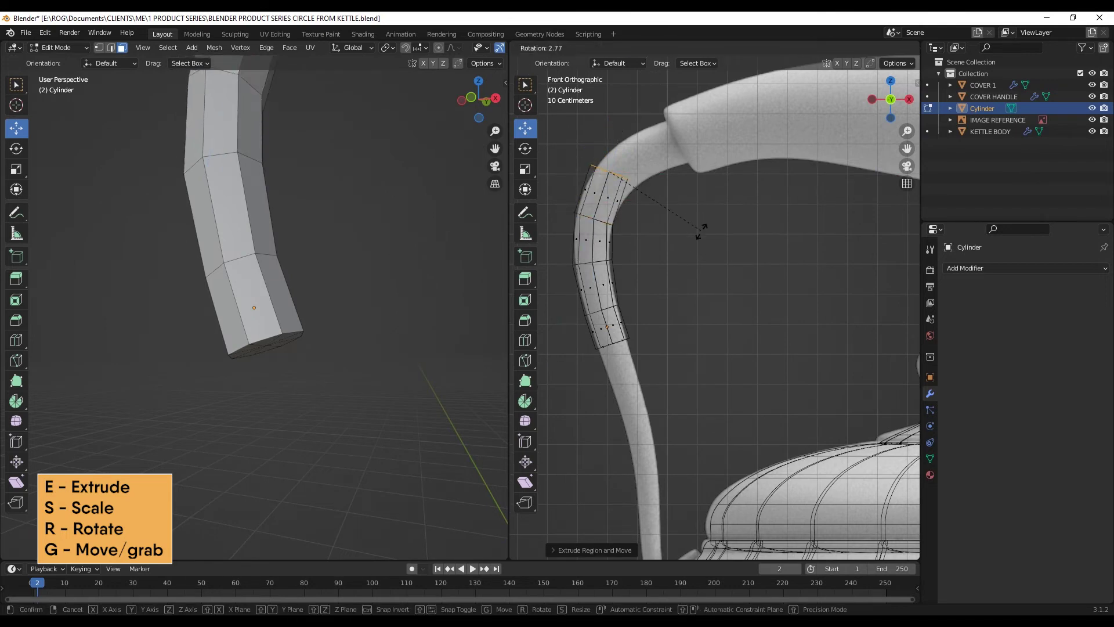
{"action": "left_click", "coordinate": [687, 269]}
{"action": "key", "text": "s"}
{"action": "left_click", "coordinate": [721, 265]}
Extrude the tube out of the bend up to the grip's left edge, moving and rotating the end face to match the edge
{"action": "key", "text": "e"}
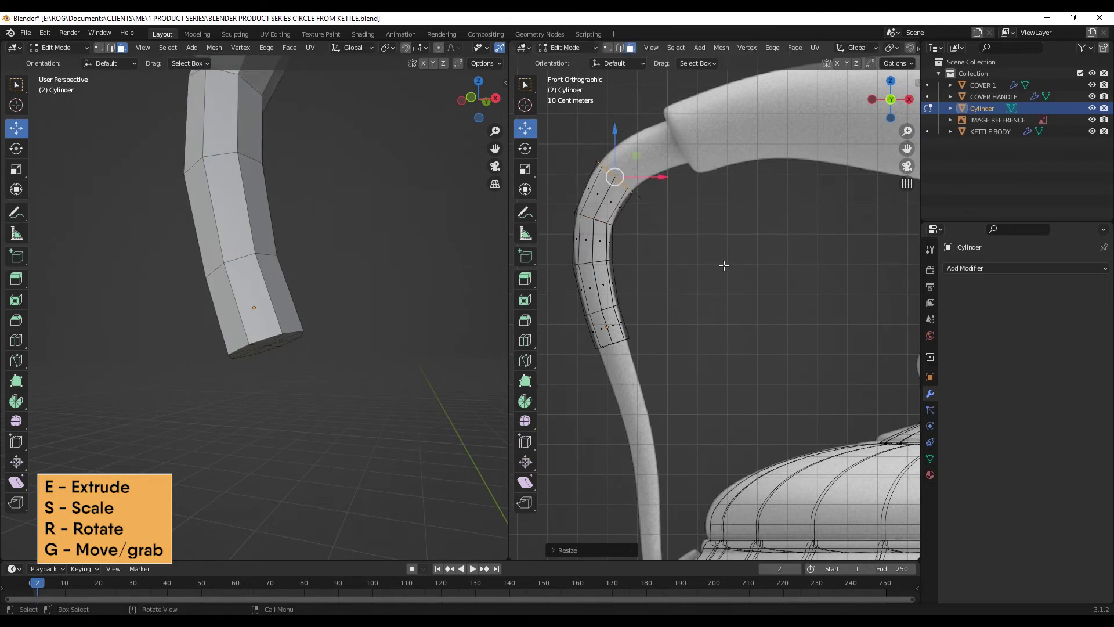
{"action": "left_click", "coordinate": [765, 239]}
{"action": "key", "text": "r"}
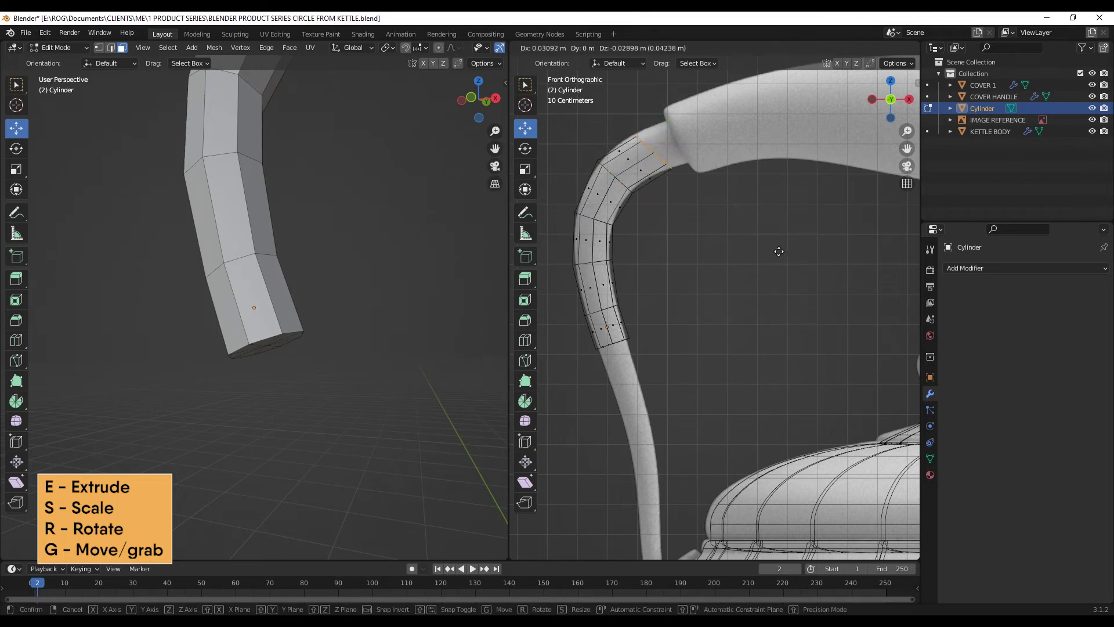
{"action": "left_click", "coordinate": [737, 287]}
{"action": "key", "text": "g"}
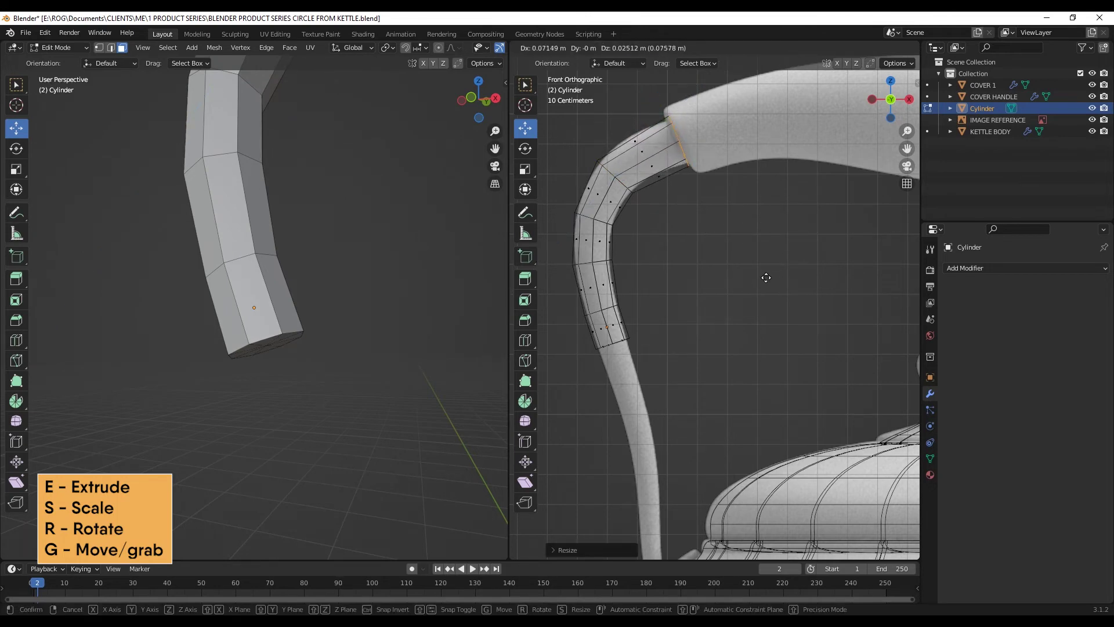
{"action": "left_click", "coordinate": [765, 276]}
{"action": "key", "text": "r"}
{"action": "left_click", "coordinate": [779, 275]}
Extrude the tube through the left half of the grip to just past its centre, angling the end faces along the grip's curve
{"action": "scroll", "coordinate": [778, 275], "scroll_direction": "down", "scroll_amount": 4}
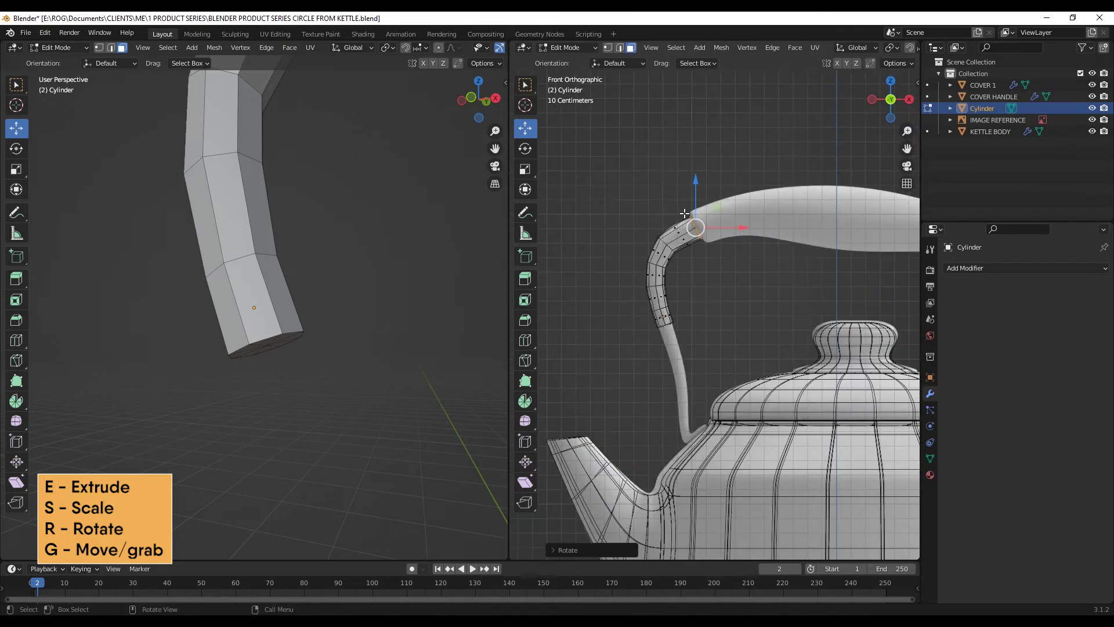
{"action": "middle_click_drag", "start_coordinate": [779, 275], "coordinate": [667, 296], "text": "shift"}
{"action": "scroll", "coordinate": [666, 296], "scroll_direction": "up", "scroll_amount": 1}
{"action": "scroll", "coordinate": [192, 266], "scroll_direction": "down", "scroll_amount": 7}
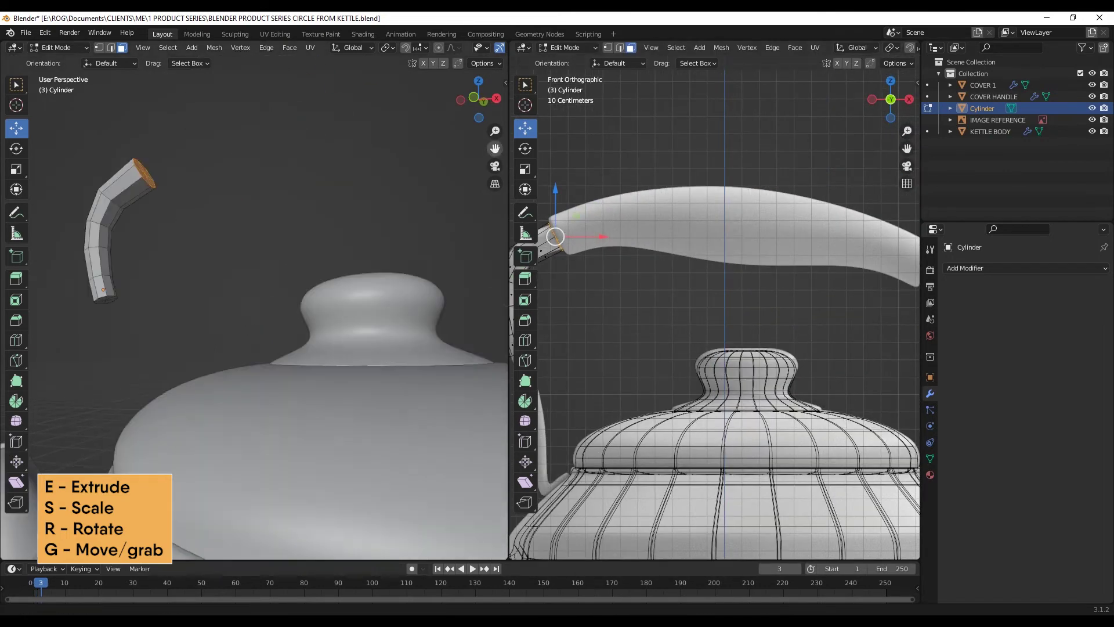
{"action": "key", "text": "e"}
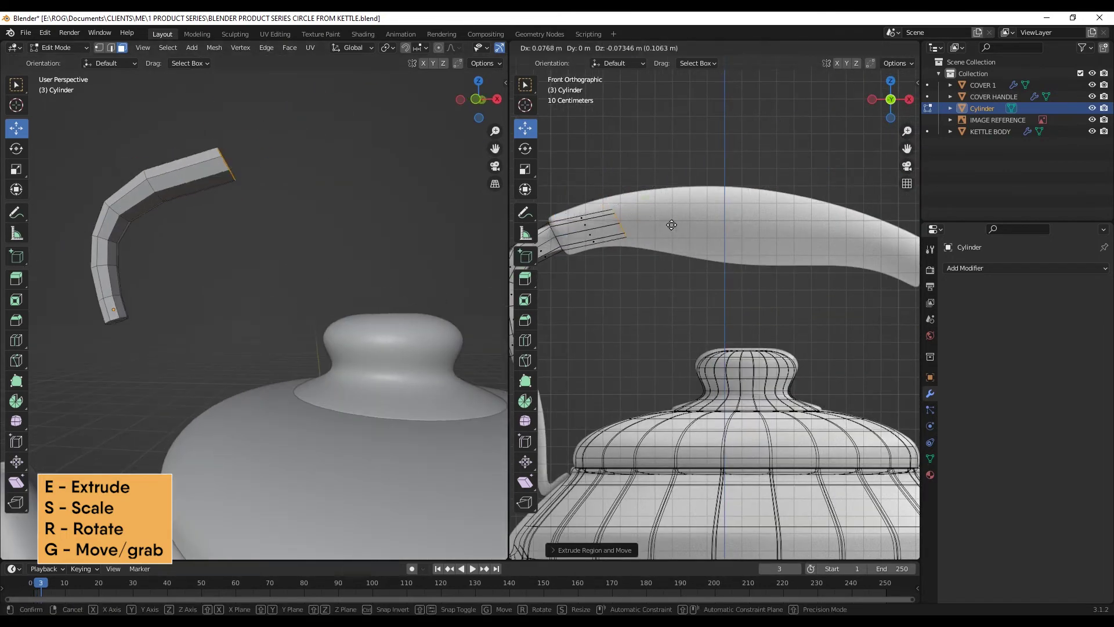
{"action": "left_click", "coordinate": [725, 207]}
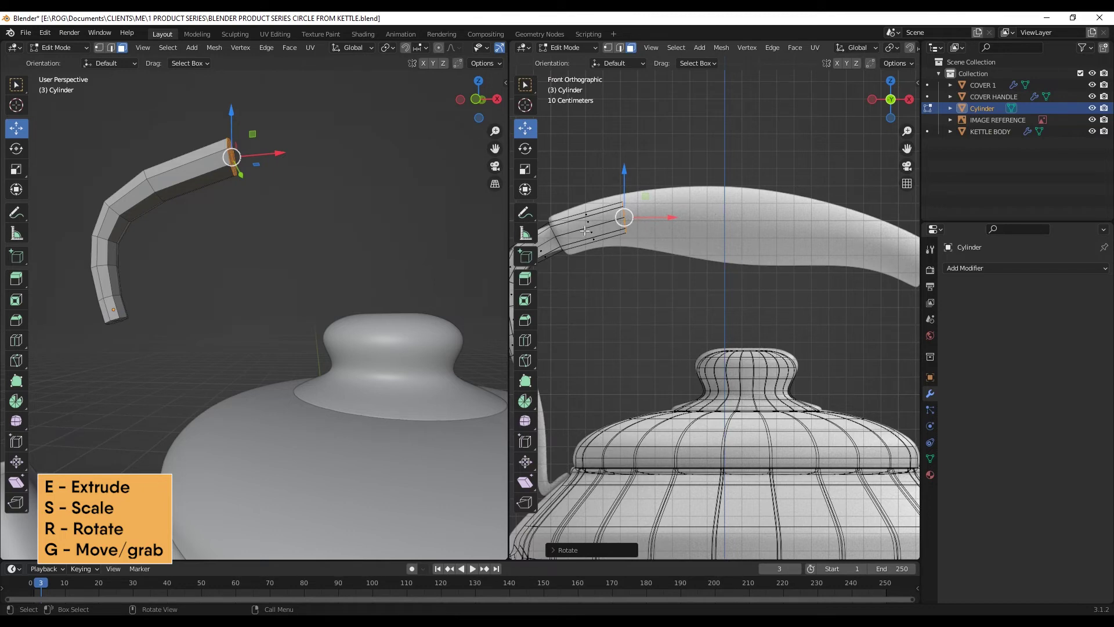
{"action": "key", "text": "e"}
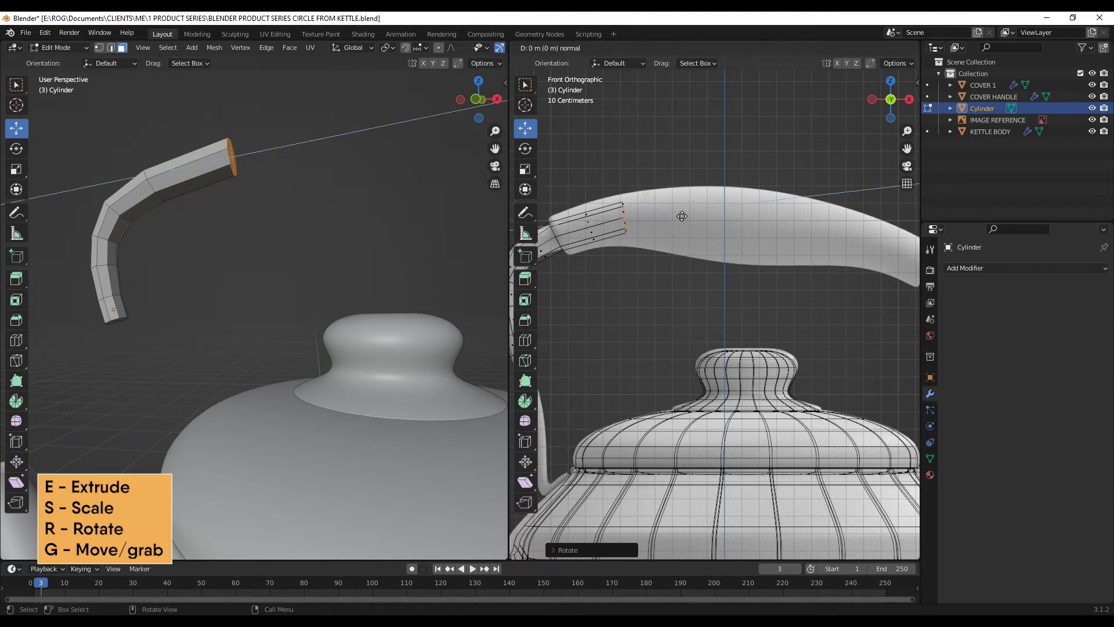
{"action": "left_click", "coordinate": [859, 240]}
Extrude the next section along the descending right half of the grip and scale its end to fit
{"action": "left_click_drag", "start_coordinate": [907, 148], "coordinate": [796, 145]}
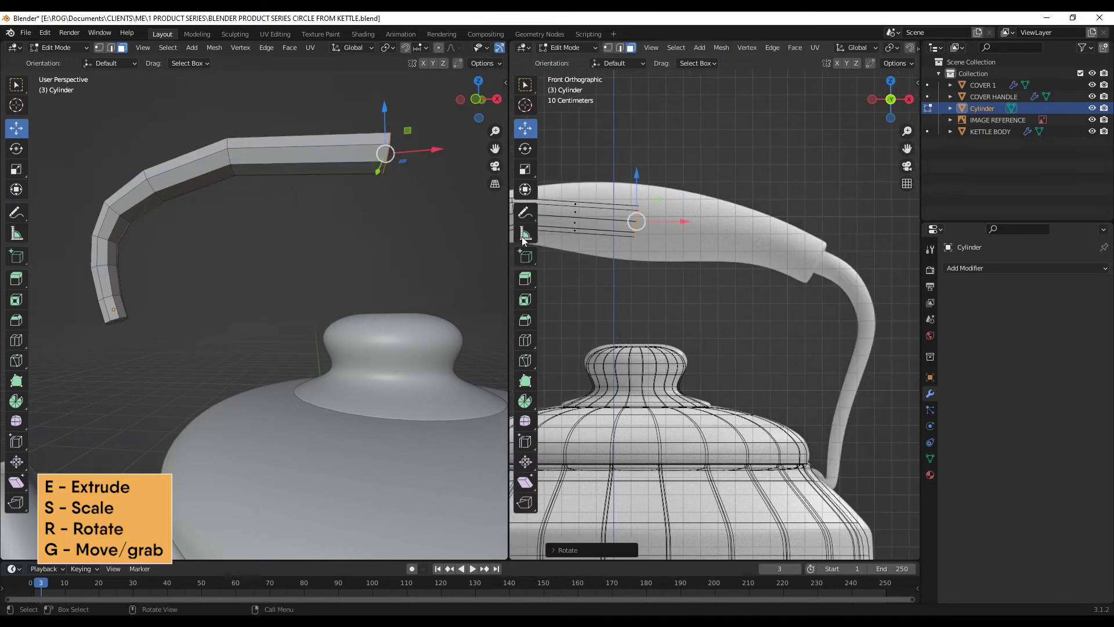
{"action": "left_click_drag", "start_coordinate": [509, 220], "coordinate": [428, 224]}
{"action": "scroll", "coordinate": [147, 241], "scroll_direction": "down", "scroll_amount": 4}
{"action": "left_click_drag", "start_coordinate": [414, 149], "coordinate": [380, 147]}
{"action": "key", "text": "e"}
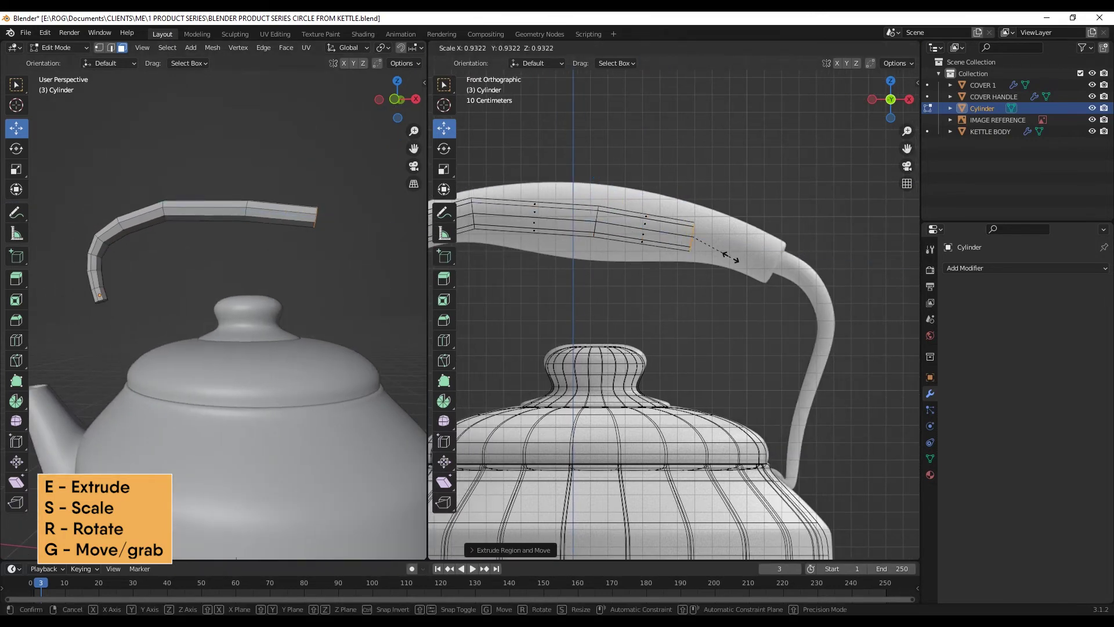
{"action": "left_click", "coordinate": [749, 255]}
Extrude the tube to the grip's right edge, rotating and moving the end face to line up with the edge
{"action": "key", "text": "e"}
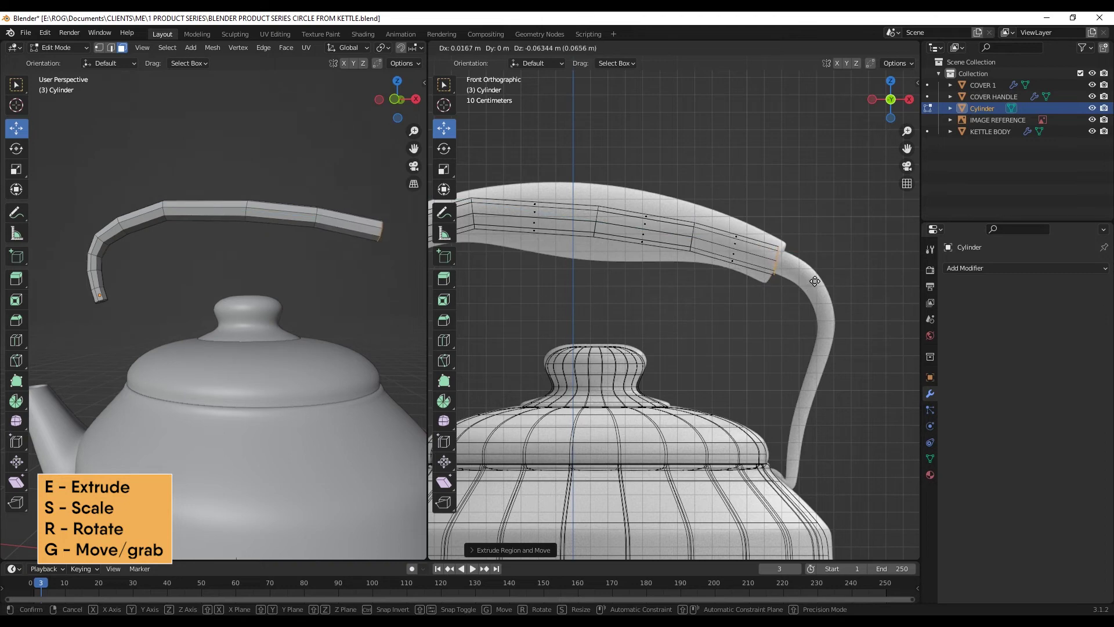
{"action": "left_click", "coordinate": [813, 281]}
{"action": "key", "text": "r"}
{"action": "left_click", "coordinate": [811, 294]}
{"action": "key", "text": "g"}
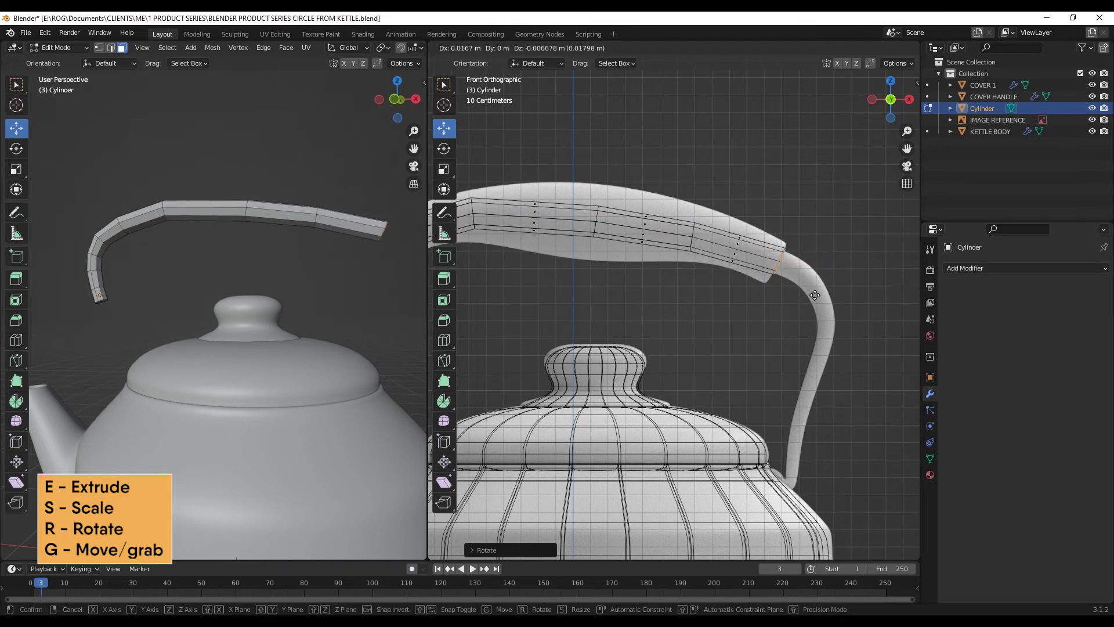
{"action": "left_click", "coordinate": [814, 296]}
Extrude a short section out of the grip onto the right handle arm, moving and rotating it to follow the slope
{"action": "key", "text": "e"}
{"action": "left_click", "coordinate": [840, 314]}
{"action": "key", "text": "g"}
{"action": "left_click", "coordinate": [839, 318]}
{"action": "key", "text": "r"}
{"action": "left_click", "coordinate": [838, 317]}
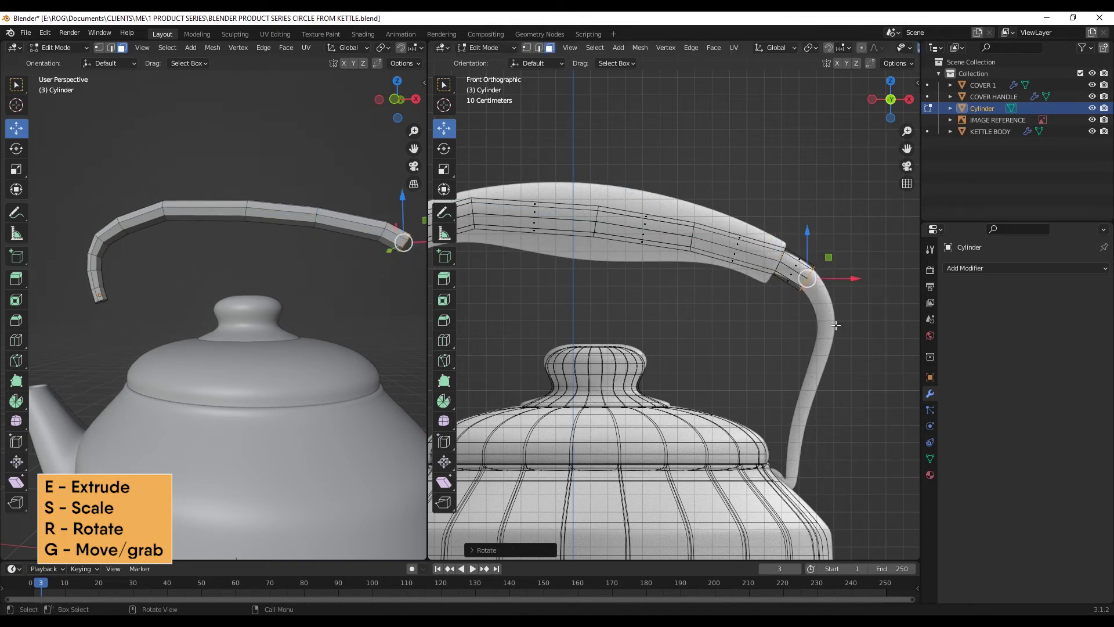
Extrude the tube around the upper-right bend of the handle, rotating and moving the end to stay inside the arm
{"action": "key", "text": "e"}
{"action": "left_click", "coordinate": [838, 362]}
{"action": "key", "text": "r"}
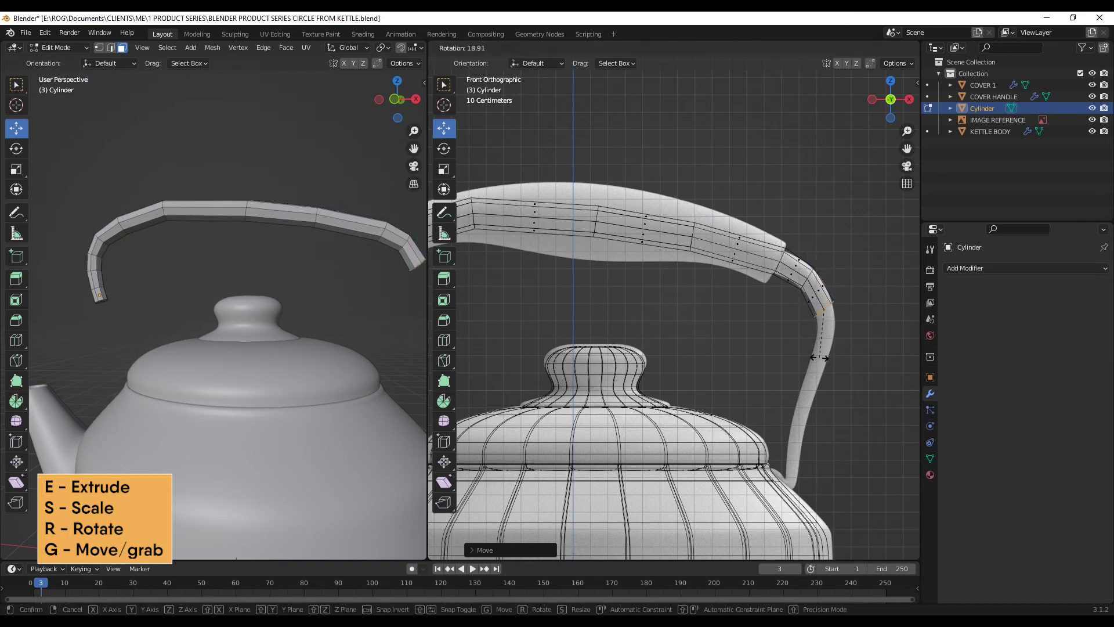
{"action": "left_click", "coordinate": [821, 353]}
{"action": "key", "text": "g"}
{"action": "left_click", "coordinate": [822, 348]}
{"action": "key", "text": "s"}
{"action": "right_click", "coordinate": [821, 348]}
Extrude a section to the bottom of the right bend and scale its end down to the arm's thickness
{"action": "key", "text": "e"}
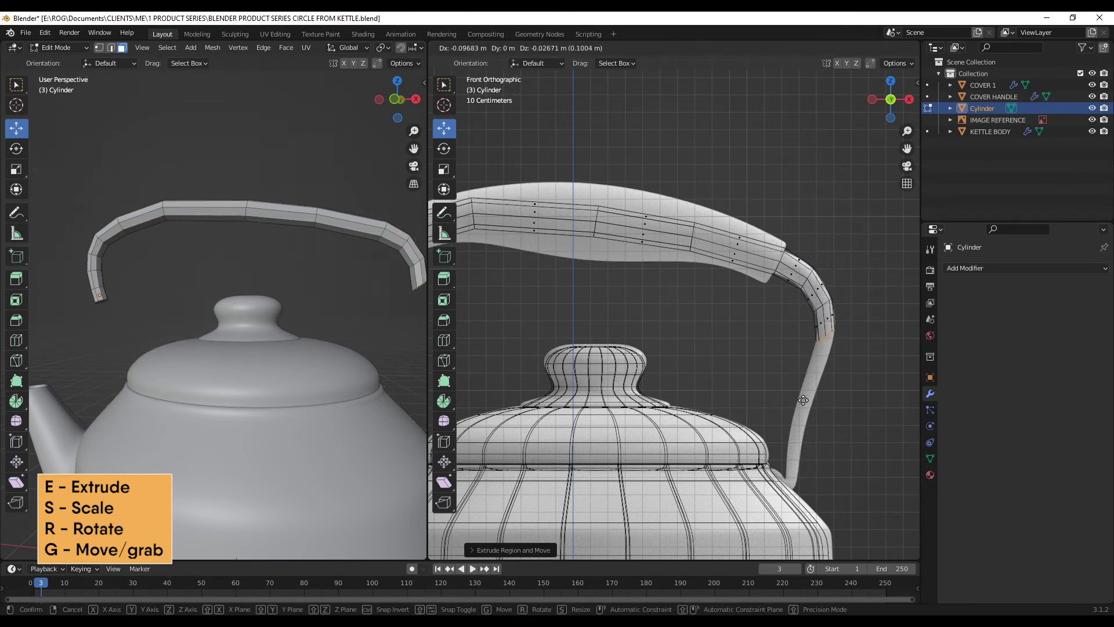
{"action": "left_click", "coordinate": [800, 356]}
{"action": "key", "text": "s"}
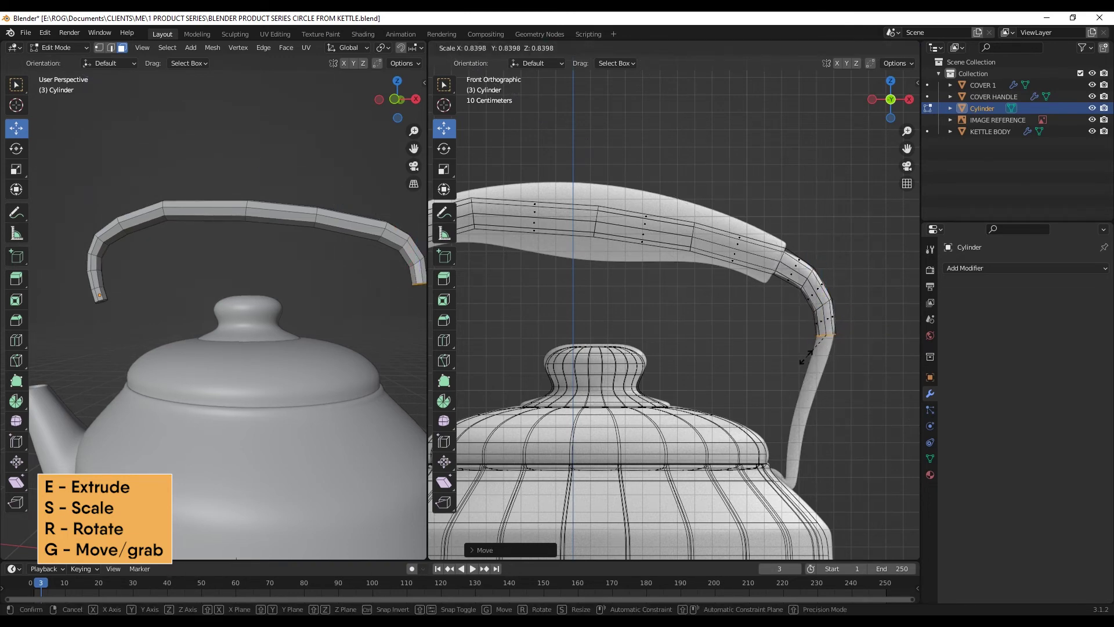
{"action": "left_click", "coordinate": [806, 358]}
Extrude two sections down the straight part of the right arm, rotating the ends to suit its inward slope
{"action": "key", "text": "e"}
{"action": "left_click", "coordinate": [770, 405]}
{"action": "key", "text": "r"}
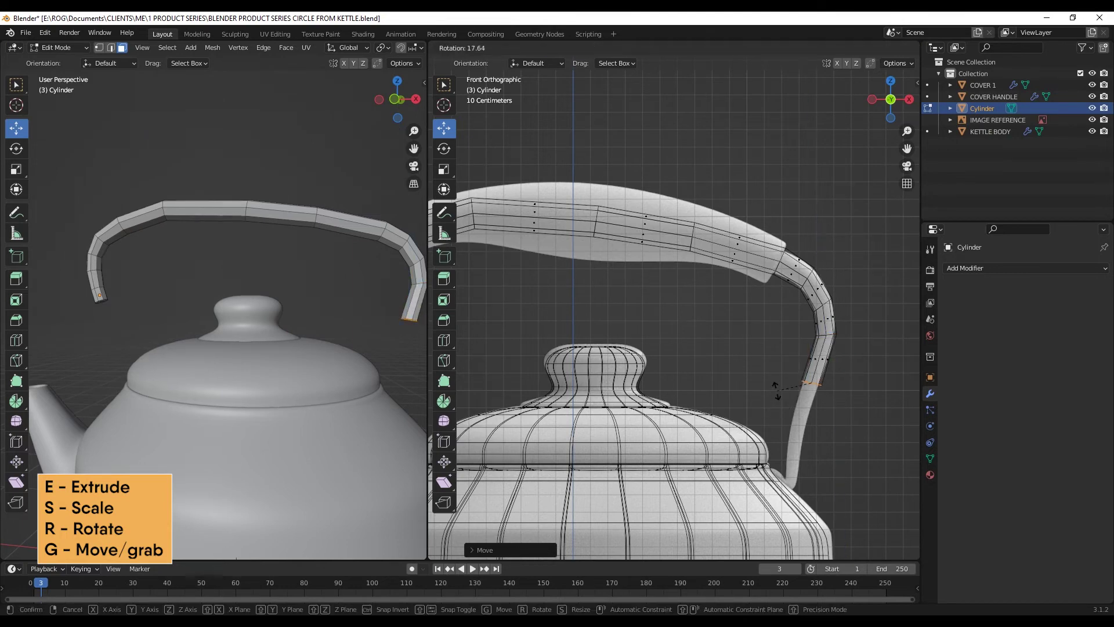
{"action": "left_click", "coordinate": [777, 391]}
{"action": "key", "text": "e"}
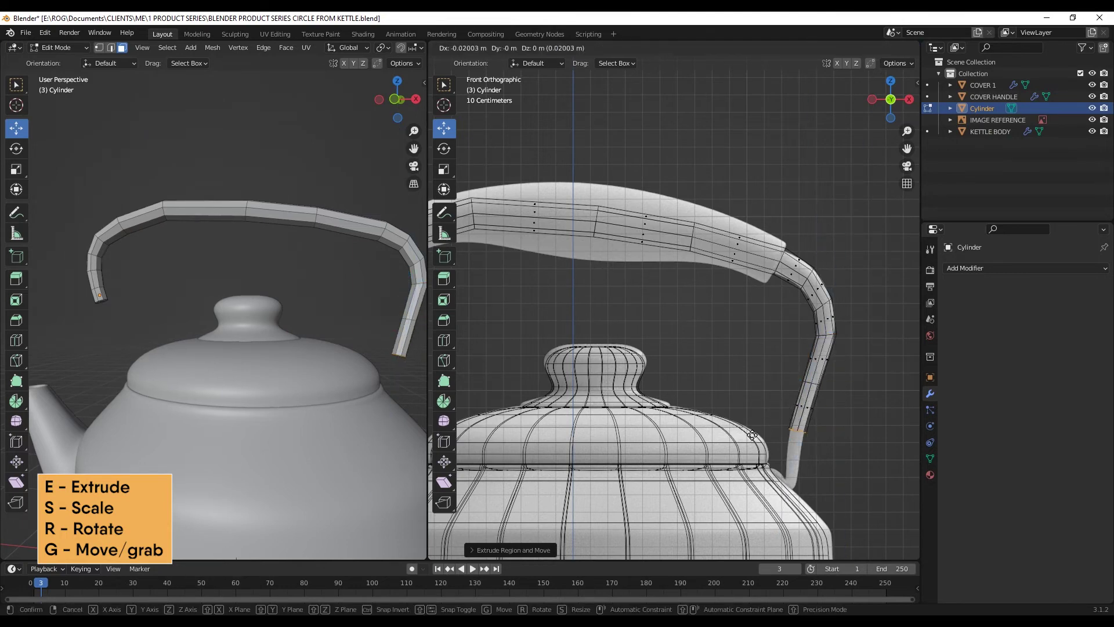
{"action": "left_click", "coordinate": [755, 434]}
Bring the right arm's lower end close to the kettle body, rotating and scaling it to match the reference outline
{"action": "left_click_drag", "start_coordinate": [907, 149], "coordinate": [849, 16]}
{"action": "left_click_drag", "start_coordinate": [907, 132], "coordinate": [716, 69]}
{"action": "left_click_drag", "start_coordinate": [743, 333], "coordinate": [756, 332]}
{"action": "key", "text": "r"}
{"action": "left_click", "coordinate": [730, 302]}
{"action": "key", "text": "s"}
{"action": "left_click", "coordinate": [722, 309]}
Extrude a short section toward the right arm's foot, then tilt its end diagonally and enlarge it to fit the width
{"action": "key", "text": "e"}
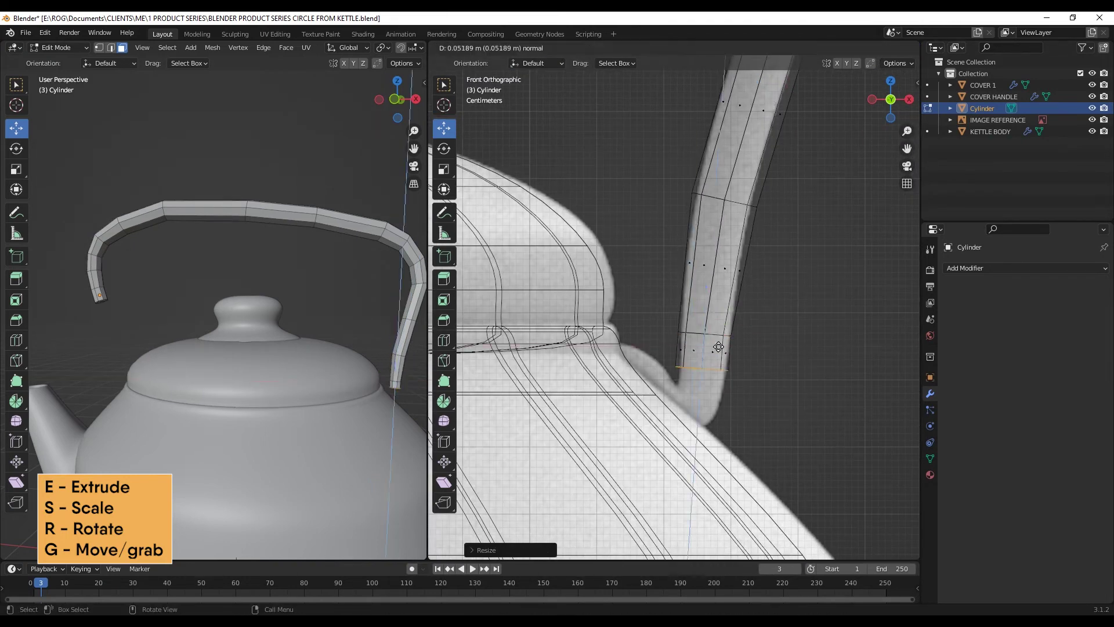
{"action": "left_click", "coordinate": [719, 355]}
{"action": "key", "text": "r"}
{"action": "left_click", "coordinate": [725, 377]}
{"action": "key", "text": "s"}
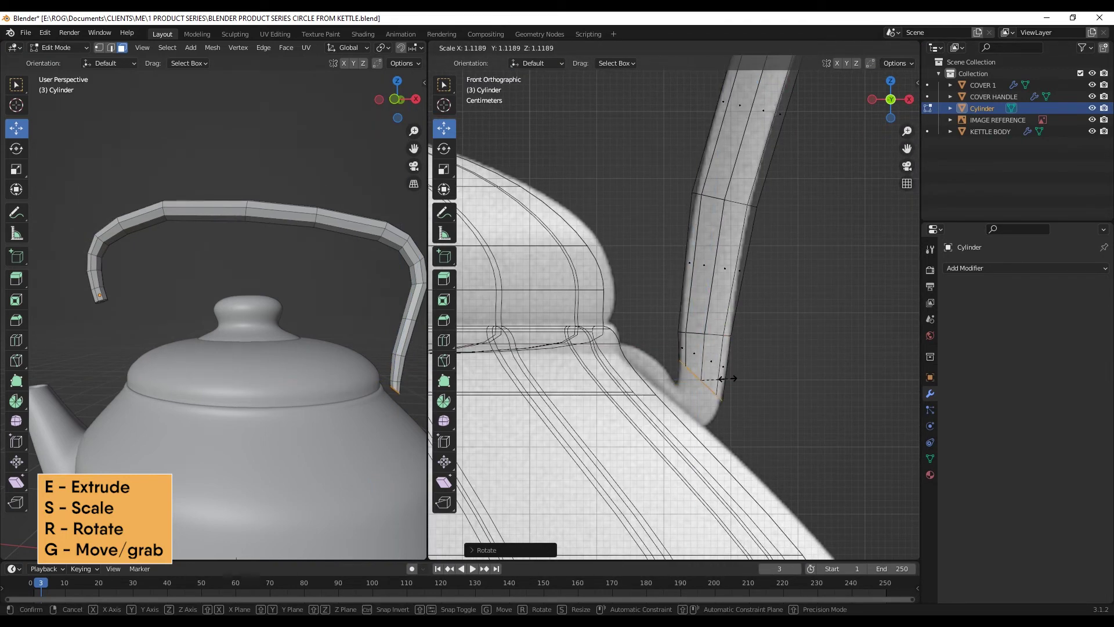
{"action": "left_click", "coordinate": [728, 378]}
Extrude the right arm's foot corner, scaling, moving and rotating the end so it turns toward the kettle body
{"action": "key", "text": "e"}
{"action": "left_click", "coordinate": [709, 398]}
{"action": "key", "text": "s"}
{"action": "left_click", "coordinate": [707, 401]}
{"action": "key", "text": "g"}
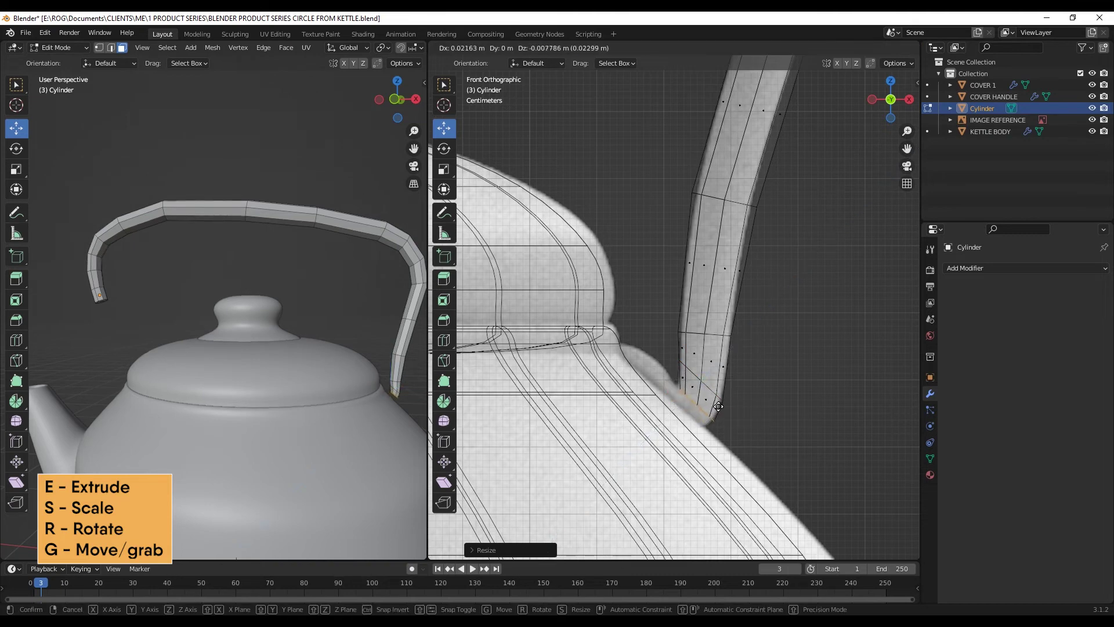
{"action": "left_click", "coordinate": [723, 408]}
{"action": "key", "text": "r"}
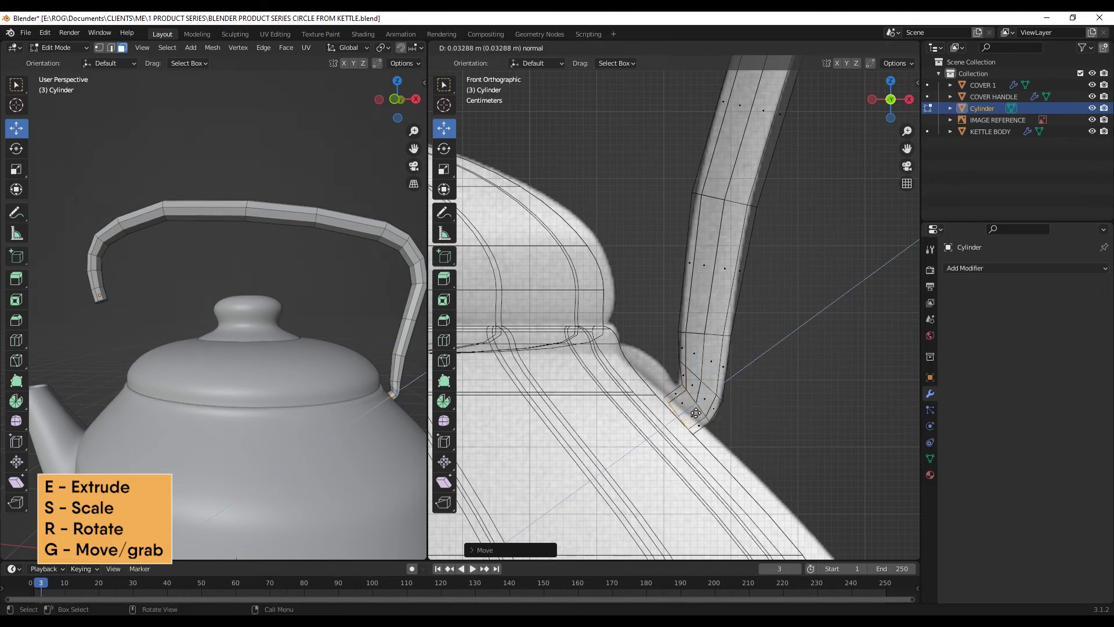
{"action": "left_click", "coordinate": [691, 427]}
Extrude the foot up along the kettle's shoulder to the lid rim, shrinking and positioning its end as a narrow tip
{"action": "key", "text": "e"}
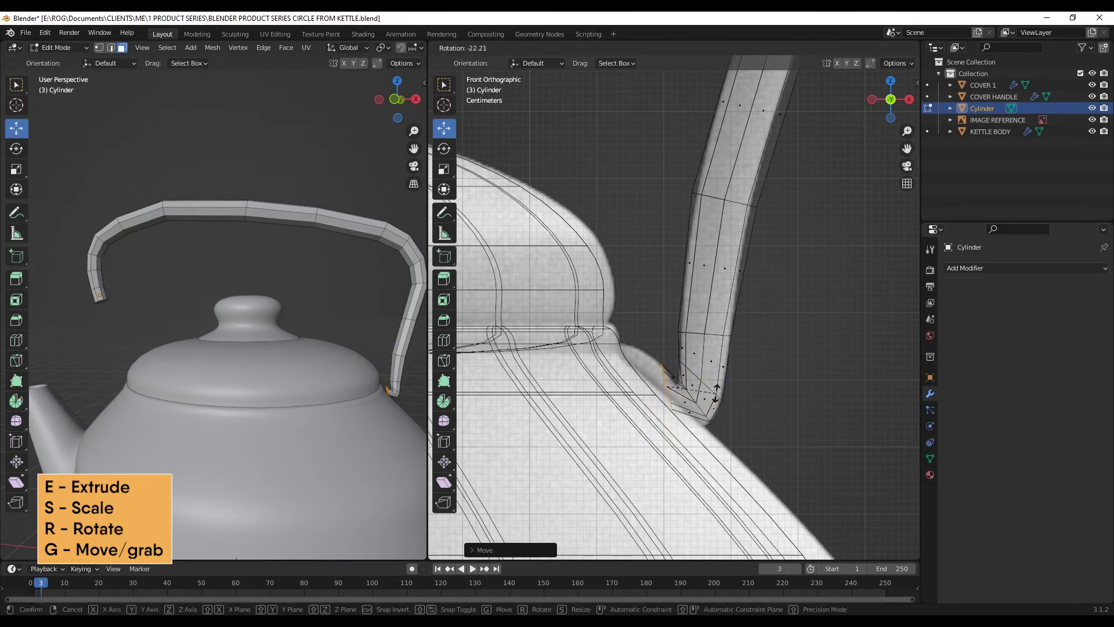
{"action": "left_click", "coordinate": [650, 351]}
{"action": "key", "text": "s"}
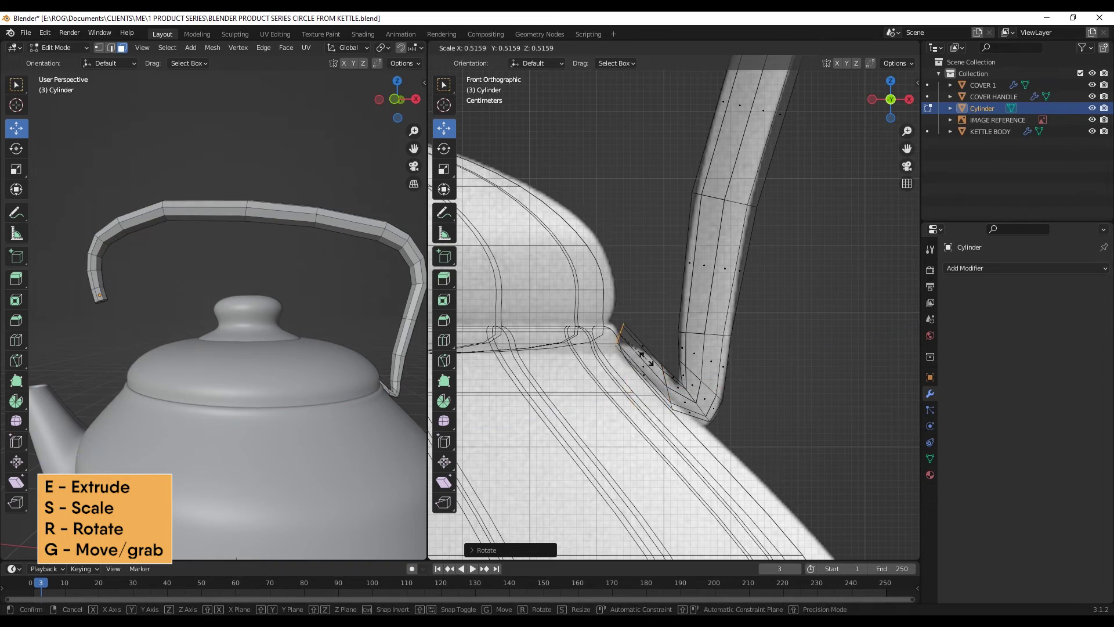
{"action": "left_click", "coordinate": [652, 347]}
{"action": "key", "text": "g"}
{"action": "left_click", "coordinate": [658, 355]}
Select all the end faces of the left arm and extrude them down along the reference, scaling the end to fit the outline
{"action": "middle_click_drag", "start_coordinate": [351, 384], "coordinate": [383, 399]}
{"action": "scroll", "coordinate": [551, 220], "scroll_direction": "down", "scroll_amount": 6}
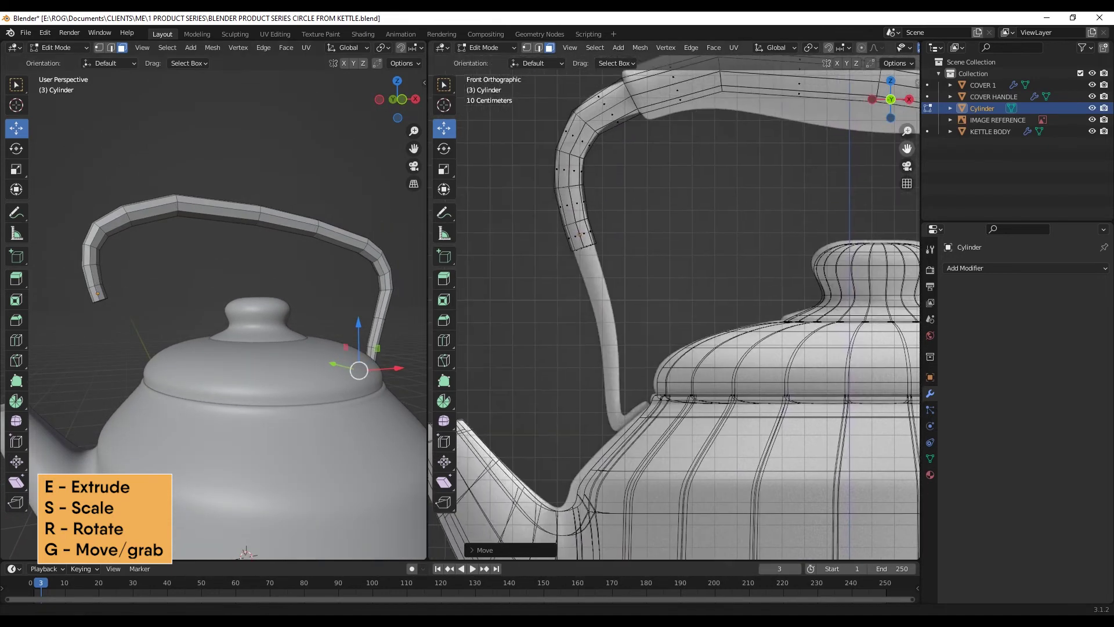
{"action": "scroll", "coordinate": [552, 221], "scroll_direction": "up", "scroll_amount": 1}
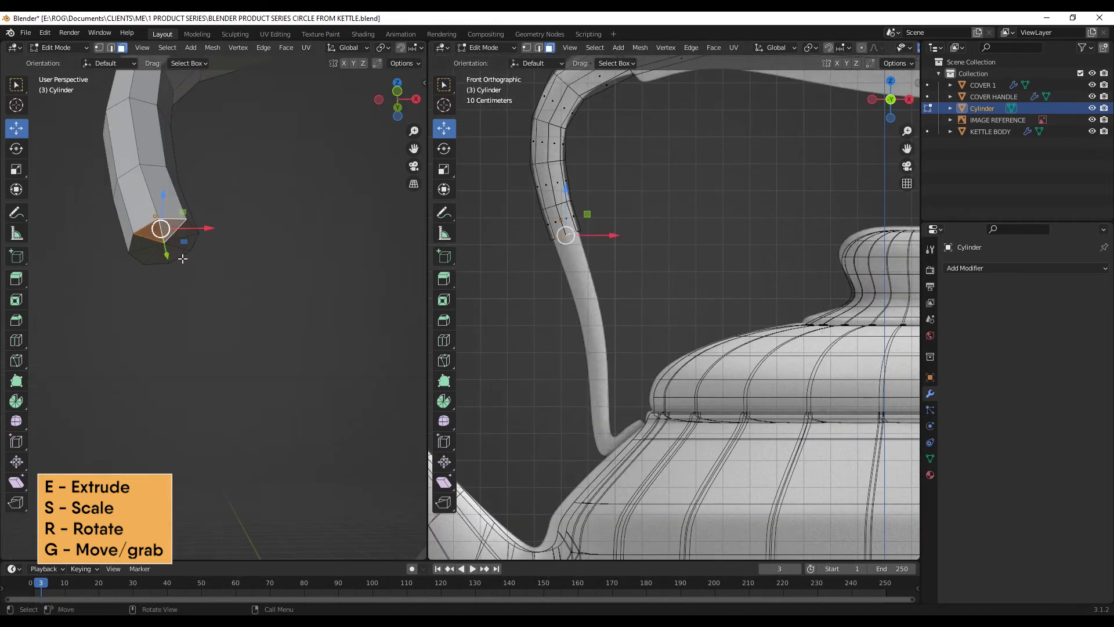
{"action": "middle_click_drag", "start_coordinate": [183, 255], "coordinate": [168, 198]}
{"action": "left_click", "coordinate": [172, 194], "text": "shift"}
{"action": "left_click", "coordinate": [175, 214], "text": "shift"}
{"action": "left_click", "coordinate": [158, 230], "text": "shift"}
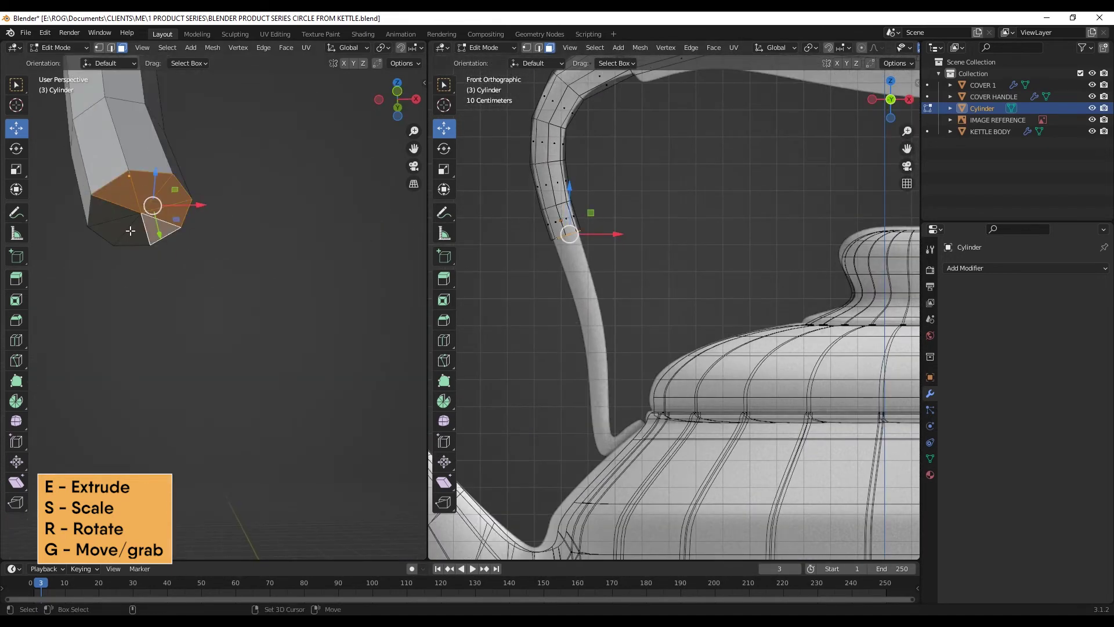
{"action": "left_click", "coordinate": [132, 233], "text": "shift"}
{"action": "left_click", "coordinate": [112, 228], "text": "shift"}
{"action": "left_click", "coordinate": [110, 214], "text": "shift"}
{"action": "key", "text": "e"}
{"action": "left_click", "coordinate": [597, 312]}
{"action": "key", "text": "s"}
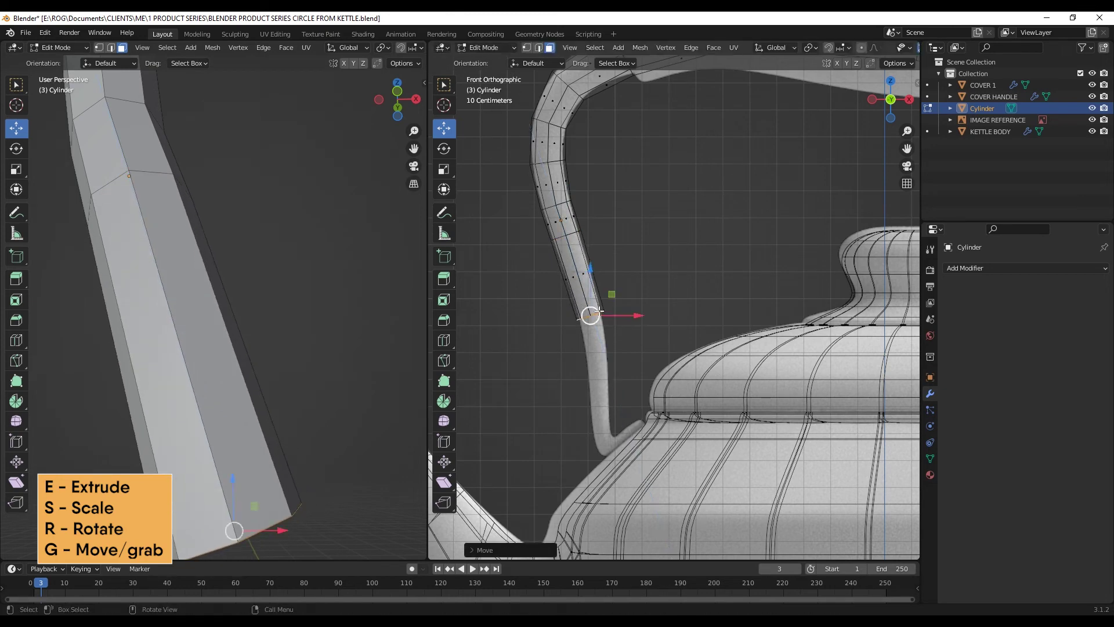
{"action": "left_click", "coordinate": [597, 312]}
Extrude the left arm down to just above its foot, then position the end and rotate it diagonally
{"action": "key", "text": "e"}
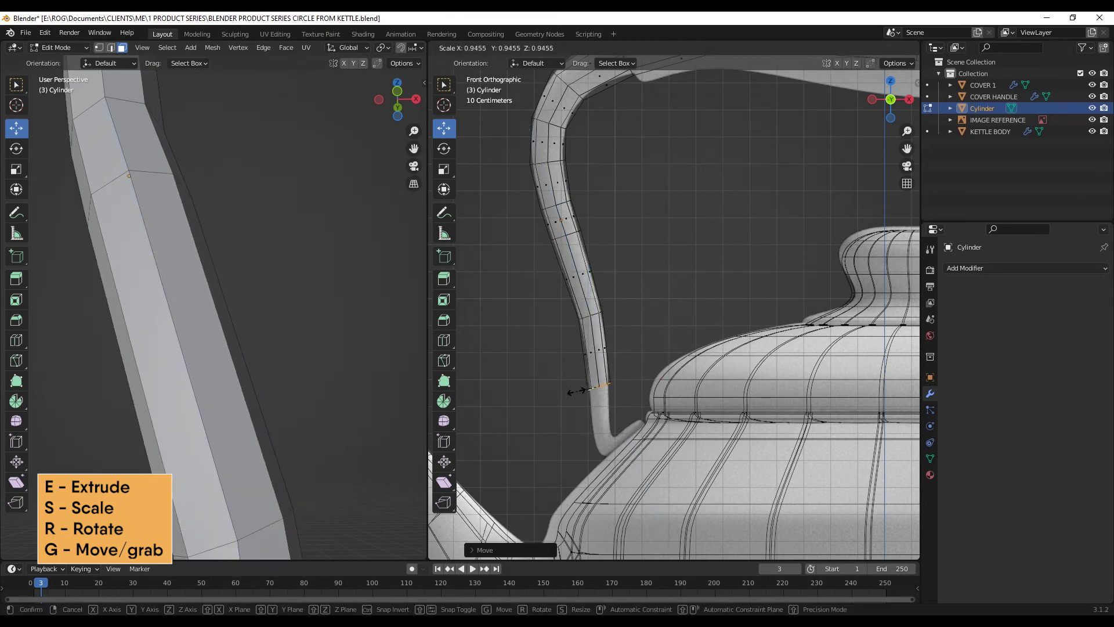
{"action": "left_click", "coordinate": [569, 446]}
{"action": "middle_click_drag", "start_coordinate": [569, 447], "coordinate": [552, 307], "text": "shift"}
{"action": "scroll", "coordinate": [552, 307], "scroll_direction": "up", "scroll_amount": 3}
{"action": "key", "text": "g"}
{"action": "left_click", "coordinate": [521, 305]}
{"action": "key", "text": "r"}
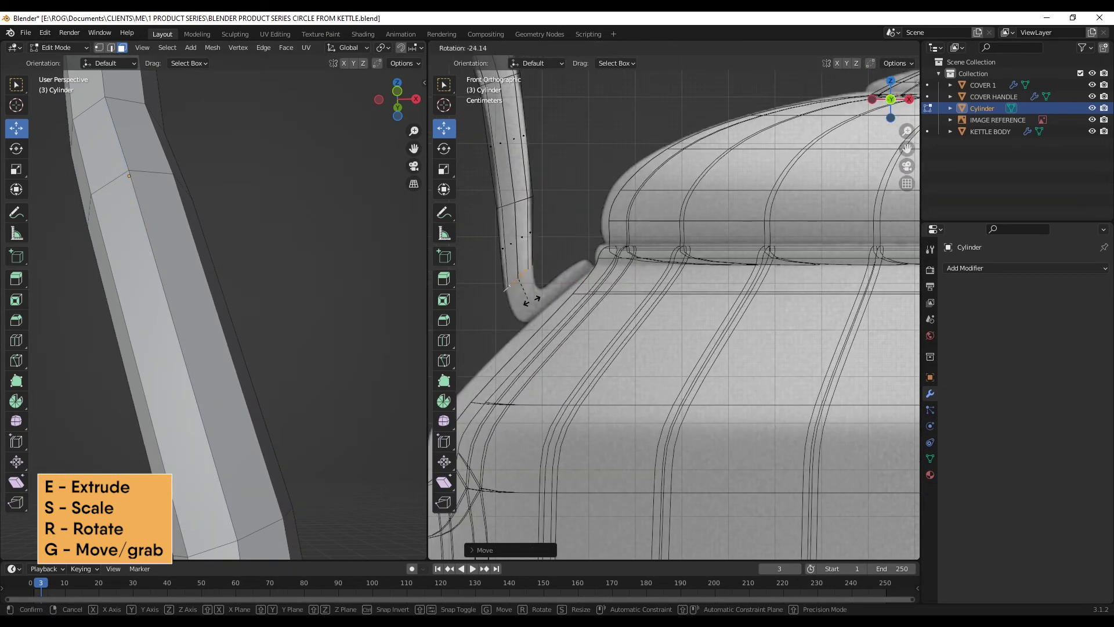
{"action": "left_click", "coordinate": [531, 299]}
Extrude the left arm's foot around its corner toward the kettle's shoulder, rotating, scaling and moving the end to match the reference
{"action": "key", "text": "e"}
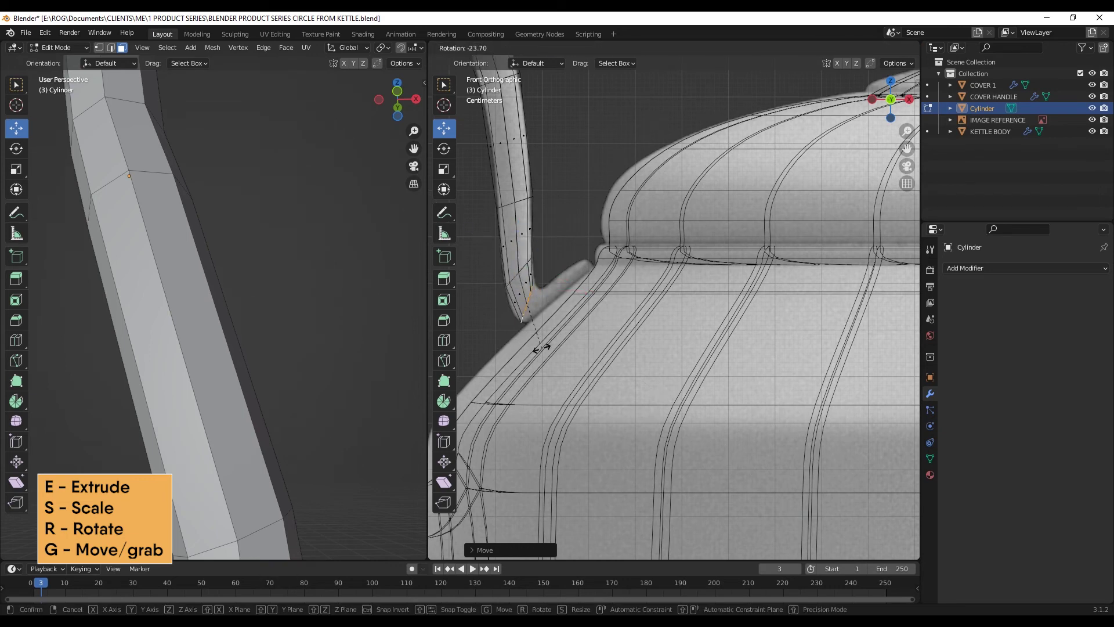
{"action": "left_click", "coordinate": [567, 344]}
{"action": "left_click", "coordinate": [566, 345]}
{"action": "key", "text": "r"}
{"action": "left_click", "coordinate": [584, 337]}
{"action": "key", "text": "s"}
{"action": "left_click", "coordinate": [577, 328]}
{"action": "key", "text": "g"}
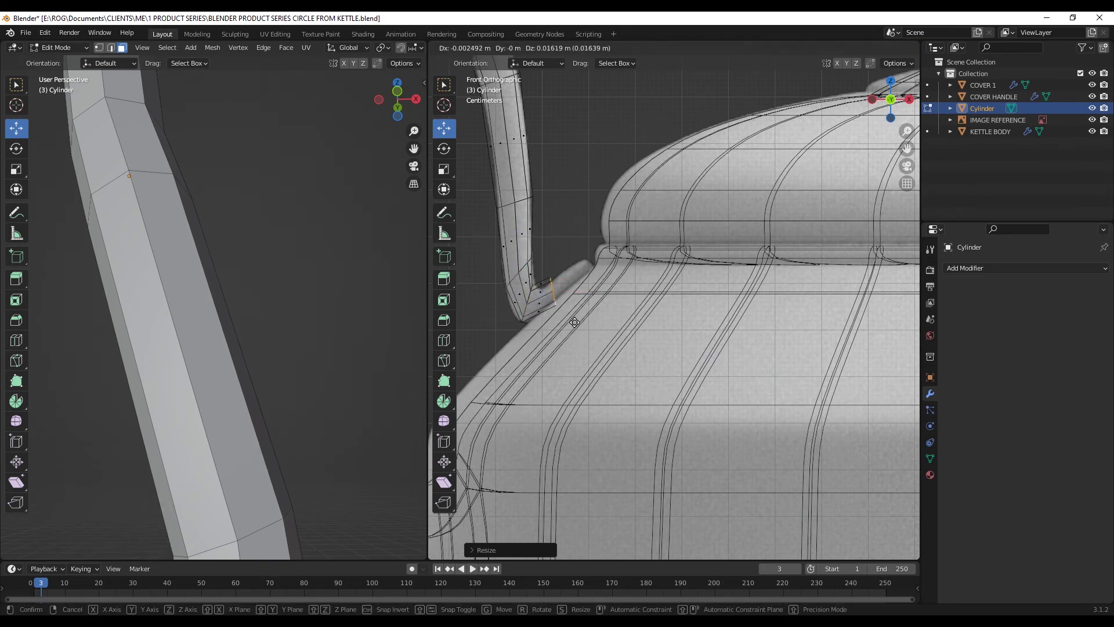
{"action": "left_click", "coordinate": [579, 310]}
{"action": "key", "text": "e"}
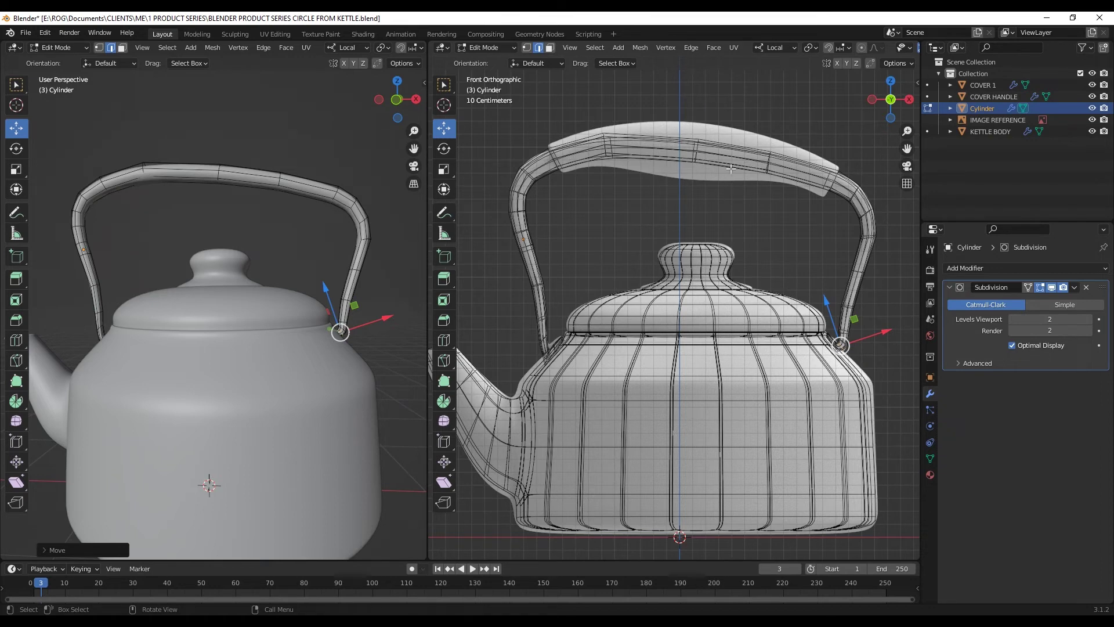
Duplicate the four face loops along the handle's grip in place and separate the copy by loose parts
{"action": "left_click", "coordinate": [121, 47]}
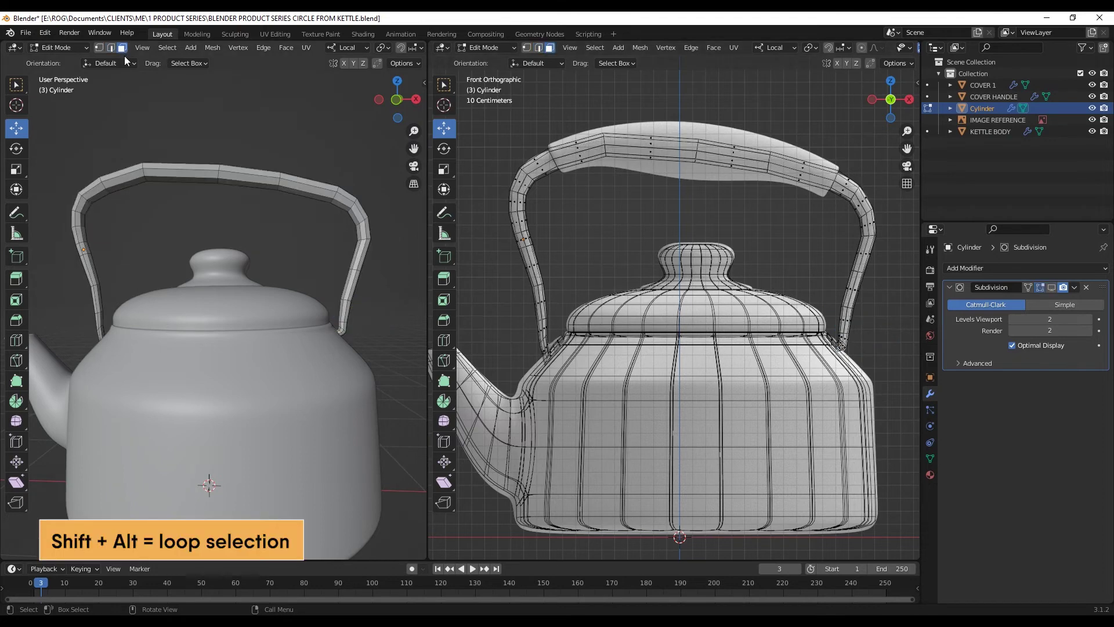
{"action": "left_click", "coordinate": [125, 180], "text": "alt+shift"}
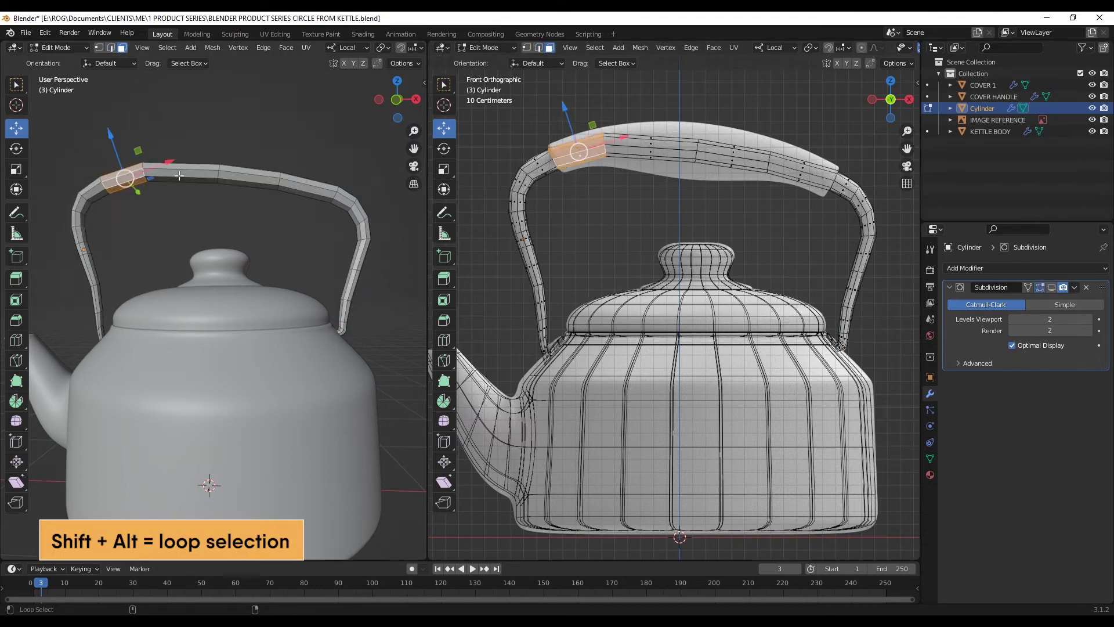
{"action": "left_click", "coordinate": [181, 176], "text": "alt+shift"}
{"action": "left_click", "coordinate": [248, 179], "text": "alt+shift"}
{"action": "left_click", "coordinate": [309, 189], "text": "alt+shift"}
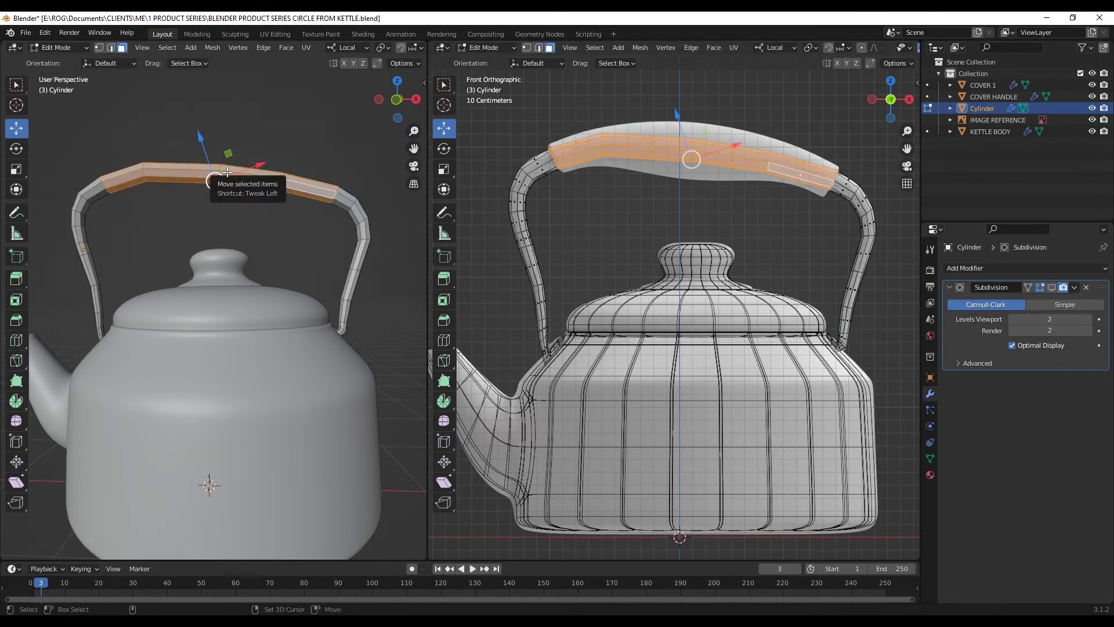
{"action": "key", "text": "shift+d"}
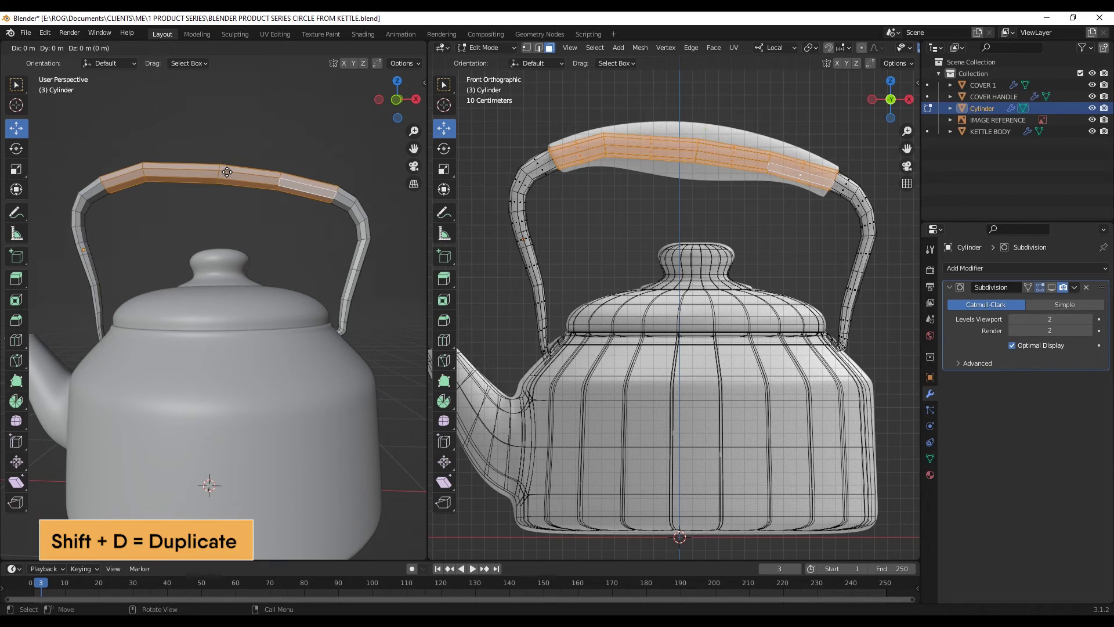
{"action": "right_click", "coordinate": [227, 172]}
{"action": "key", "text": "p"}
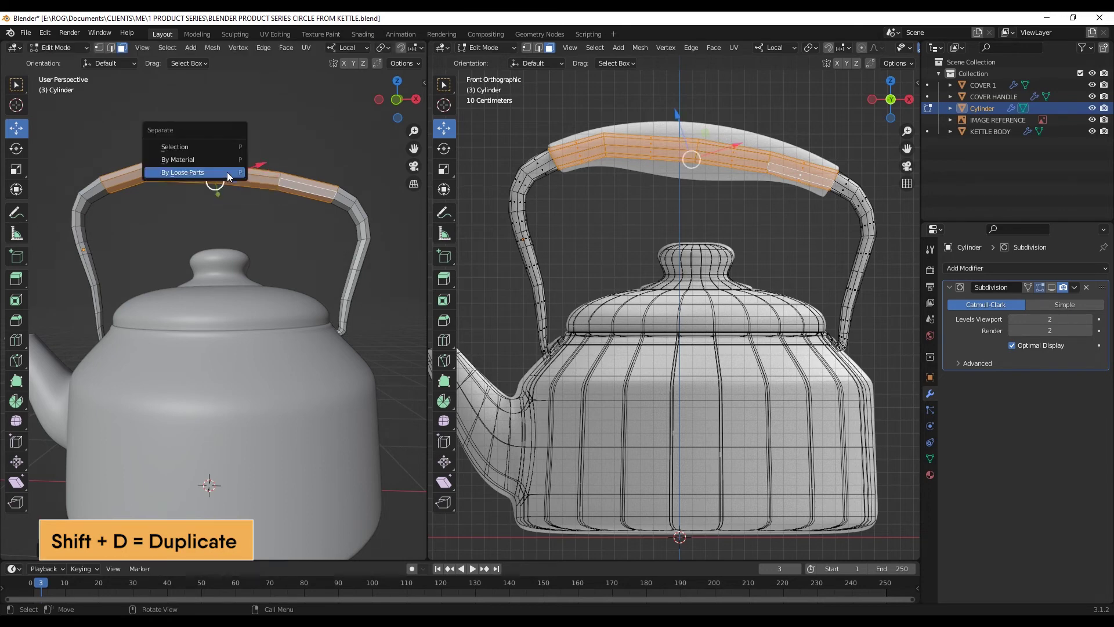
{"action": "left_click", "coordinate": [203, 173]}
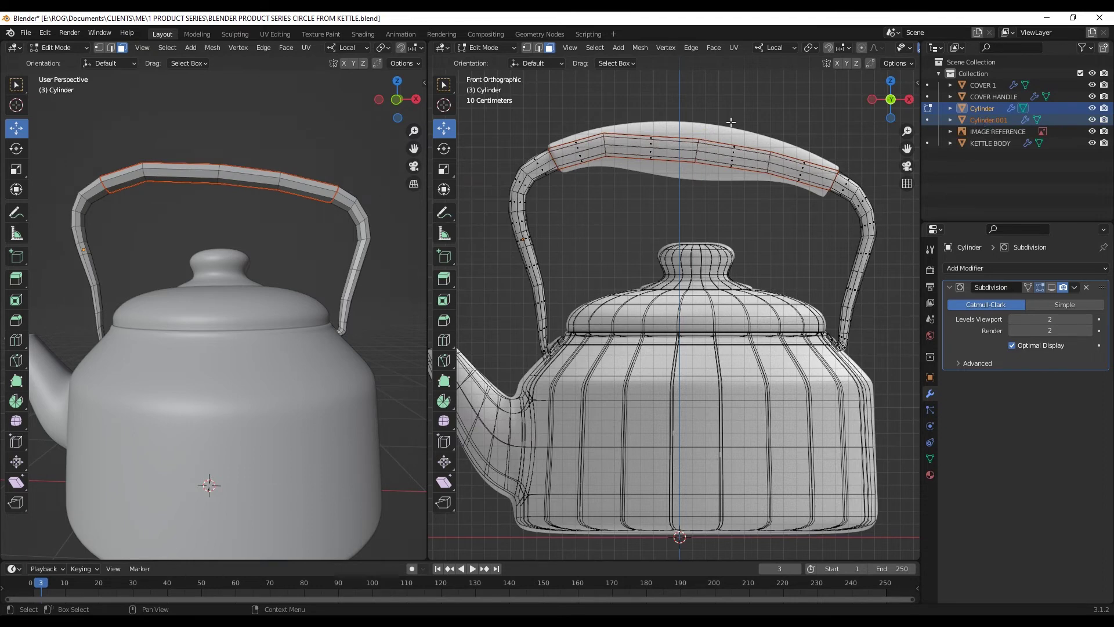
Return to Object Mode and rename the separated grip object as HANDLE TOP
{"action": "left_click", "coordinate": [68, 50]}
{"action": "left_click", "coordinate": [72, 63]}
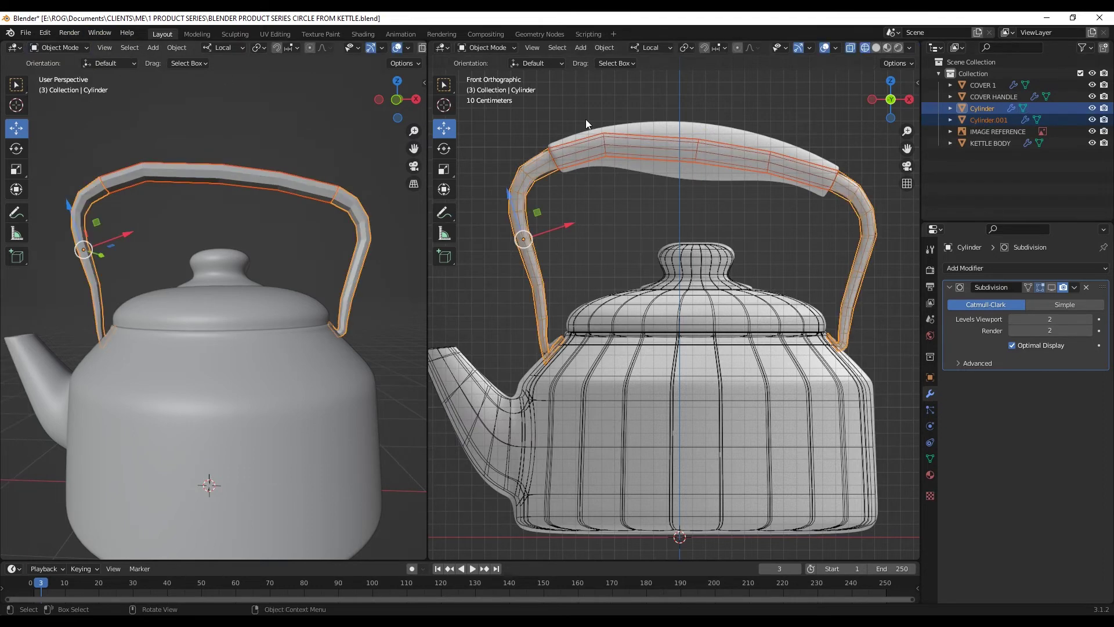
{"action": "left_click", "coordinate": [994, 120]}
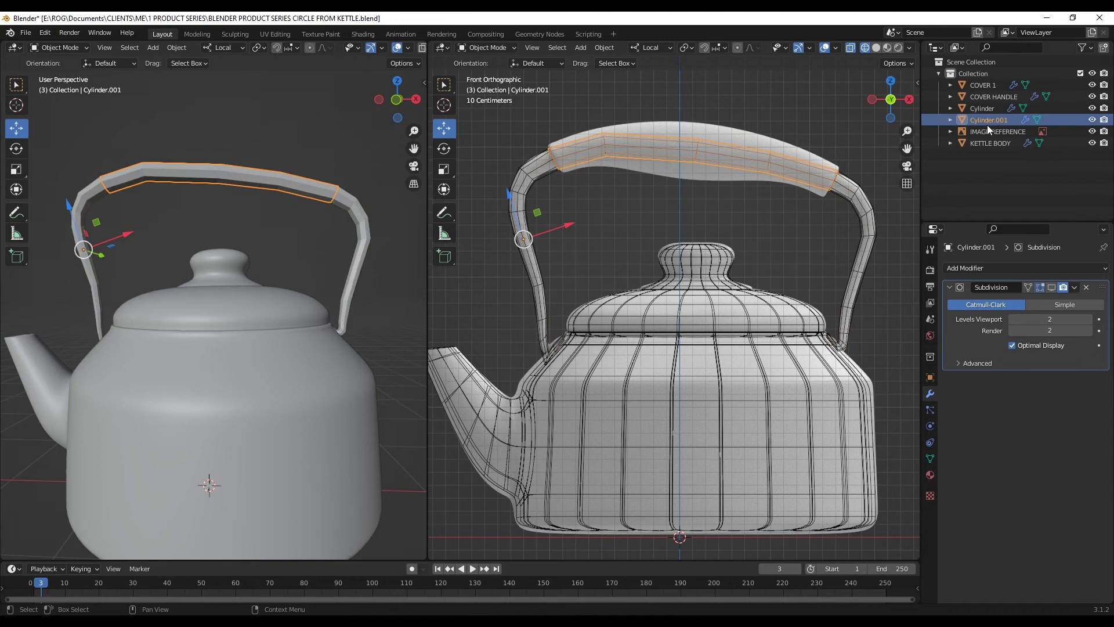
{"action": "double_click", "coordinate": [987, 123]}
{"action": "type", "text": "HANDLE T"}
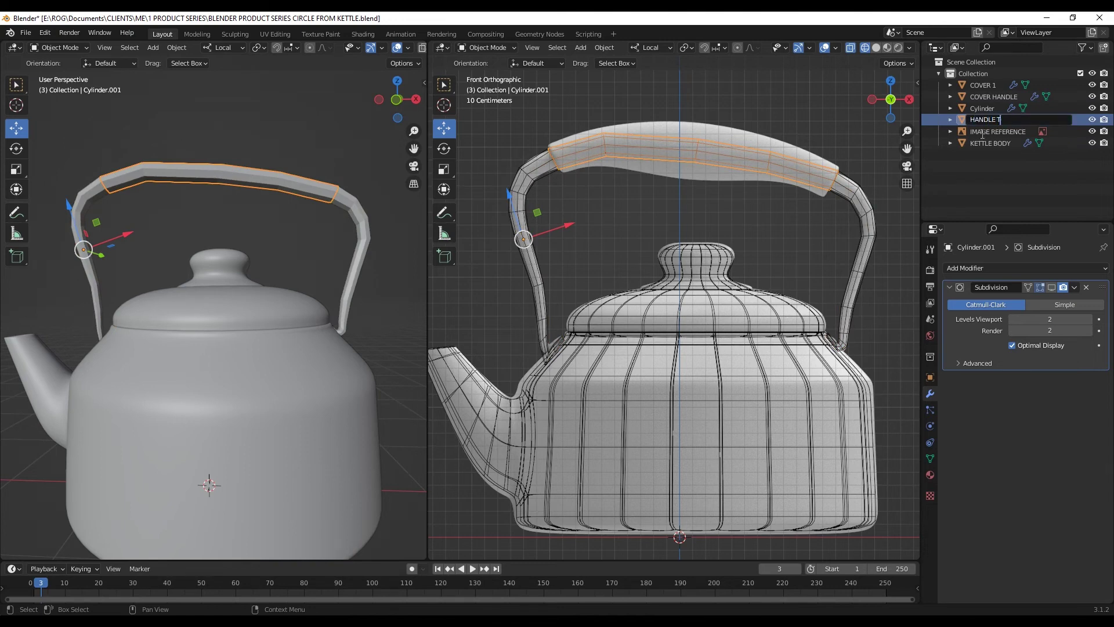
{"action": "type", "text": "OP"}
{"action": "key", "text": "Return"}
Rename the original handle object, Cylinder, as HANDLE
{"action": "left_click", "coordinate": [980, 104]}
{"action": "double_click", "coordinate": [980, 105]}
{"action": "type", "text": "HANDLE"}
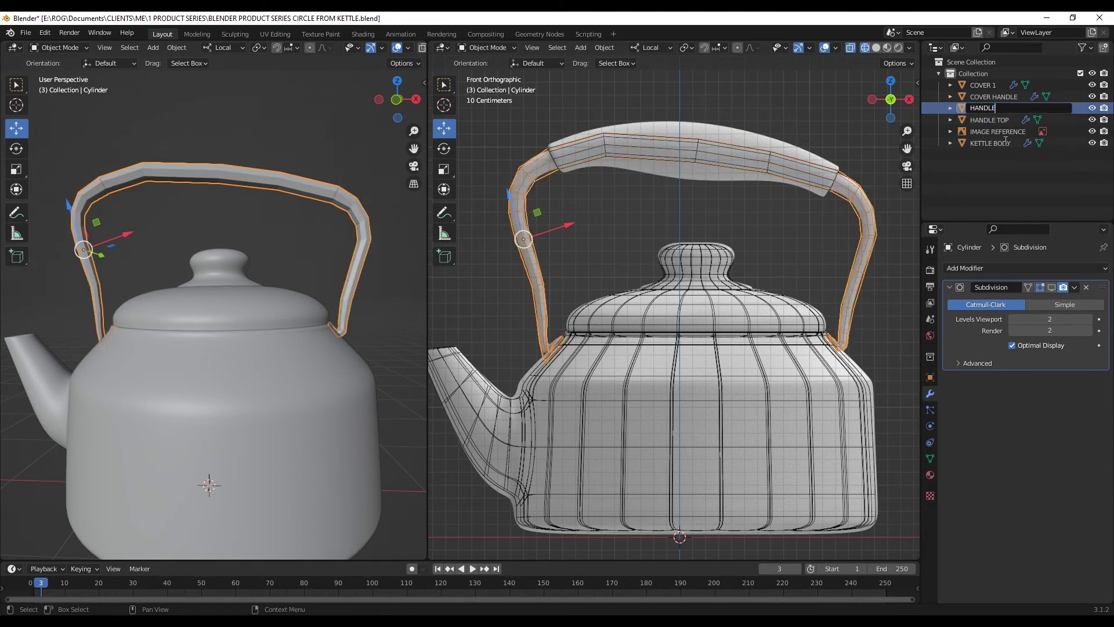
{"action": "key", "text": "Return"}
Open HANDLE TOP for mesh editing and hide HANDLE in the viewport
{"action": "left_click", "coordinate": [993, 121]}
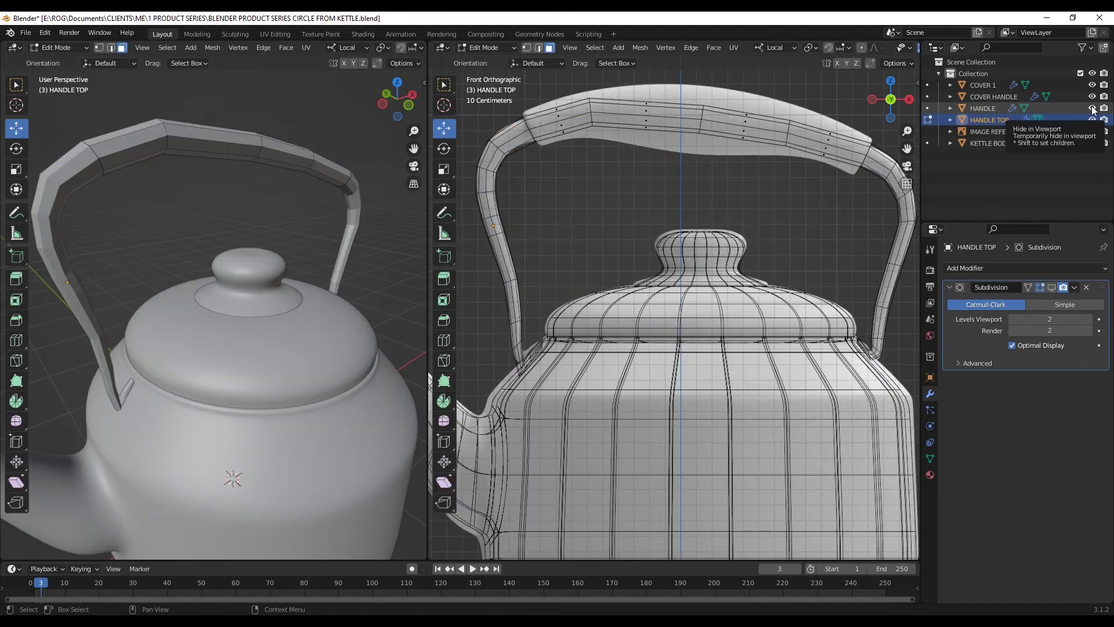
{"action": "left_click", "coordinate": [1093, 109]}
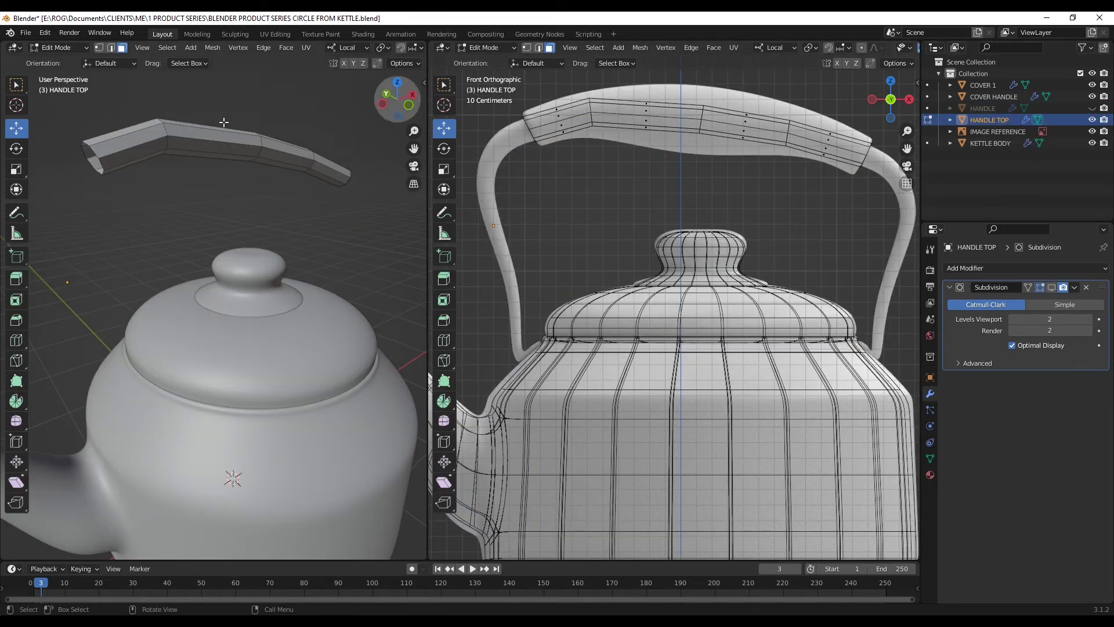
{"action": "middle_click_drag", "start_coordinate": [174, 159], "coordinate": [211, 164]}
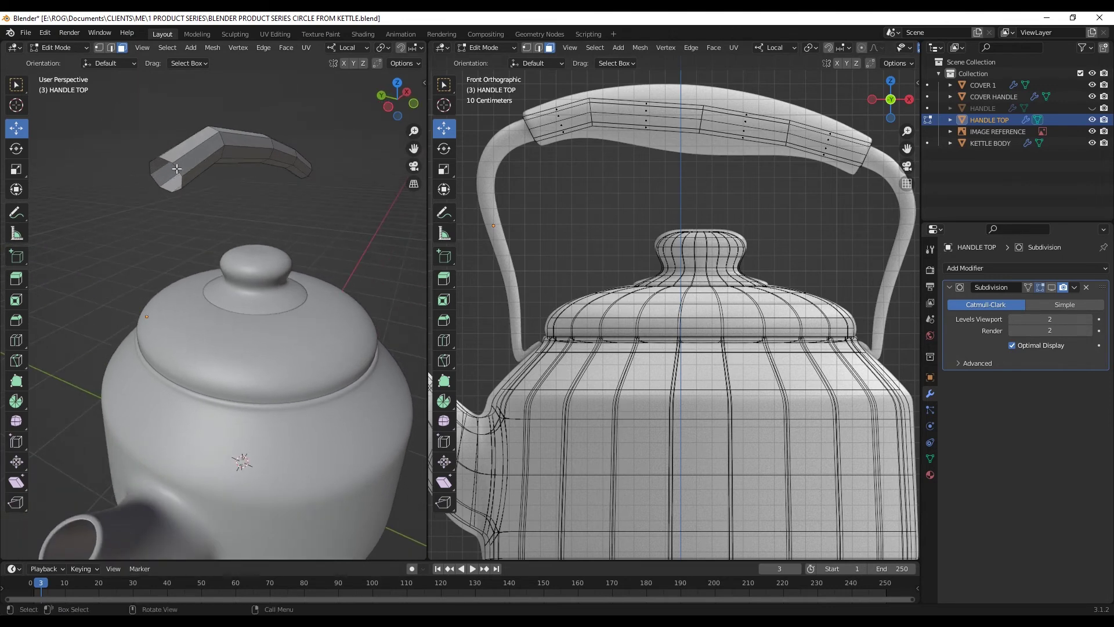
Enlarge the edge loop at the grip's left end to match the reference outline
{"action": "left_click", "coordinate": [540, 48]}
{"action": "left_click_drag", "start_coordinate": [505, 105], "coordinate": [549, 180]}
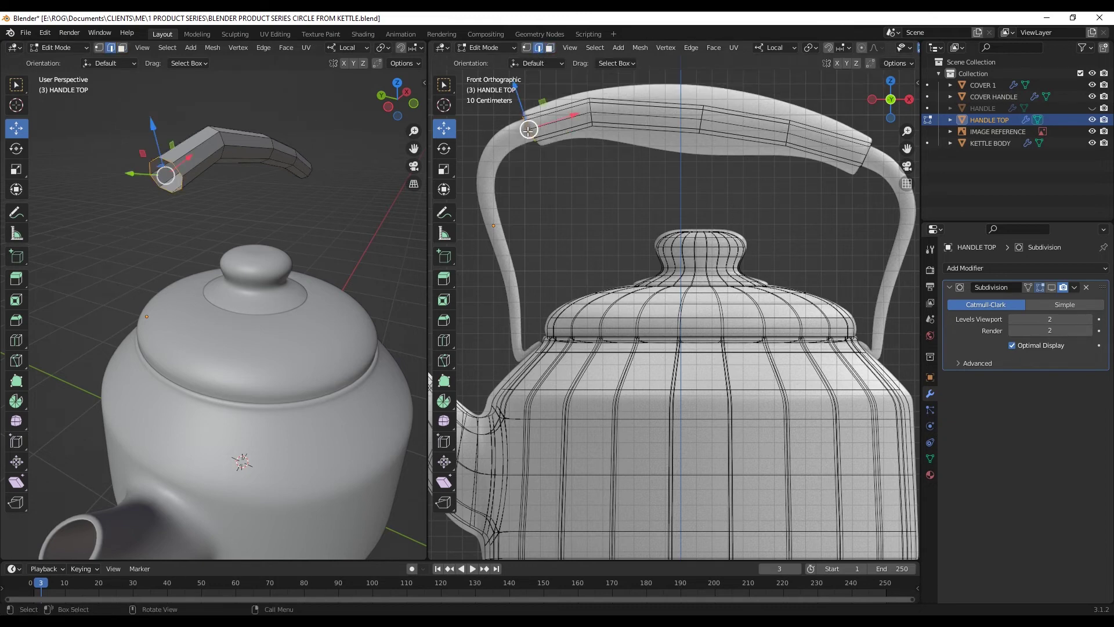
{"action": "key", "text": "s"}
{"action": "left_click", "coordinate": [528, 134]}
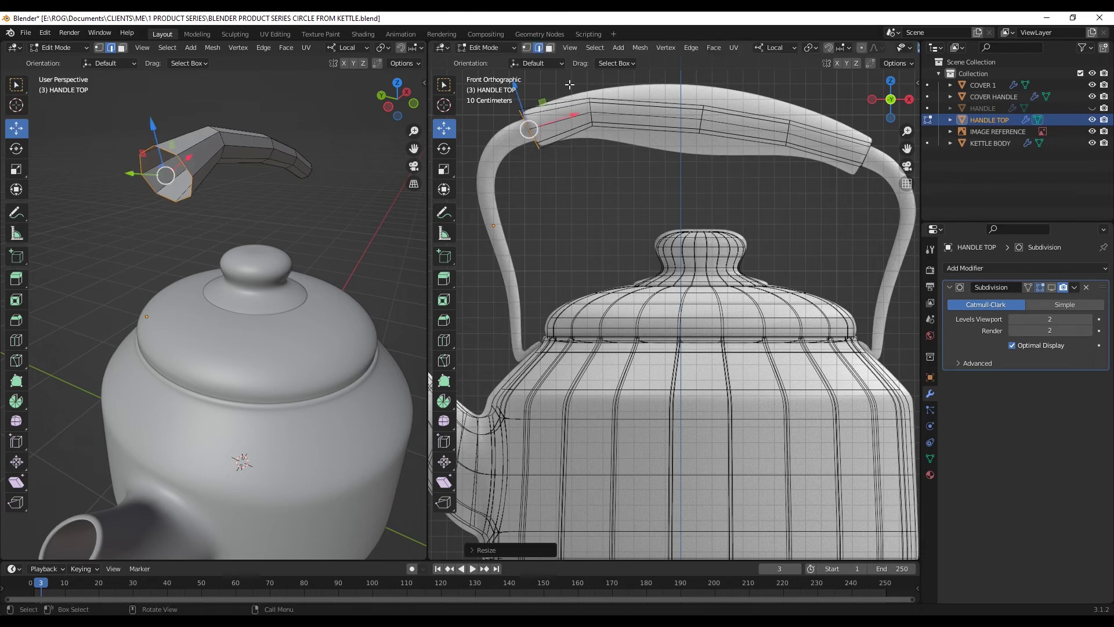
Scale up the grip's second edge loop from the left and move it slightly left to fit the reference
{"action": "left_click_drag", "start_coordinate": [567, 85], "coordinate": [628, 175]}
{"action": "key", "text": "s"}
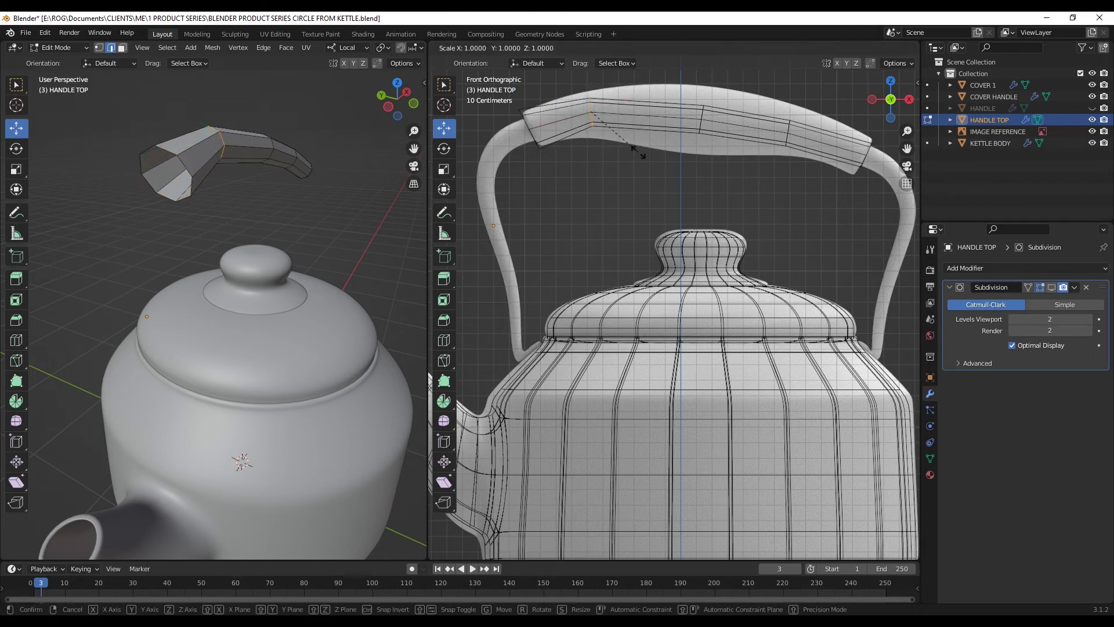
{"action": "left_click", "coordinate": [686, 168]}
{"action": "key", "text": "g"}
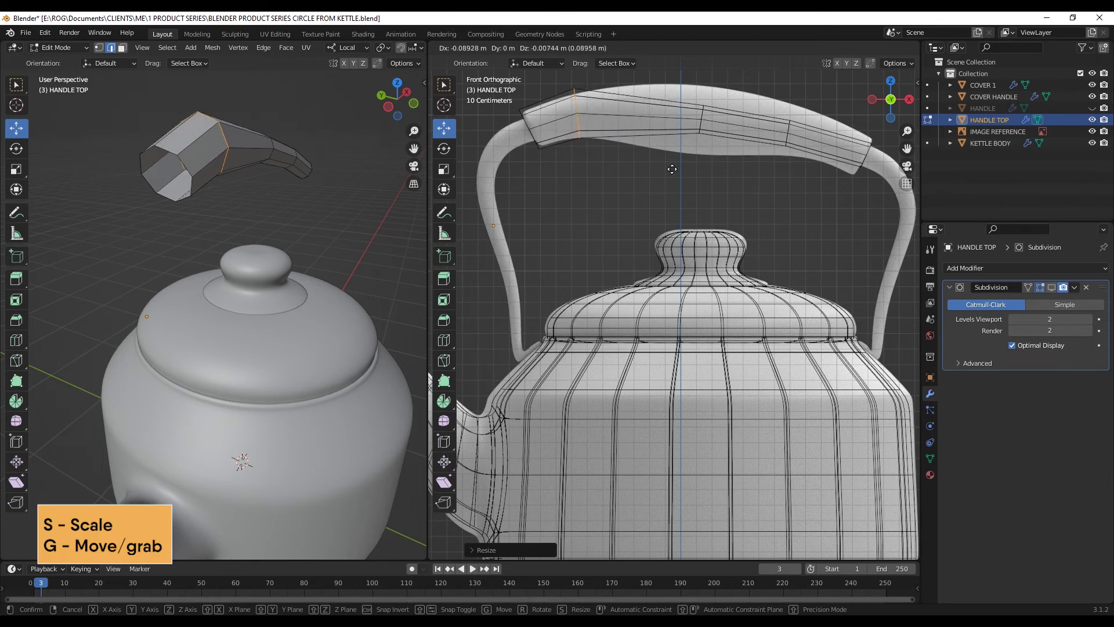
{"action": "left_click", "coordinate": [676, 169]}
{"action": "key", "text": "s"}
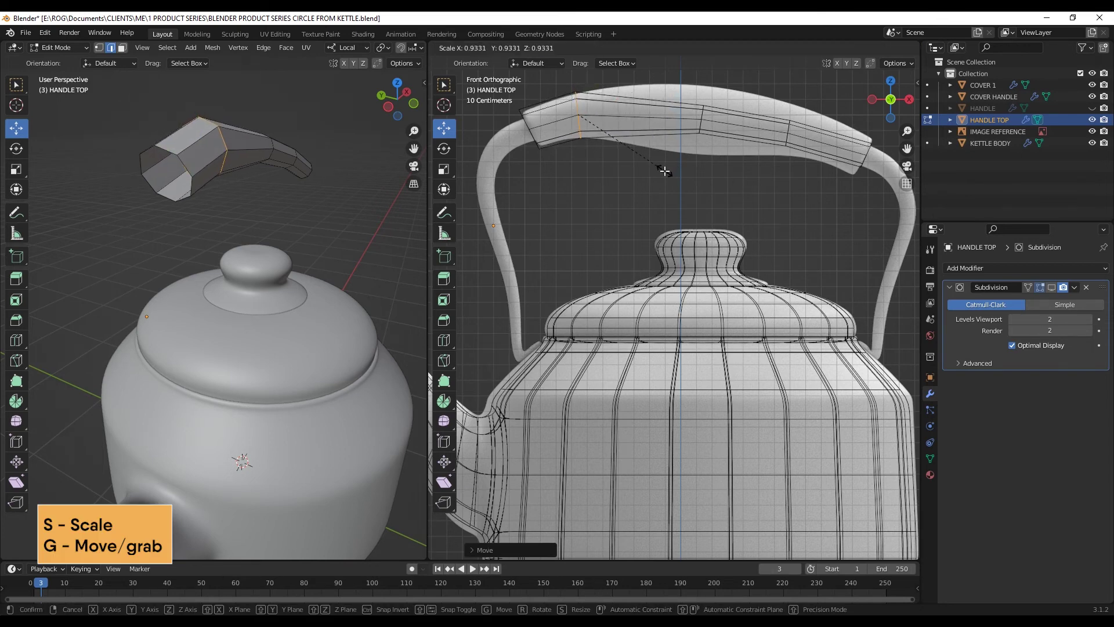
{"action": "left_click", "coordinate": [667, 171]}
Enlarge the grip's middle edge loop, then rotate, move and rescale it to fit the widest part of the reference
{"action": "left_click", "coordinate": [703, 135], "text": "alt"}
{"action": "key", "text": "s"}
{"action": "left_click", "coordinate": [817, 186]}
{"action": "key", "text": "r"}
{"action": "left_click", "coordinate": [811, 183]}
{"action": "key", "text": "g"}
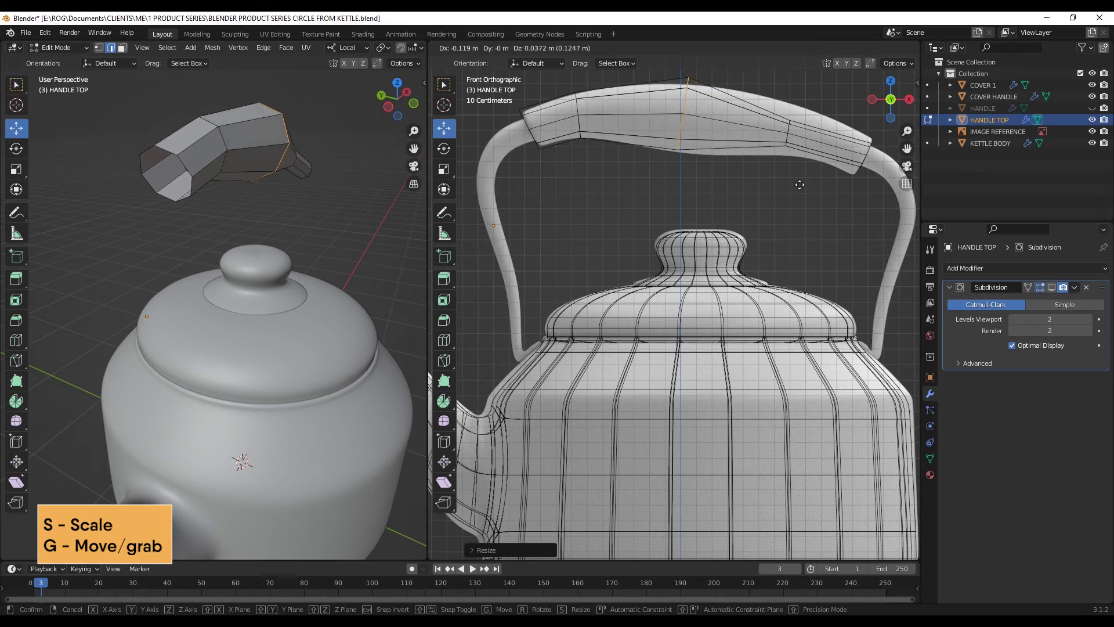
{"action": "left_click", "coordinate": [792, 177]}
{"action": "key", "text": "s"}
{"action": "left_click", "coordinate": [794, 170]}
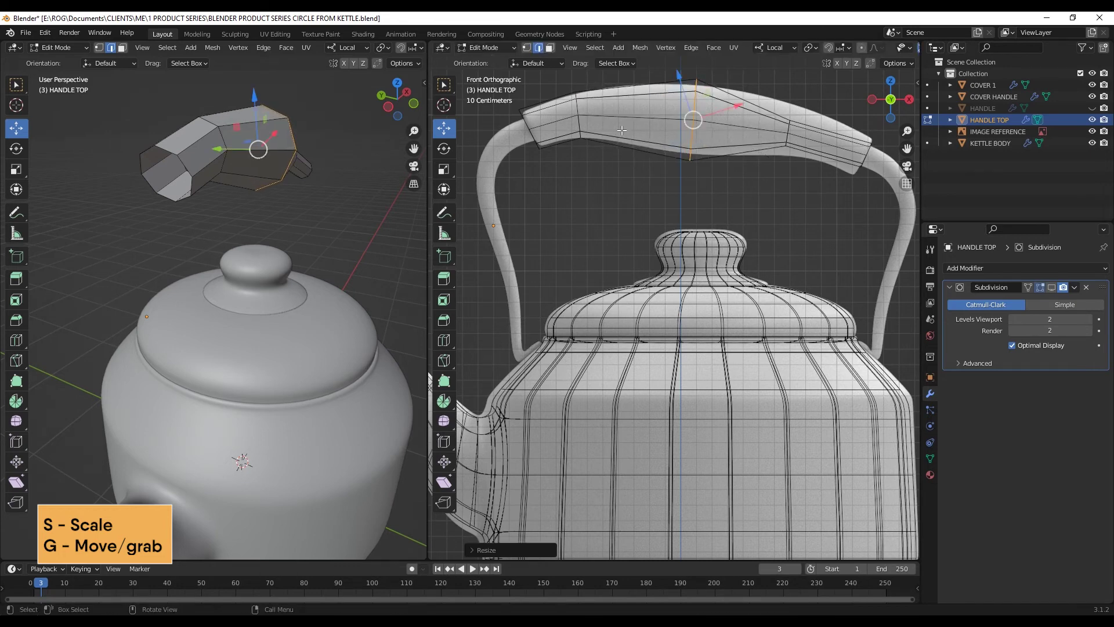
Fine-tune the scale of the grip's second edge loop from the left
{"action": "left_click_drag", "start_coordinate": [562, 84], "coordinate": [618, 192]}
{"action": "key", "text": "s"}
{"action": "left_click", "coordinate": [626, 187]}
Scale up the grip's fourth edge loop from the left and move it right onto the reference outline
{"action": "left_click_drag", "start_coordinate": [768, 99], "coordinate": [813, 199]}
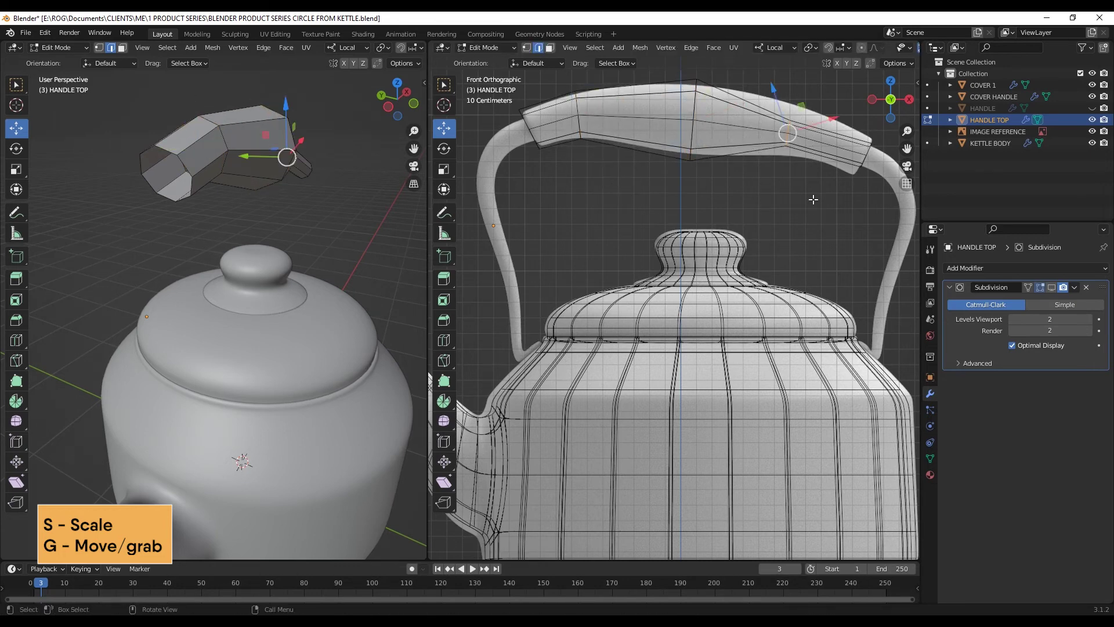
{"action": "key", "text": "s"}
{"action": "left_click", "coordinate": [860, 197]}
{"action": "key", "text": "g"}
{"action": "left_click", "coordinate": [872, 192]}
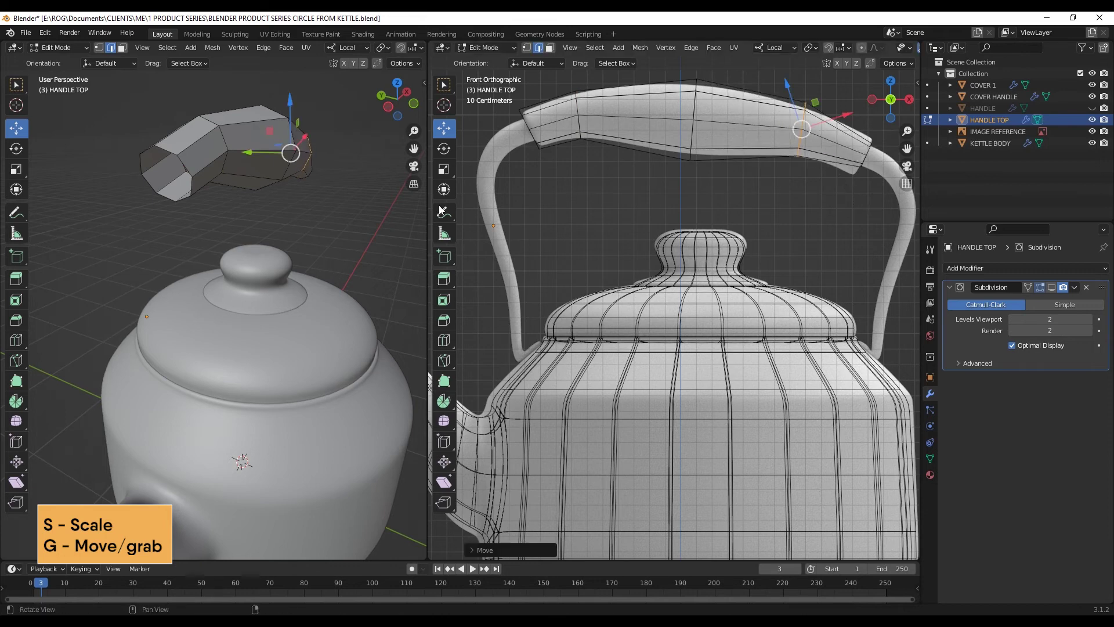
{"action": "middle_click_drag", "start_coordinate": [285, 164], "coordinate": [219, 157]}
{"action": "scroll", "coordinate": [219, 157], "scroll_direction": "down", "scroll_amount": 1}
{"action": "key", "text": "g"}
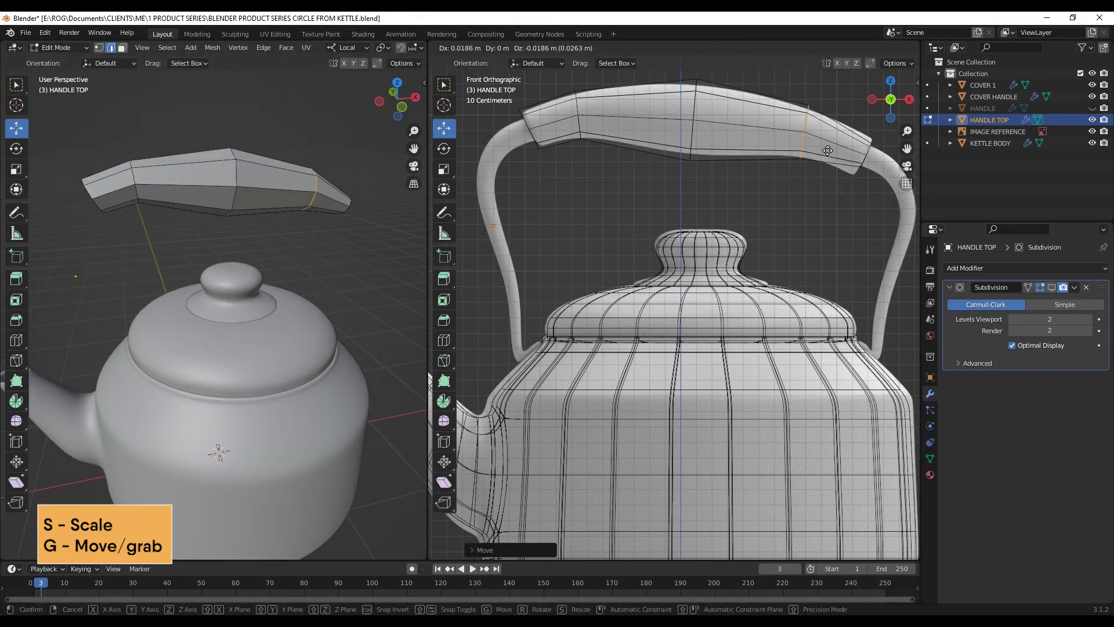
{"action": "left_click", "coordinate": [827, 150]}
Enlarge the edge loop at the grip's right end, then move and rotate it to match the reference
{"action": "left_click_drag", "start_coordinate": [885, 134], "coordinate": [836, 200]}
{"action": "key", "text": "s"}
{"action": "left_click", "coordinate": [819, 225]}
{"action": "key", "text": "g"}
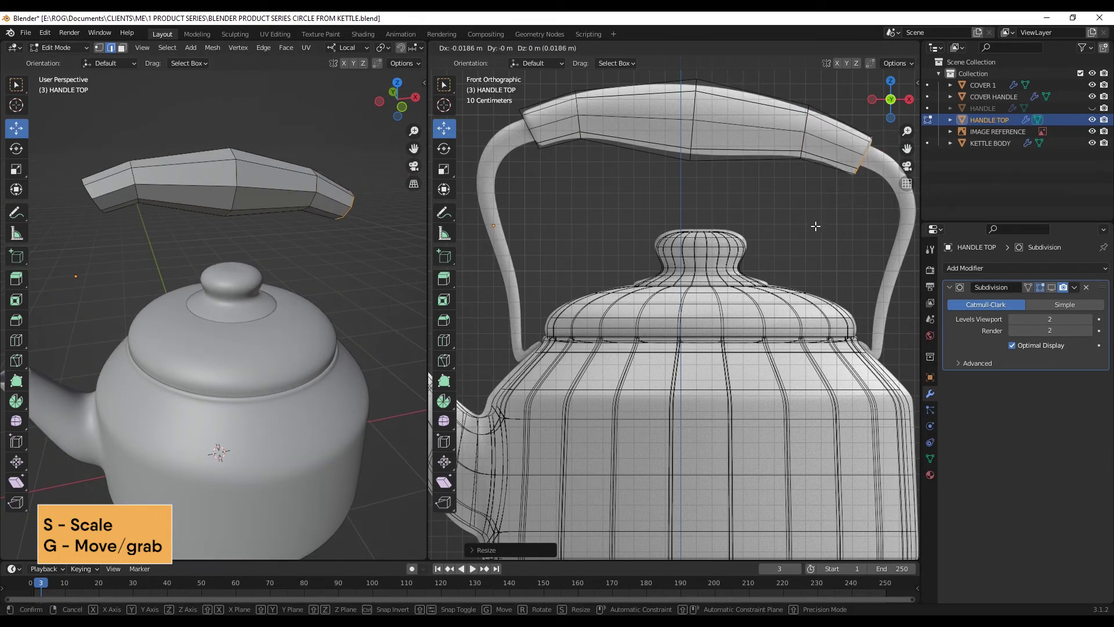
{"action": "left_click", "coordinate": [809, 222]}
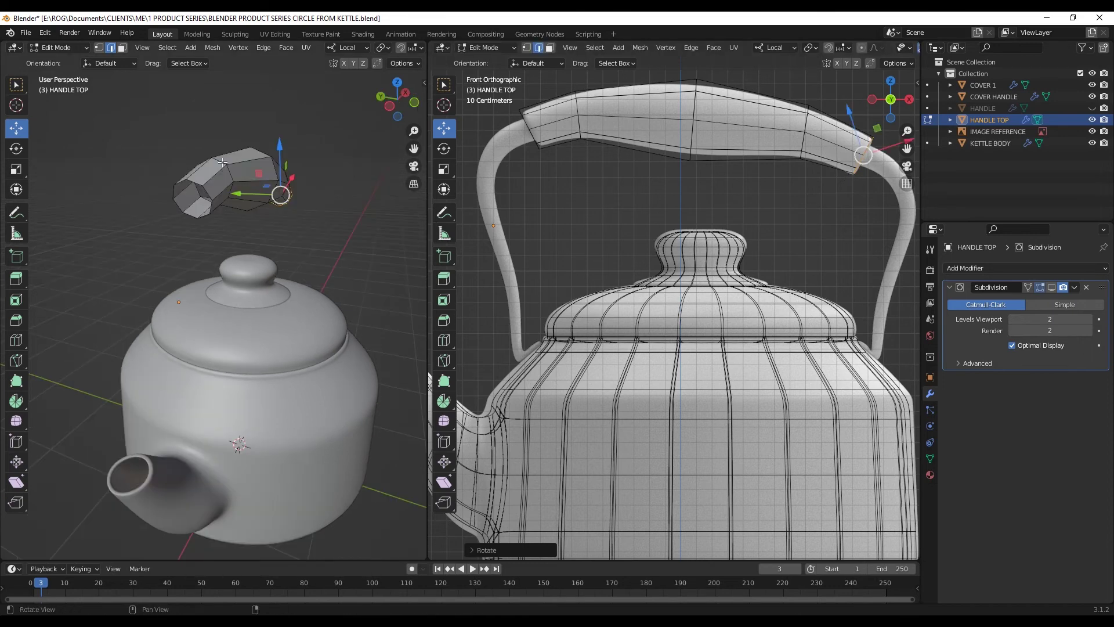
{"action": "middle_click_drag", "start_coordinate": [251, 176], "coordinate": [98, 169]}
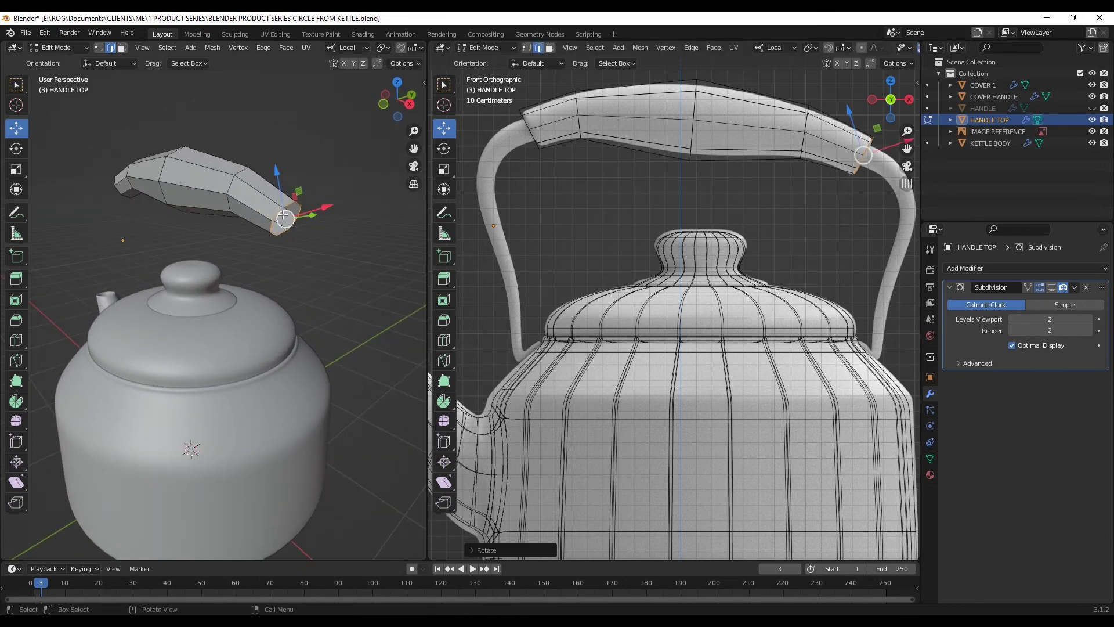
Poke the face that caps the grip's right end into triangles
{"action": "scroll", "coordinate": [299, 217], "scroll_direction": "up", "scroll_amount": 2}
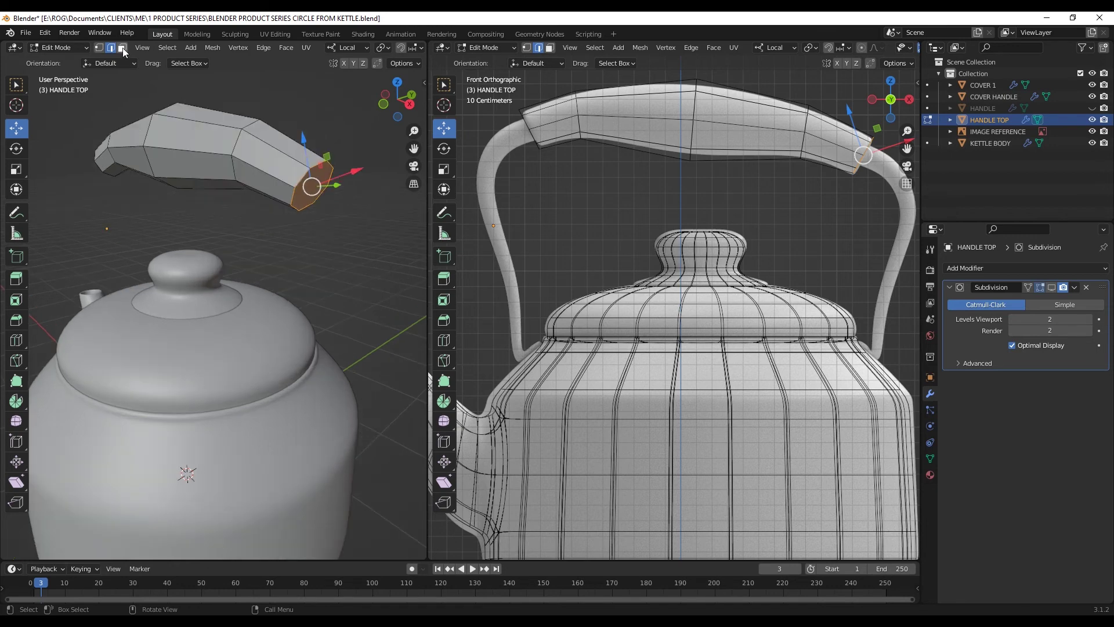
{"action": "left_click", "coordinate": [123, 48]}
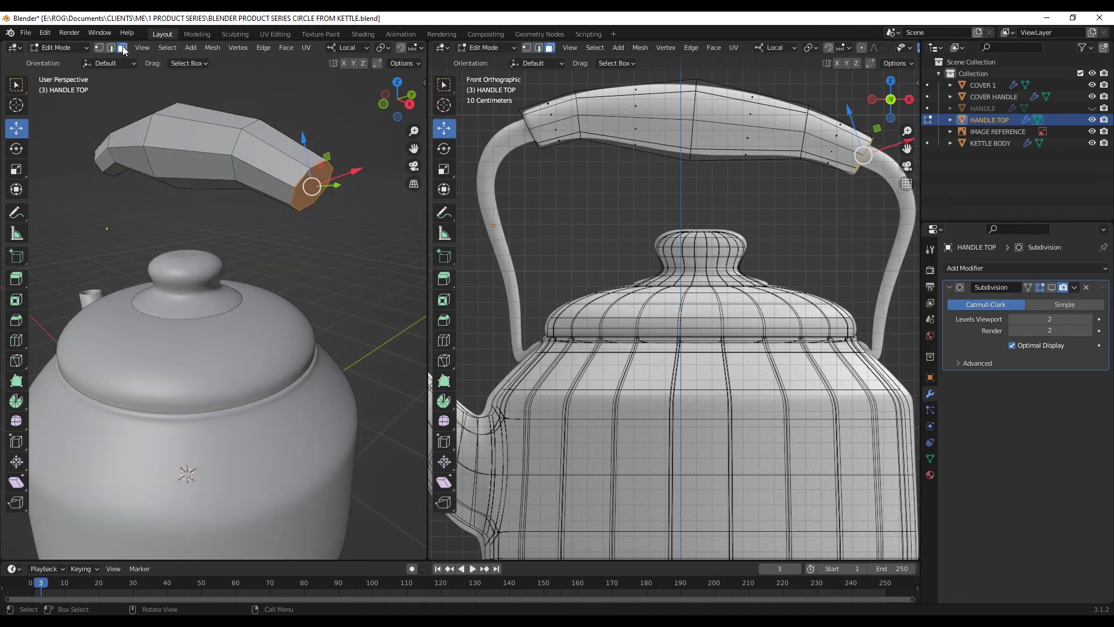
{"action": "right_click", "coordinate": [300, 198]}
{"action": "left_click", "coordinate": [282, 199]}
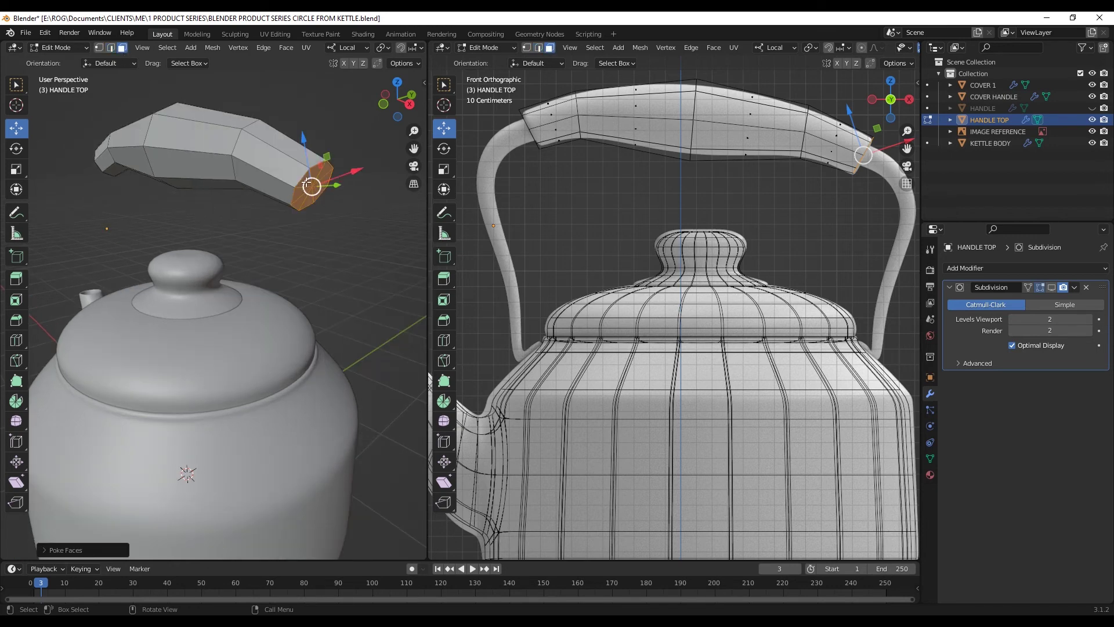
Fill the open edge loop at the grip's left end with a face and poke that face
{"action": "middle_click_drag", "start_coordinate": [307, 185], "coordinate": [124, 151]}
{"action": "key", "text": "2"}
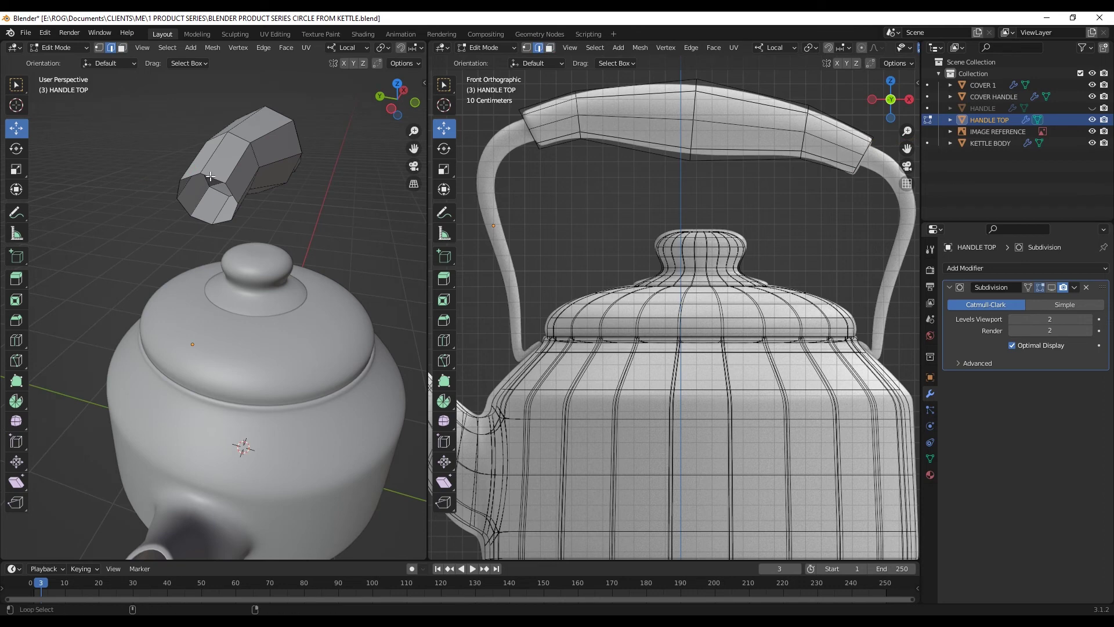
{"action": "left_click", "coordinate": [210, 176], "text": "alt"}
{"action": "key", "text": "f"}
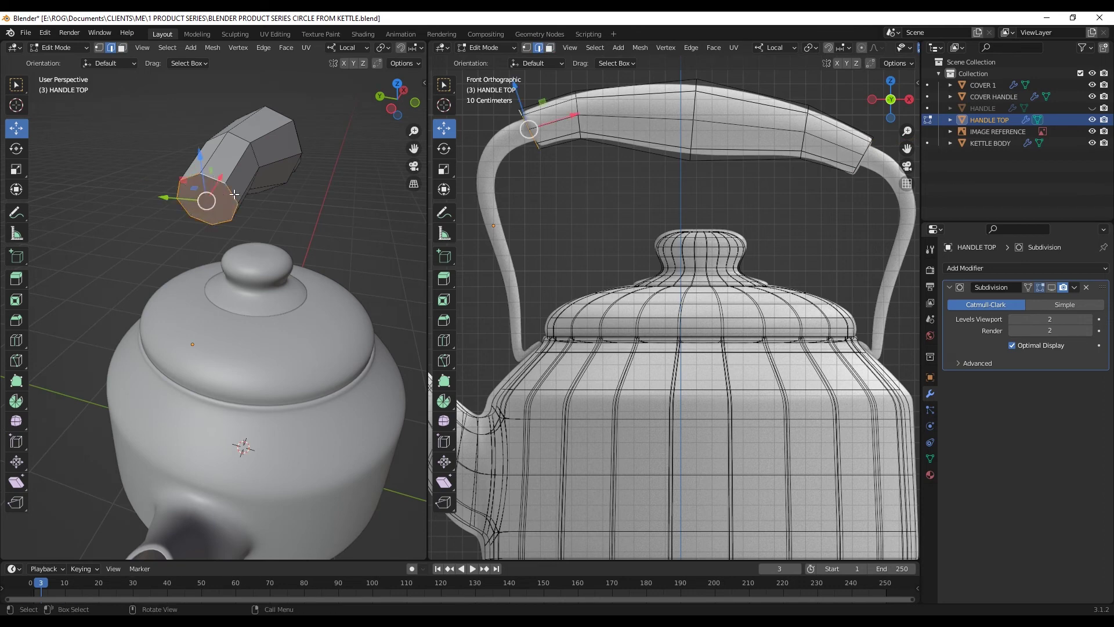
{"action": "left_click", "coordinate": [123, 48]}
{"action": "right_click", "coordinate": [225, 207]}
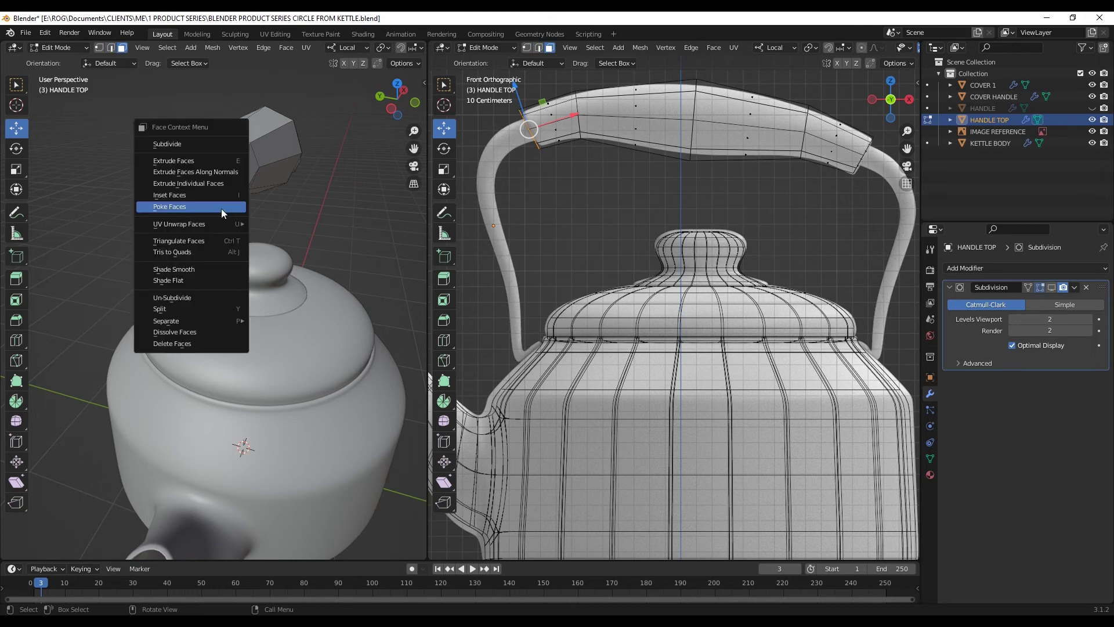
{"action": "left_click", "coordinate": [221, 208]}
Inset the poked cap faces slightly at both ends of the grip
{"action": "middle_click_drag", "start_coordinate": [189, 185], "coordinate": [174, 180]}
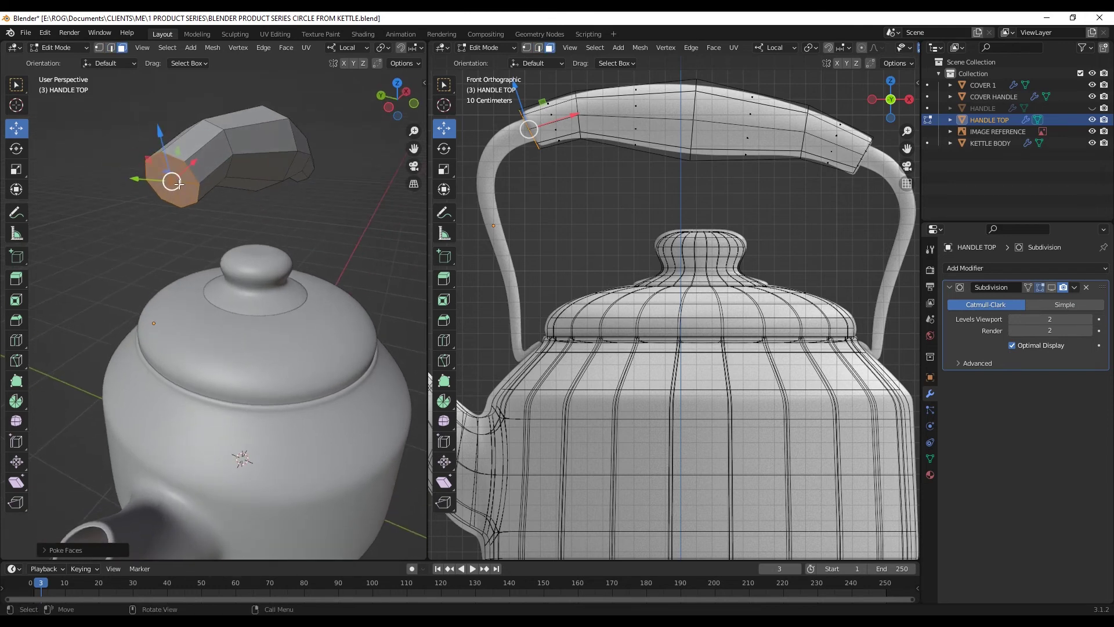
{"action": "key", "text": "i"}
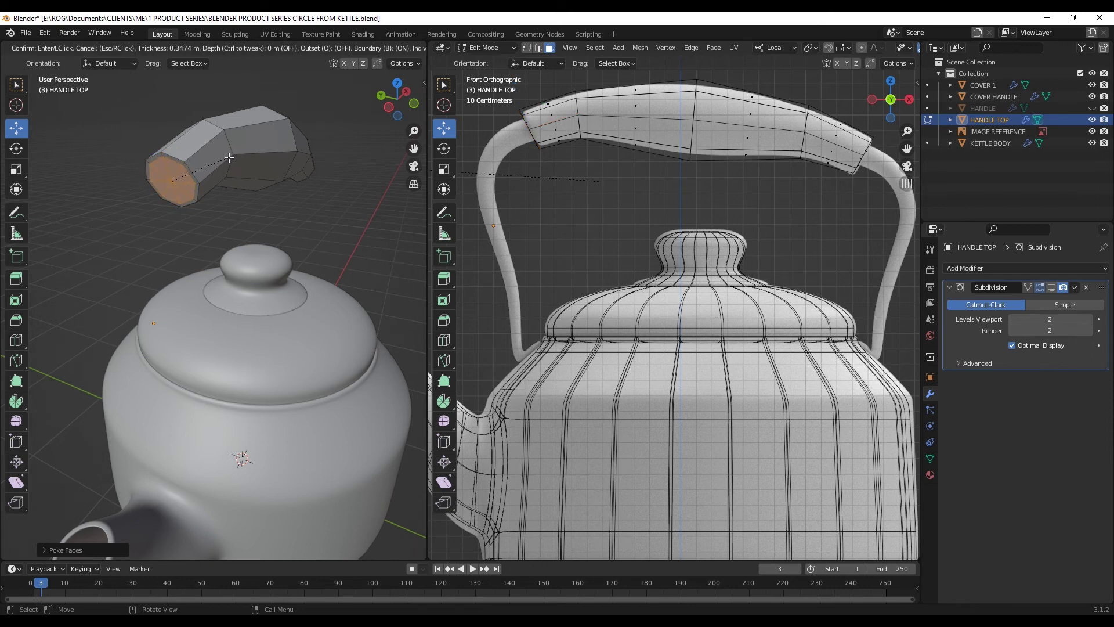
{"action": "middle_click_drag", "start_coordinate": [229, 158], "coordinate": [155, 170]}
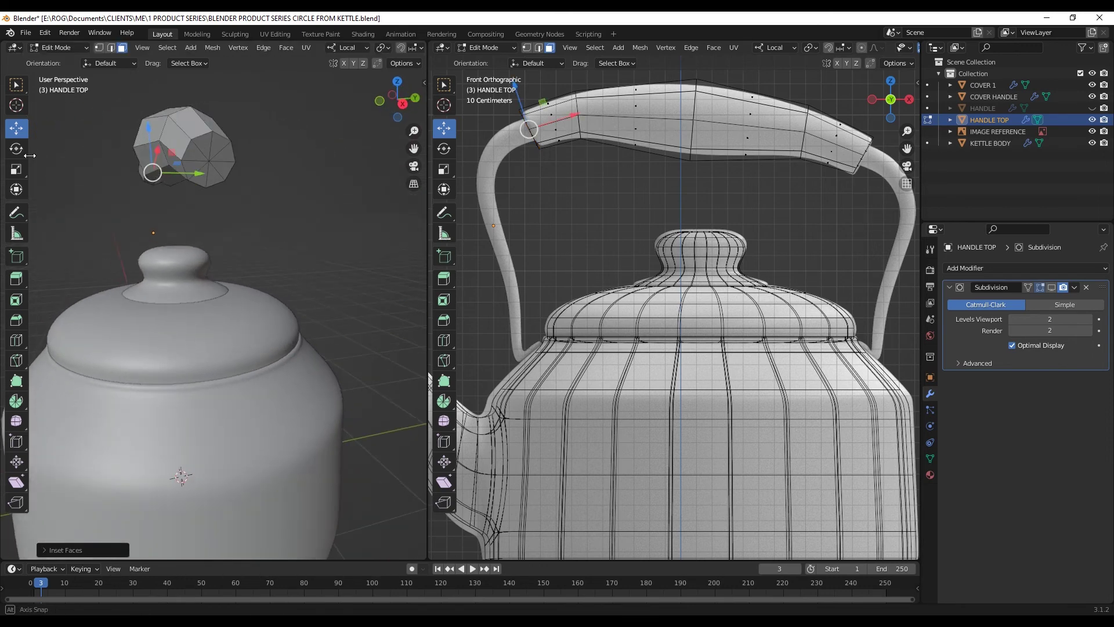
{"action": "left_click", "coordinate": [306, 131]}
{"action": "middle_click_drag", "start_coordinate": [303, 129], "coordinate": [192, 177]}
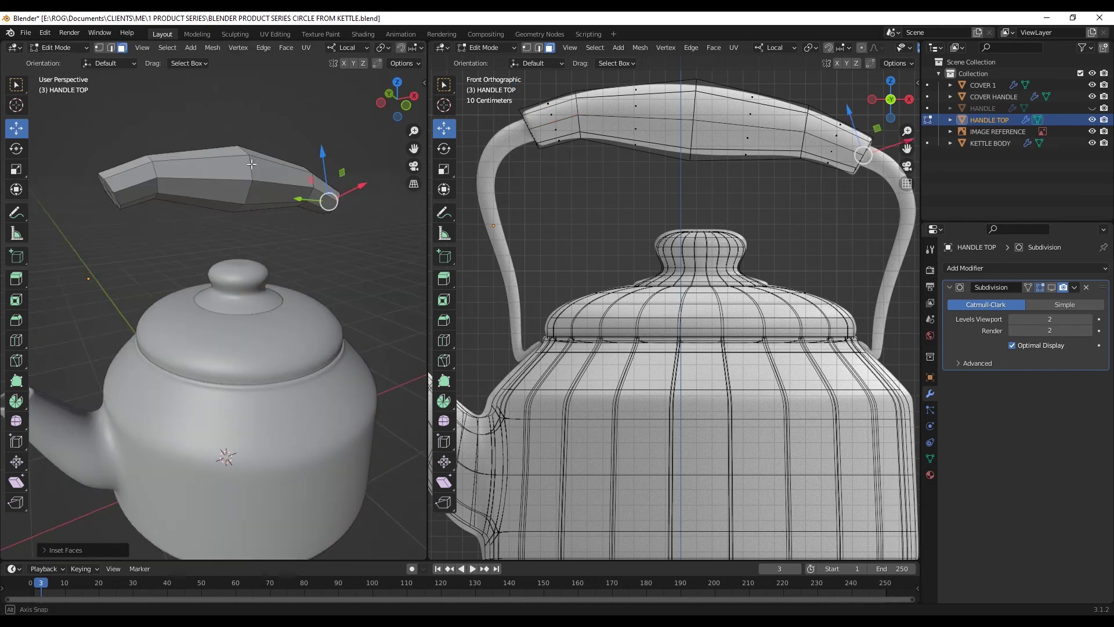
Add a supporting loop cut close to each end of the grip, sliding each toward its rim
{"action": "key", "text": "ctrl+r"}
{"action": "left_click", "coordinate": [137, 187]}
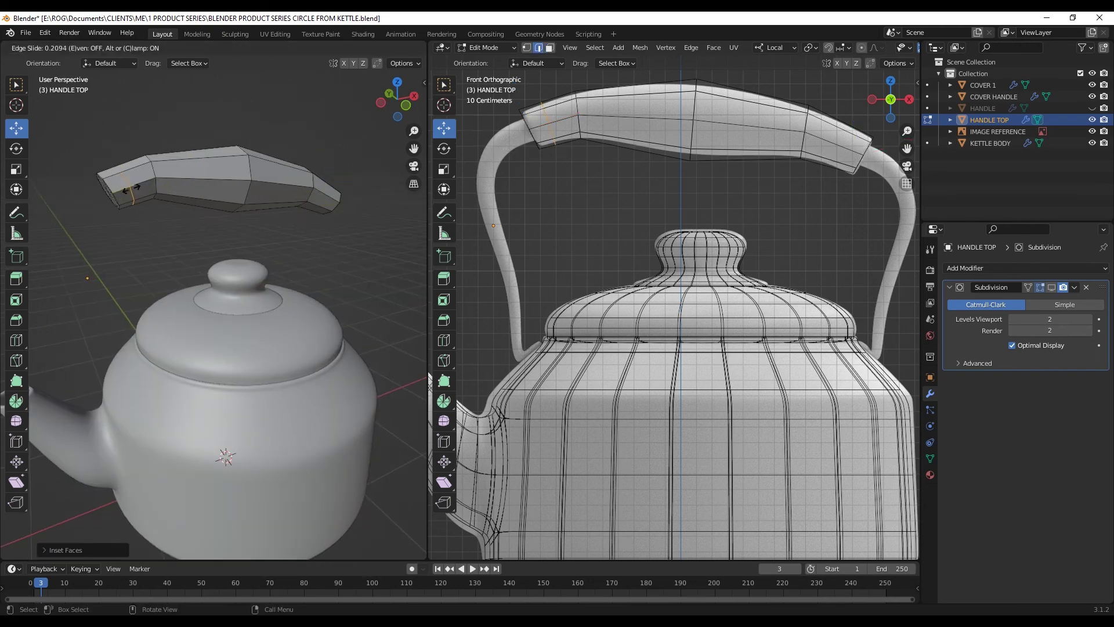
{"action": "left_click", "coordinate": [124, 194]}
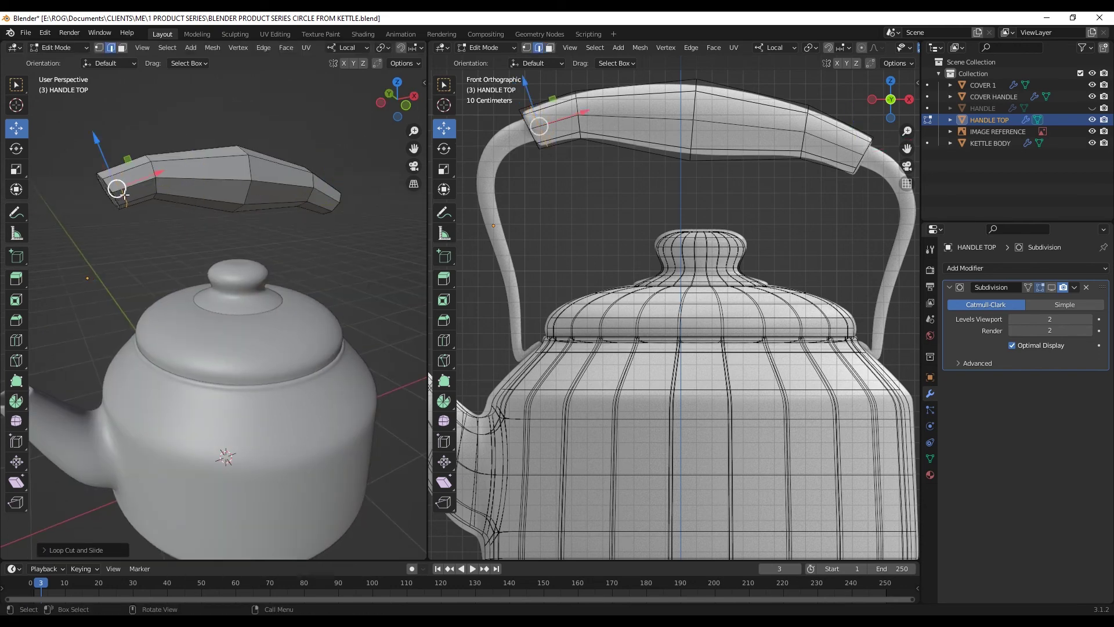
{"action": "middle_click_drag", "start_coordinate": [124, 195], "coordinate": [232, 200]}
{"action": "key", "text": "ctrl+r"}
{"action": "left_click", "coordinate": [341, 205]}
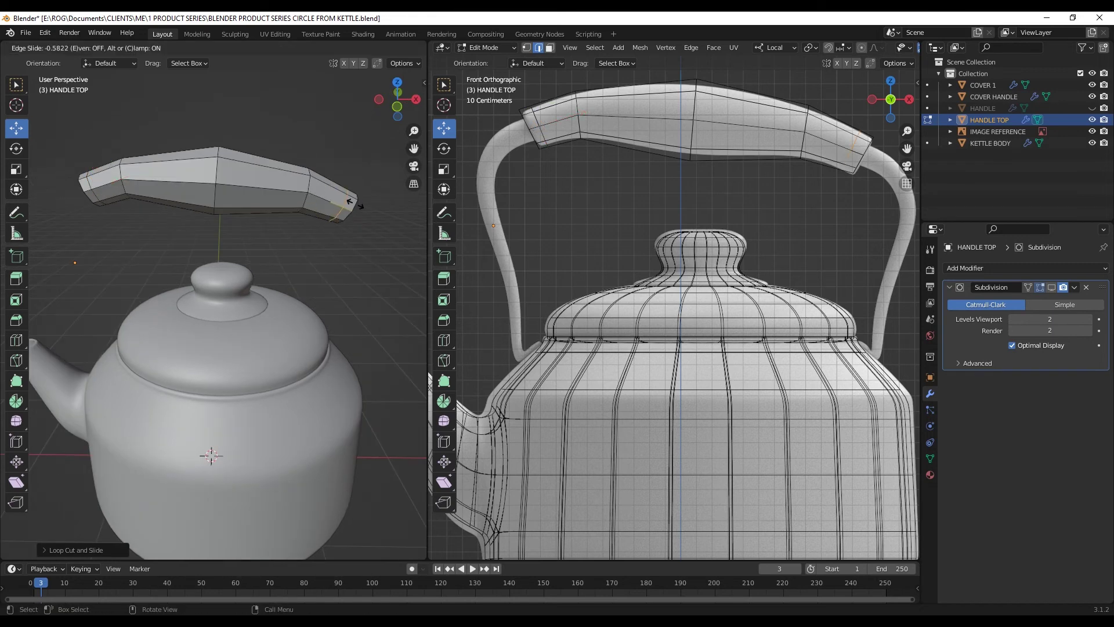
{"action": "left_click", "coordinate": [352, 202]}
{"action": "middle_click_drag", "start_coordinate": [352, 202], "coordinate": [377, 206]}
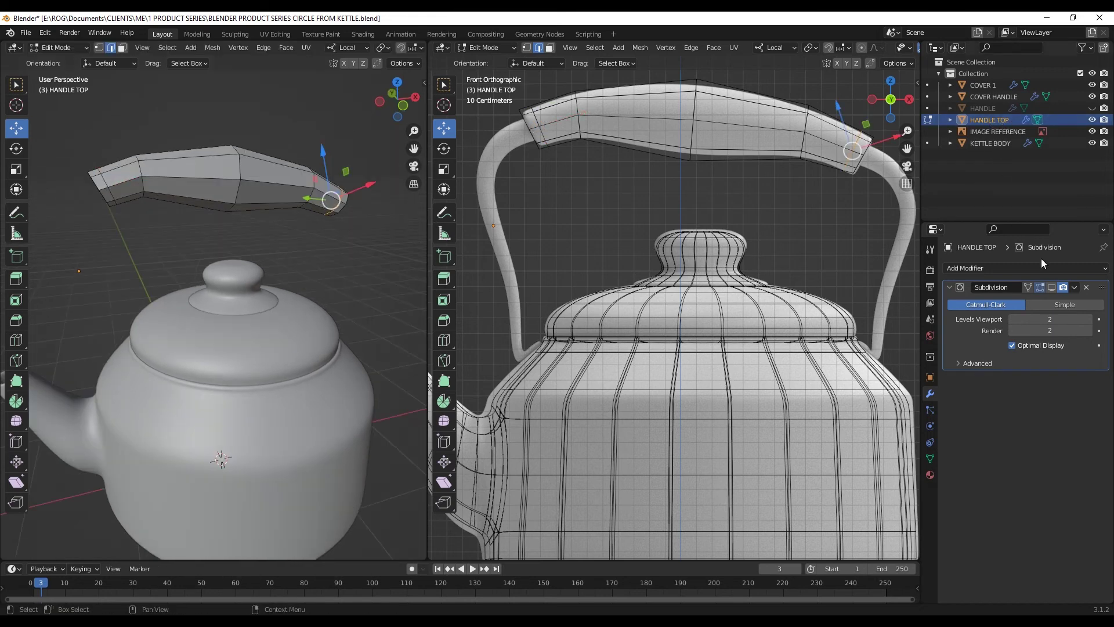
Enable the grip's Subdivision modifier in the viewport and shade the grip smooth in Object Mode
{"action": "left_click", "coordinate": [1051, 287]}
{"action": "left_click", "coordinate": [57, 48]}
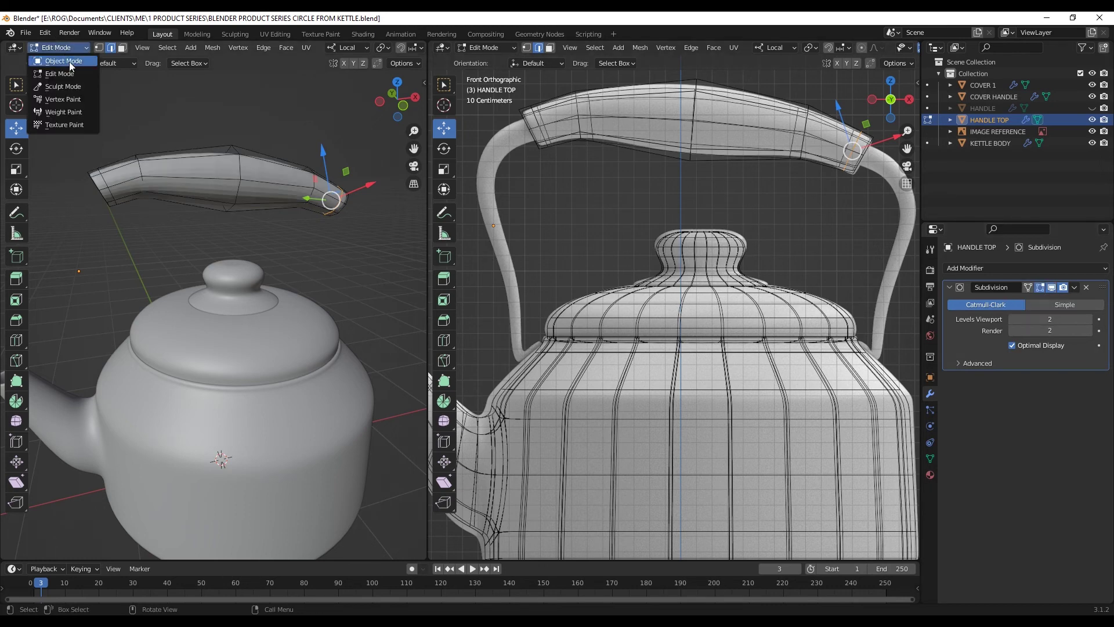
{"action": "left_click", "coordinate": [64, 62]}
{"action": "right_click", "coordinate": [170, 168]}
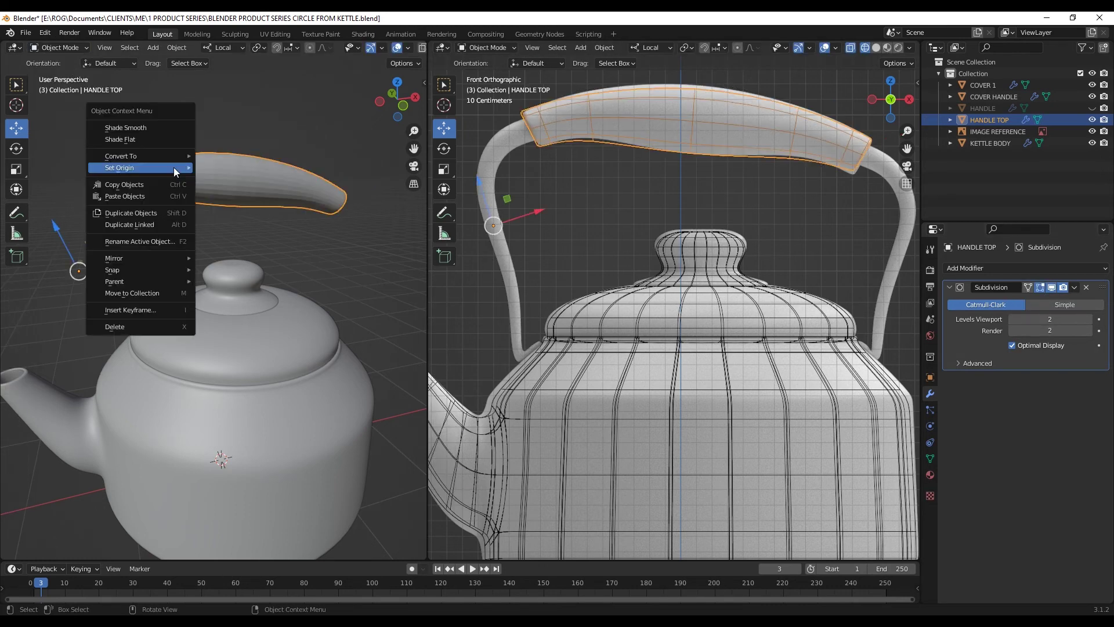
{"action": "left_click", "coordinate": [142, 130]}
{"action": "middle_click_drag", "start_coordinate": [158, 146], "coordinate": [182, 179]}
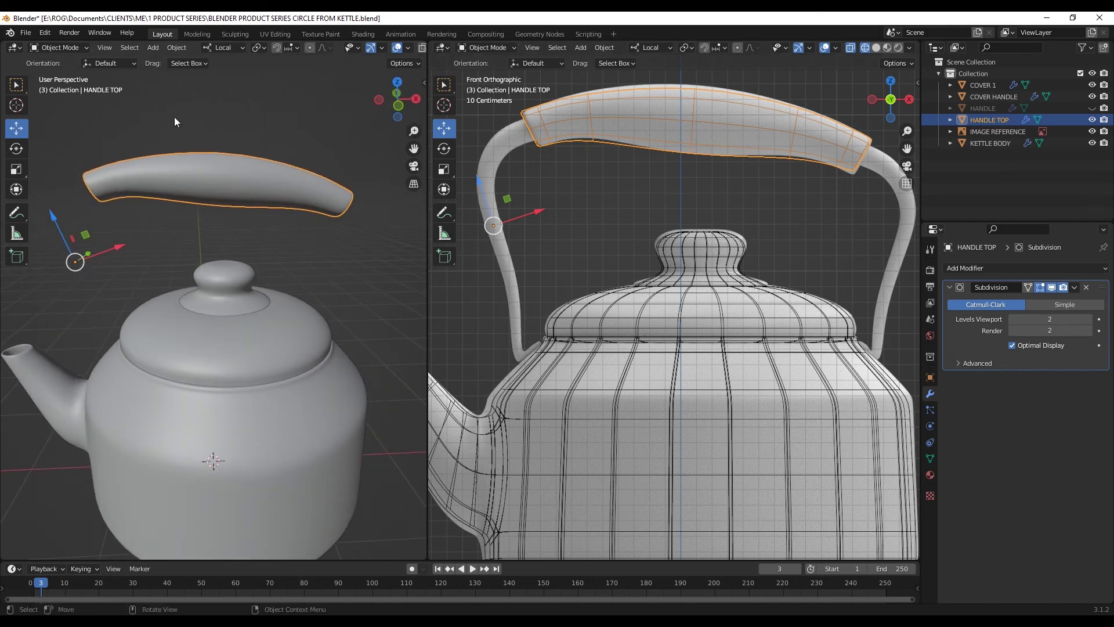
Scale up the grip's middle edge loop by about 1.2 and return to Object Mode
{"action": "left_click", "coordinate": [74, 48]}
{"action": "left_click", "coordinate": [64, 72]}
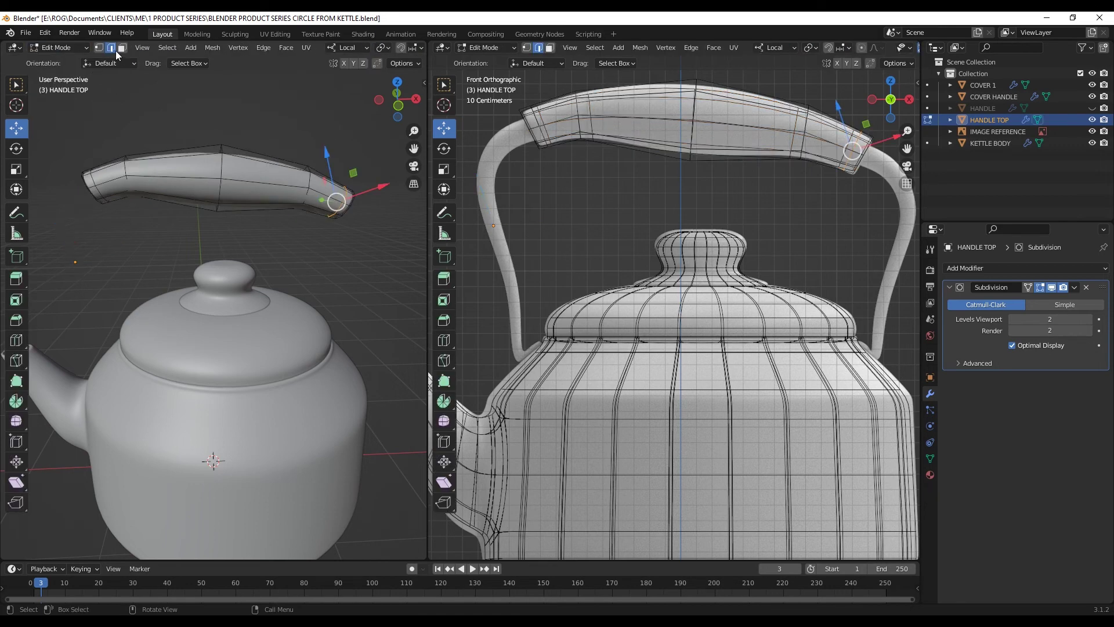
{"action": "left_click", "coordinate": [241, 108]}
{"action": "key", "text": "alt+a"}
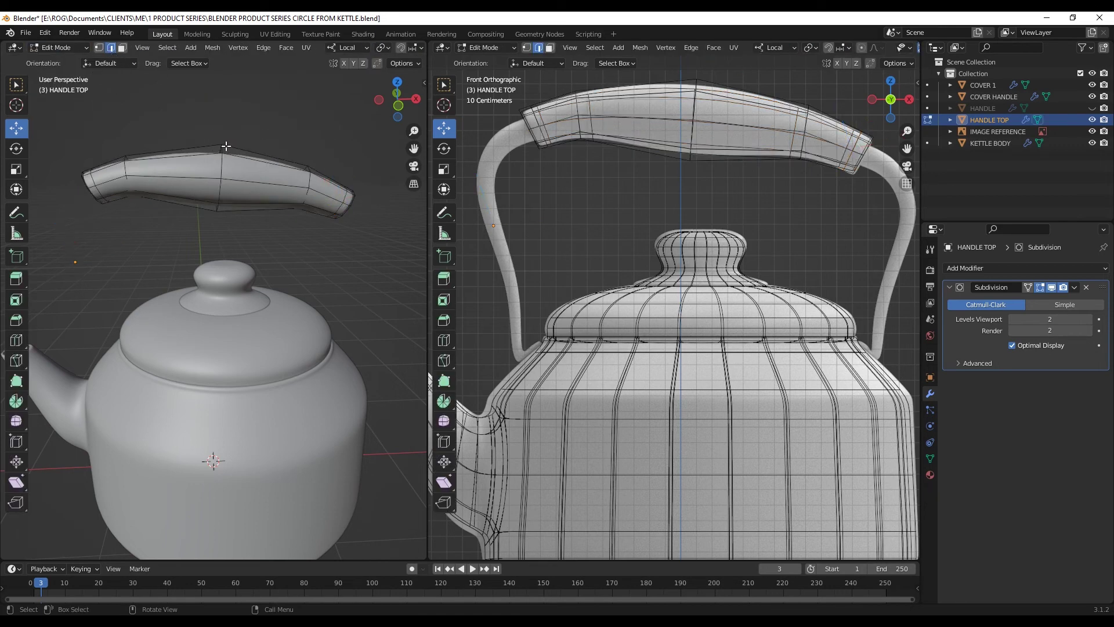
{"action": "left_click", "coordinate": [222, 149], "text": "alt"}
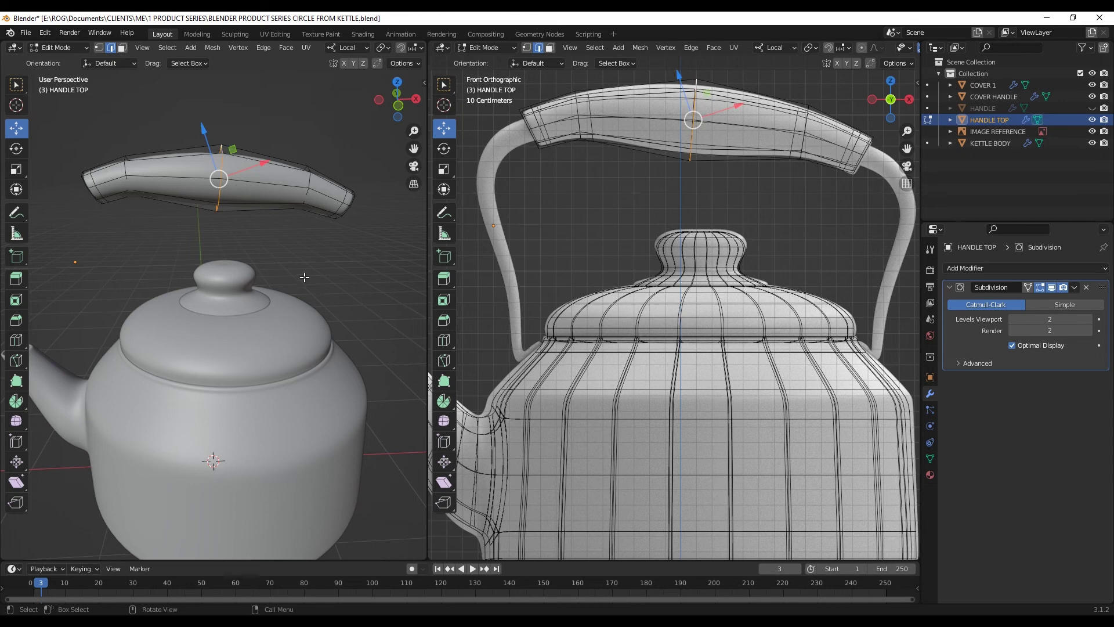
{"action": "key", "text": "s"}
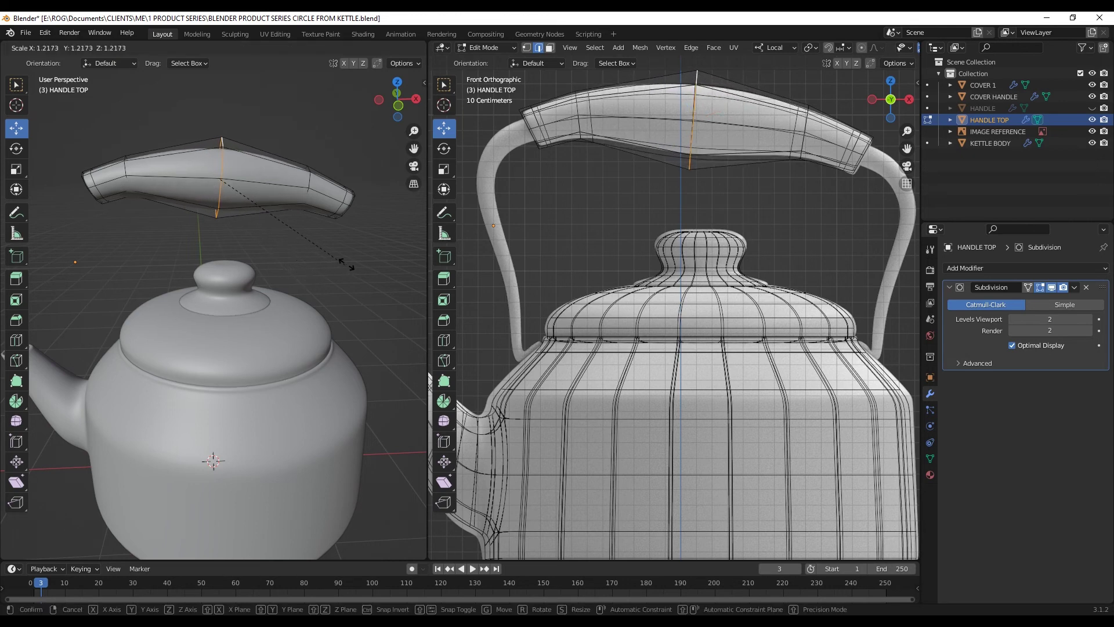
{"action": "left_click", "coordinate": [347, 261]}
{"action": "key", "text": "Tab"}
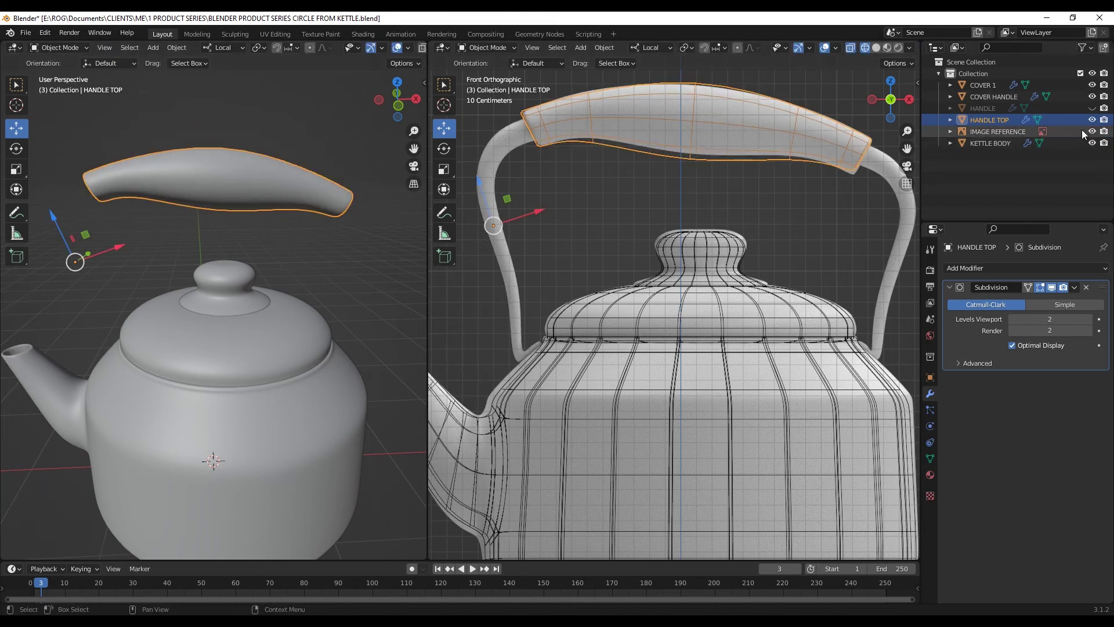
Unhide the HANDLE object and select the grip to check how it fits over the handle
{"action": "left_click", "coordinate": [1093, 108]}
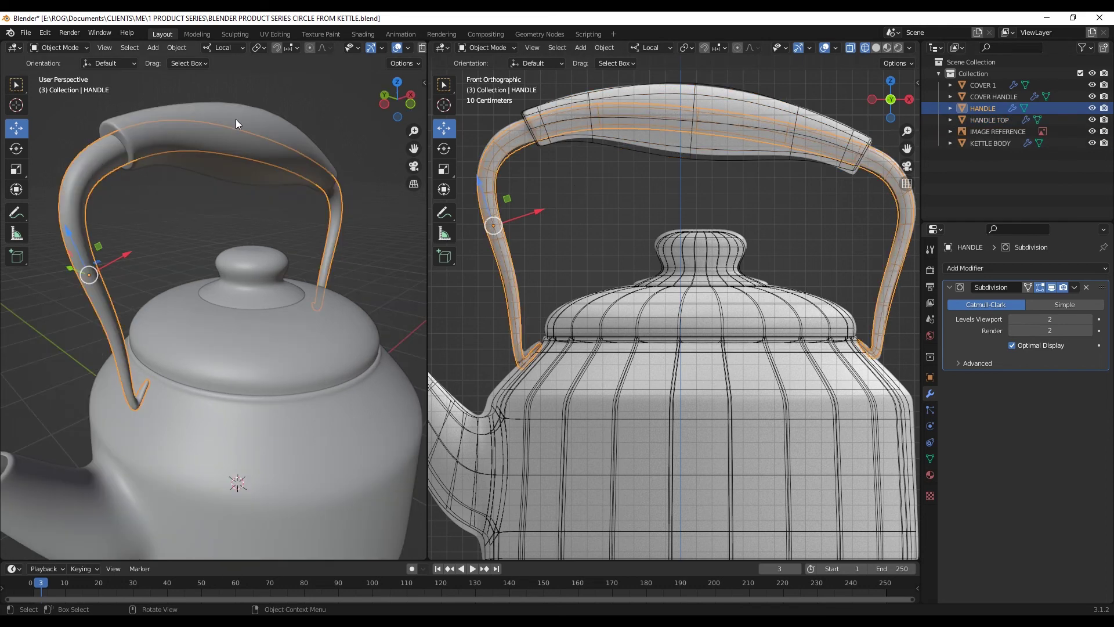
{"action": "left_click", "coordinate": [251, 117]}
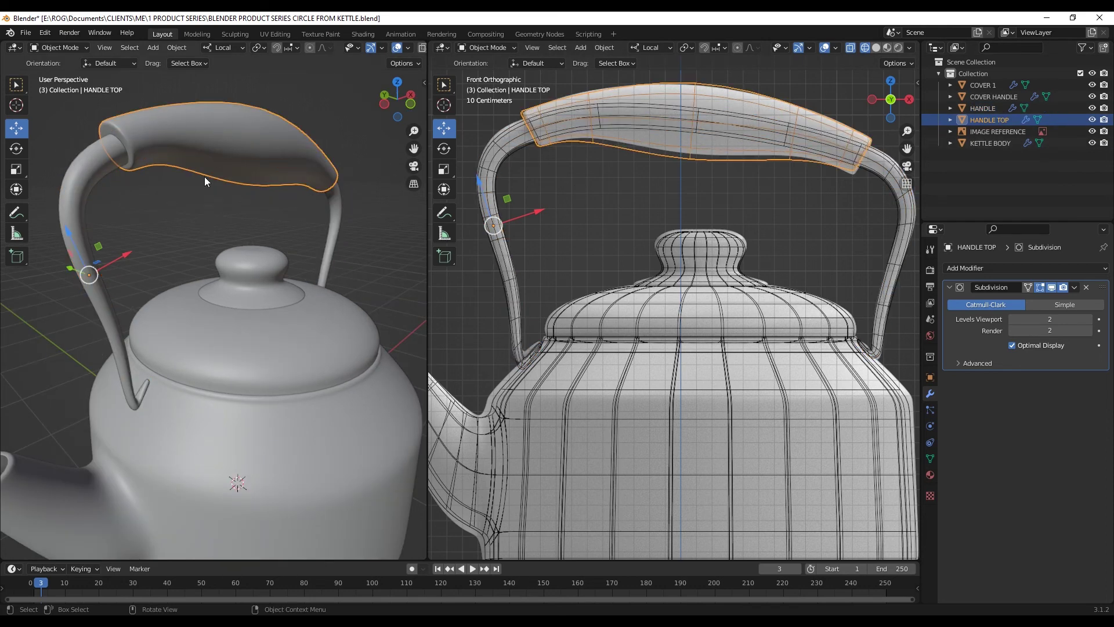
{"action": "middle_click_drag", "start_coordinate": [173, 143], "coordinate": [145, 127]}
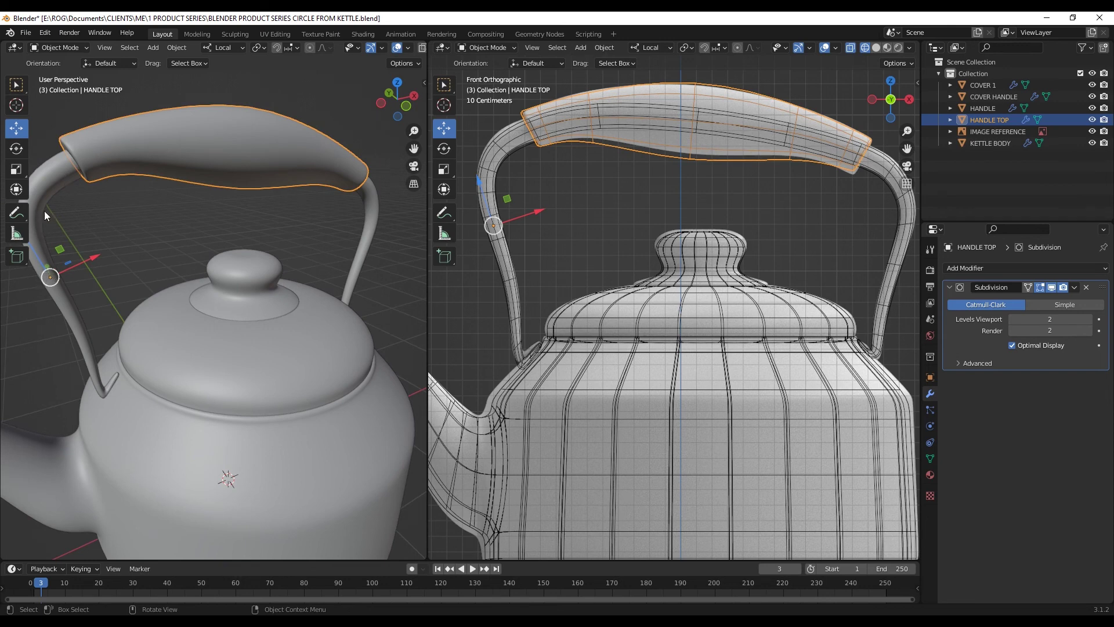
Set the grip's origin to the centre of its geometry
{"action": "right_click", "coordinate": [231, 132]}
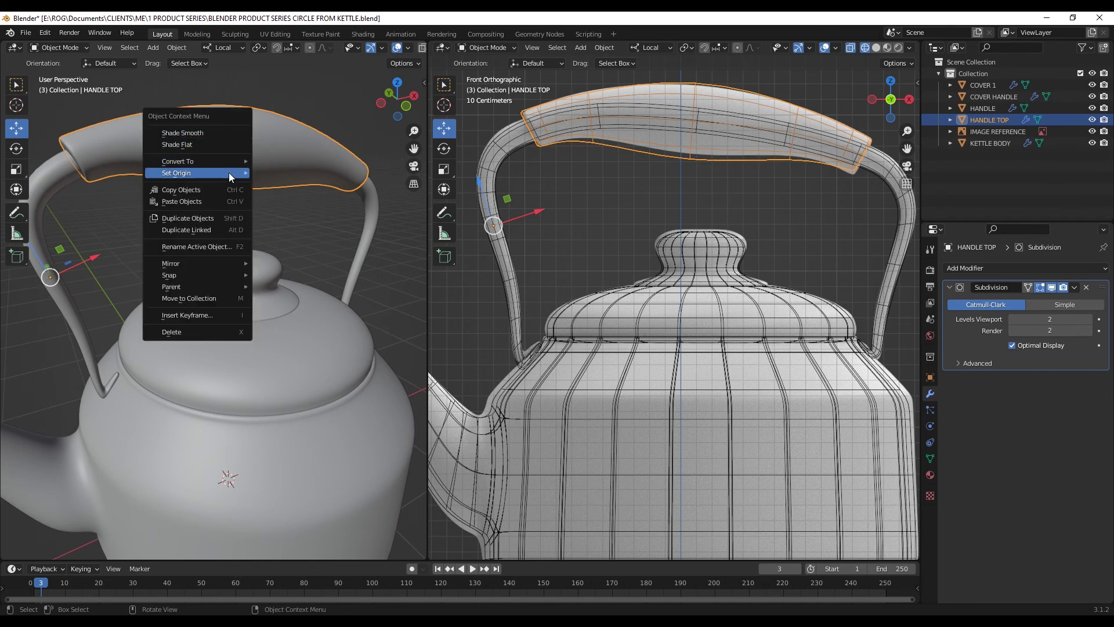
{"action": "mouse_move", "coordinate": [228, 173]}
{"action": "left_click", "coordinate": [318, 190]}
{"action": "middle_click_drag", "start_coordinate": [229, 134], "coordinate": [201, 135]}
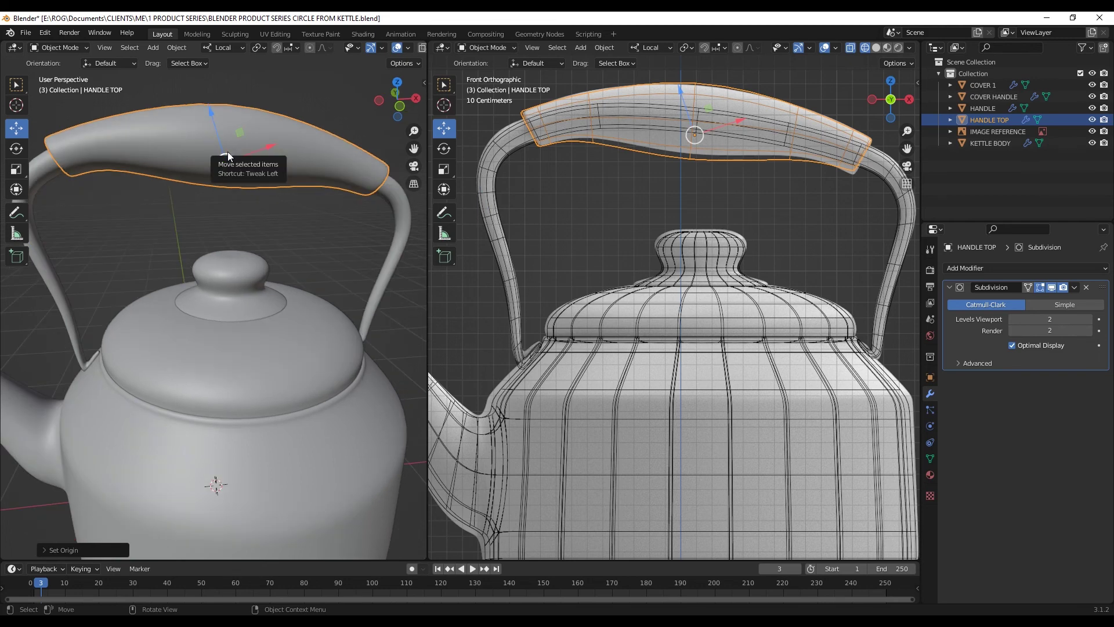
Switch the transform orientation to Global and move the grip slightly down along the Z axis
{"action": "left_click", "coordinate": [227, 48]}
{"action": "left_click", "coordinate": [216, 85]}
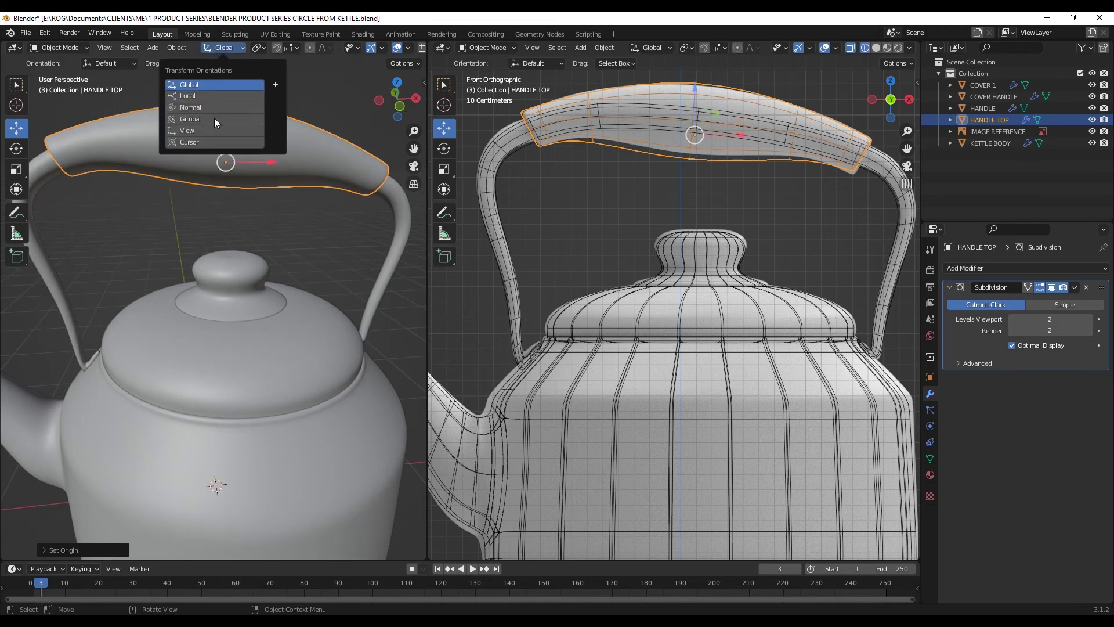
{"action": "key", "text": "g"}
{"action": "key", "text": "z"}
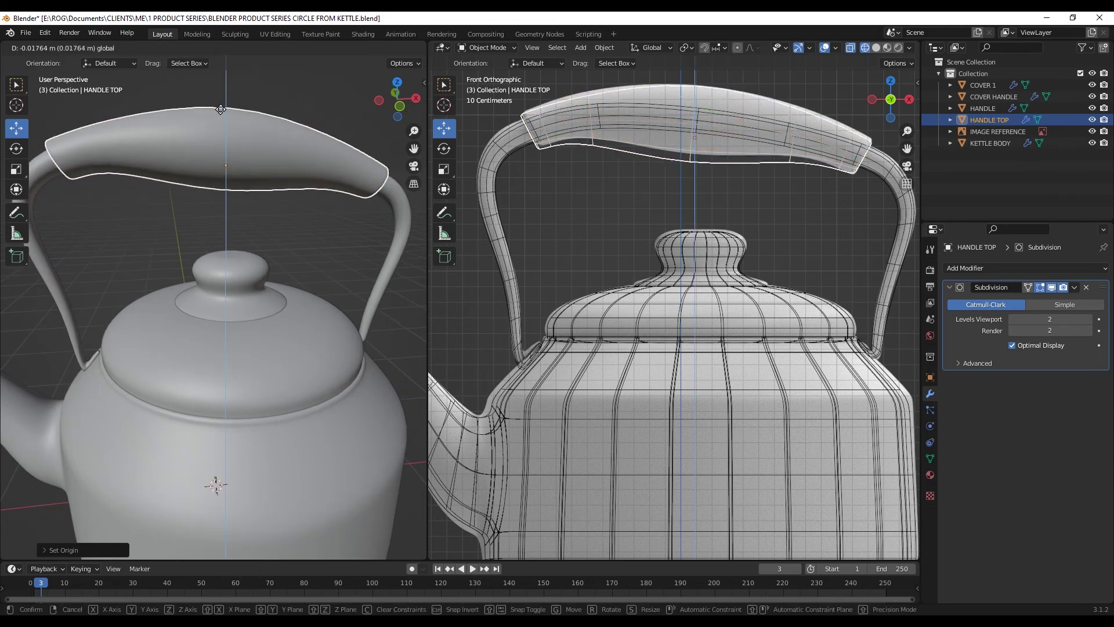
{"action": "left_click_drag", "start_coordinate": [220, 109], "coordinate": [220, 110]}
Poke the large face on the underside of the kettle body in Edit Mode
{"action": "scroll", "coordinate": [50, 328], "scroll_direction": "down", "scroll_amount": 4}
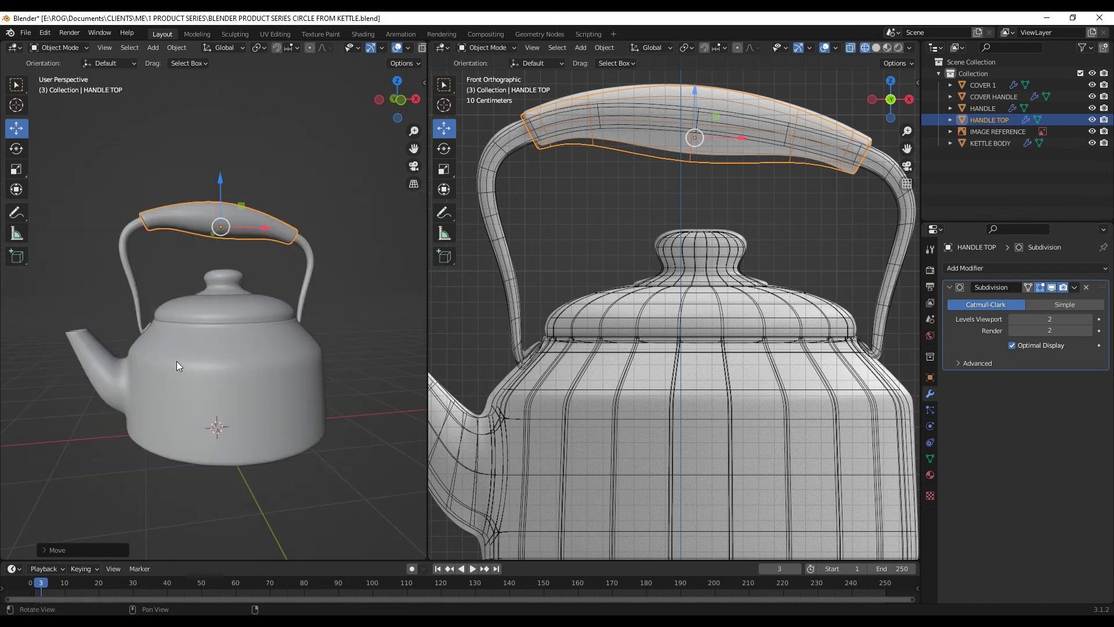
{"action": "middle_click_drag", "start_coordinate": [177, 361], "coordinate": [200, 342]}
{"action": "left_click", "coordinate": [199, 343]}
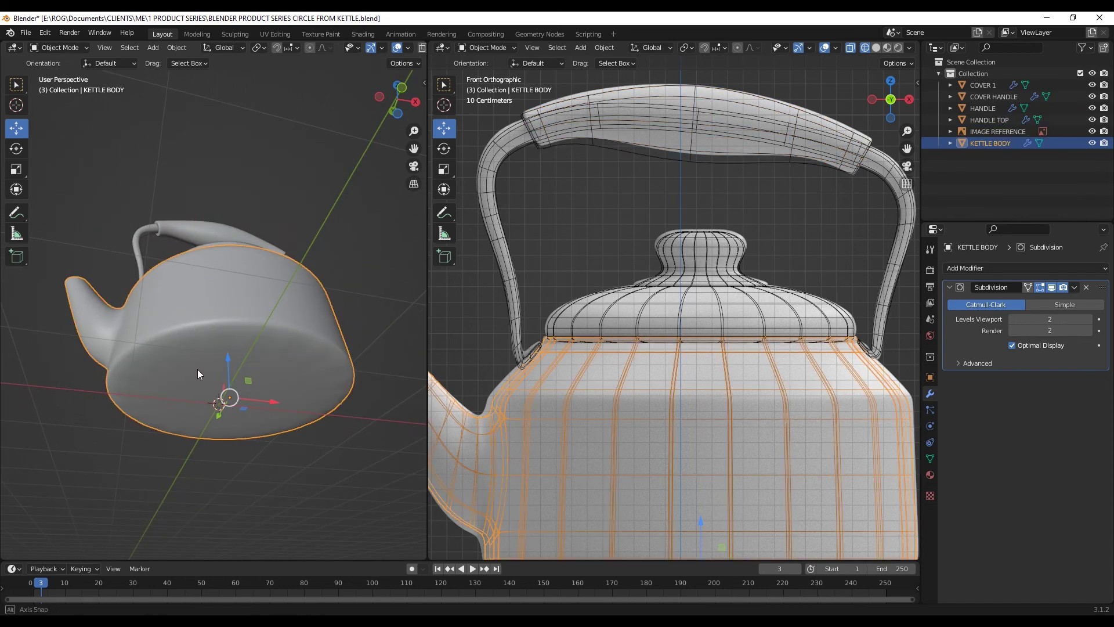
{"action": "left_click", "coordinate": [201, 367]}
{"action": "left_click", "coordinate": [174, 376]}
{"action": "left_click", "coordinate": [58, 48]}
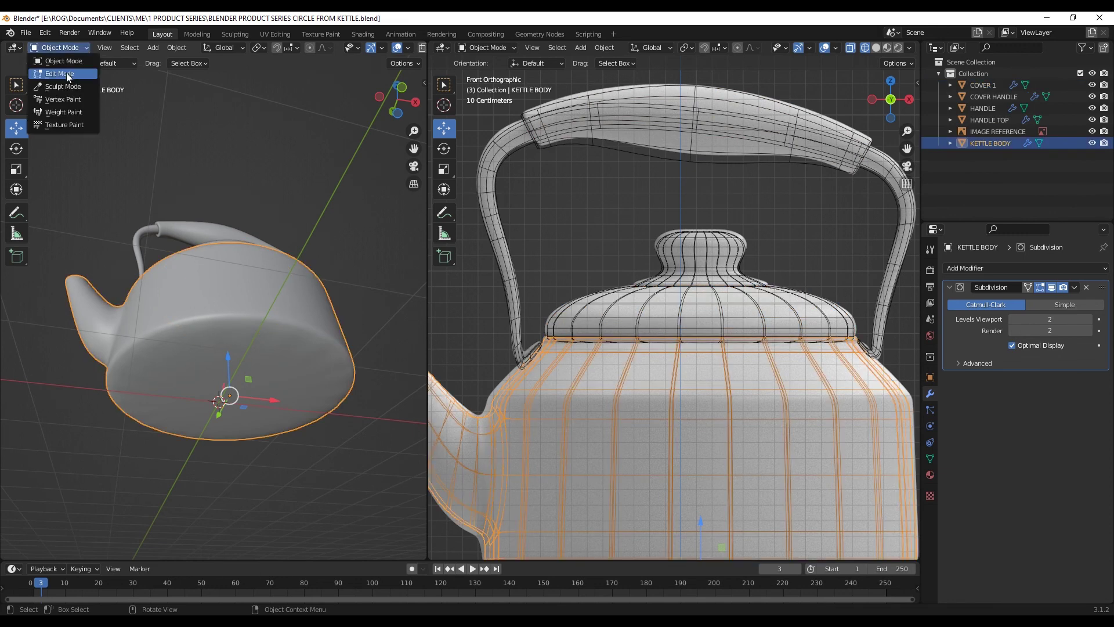
{"action": "left_click", "coordinate": [66, 72]}
{"action": "left_click", "coordinate": [121, 48]}
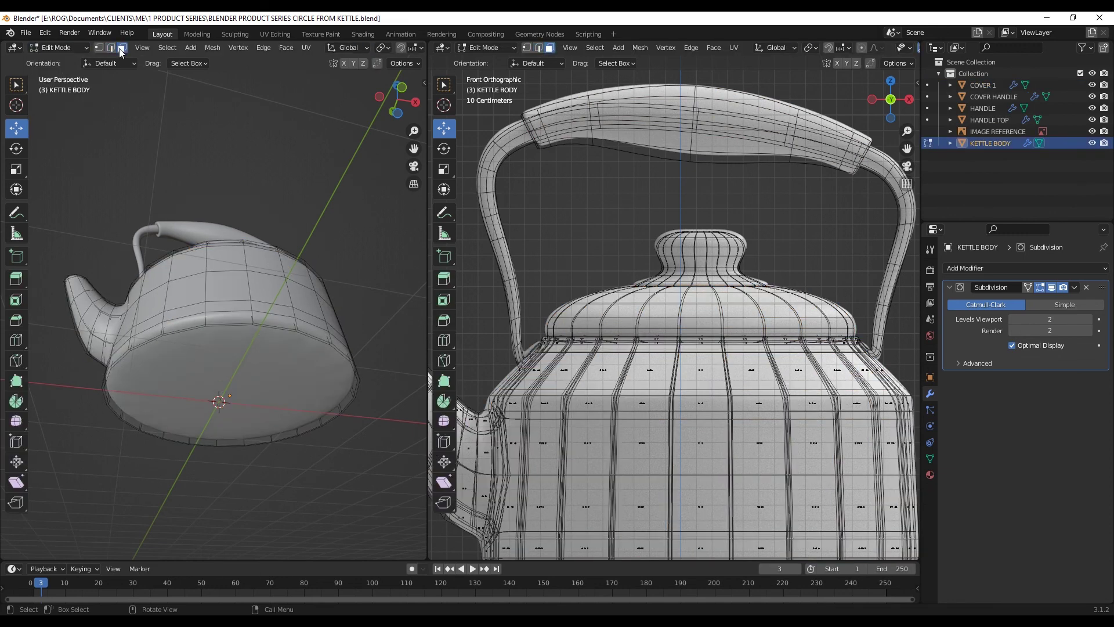
{"action": "left_click", "coordinate": [205, 360]}
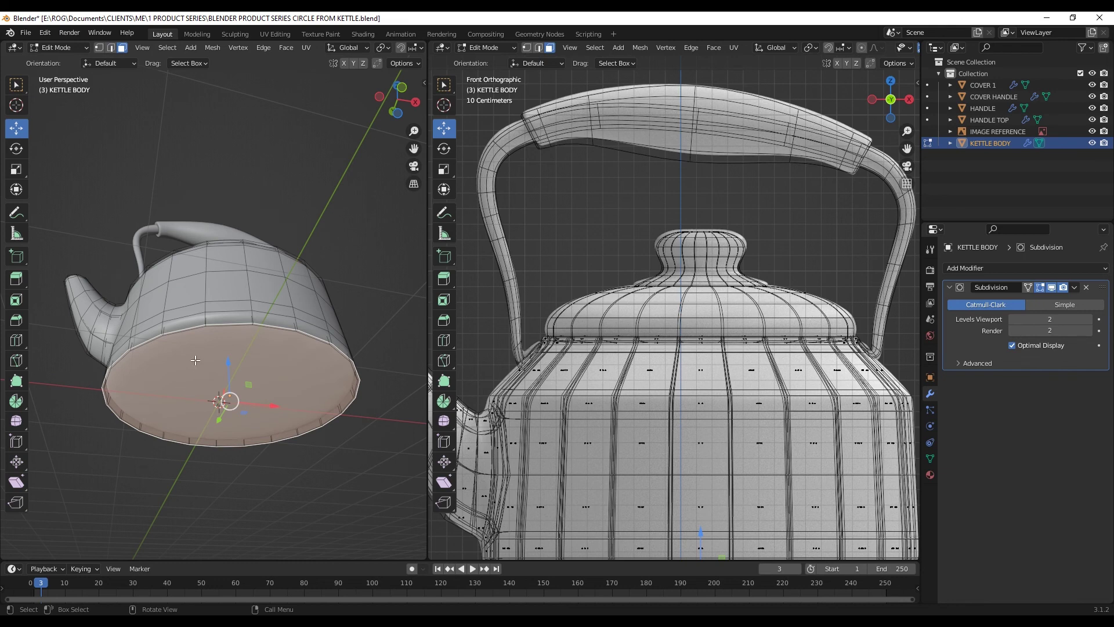
{"action": "right_click", "coordinate": [195, 360]}
{"action": "left_click", "coordinate": [170, 361]}
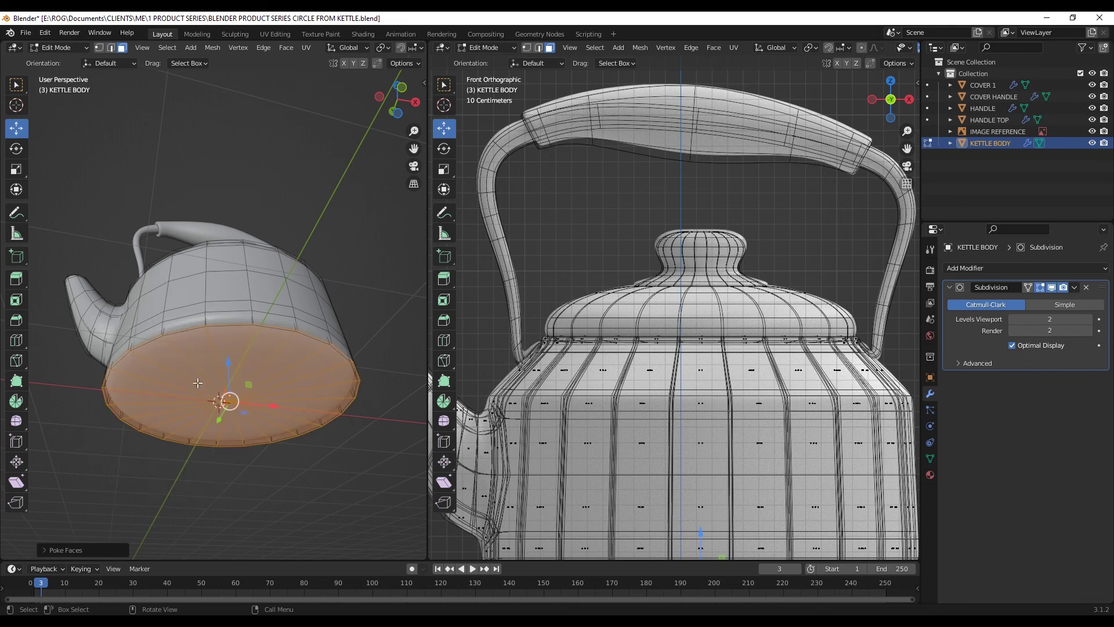
Inset the poked underside faces twice, with a thin ring near the rim and a wider ring inside it, and return to Object Mode
{"action": "scroll", "coordinate": [247, 428], "scroll_direction": "up", "scroll_amount": 2}
{"action": "key", "text": "i"}
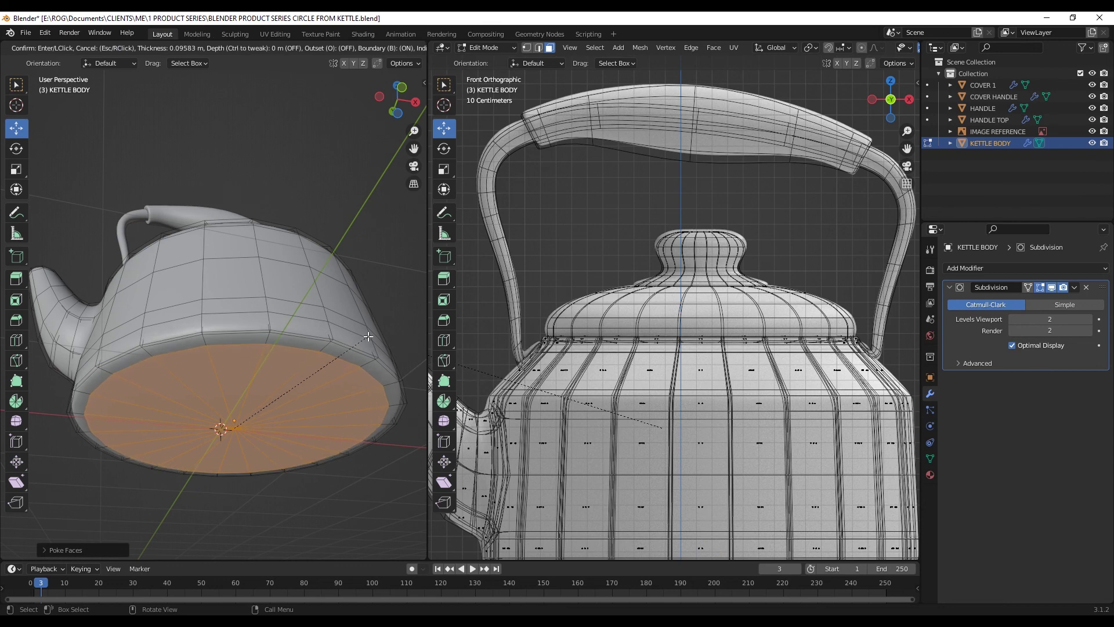
{"action": "left_click", "coordinate": [370, 332]}
{"action": "key", "text": "i"}
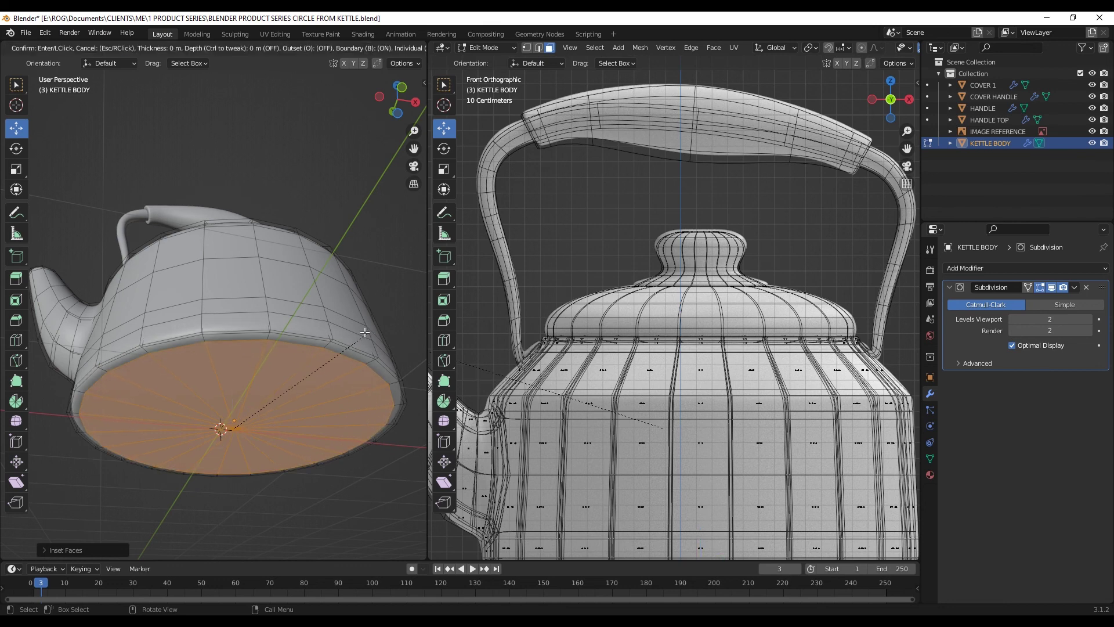
{"action": "left_click", "coordinate": [331, 351]}
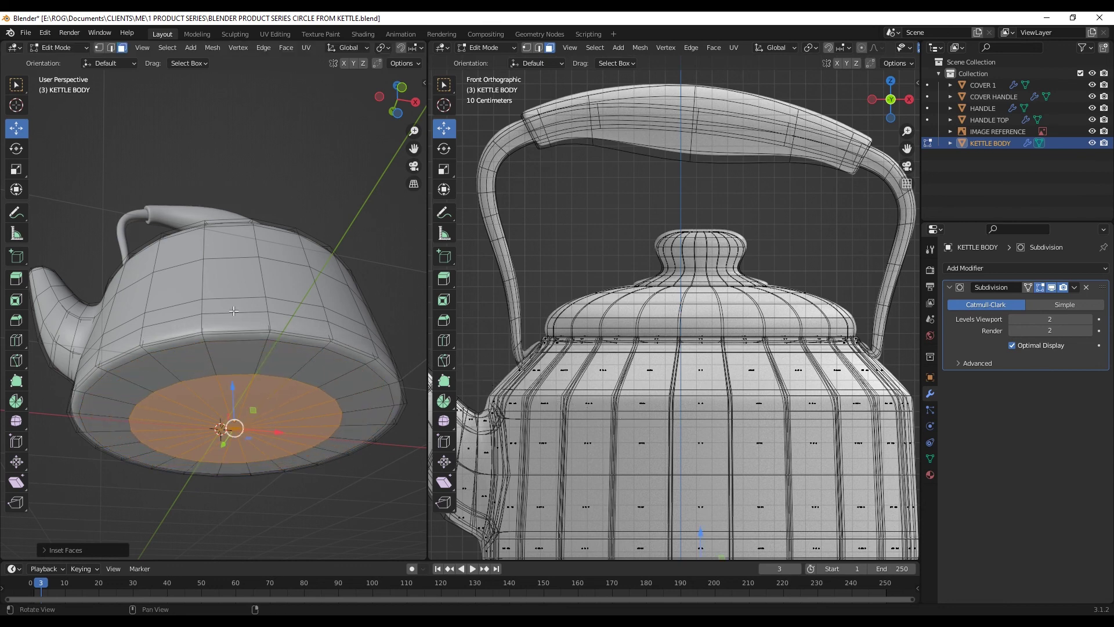
{"action": "middle_click_drag", "start_coordinate": [204, 272], "coordinate": [249, 391]}
{"action": "key", "text": "Tab"}
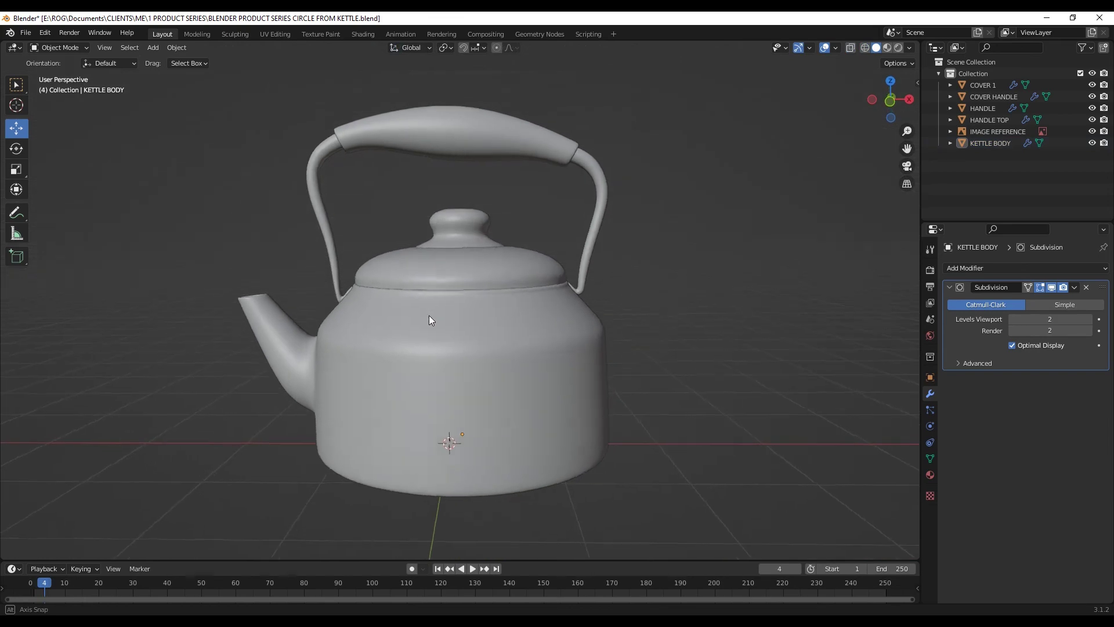
{"action": "middle_click_drag", "start_coordinate": [434, 307], "coordinate": [428, 316]}
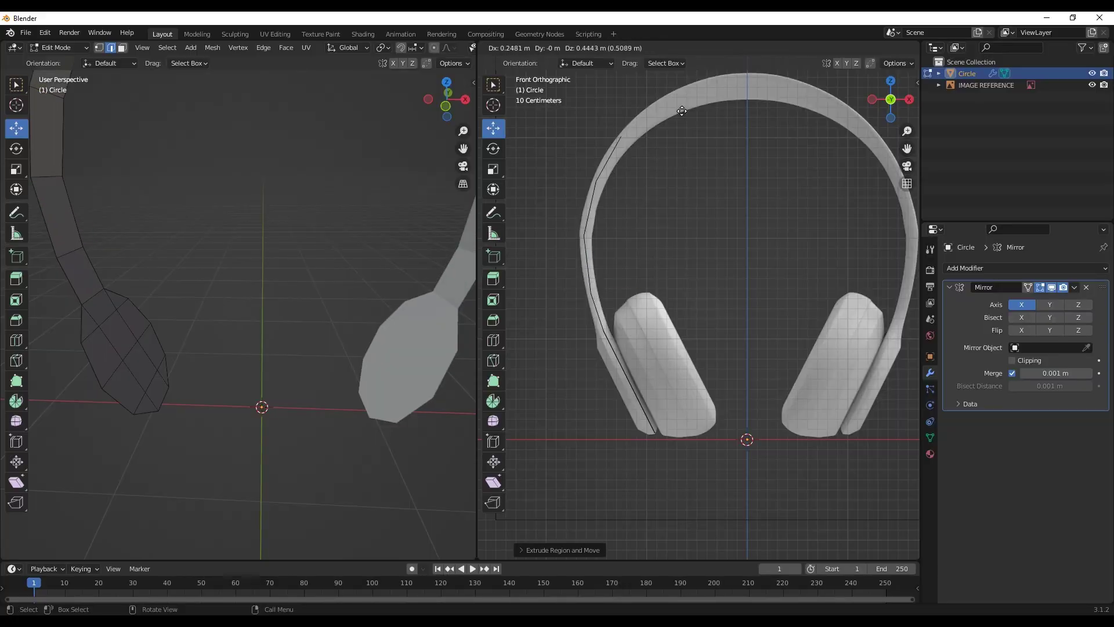
Switch to vertex selection on the headset's Circle mesh and shift the headband's end vertices near the top centre of the reference
{"action": "key", "text": "KP_Decimal"}
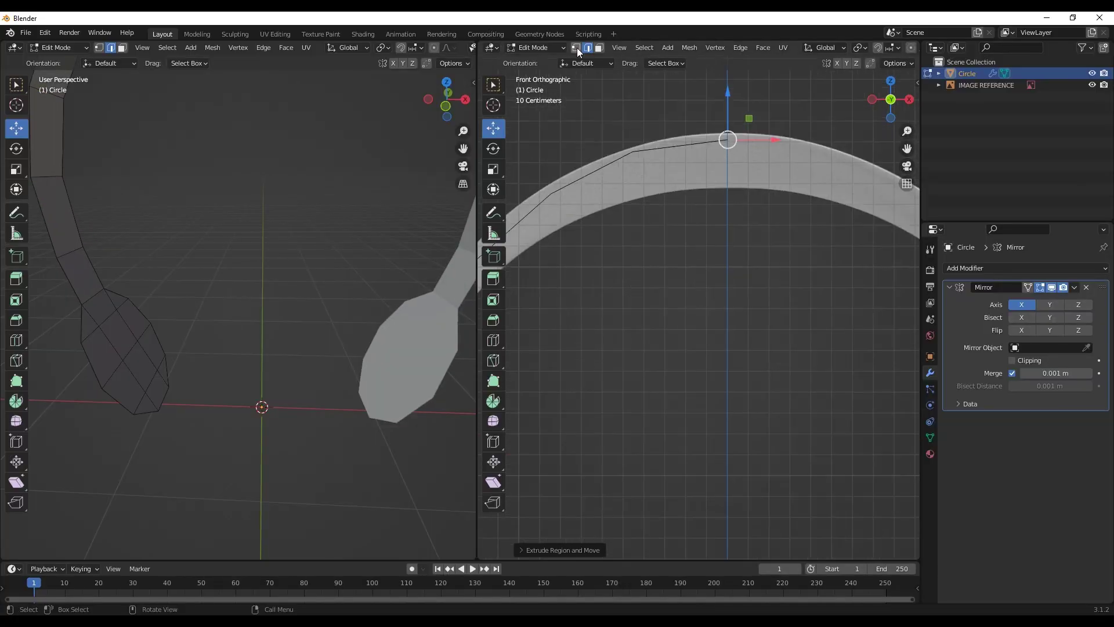
{"action": "key", "text": "shift+Tab"}
{"action": "left_click", "coordinate": [739, 115]}
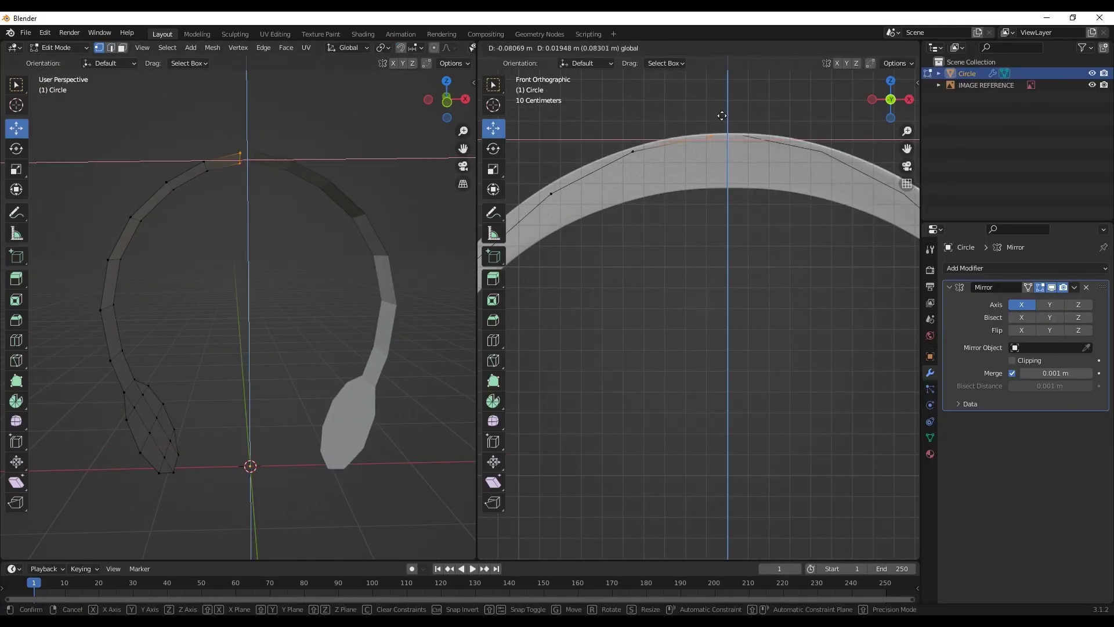
{"action": "left_click", "coordinate": [894, 47]}
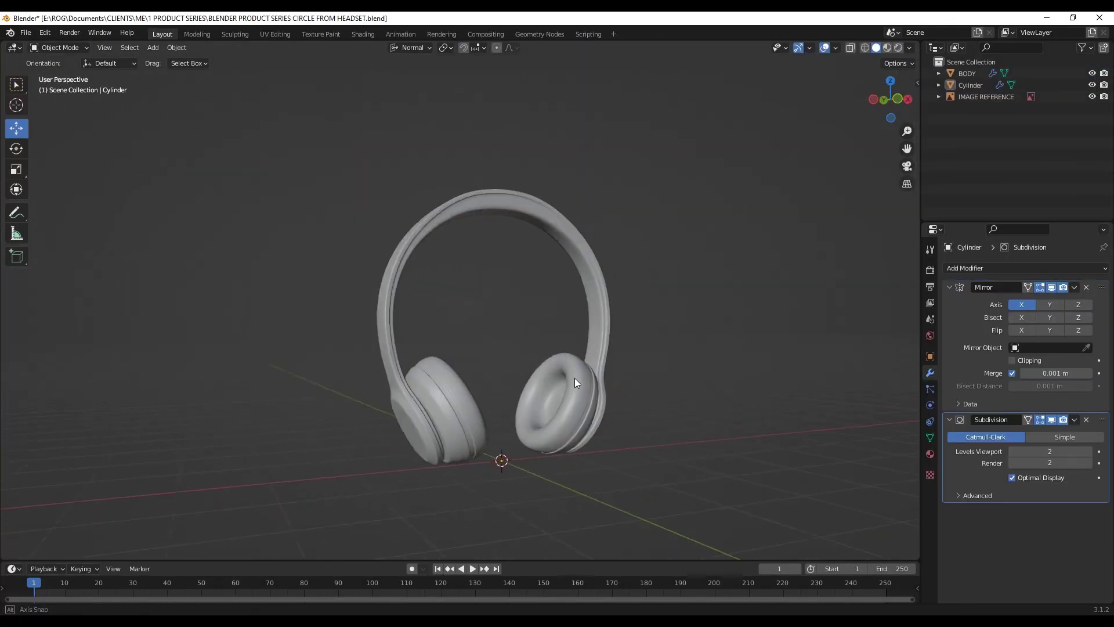
{"action": "middle_click_drag", "start_coordinate": [576, 378], "coordinate": [368, 372]}
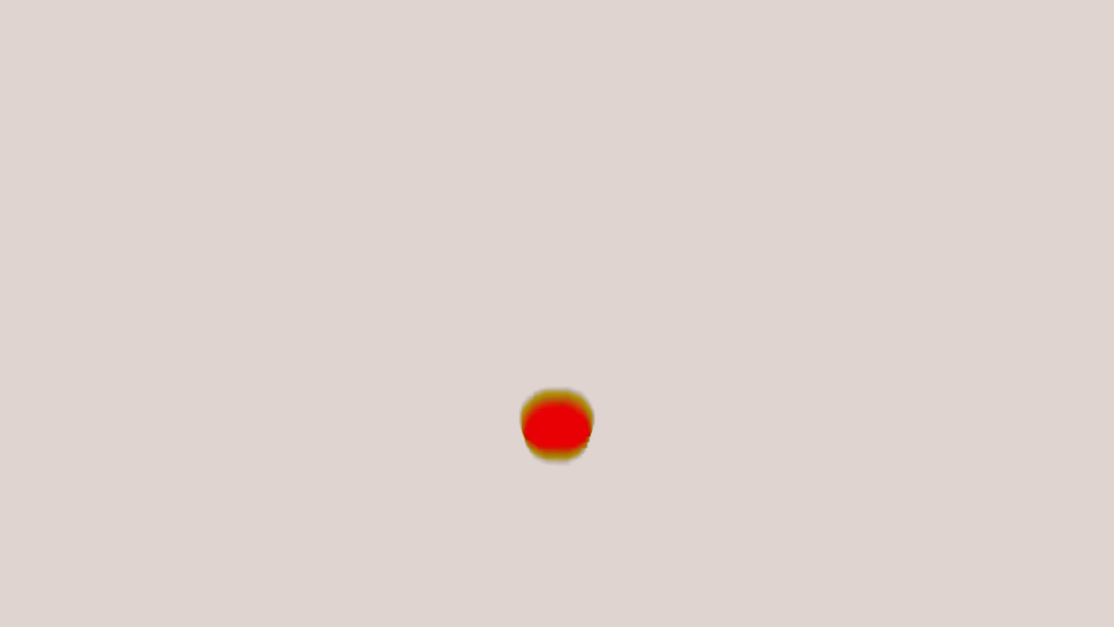